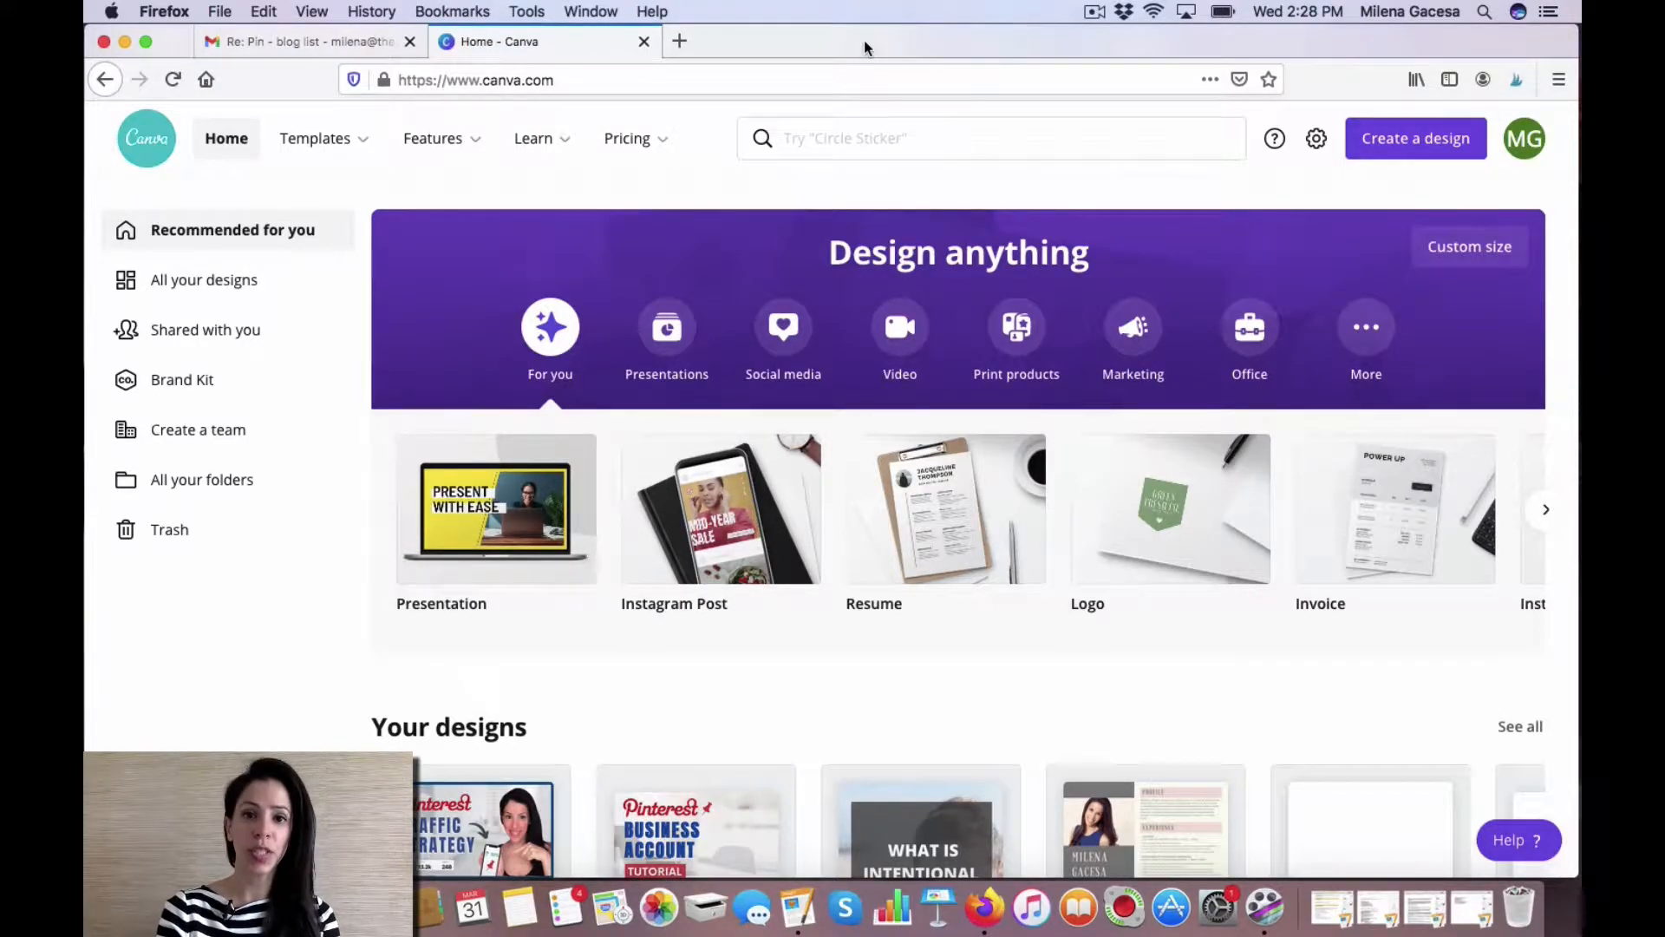
Search the templates for Pinterest Pin designs.
{"action": "left_click", "coordinate": [816, 139]}
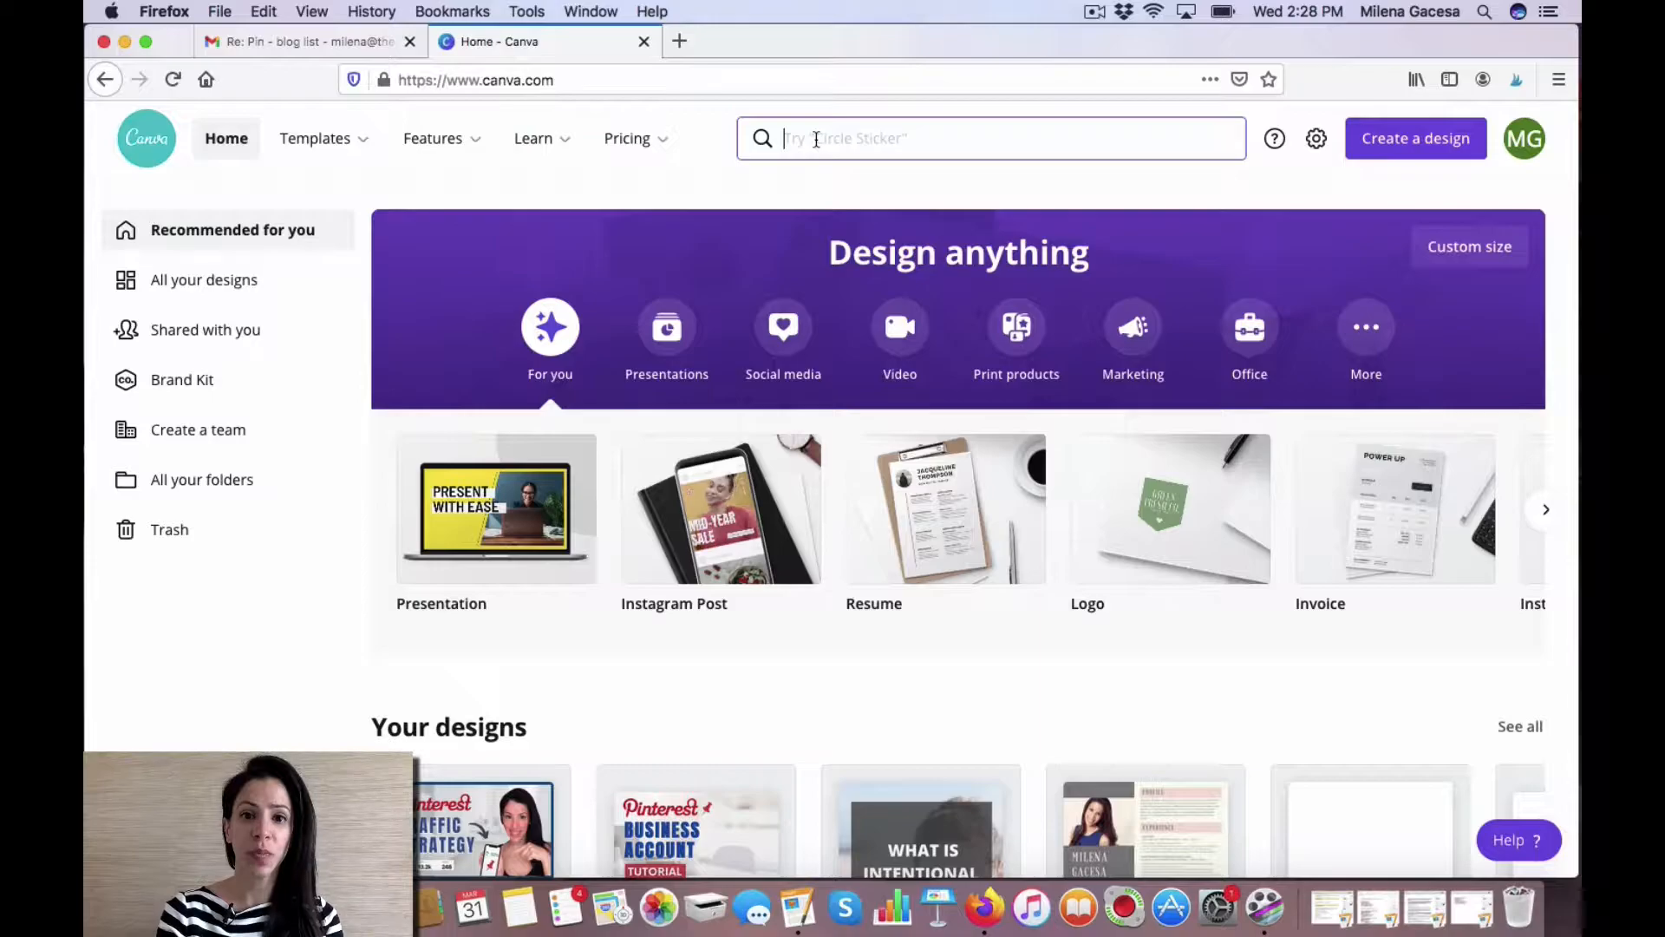
{"action": "type", "text": "pinterest pin"}
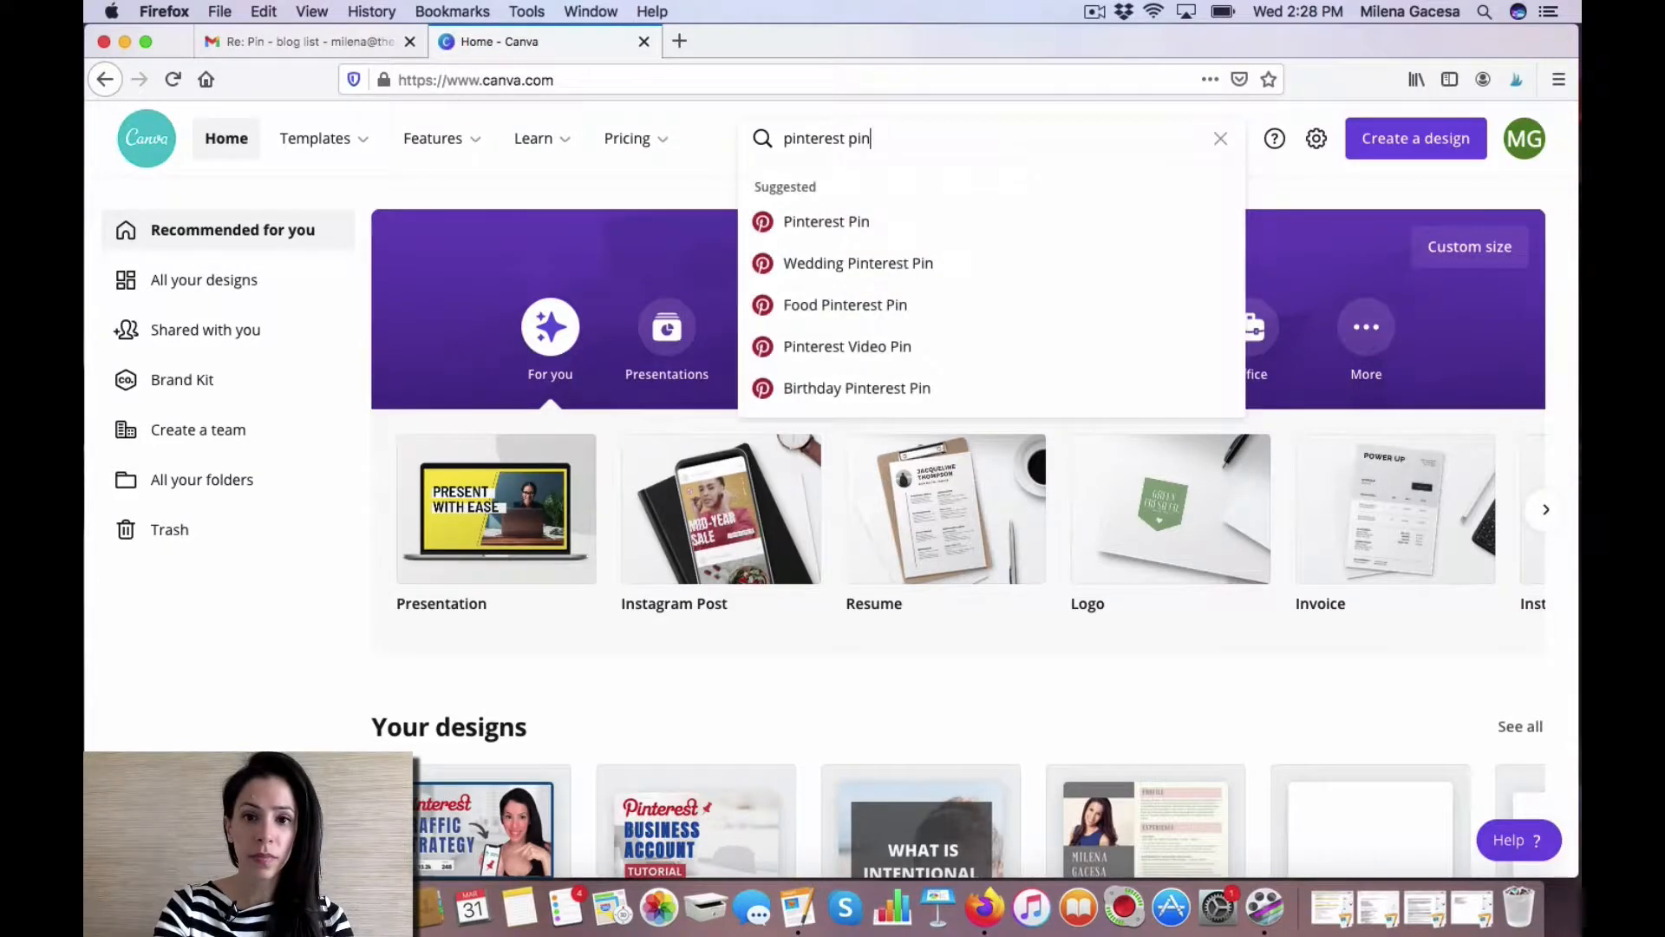
{"action": "left_click", "coordinate": [830, 225]}
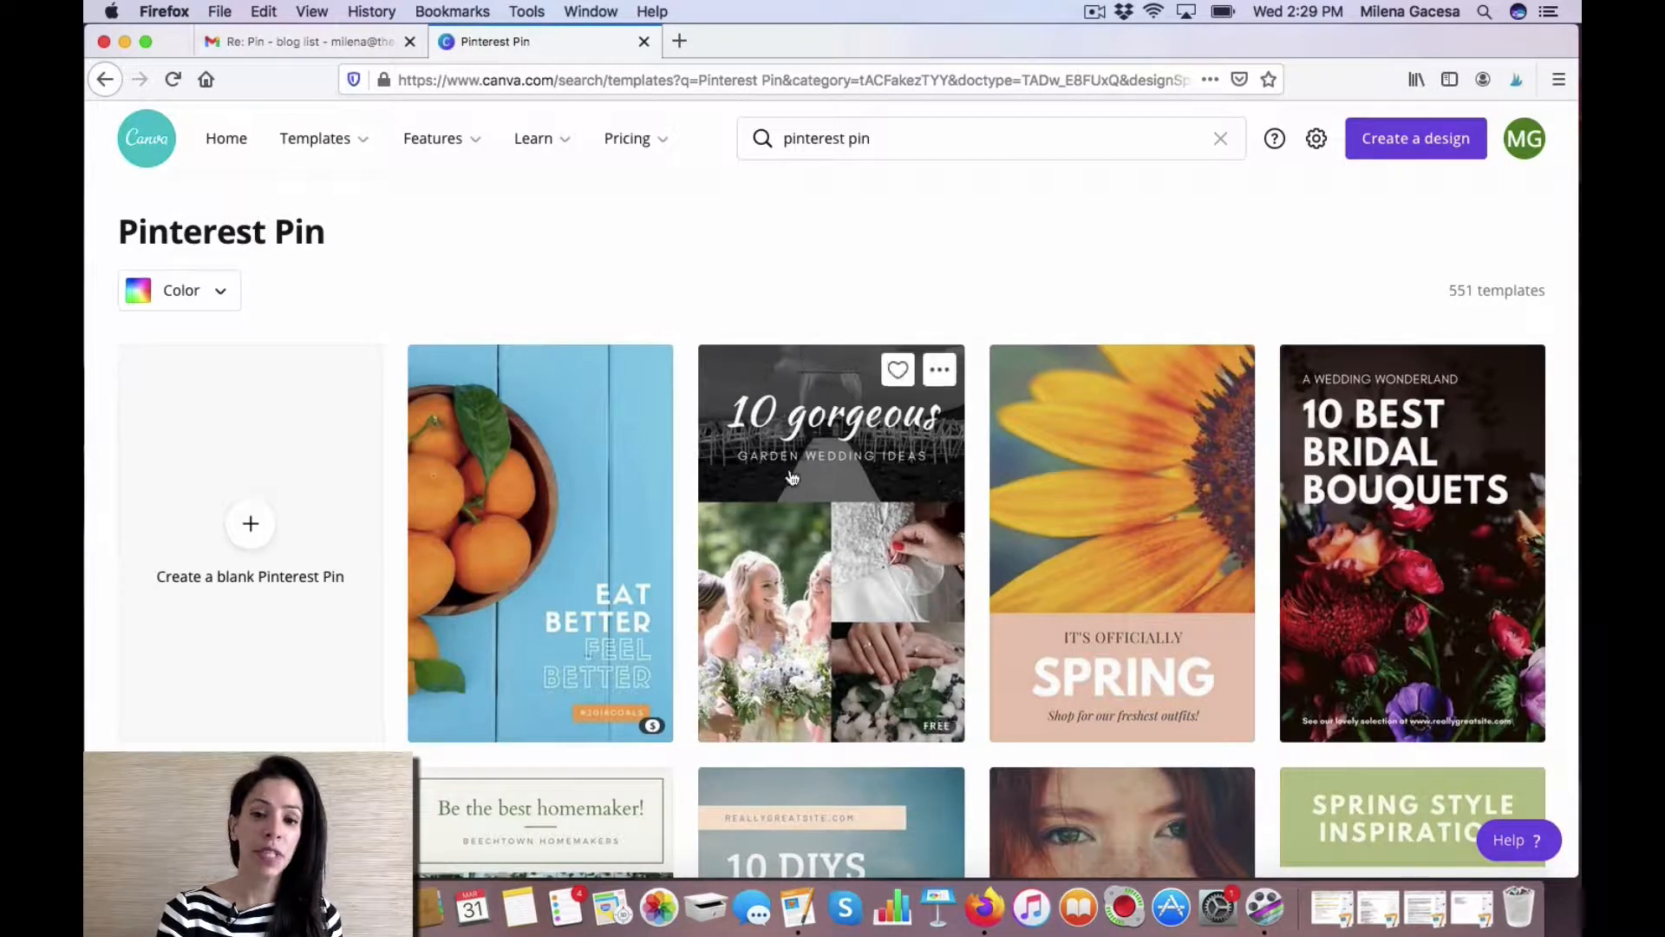
Create a blank Pinterest Pin design.
{"action": "scroll", "coordinate": [791, 499], "scroll_direction": "down", "scroll_amount": 2}
{"action": "scroll", "coordinate": [791, 499], "scroll_direction": "down", "scroll_amount": 10}
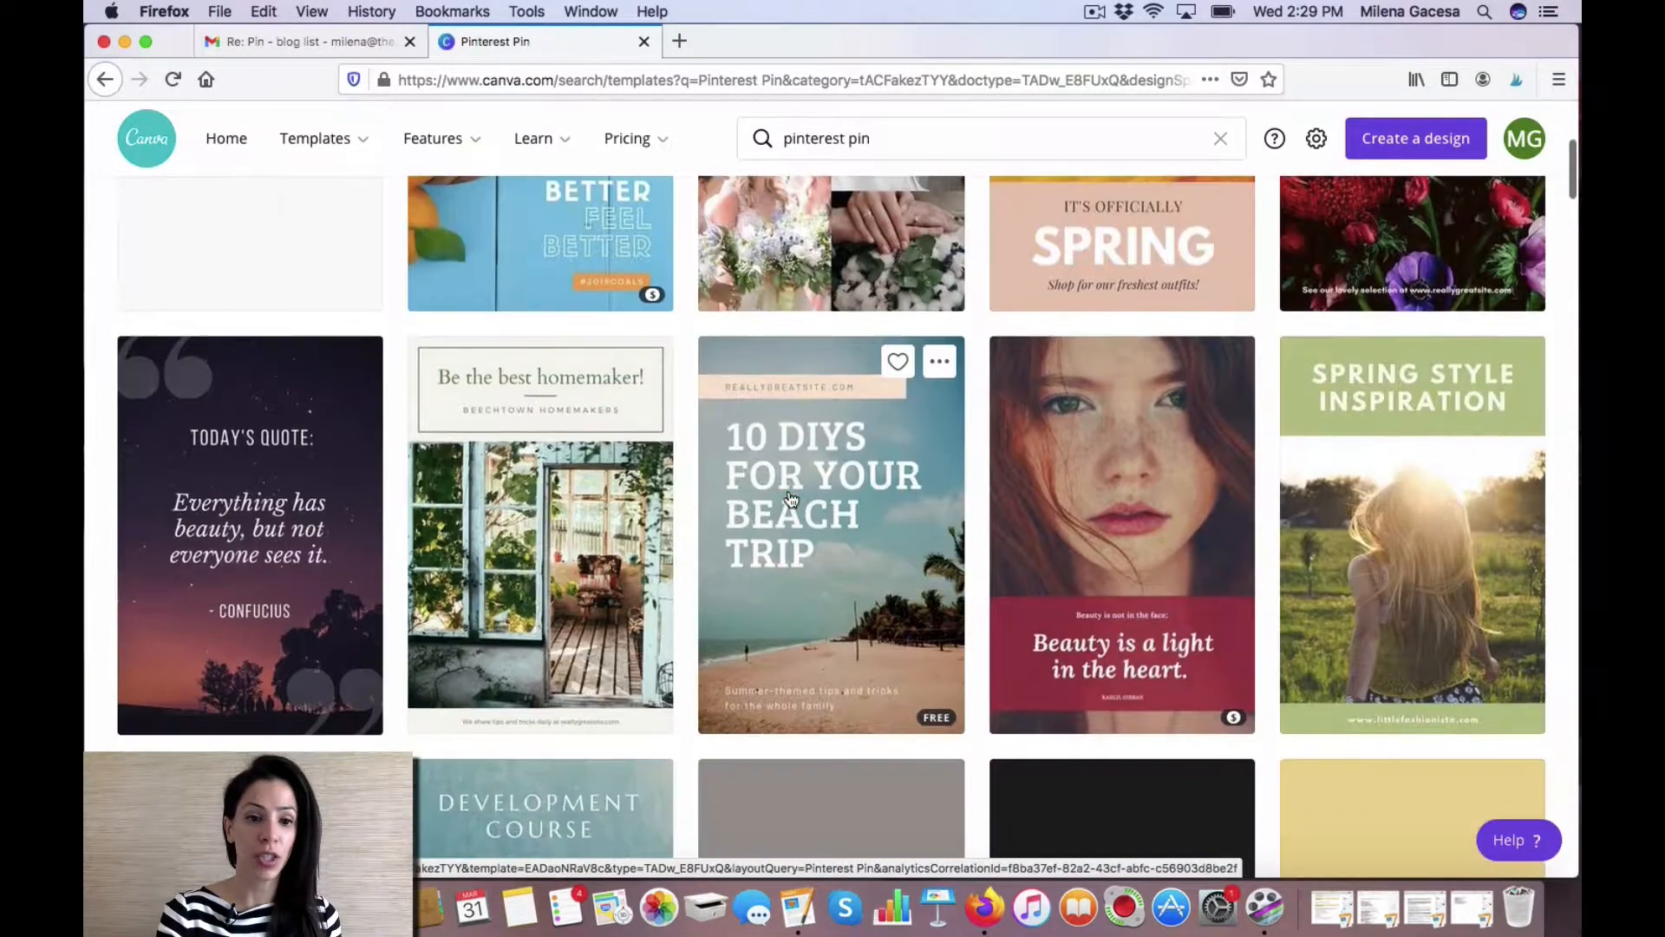
{"action": "scroll", "coordinate": [791, 500], "scroll_direction": "down", "scroll_amount": 9}
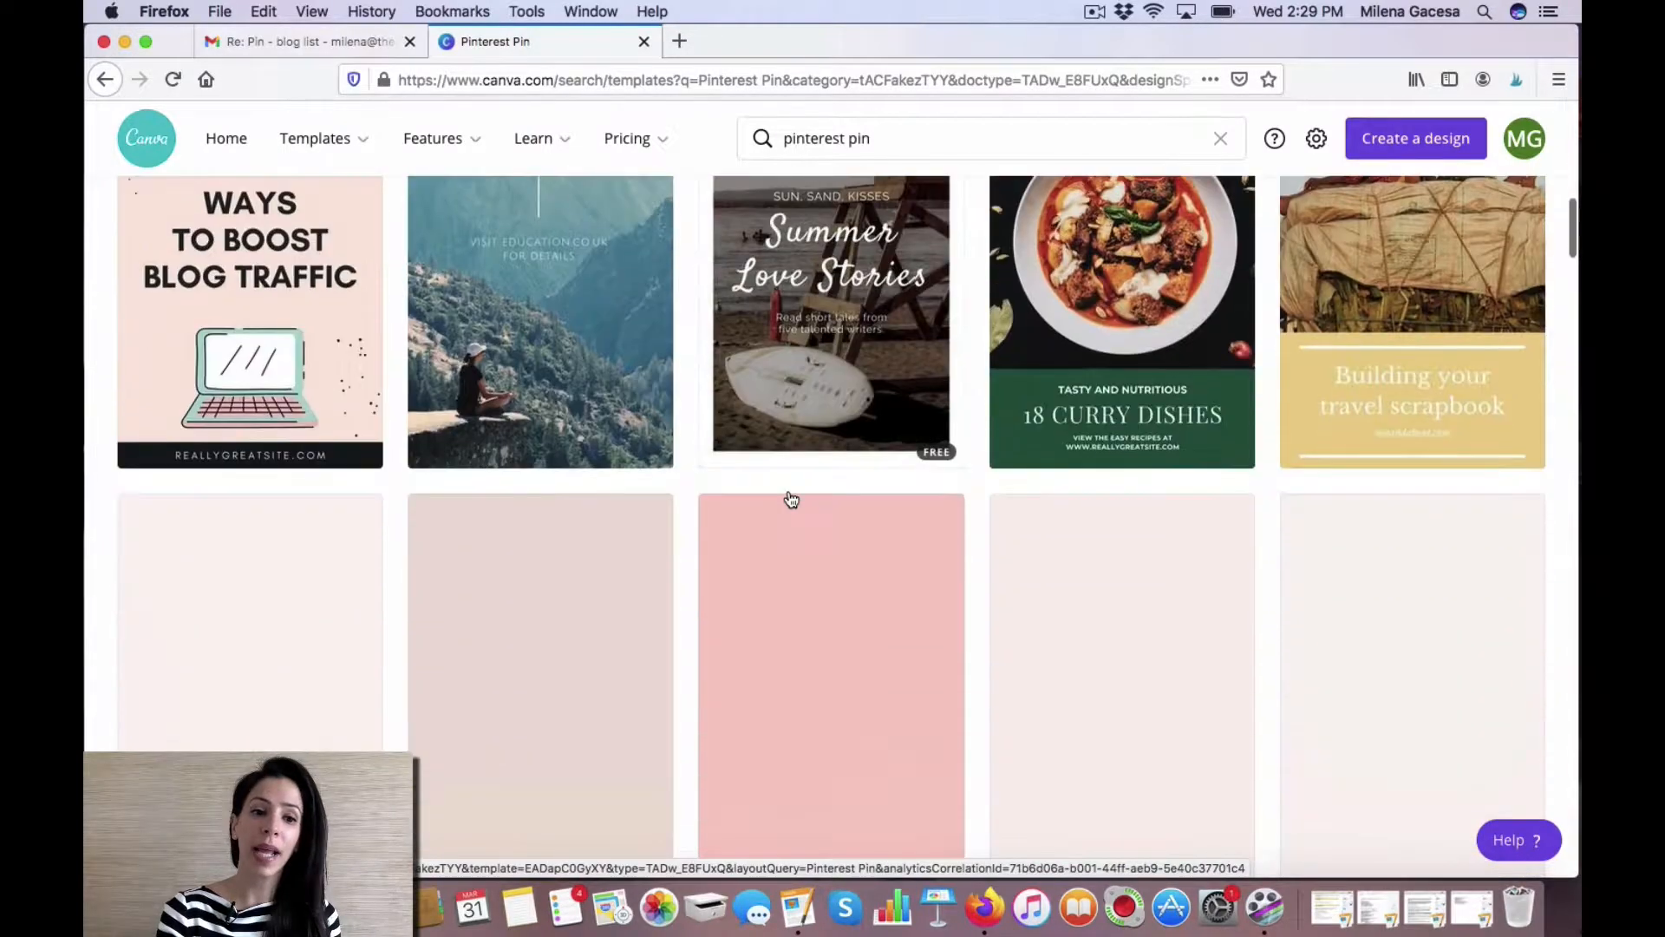
{"action": "scroll", "coordinate": [791, 500], "scroll_direction": "down", "scroll_amount": 9}
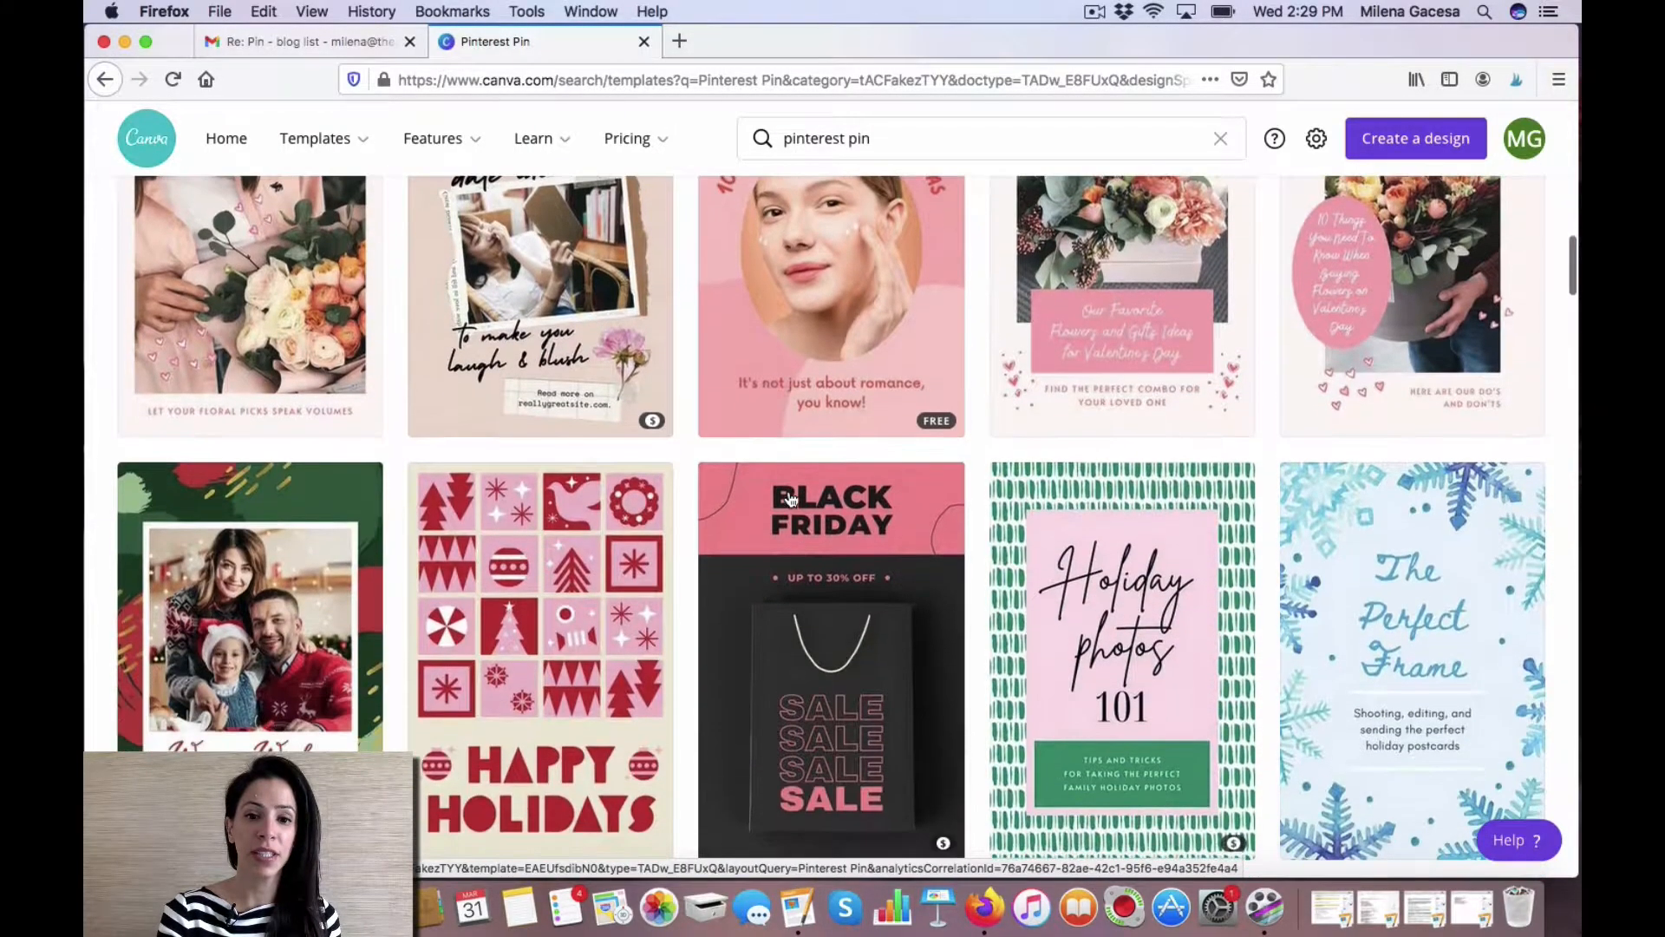
{"action": "scroll", "coordinate": [791, 499], "scroll_direction": "up", "scroll_amount": 20}
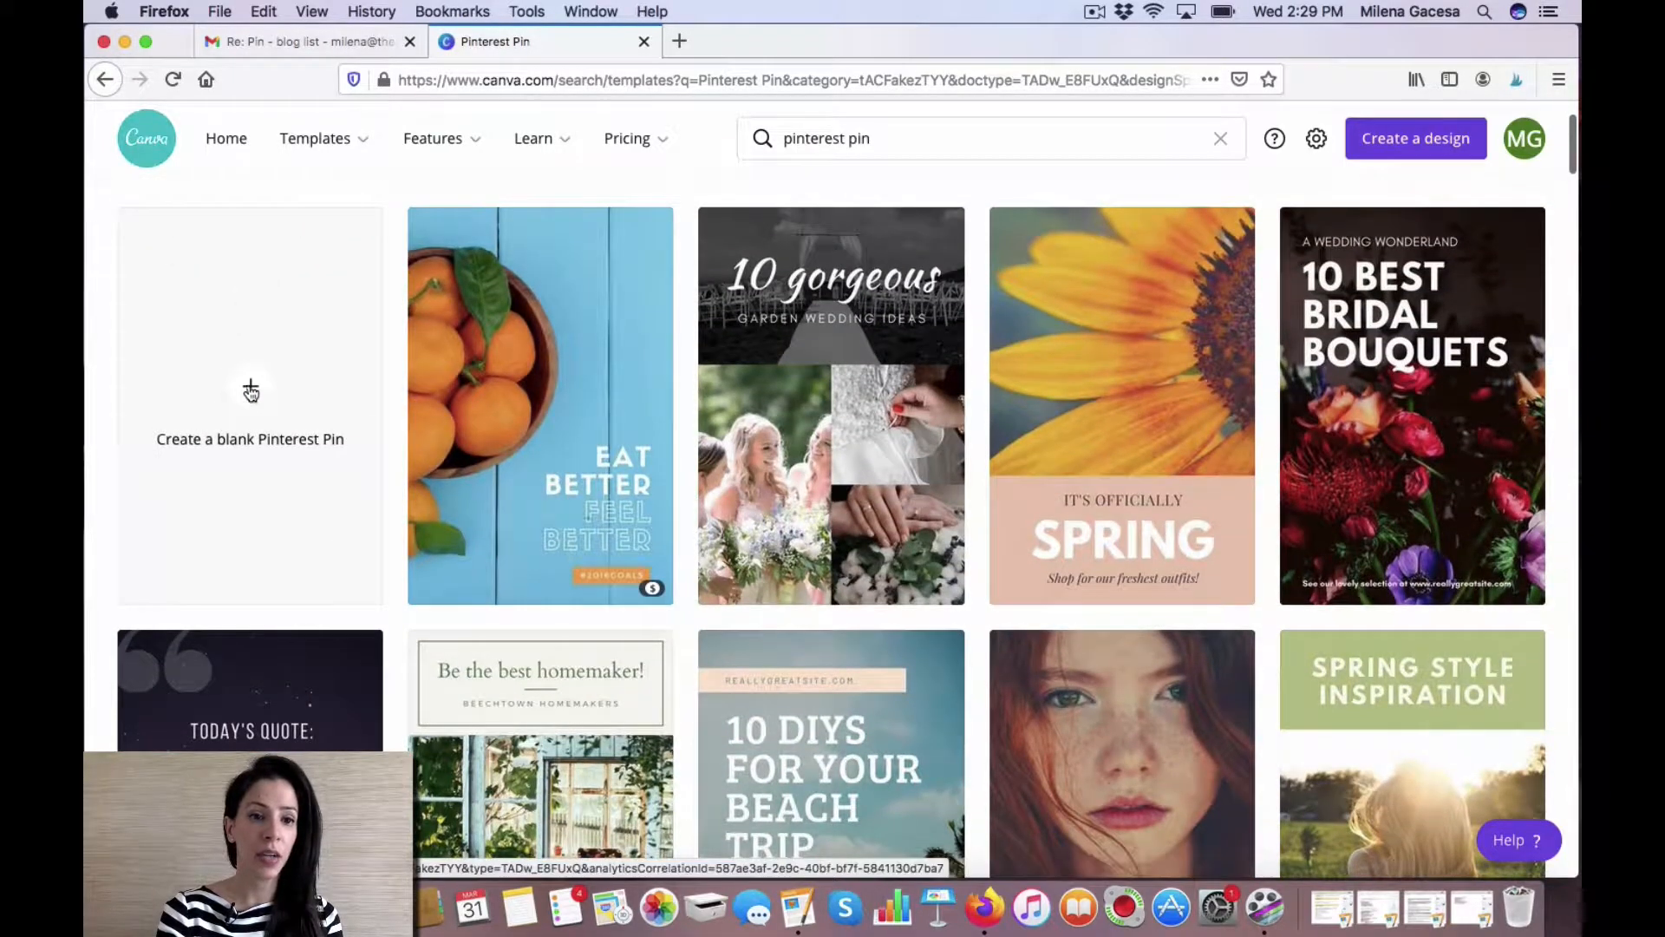
{"action": "left_click", "coordinate": [250, 391]}
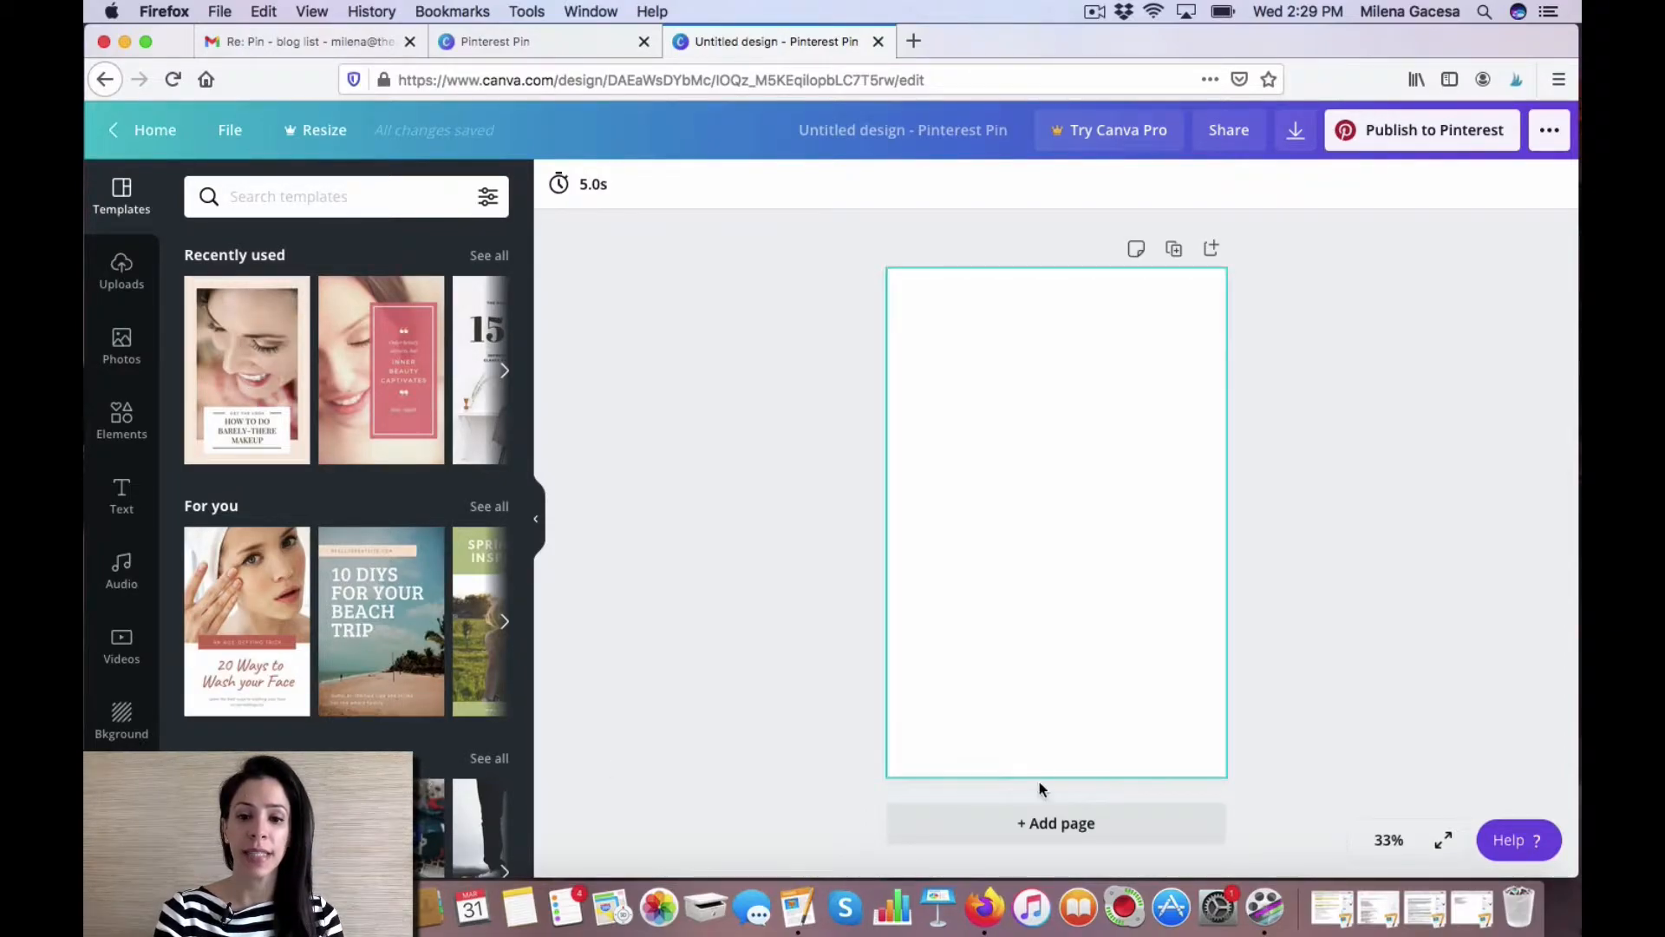
Add two more pages to the design, making three pages.
{"action": "left_click", "coordinate": [1069, 826]}
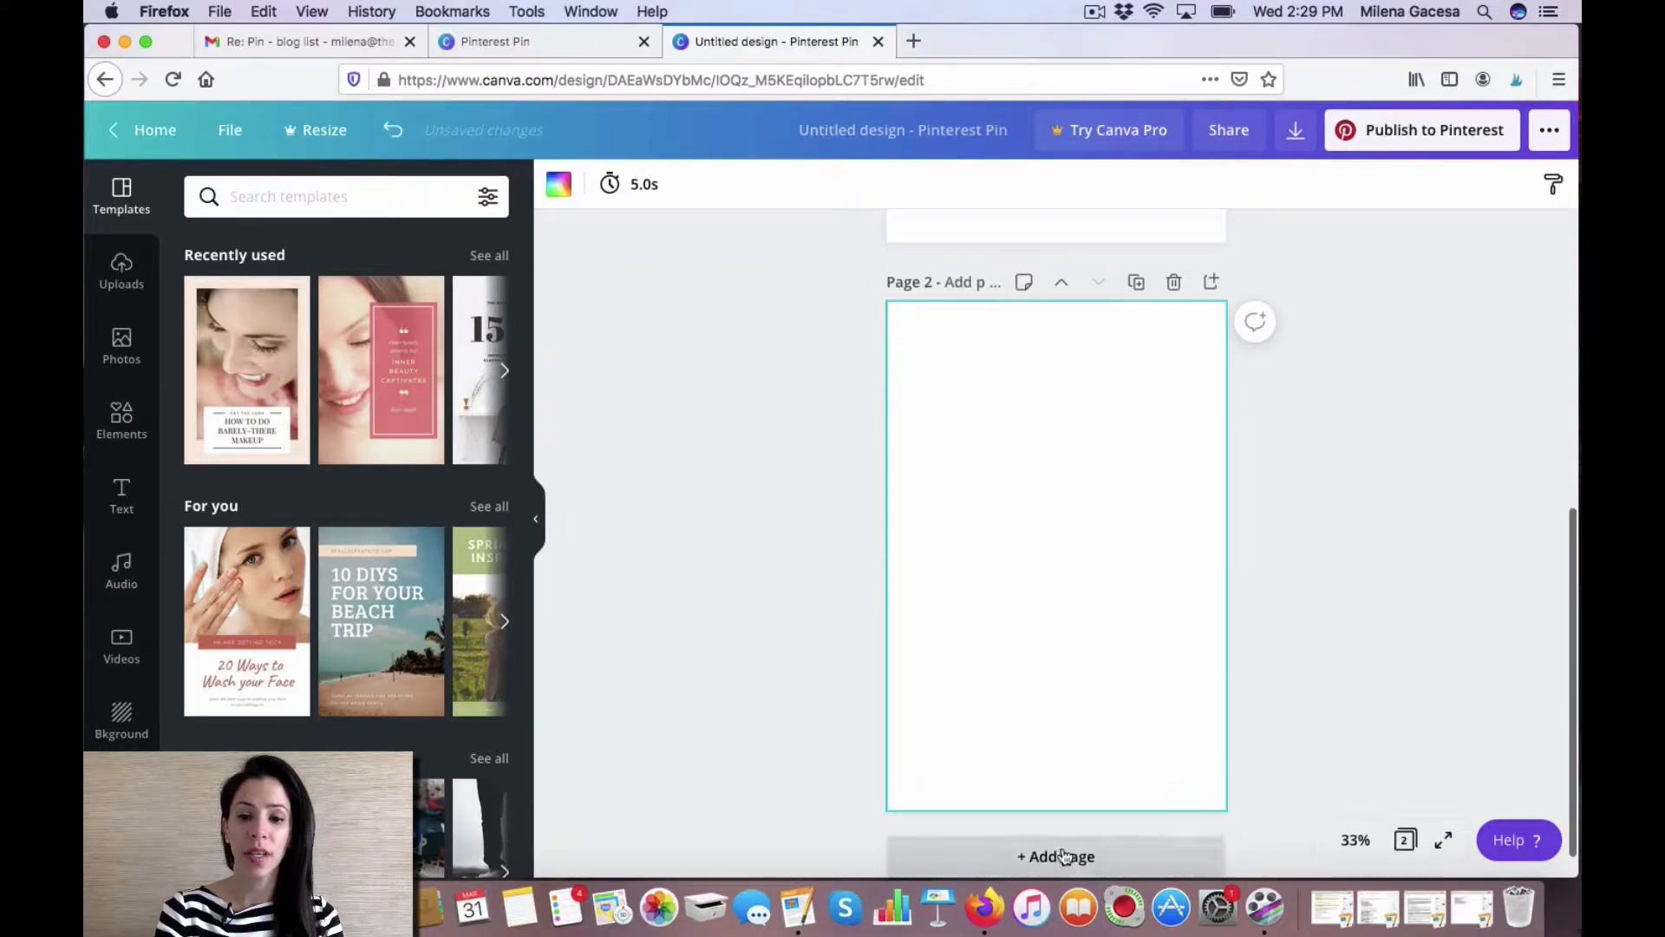
{"action": "left_click", "coordinate": [1067, 855]}
{"action": "scroll", "coordinate": [1098, 666], "scroll_direction": "up", "scroll_amount": 3}
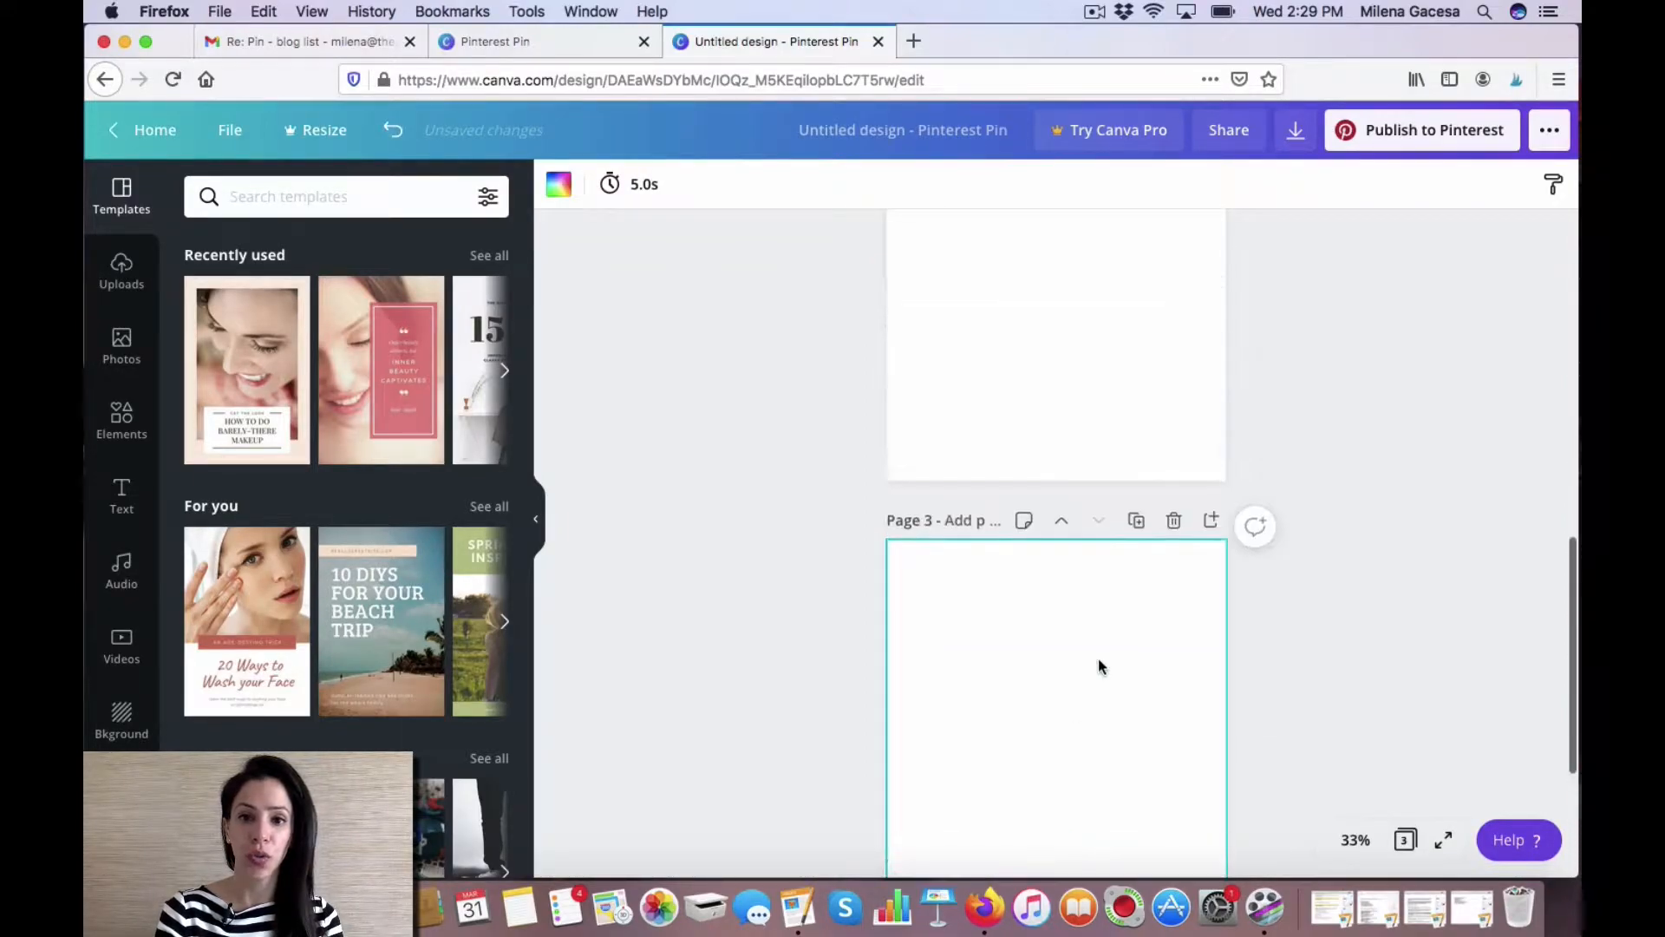
{"action": "scroll", "coordinate": [1098, 659], "scroll_direction": "up", "scroll_amount": 10}
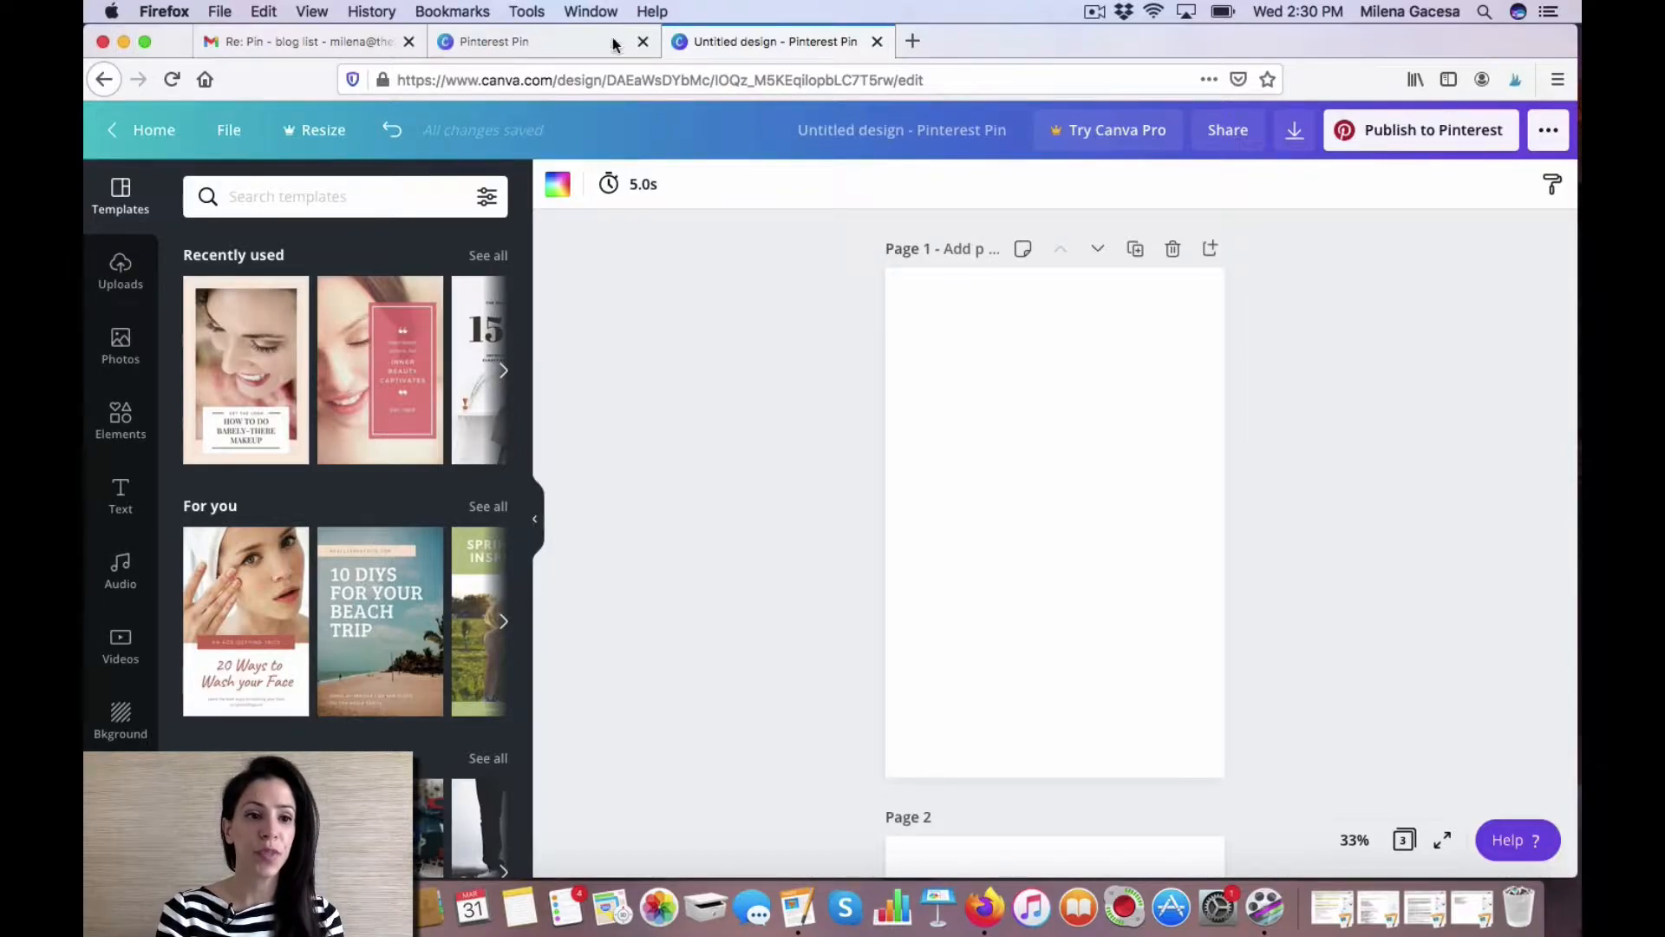
Browse the photo library and search it for social media images.
{"action": "left_click", "coordinate": [122, 357]}
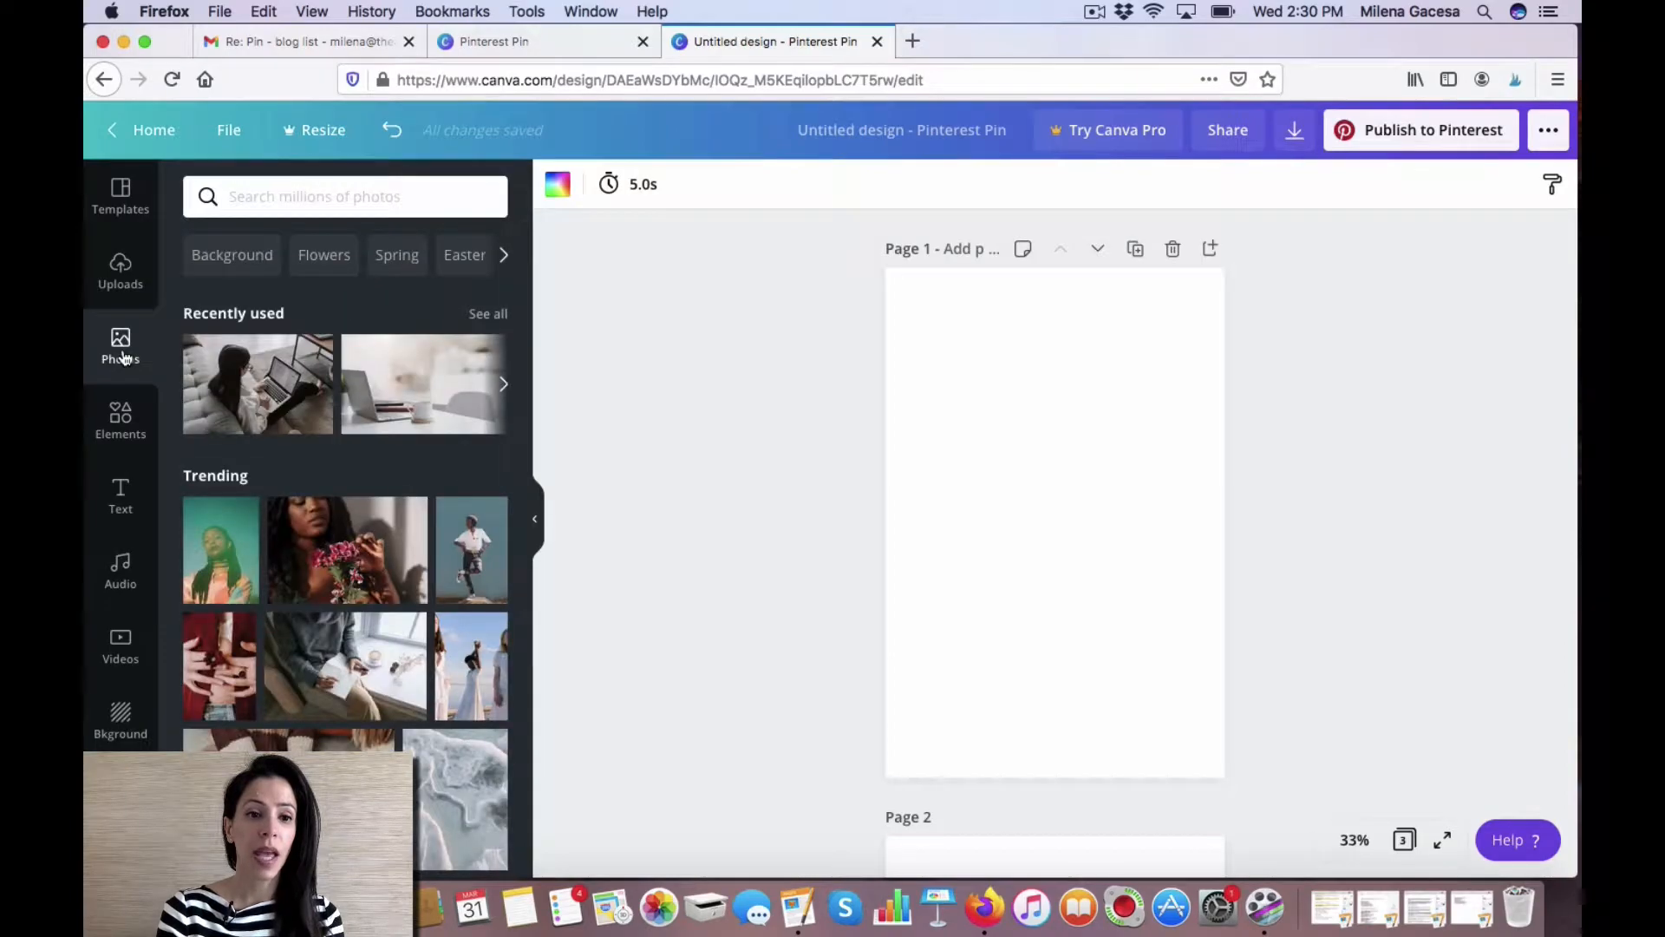
{"action": "scroll", "coordinate": [278, 573], "scroll_direction": "down", "scroll_amount": 3}
{"action": "scroll", "coordinate": [294, 605], "scroll_direction": "down", "scroll_amount": 6}
{"action": "scroll", "coordinate": [293, 606], "scroll_direction": "up", "scroll_amount": 12}
{"action": "scroll", "coordinate": [294, 605], "scroll_direction": "up", "scroll_amount": 2}
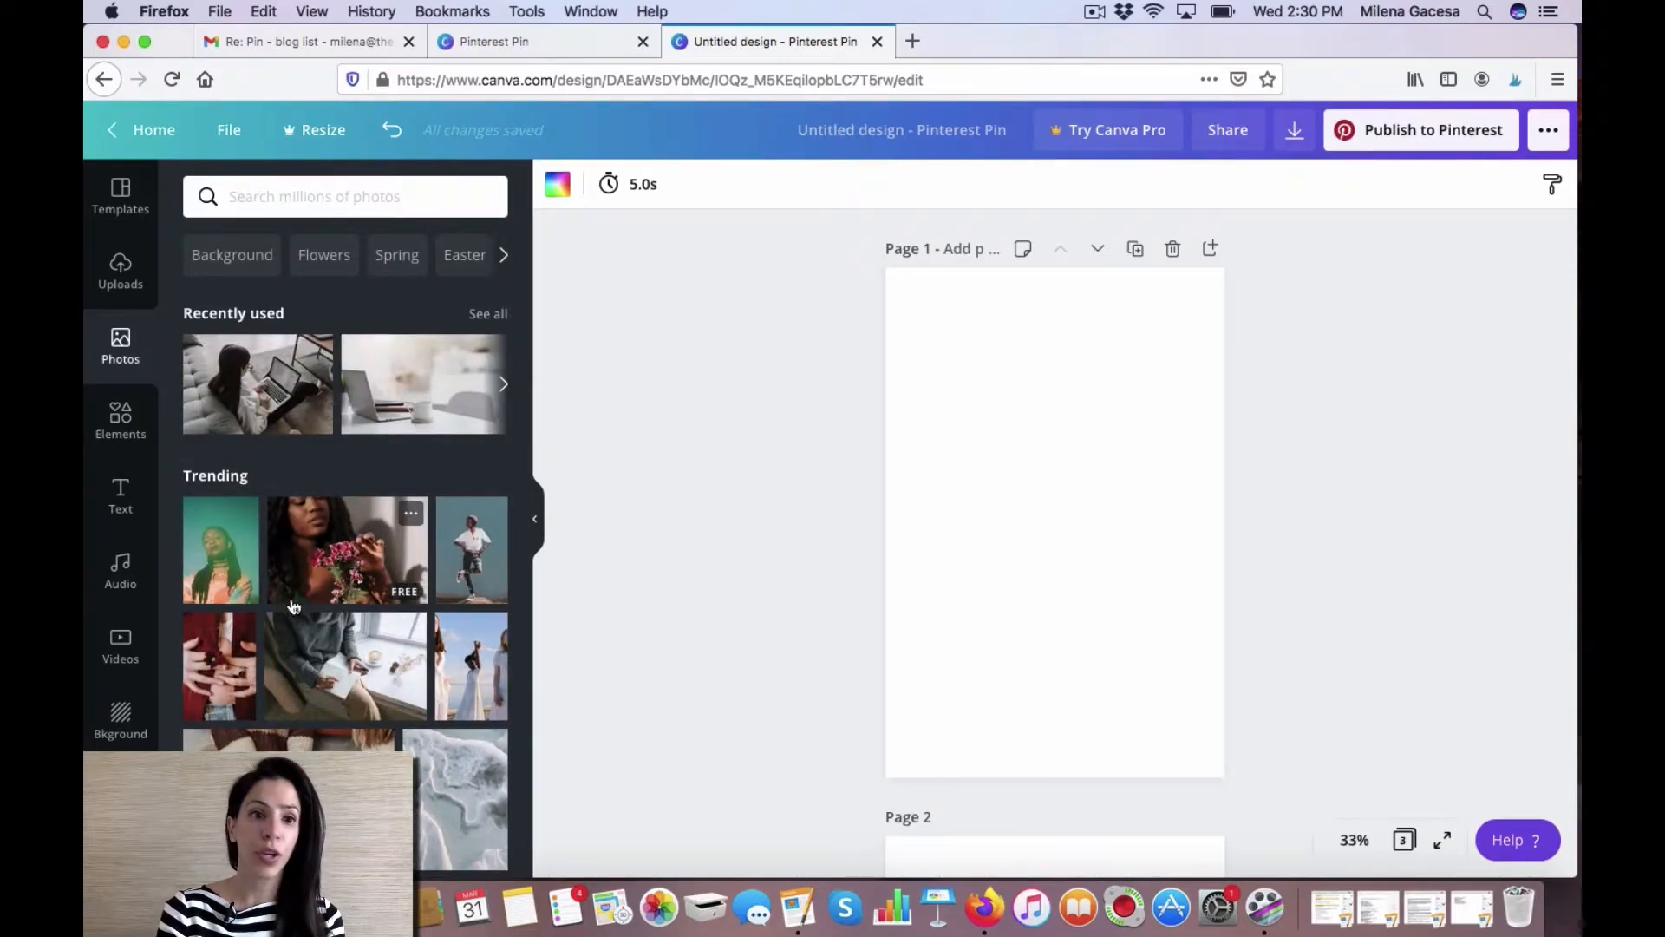
{"action": "left_click", "coordinate": [295, 193]}
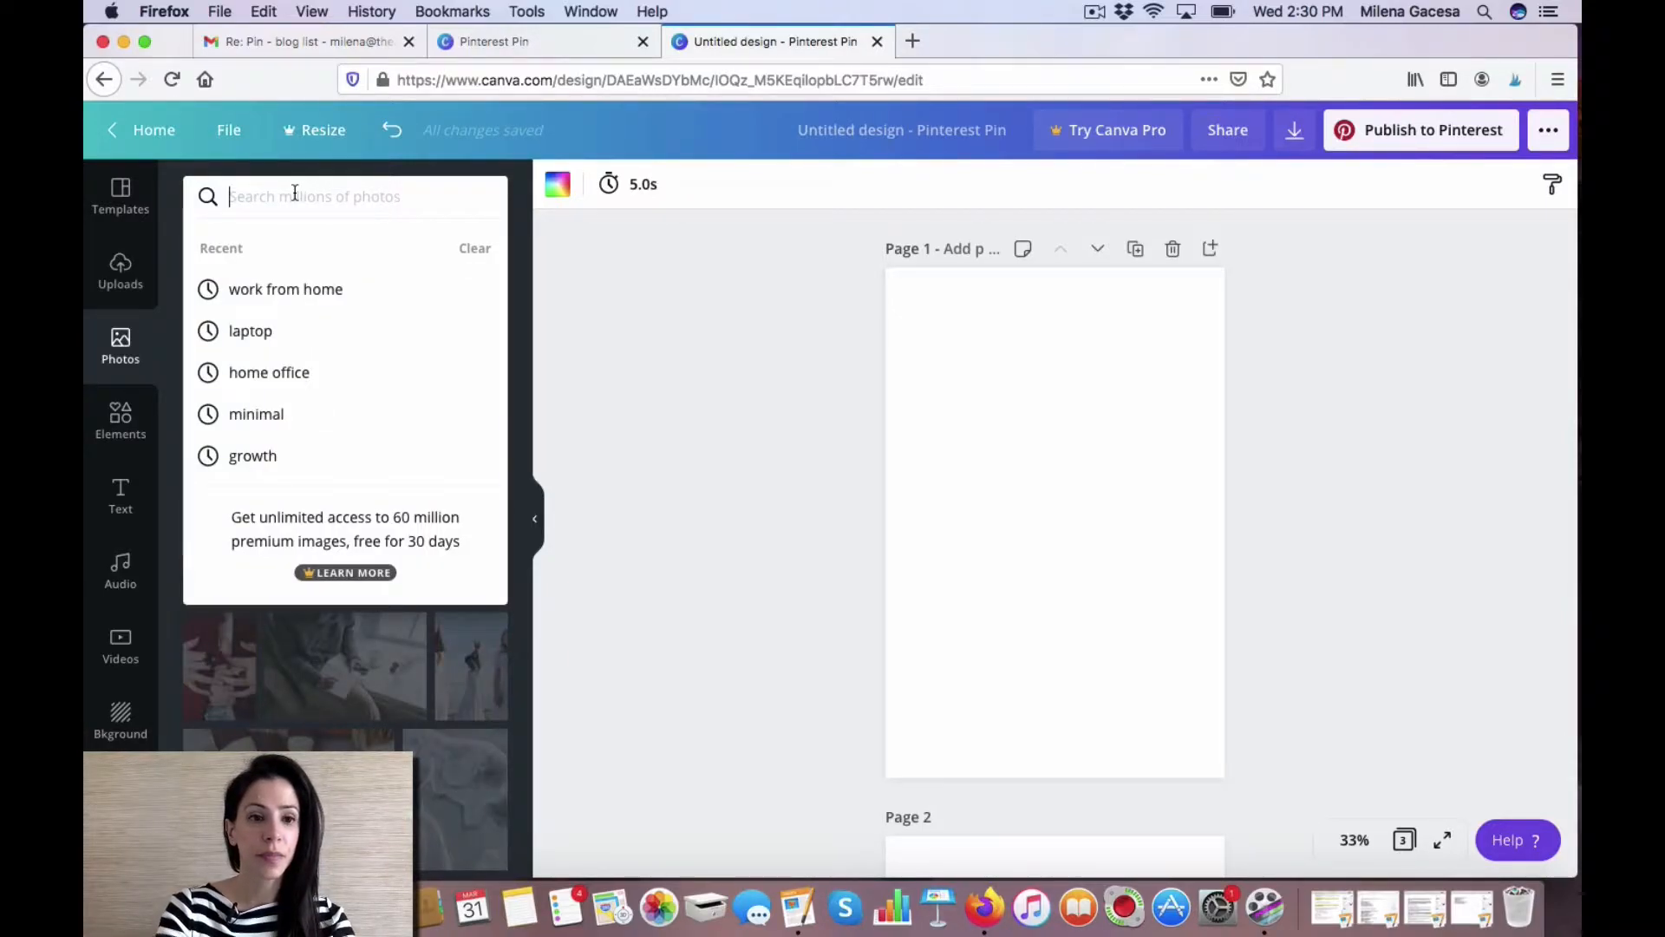
{"action": "type", "text": "social media"}
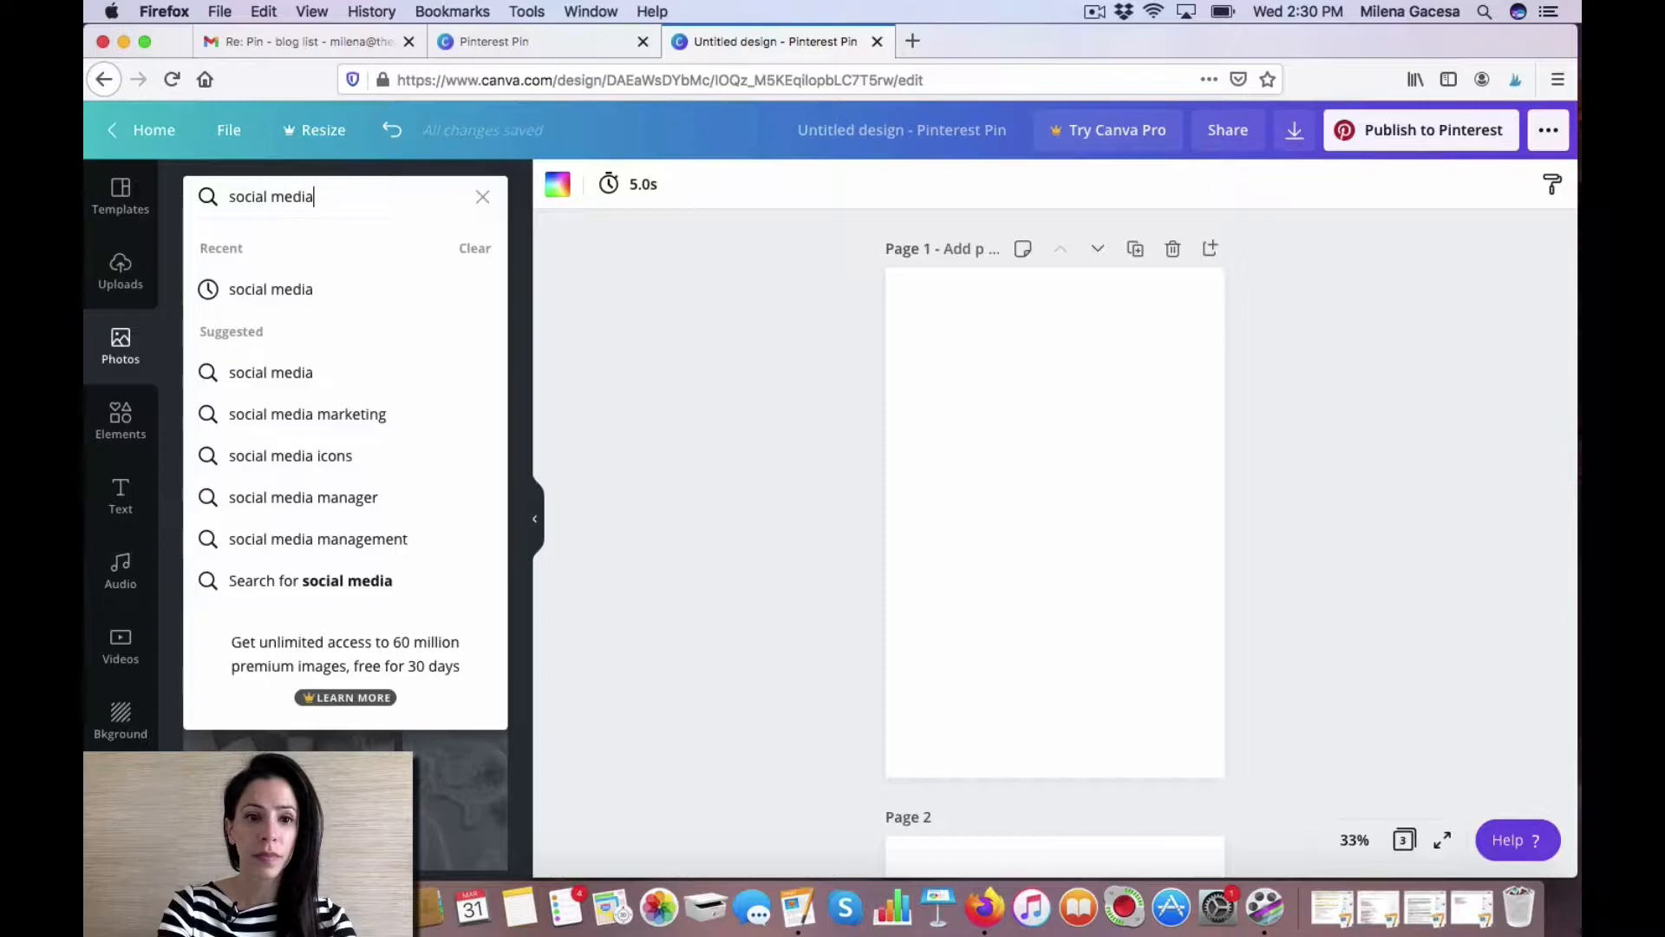
{"action": "key", "text": "Return"}
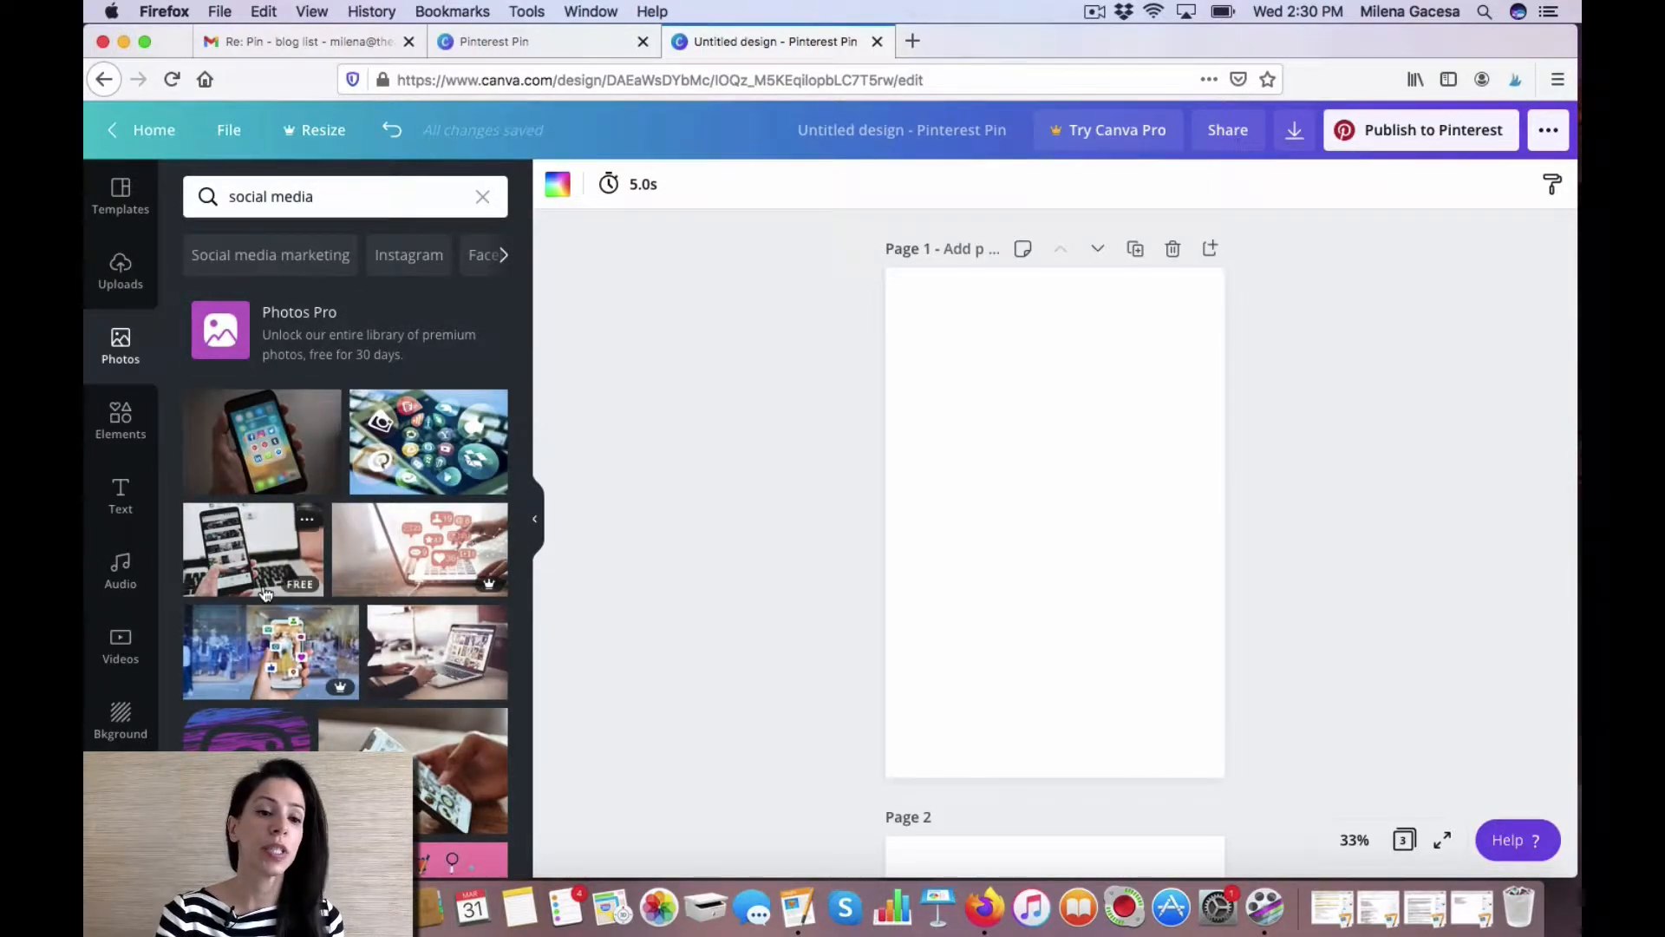
{"action": "scroll", "coordinate": [264, 593], "scroll_direction": "down", "scroll_amount": 5}
{"action": "scroll", "coordinate": [264, 592], "scroll_direction": "down", "scroll_amount": 7}
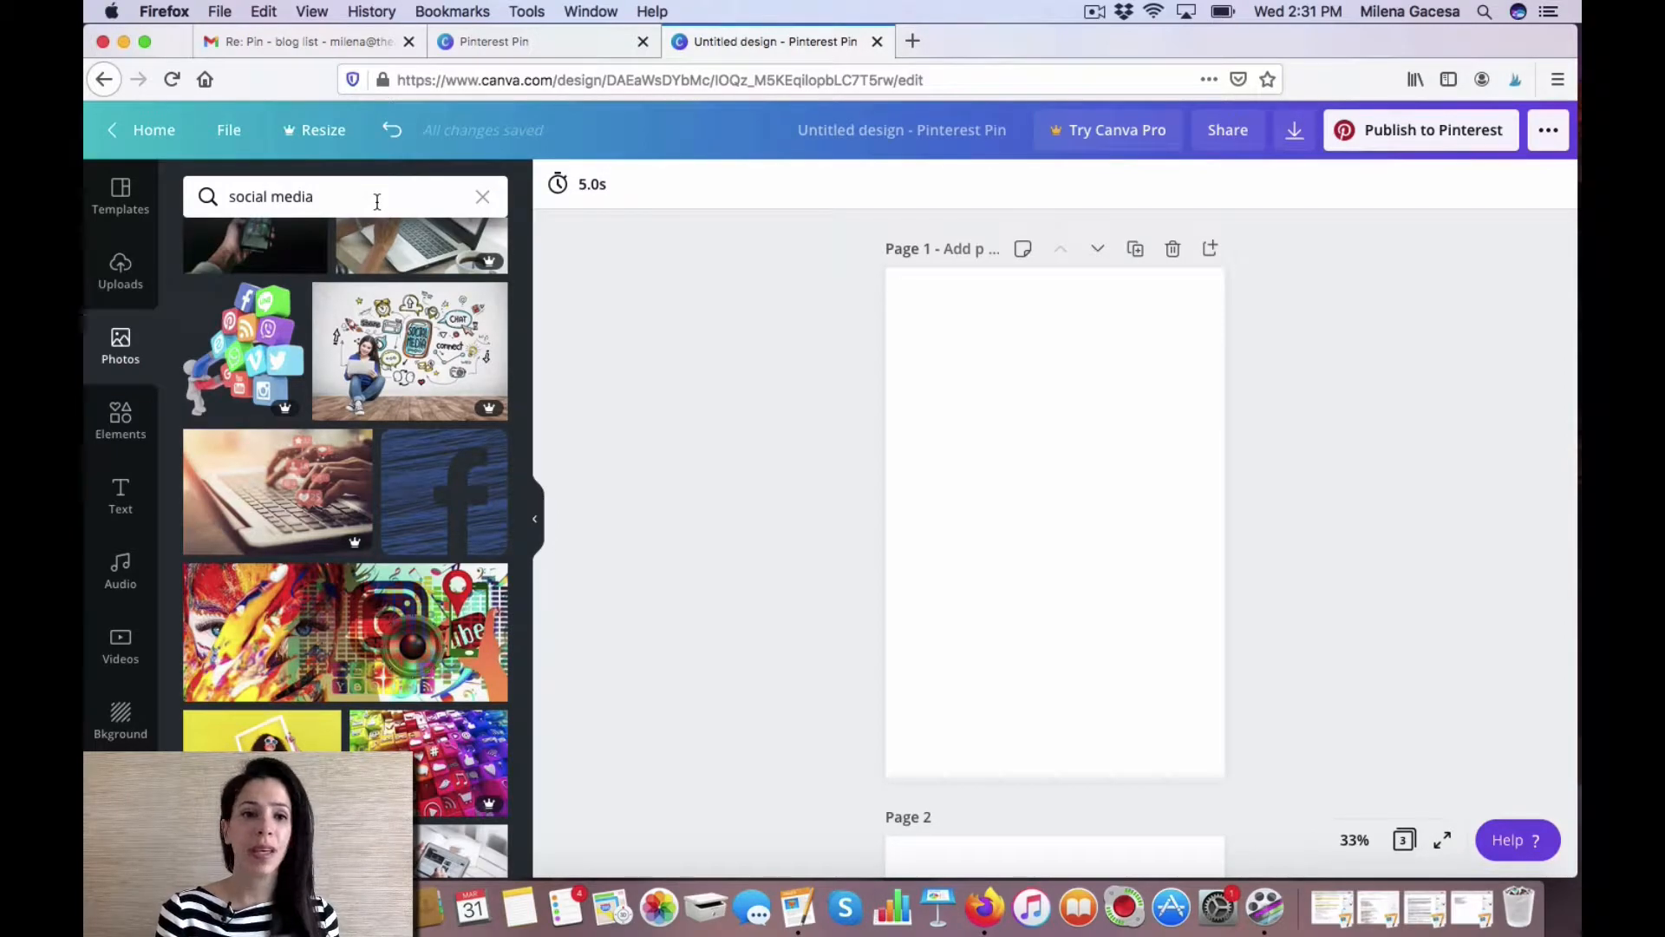
Search the photos for iphone and place the photo of a hand holding a phone over coffee on page 1.
{"action": "left_click_drag", "start_coordinate": [377, 202], "coordinate": [226, 191]}
{"action": "type", "text": "iphone"}
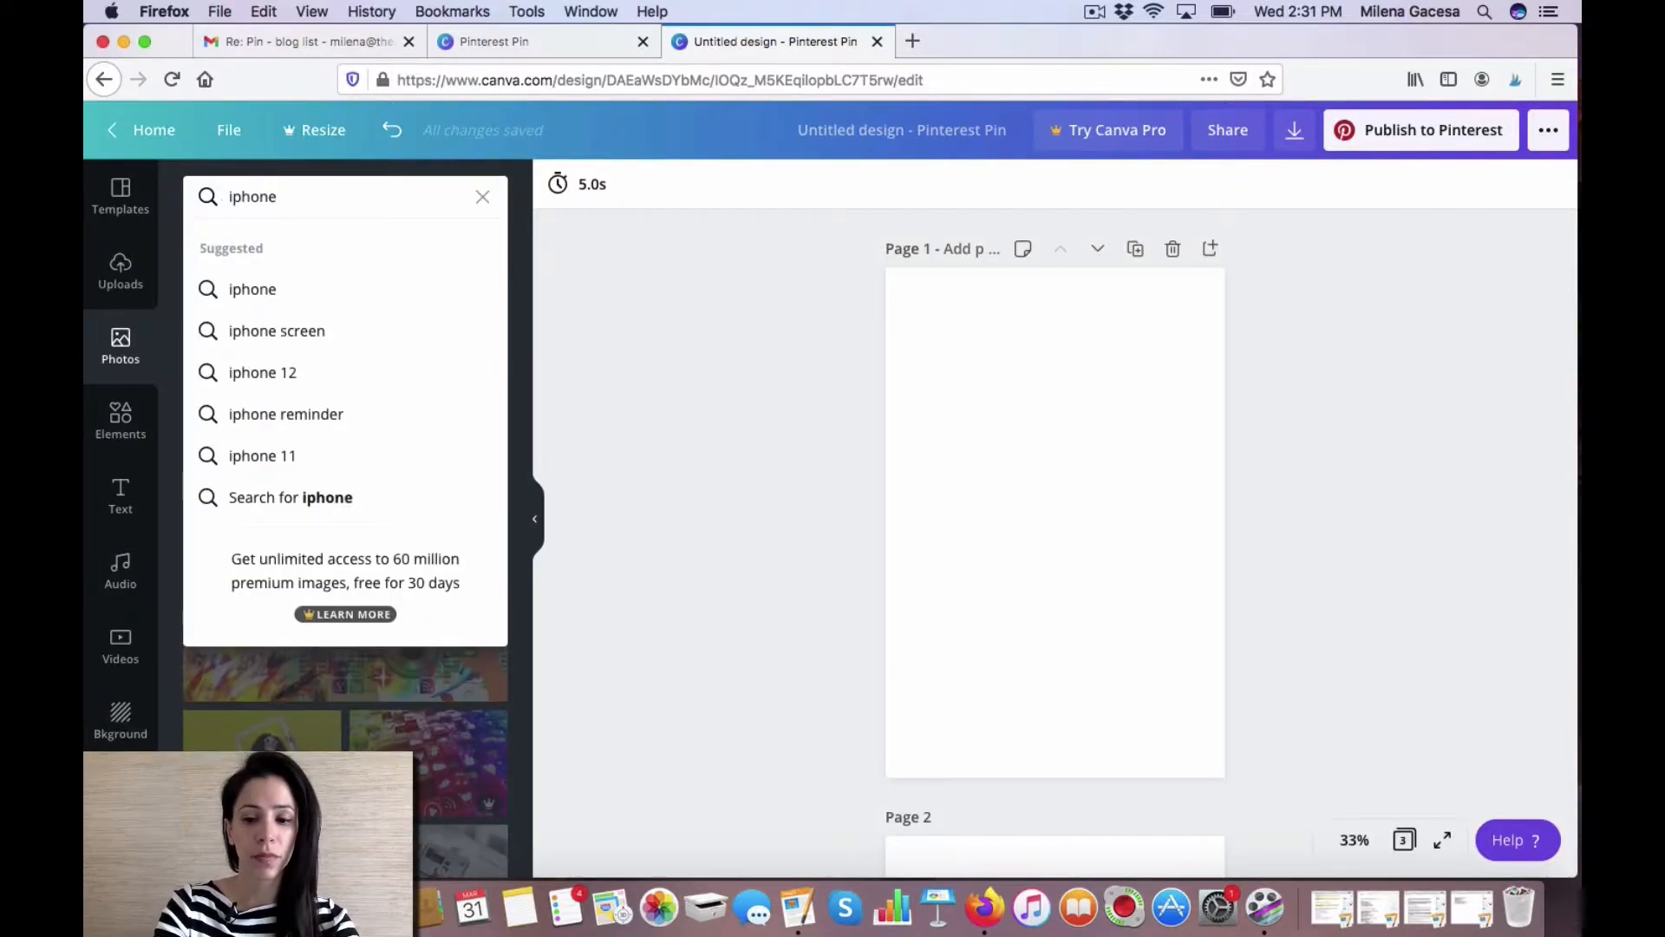
{"action": "key", "text": "Return"}
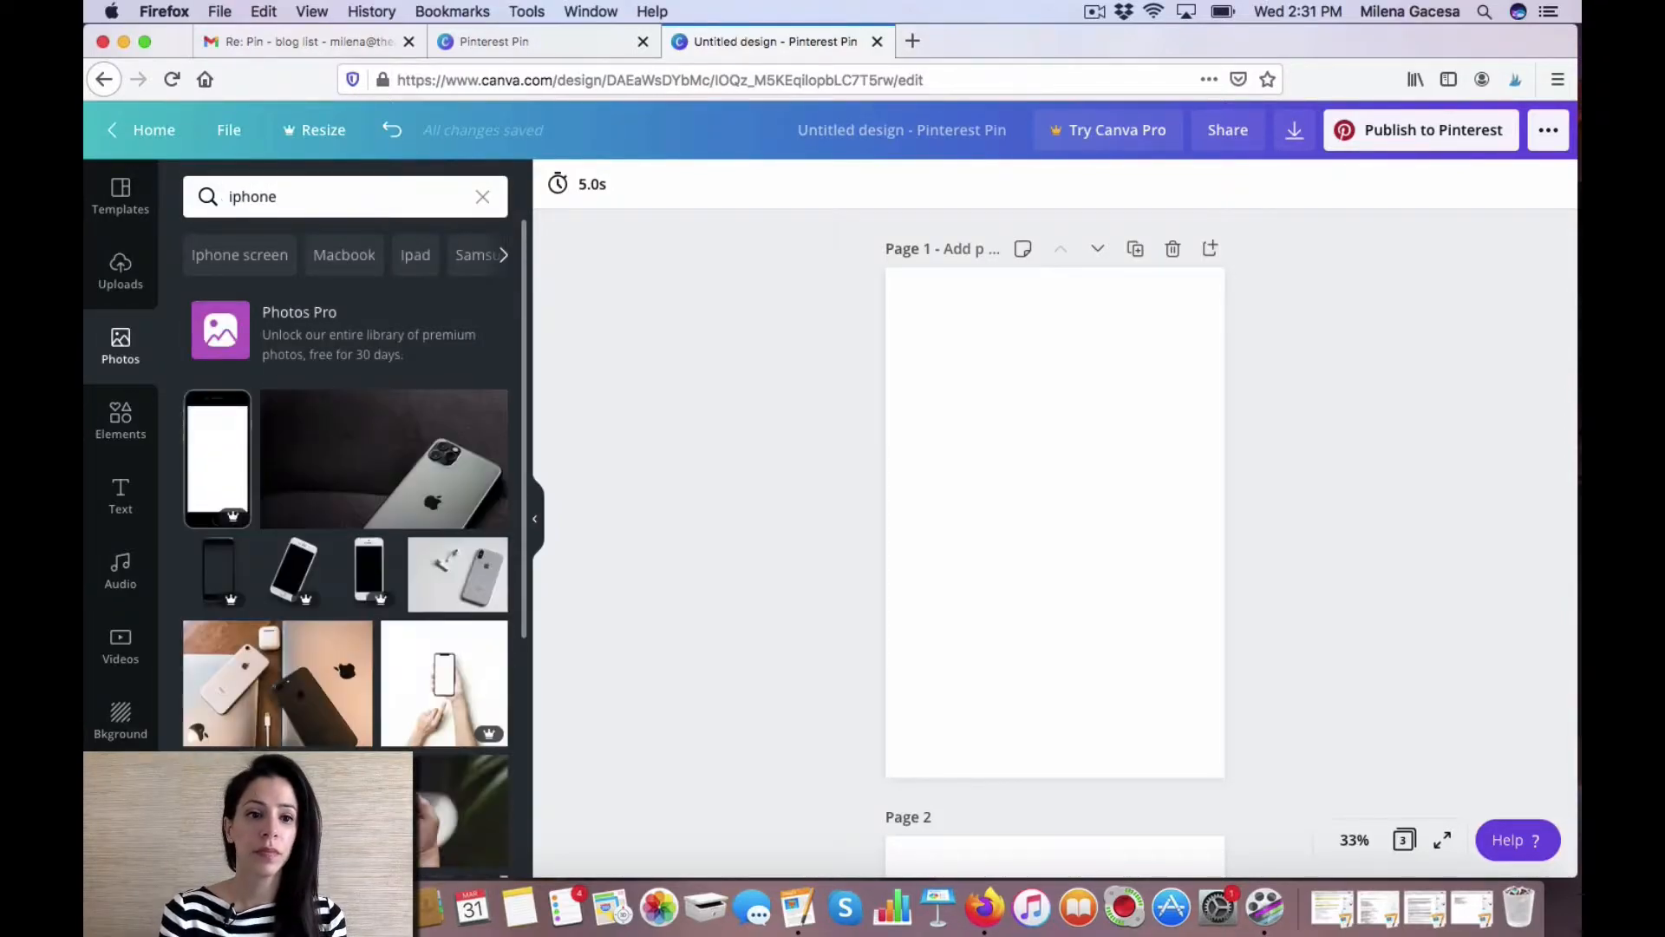
{"action": "scroll", "coordinate": [215, 503], "scroll_direction": "down", "scroll_amount": 5}
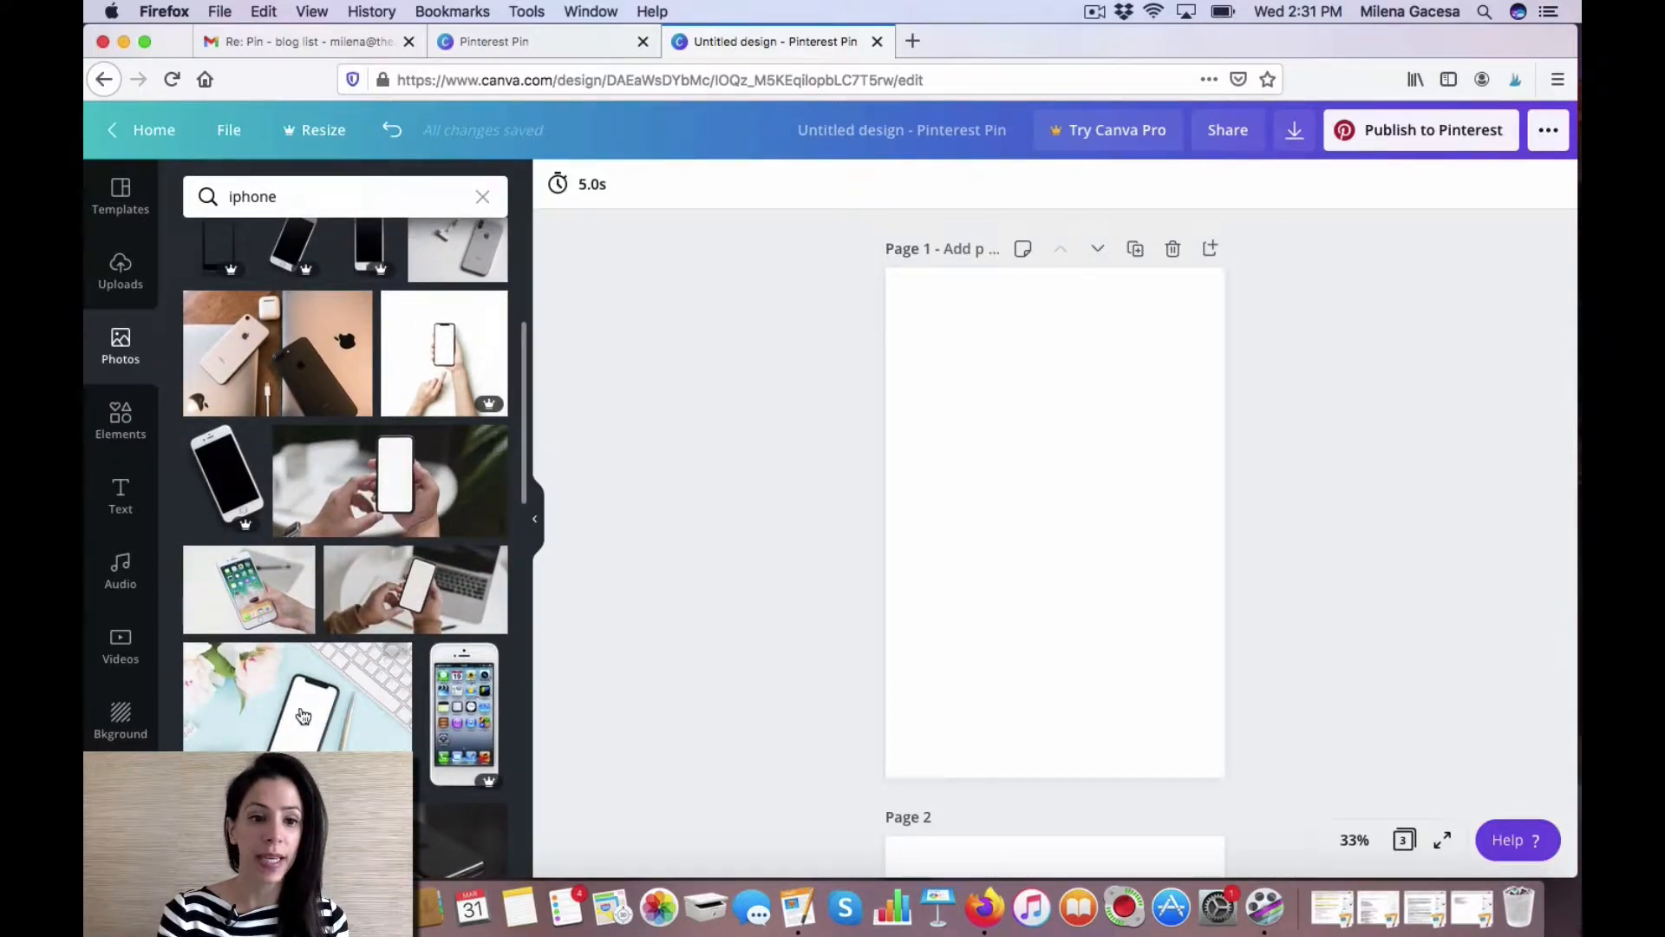
{"action": "scroll", "coordinate": [302, 711], "scroll_direction": "down", "scroll_amount": 2}
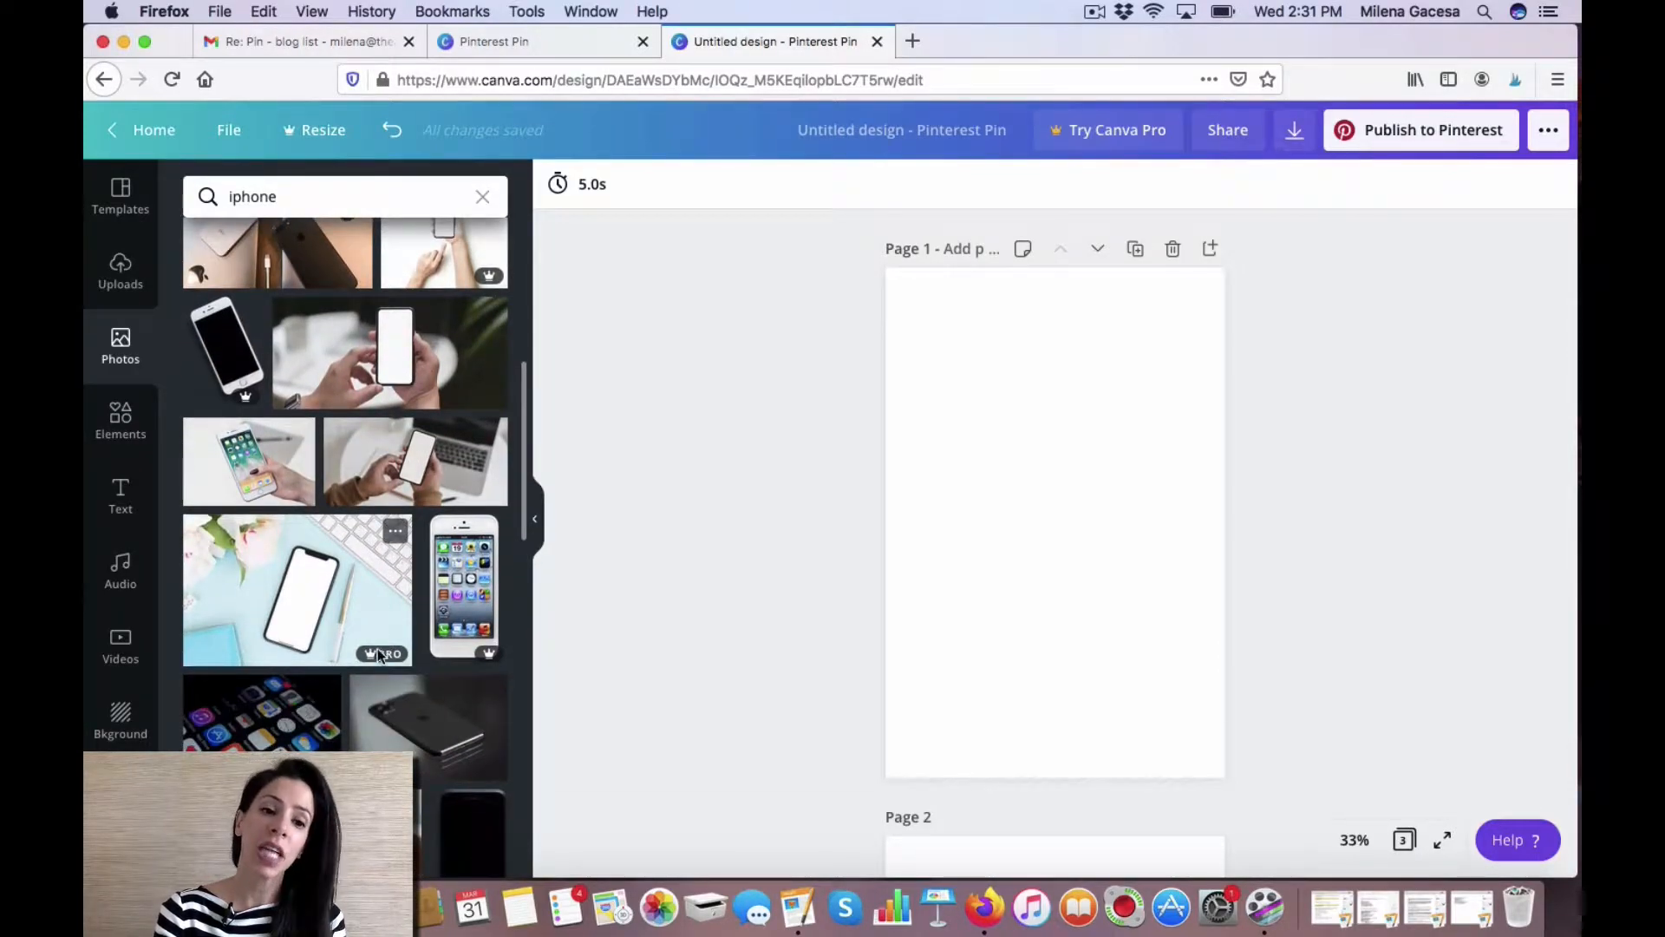
{"action": "mouse_move", "coordinate": [368, 668]}
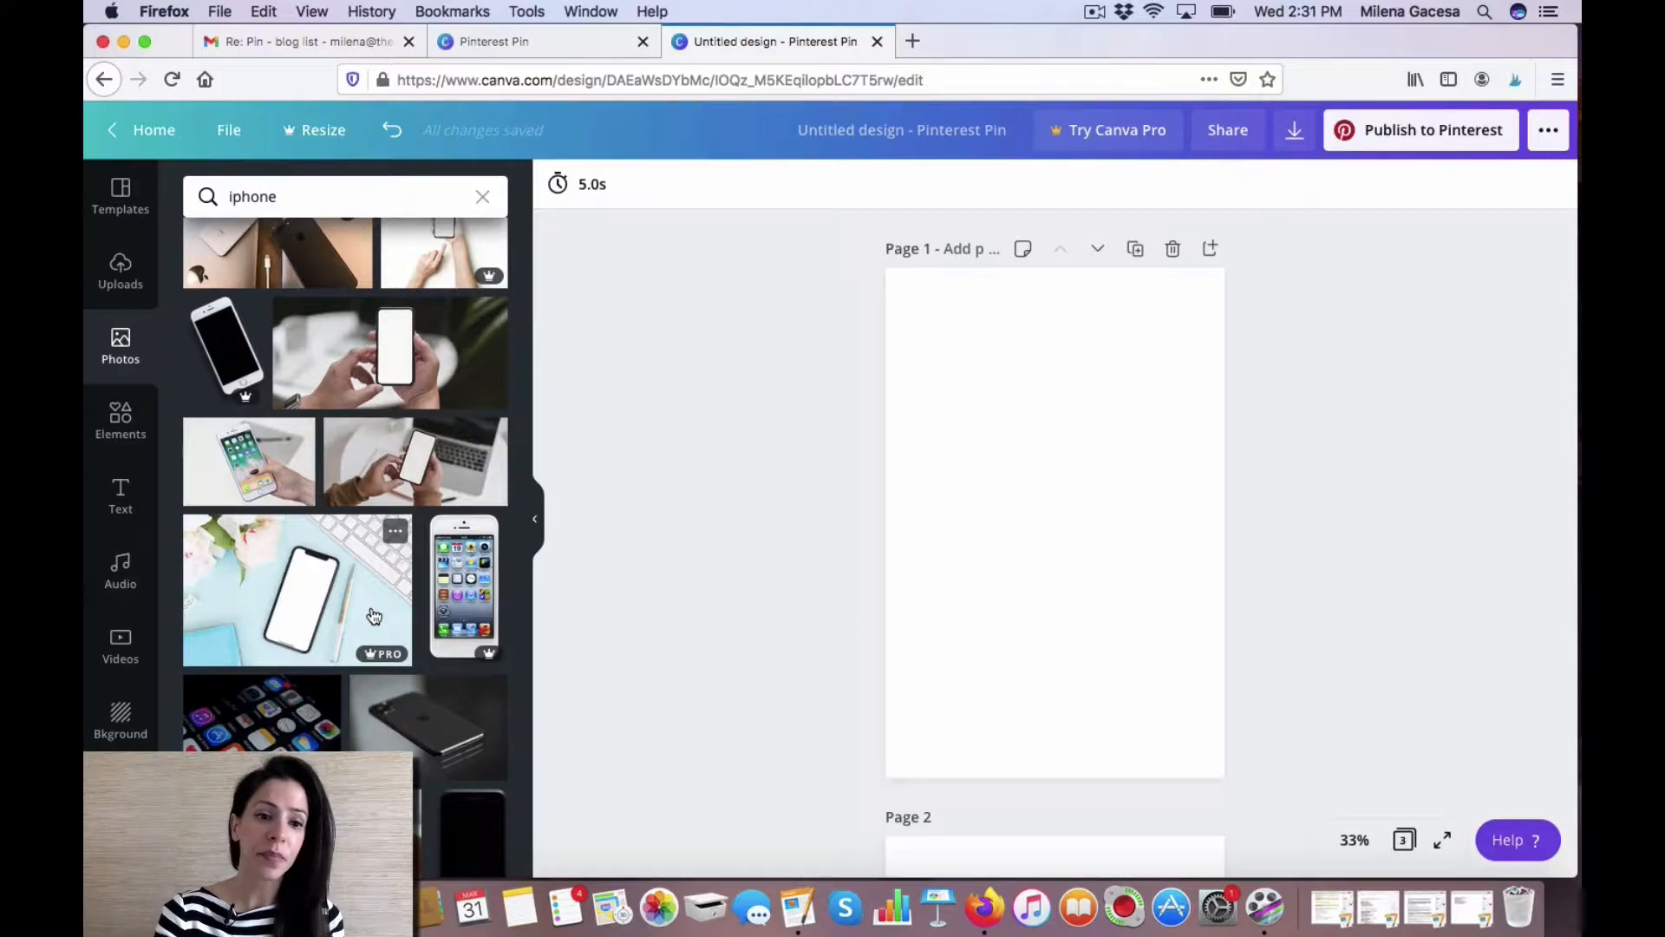
{"action": "scroll", "coordinate": [373, 616], "scroll_direction": "down", "scroll_amount": 5}
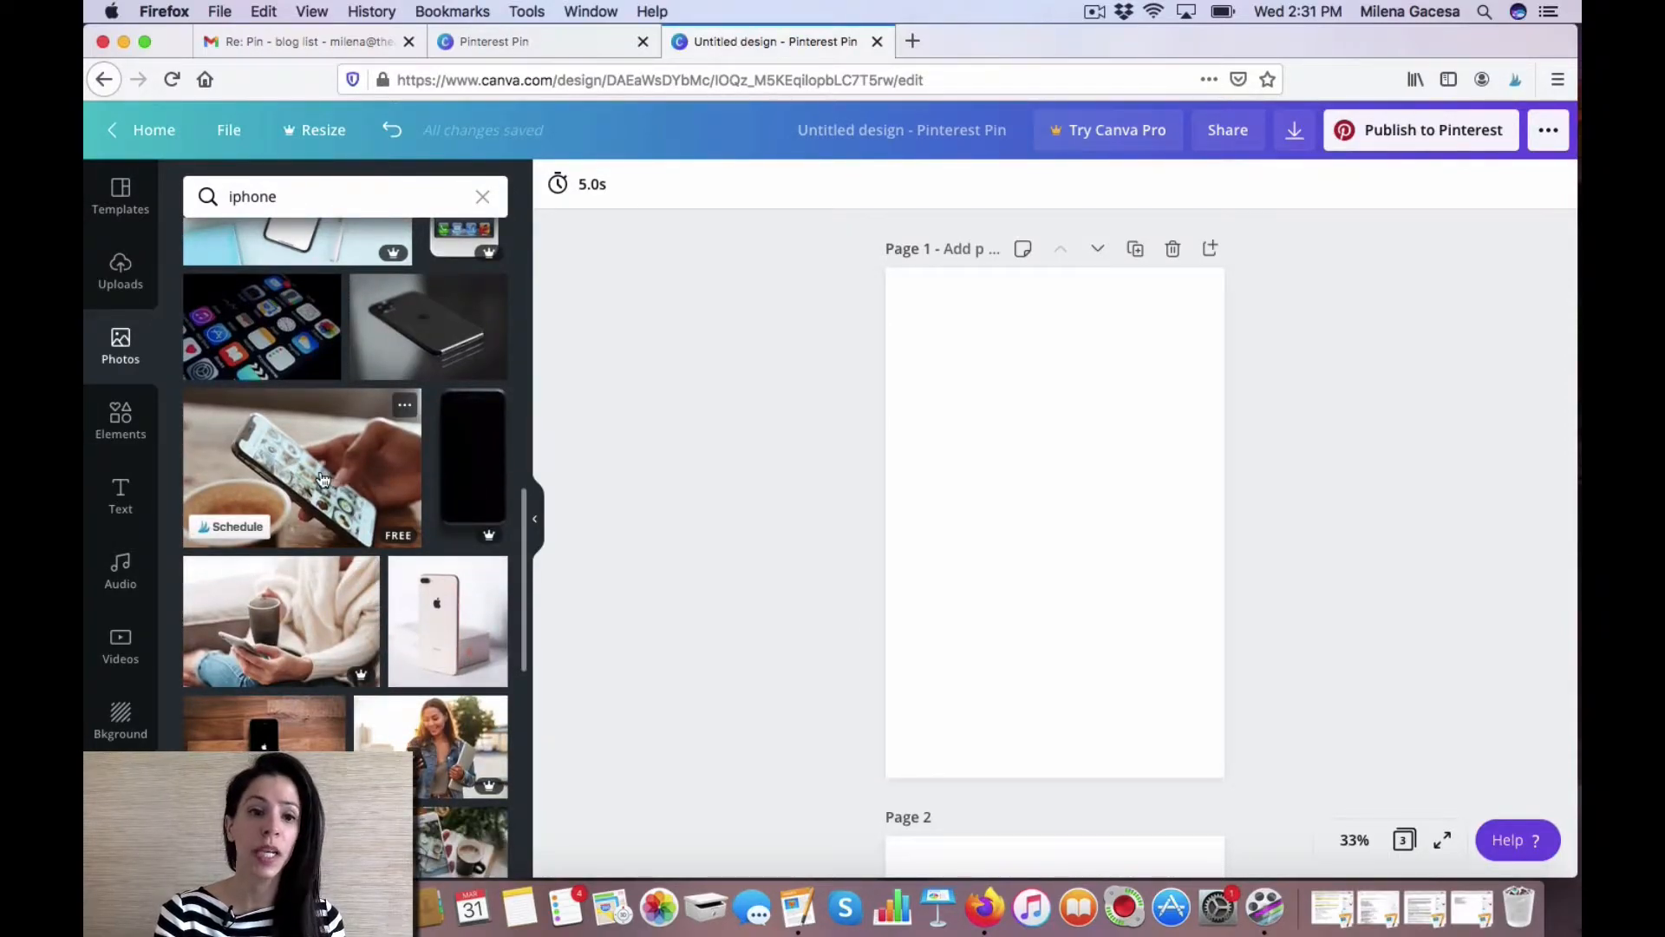
{"action": "left_click_drag", "start_coordinate": [305, 479], "coordinate": [906, 454]}
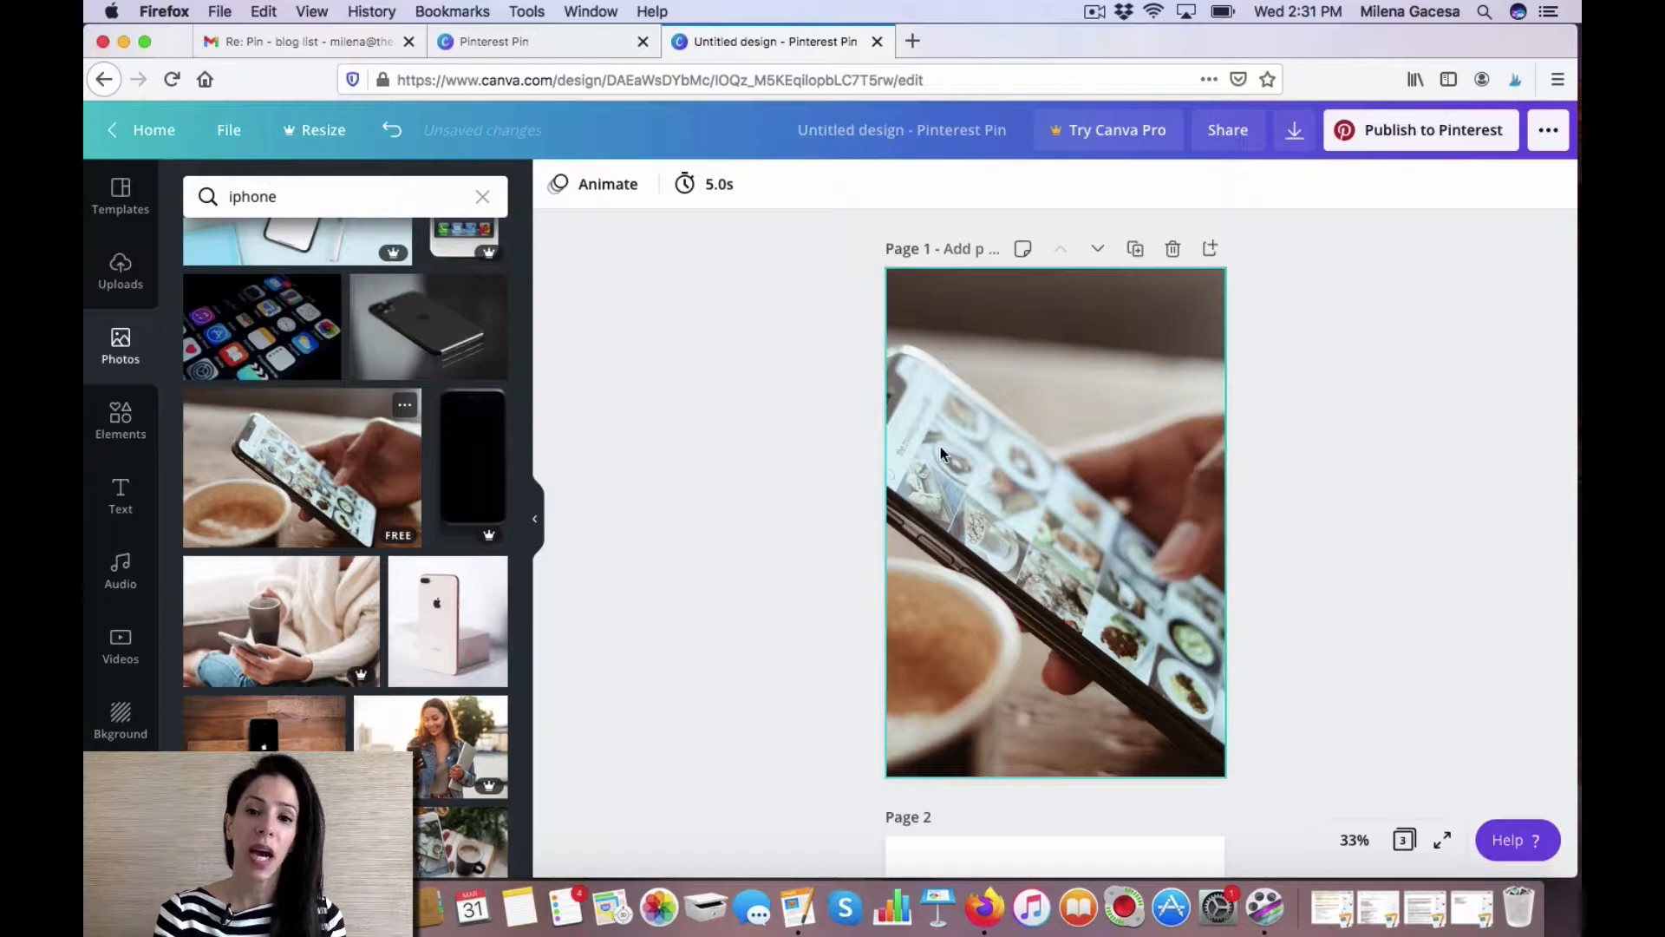
Reposition the photo inside page 1's frame so the phone sits more centrally.
{"action": "double_click", "coordinate": [940, 446]}
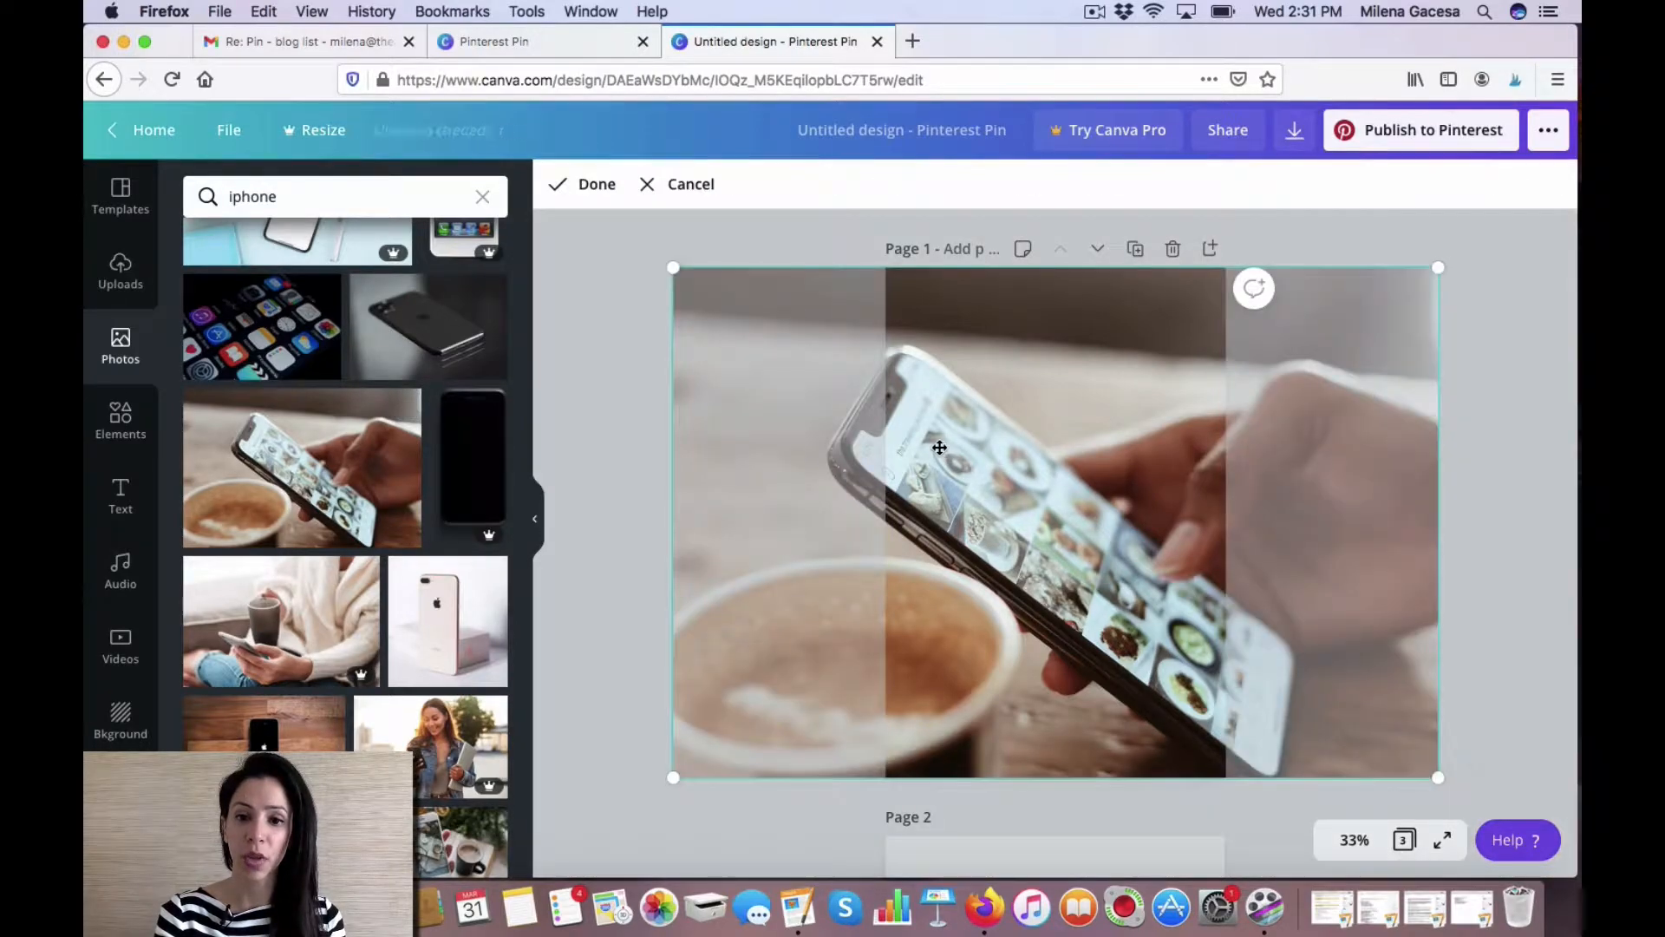
{"action": "left_click_drag", "start_coordinate": [940, 446], "coordinate": [1046, 449]}
{"action": "left_click", "coordinate": [693, 461]}
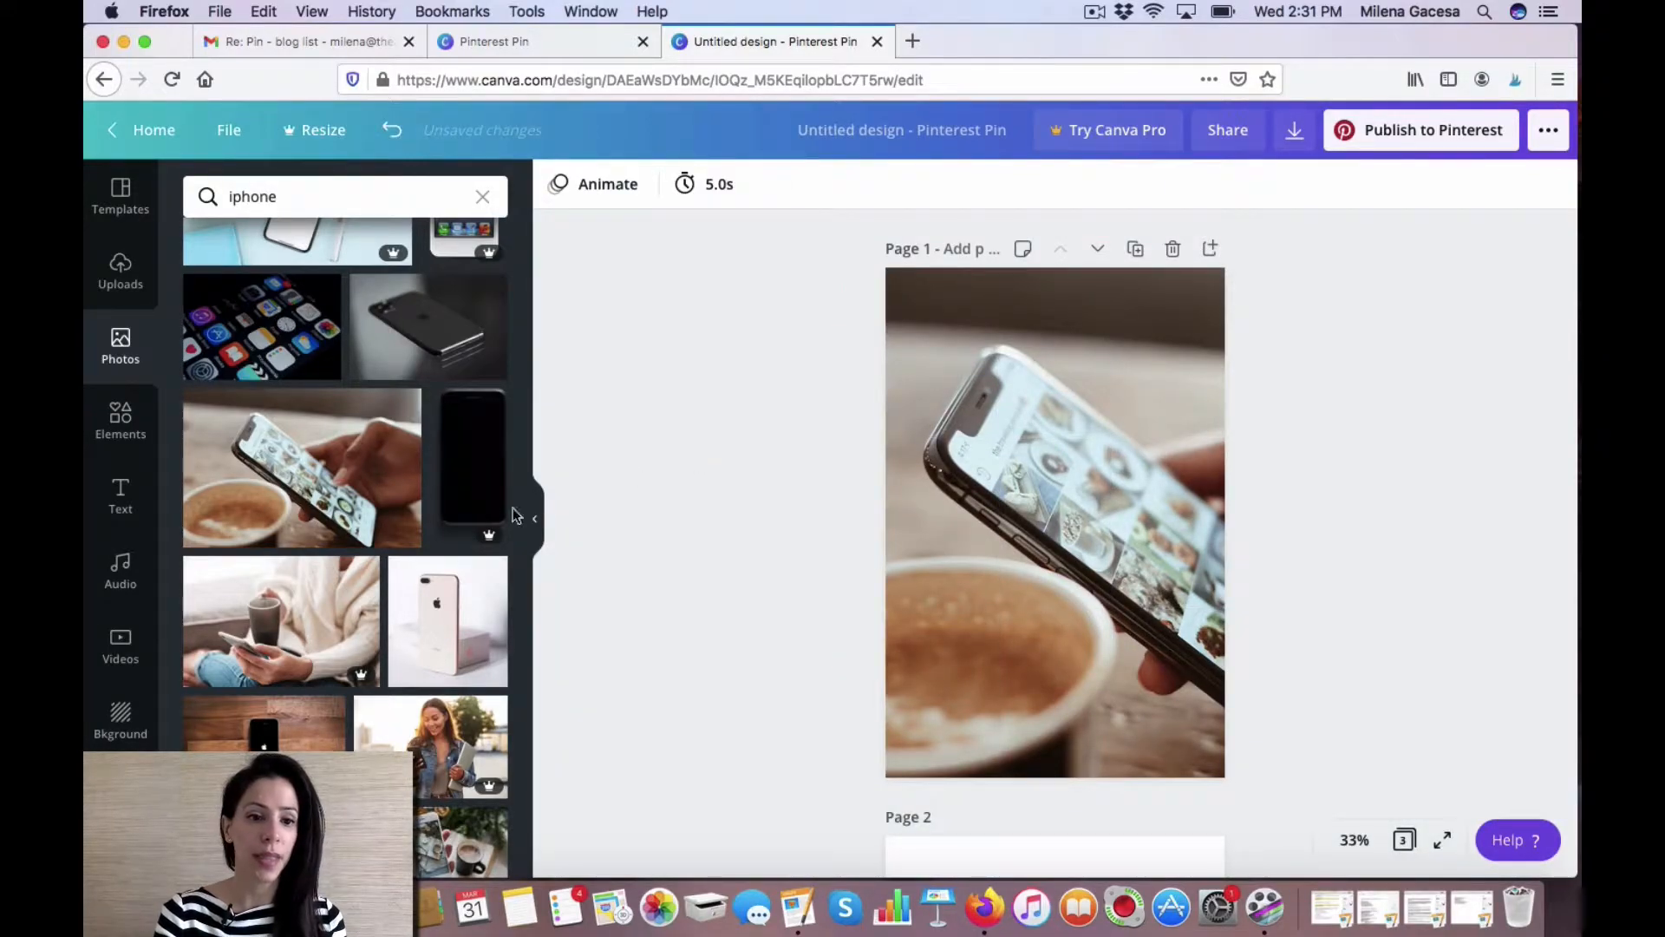
Place the photo of a hand in a knit sweater holding a phone on page 2.
{"action": "scroll", "coordinate": [423, 593], "scroll_direction": "down", "scroll_amount": 5}
{"action": "scroll", "coordinate": [423, 593], "scroll_direction": "down", "scroll_amount": 2}
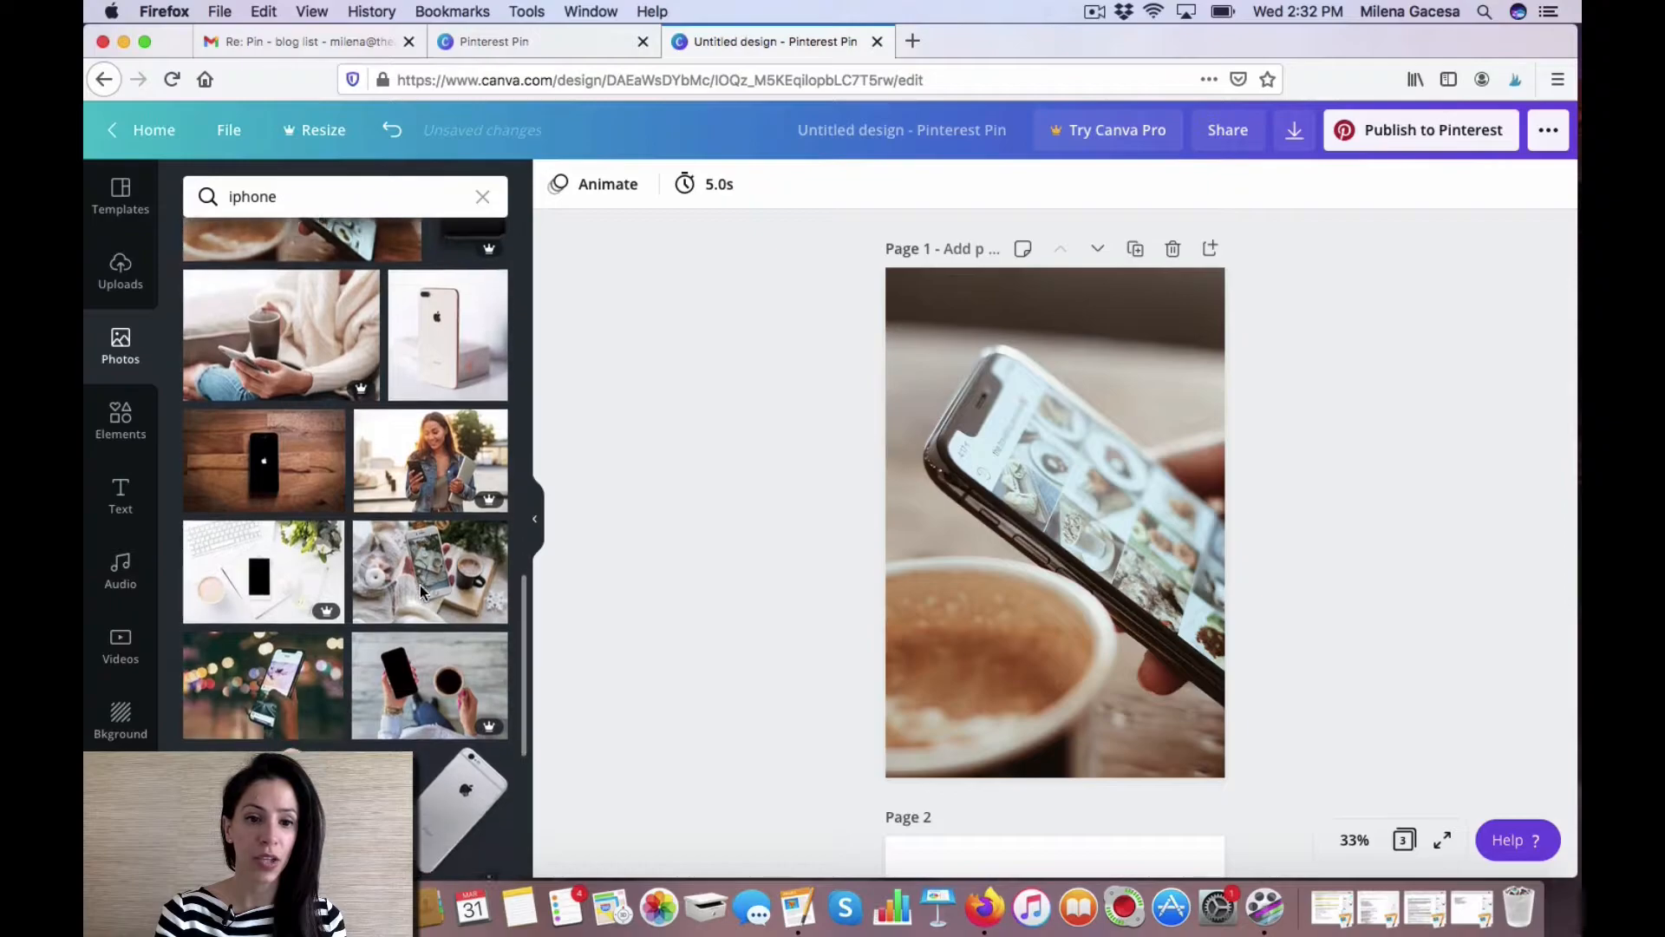
{"action": "scroll", "coordinate": [769, 622], "scroll_direction": "down", "scroll_amount": 2}
{"action": "scroll", "coordinate": [768, 622], "scroll_direction": "down", "scroll_amount": 5}
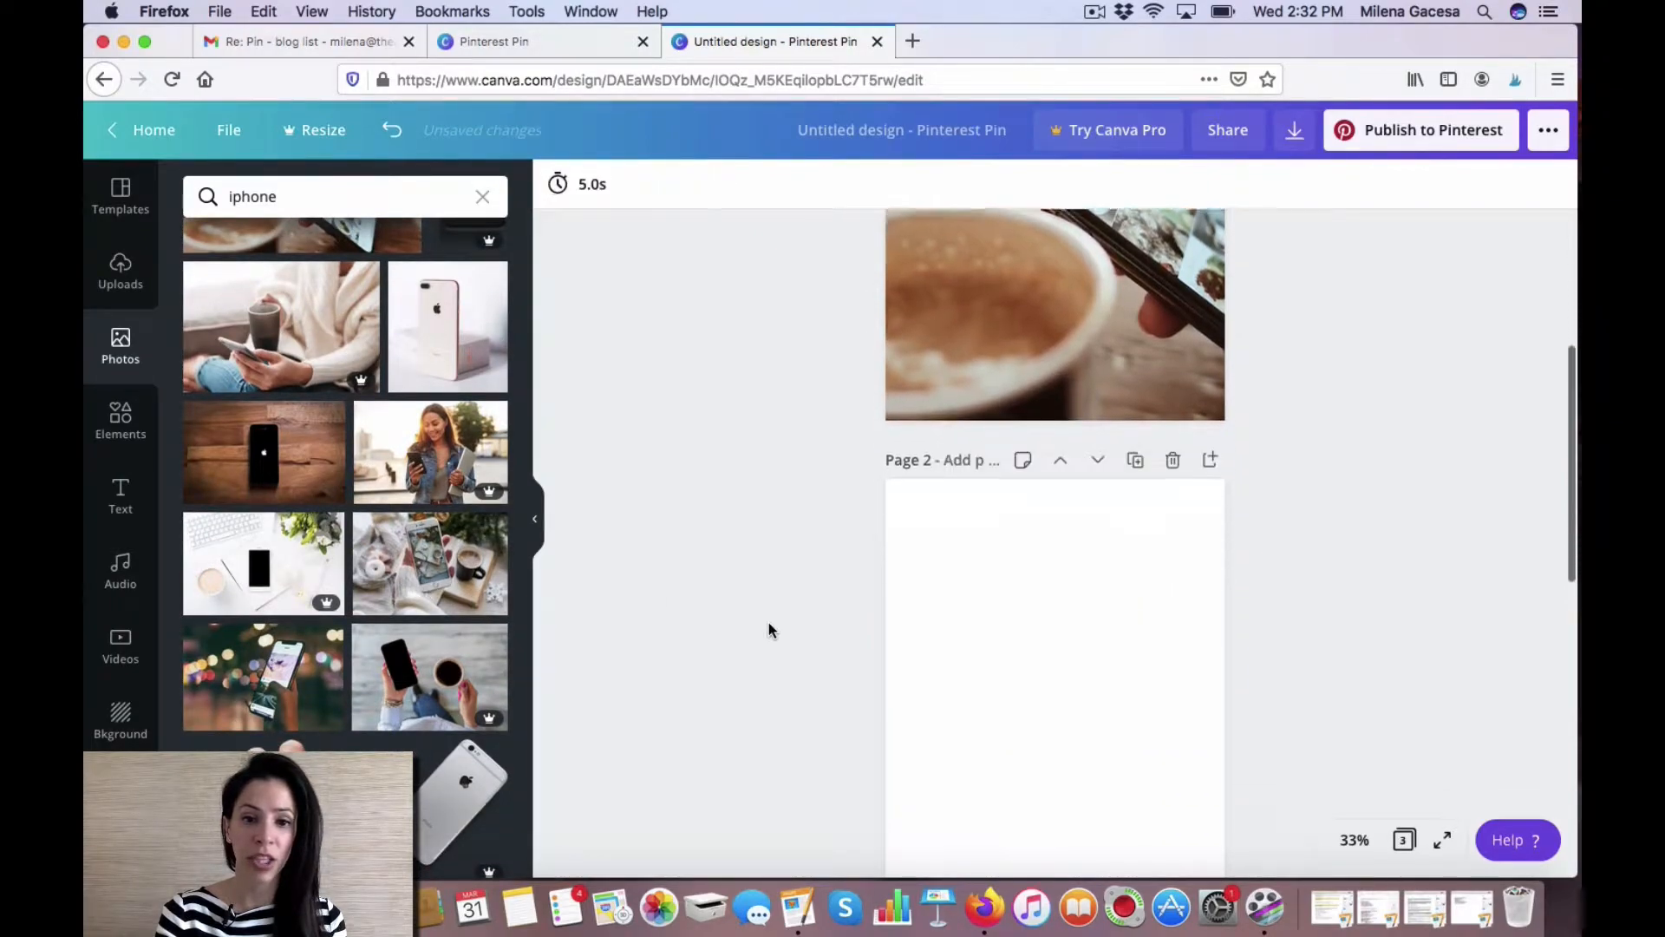
{"action": "left_click_drag", "start_coordinate": [431, 562], "coordinate": [891, 561]}
Place the phone photo with blurred lights on page 3.
{"action": "scroll", "coordinate": [695, 528], "scroll_direction": "down", "scroll_amount": 9}
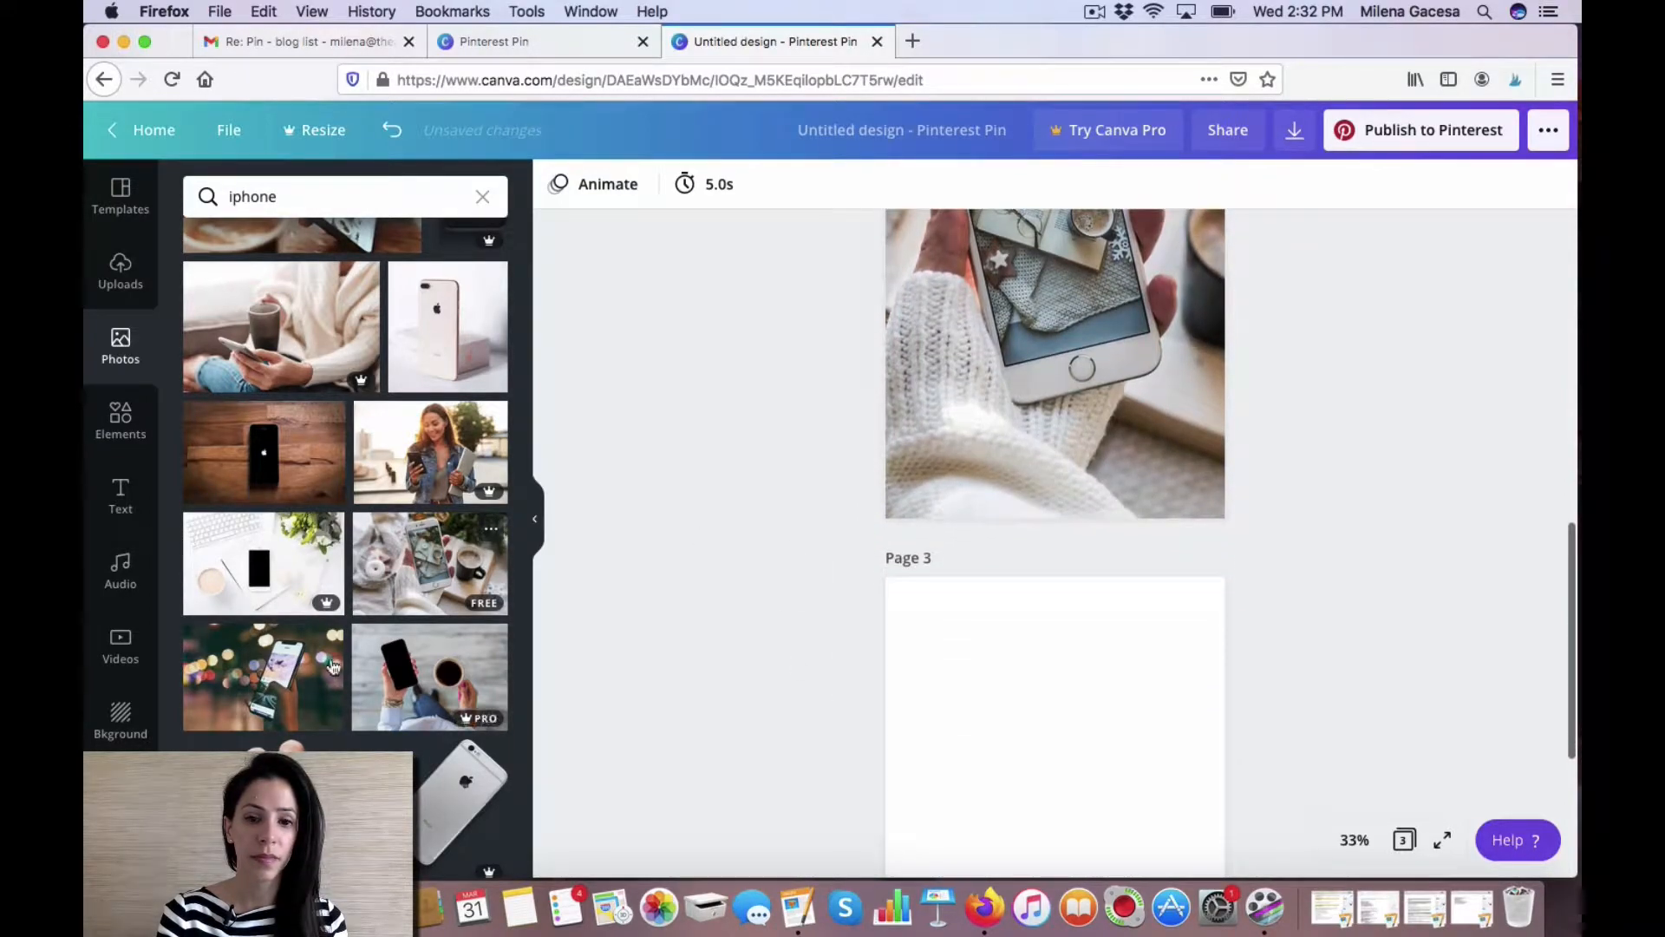
{"action": "left_click_drag", "start_coordinate": [239, 664], "coordinate": [910, 665]}
{"action": "scroll", "coordinate": [751, 629], "scroll_direction": "down", "scroll_amount": 4}
{"action": "scroll", "coordinate": [748, 628], "scroll_direction": "up", "scroll_amount": 15}
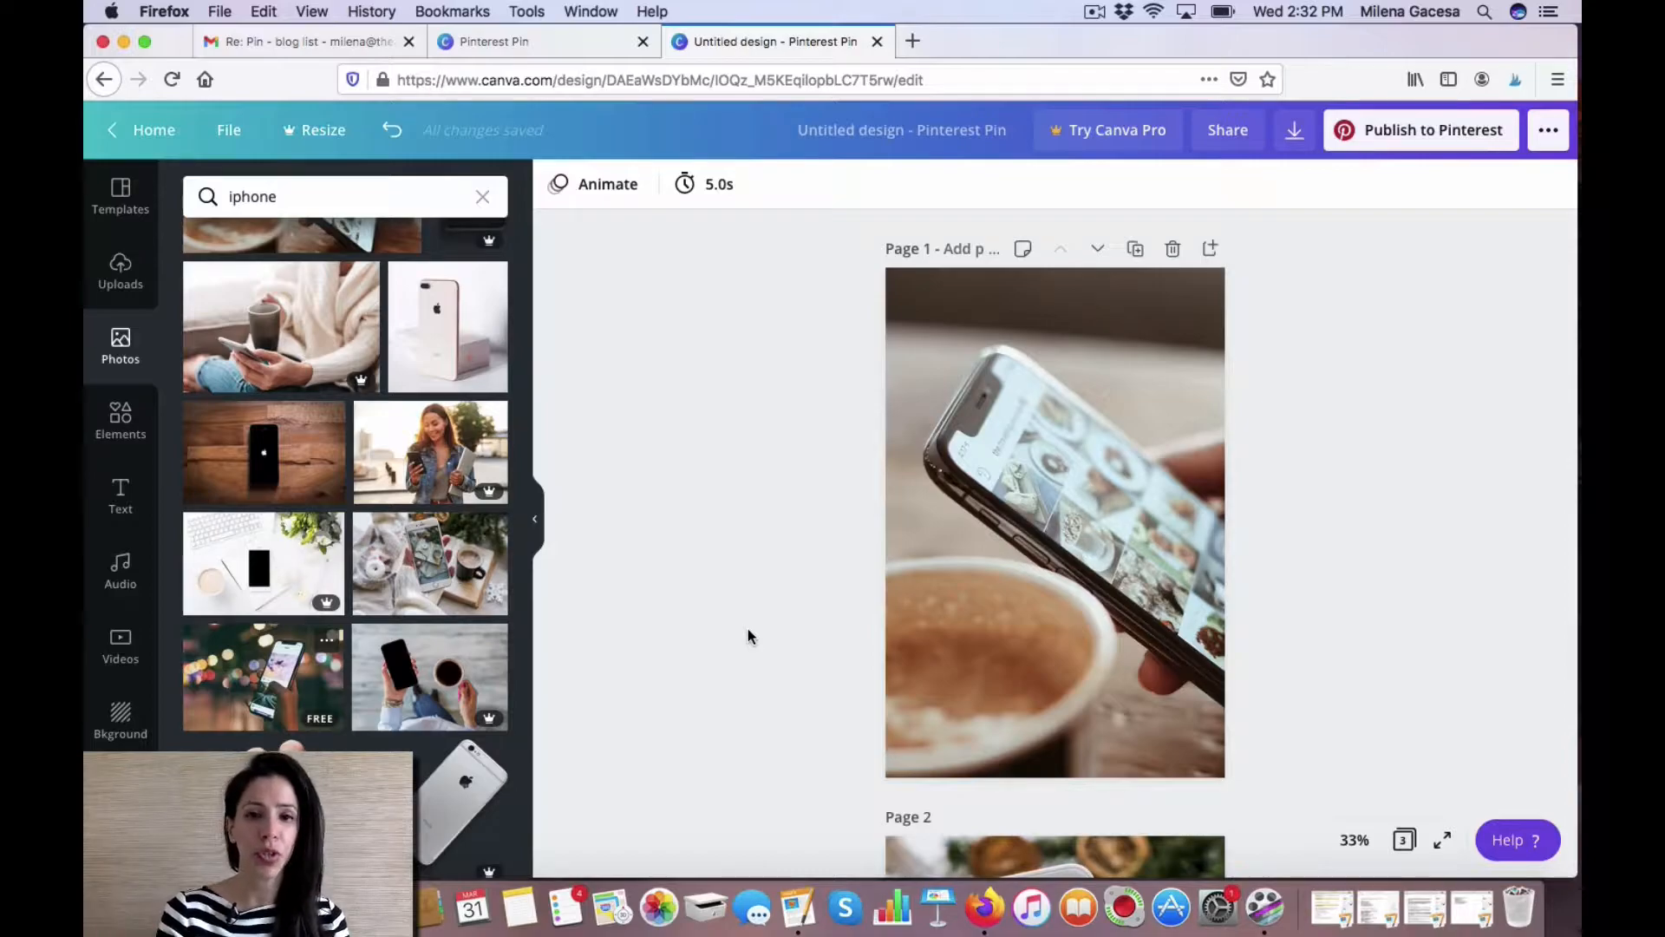
Add a heading reading Social Media Marketing to page 1.
{"action": "left_click", "coordinate": [121, 496]}
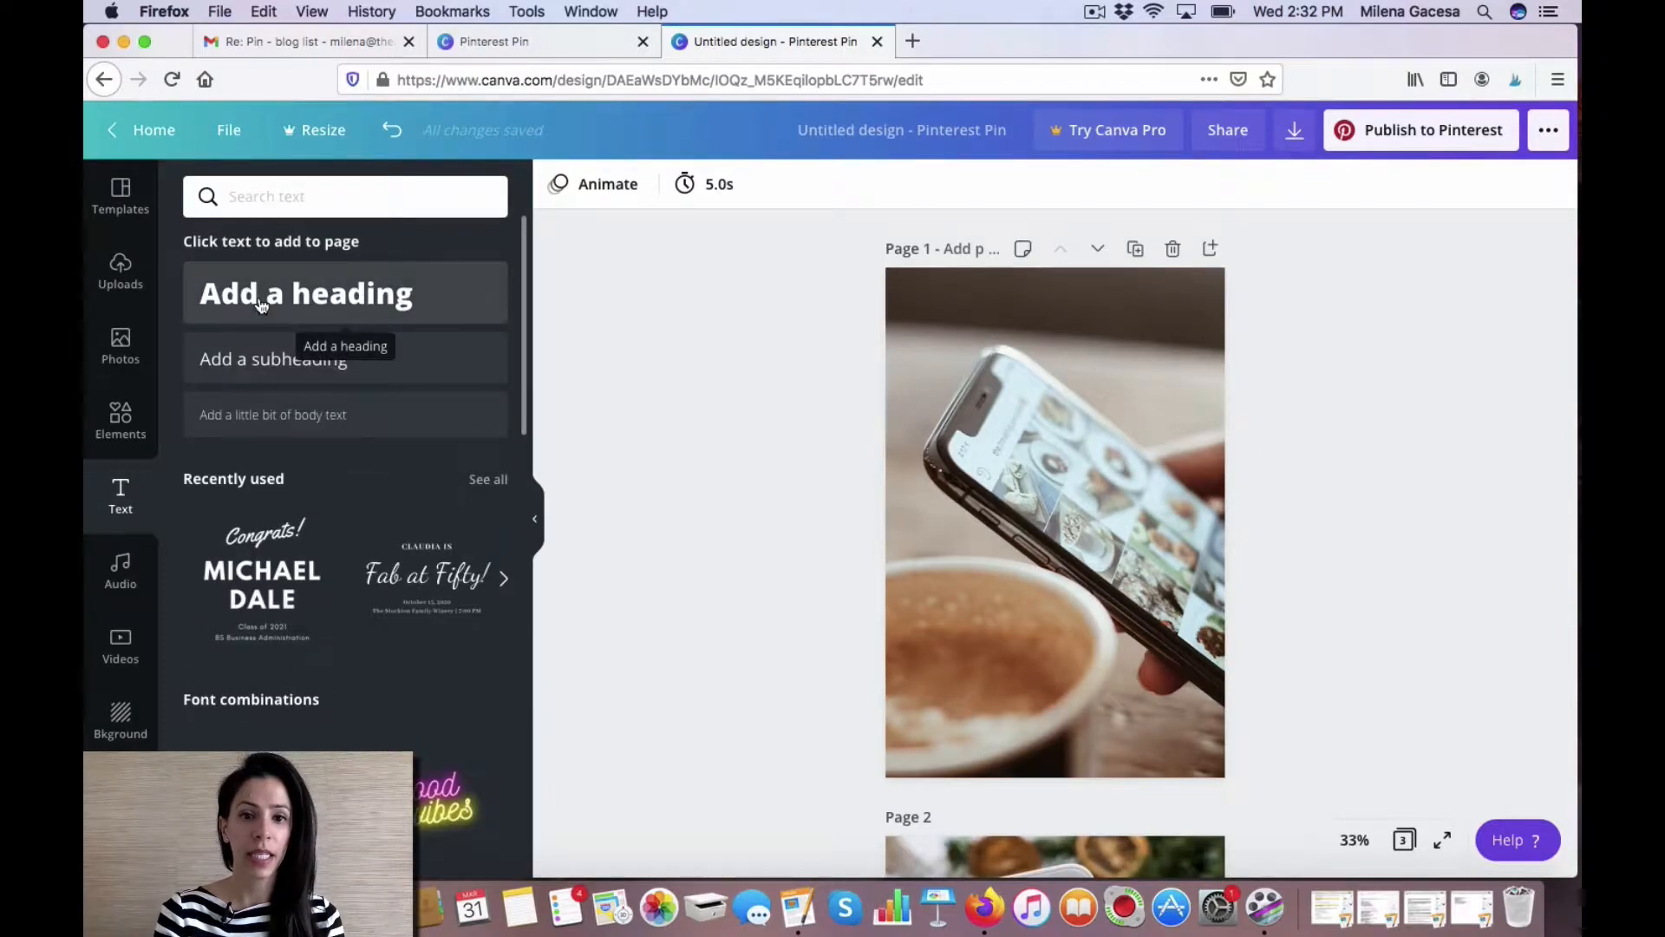
{"action": "left_click", "coordinate": [260, 302]}
{"action": "type", "text": "Social Media Marketing"}
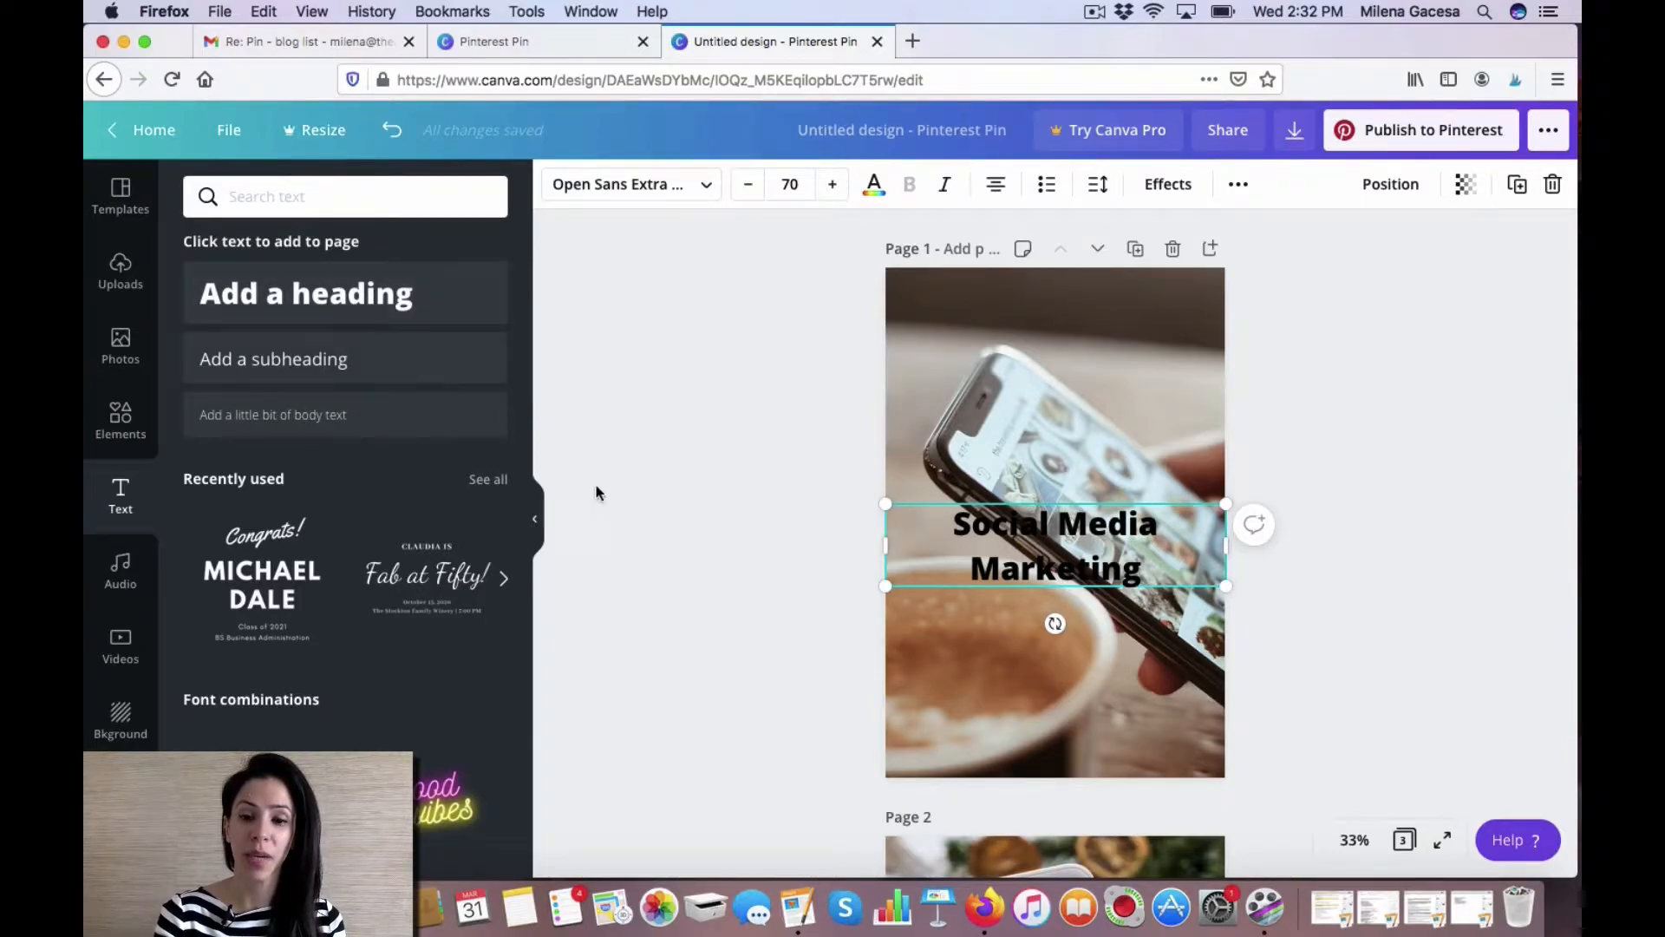
Move the heading to the top of page 1 and delete it.
{"action": "left_click", "coordinate": [1237, 664]}
{"action": "left_click_drag", "start_coordinate": [1065, 546], "coordinate": [1060, 342]}
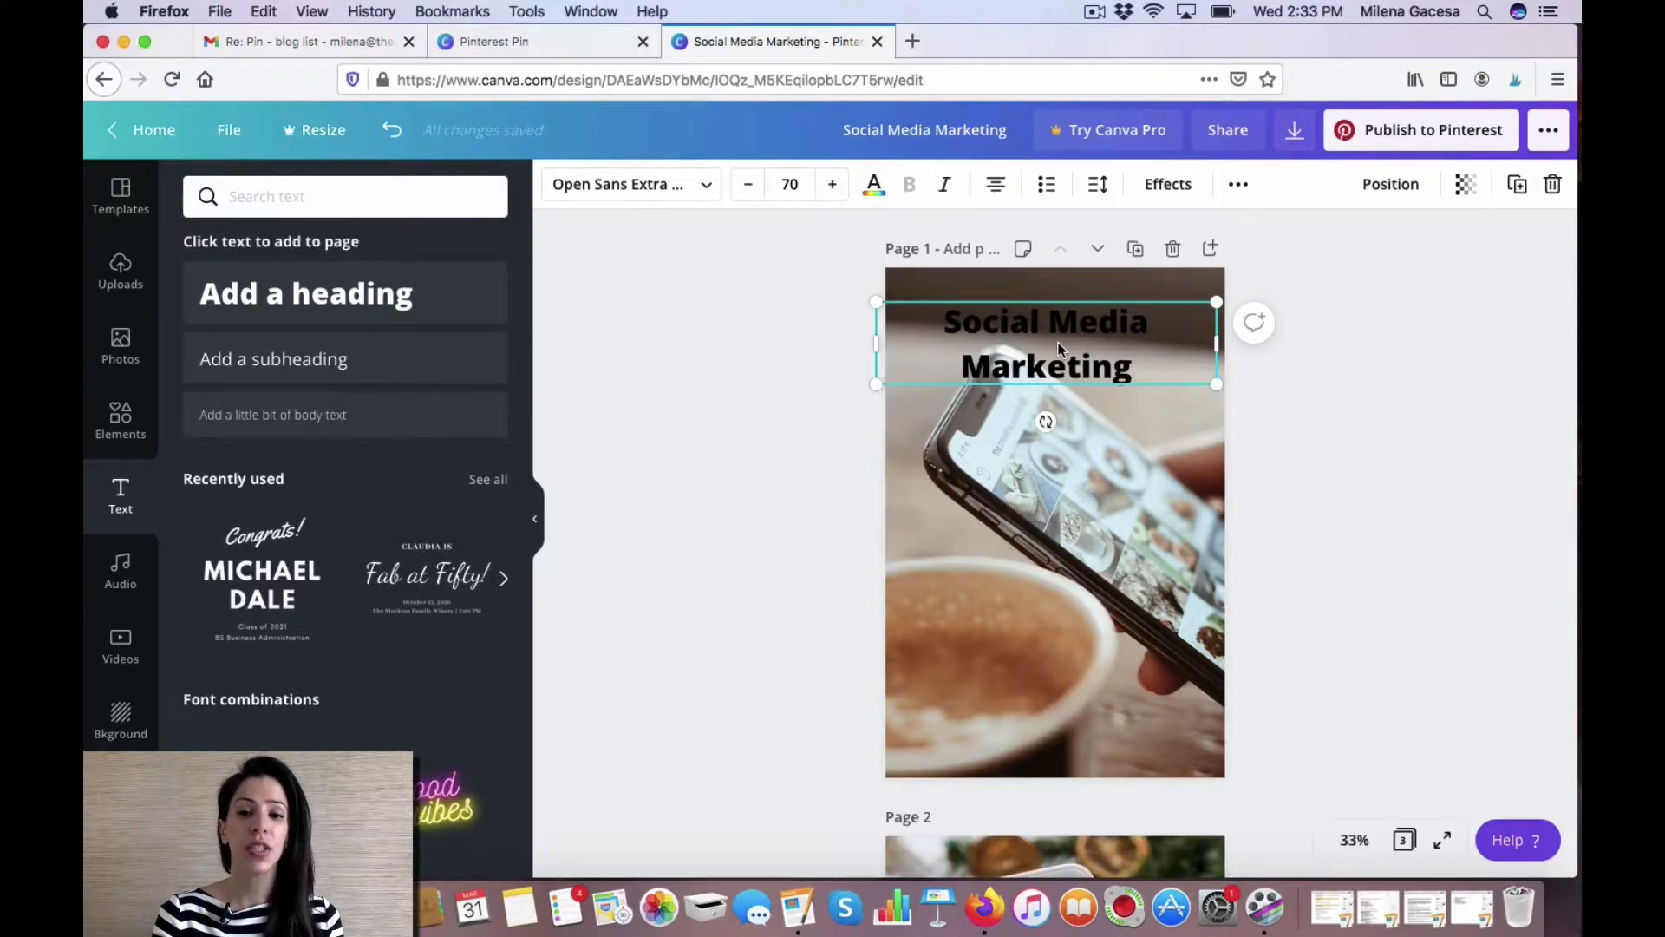
{"action": "key", "text": "Delete"}
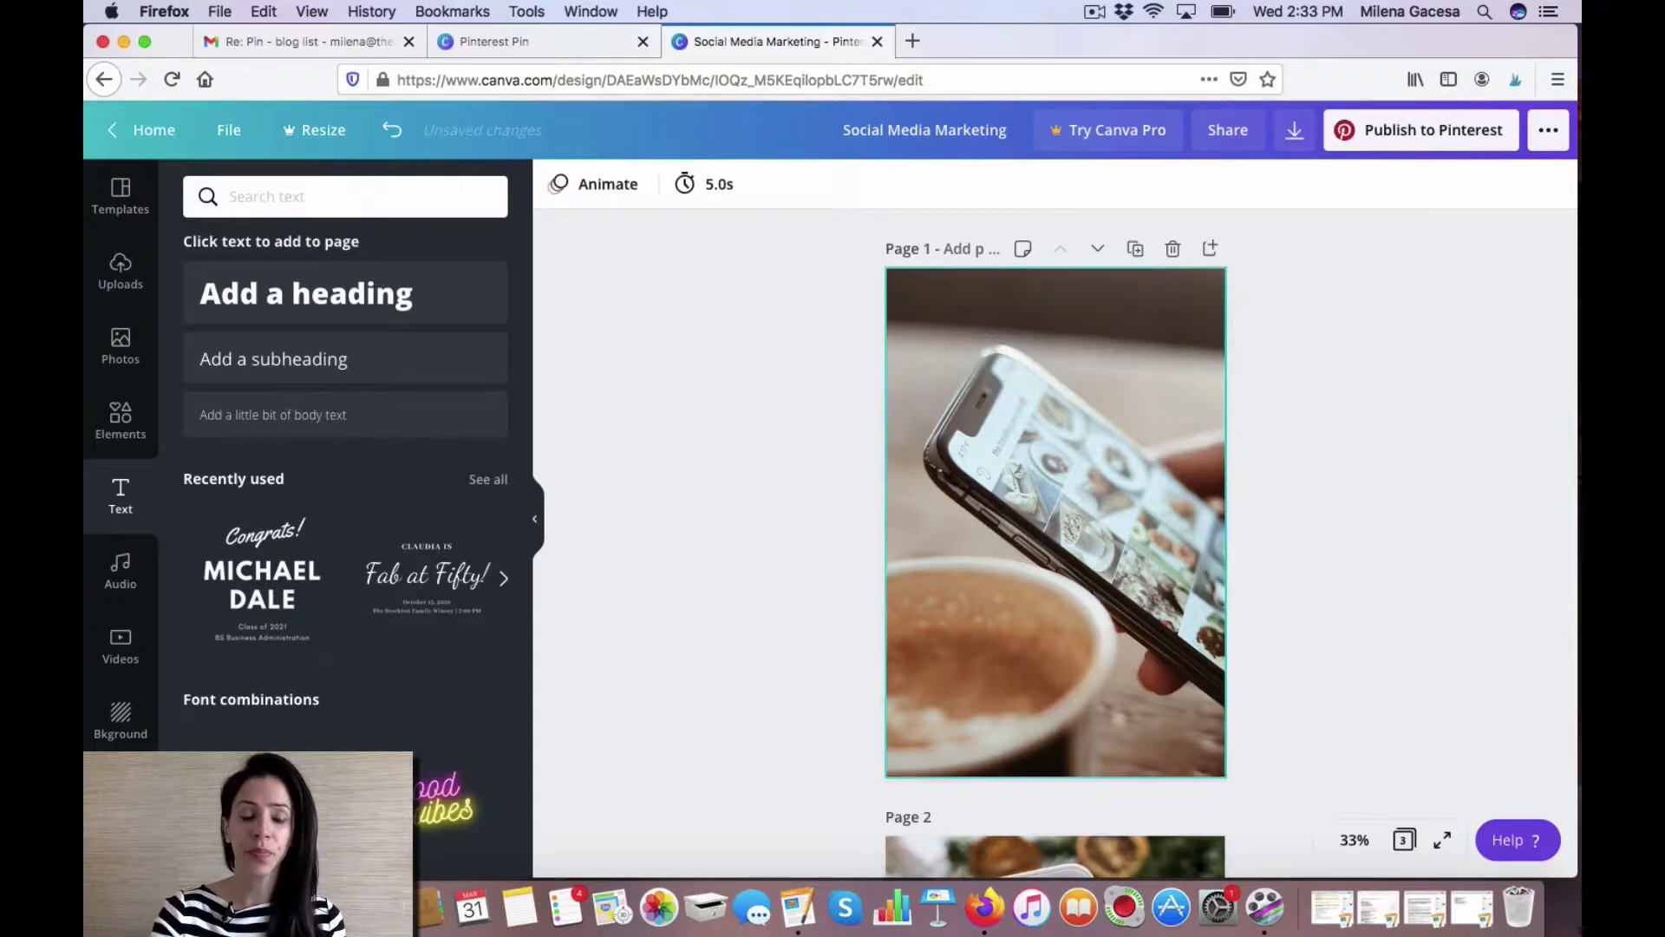
Add a square shape to page 1 and change its colour to white.
{"action": "left_click", "coordinate": [121, 423]}
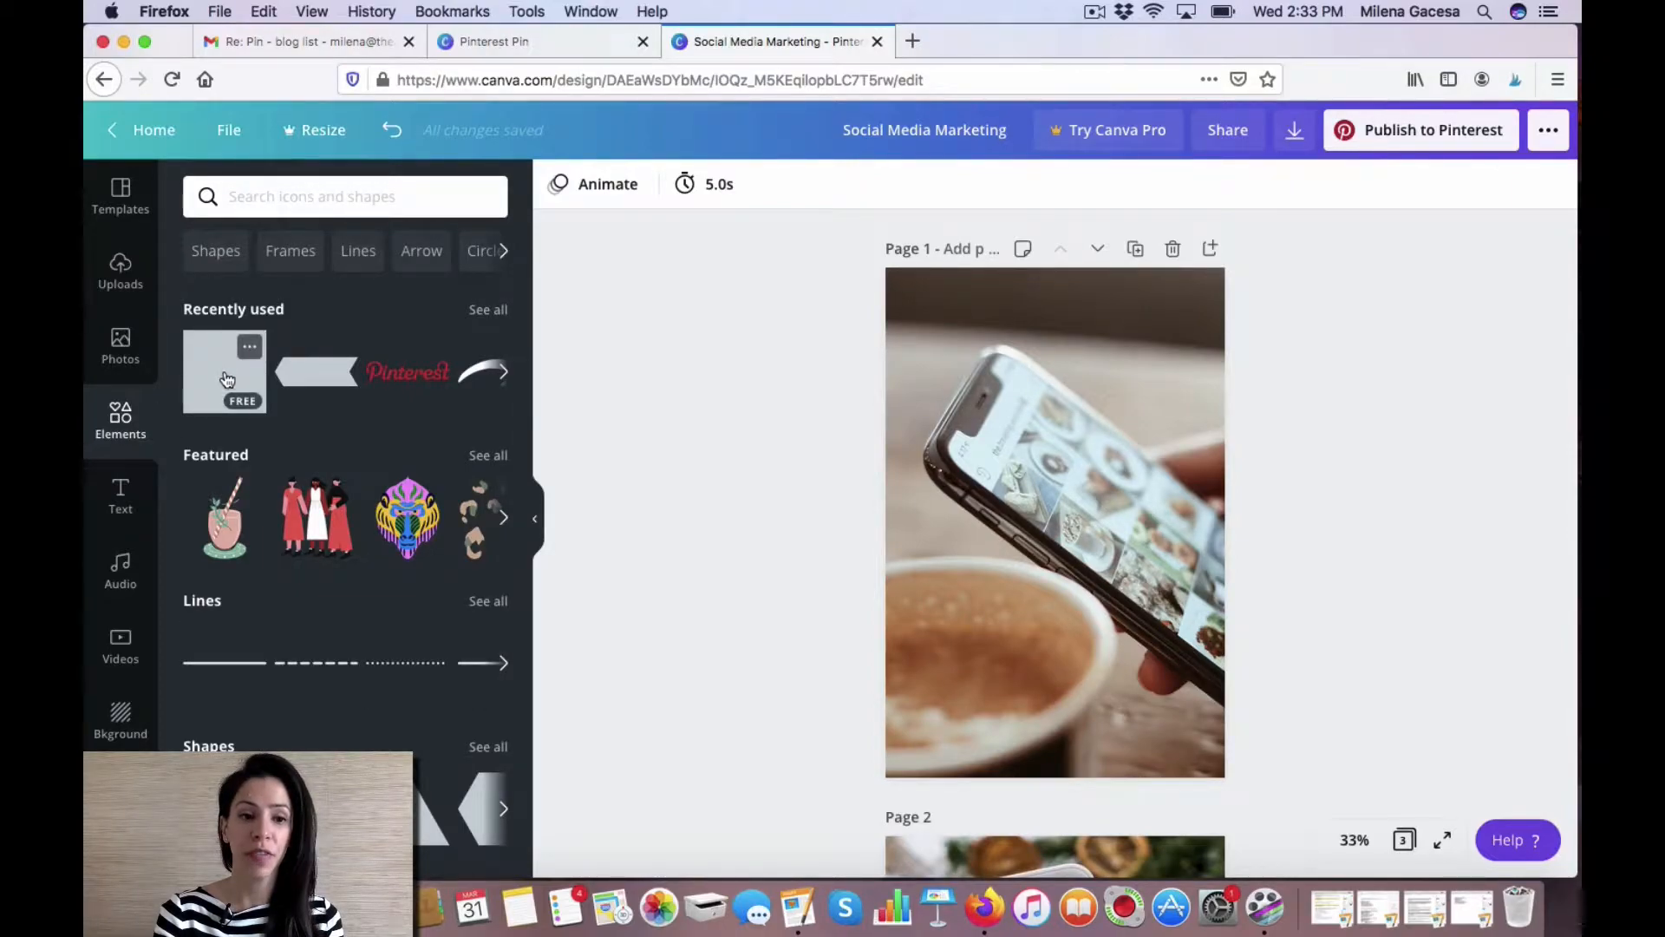
{"action": "left_click", "coordinate": [490, 747]}
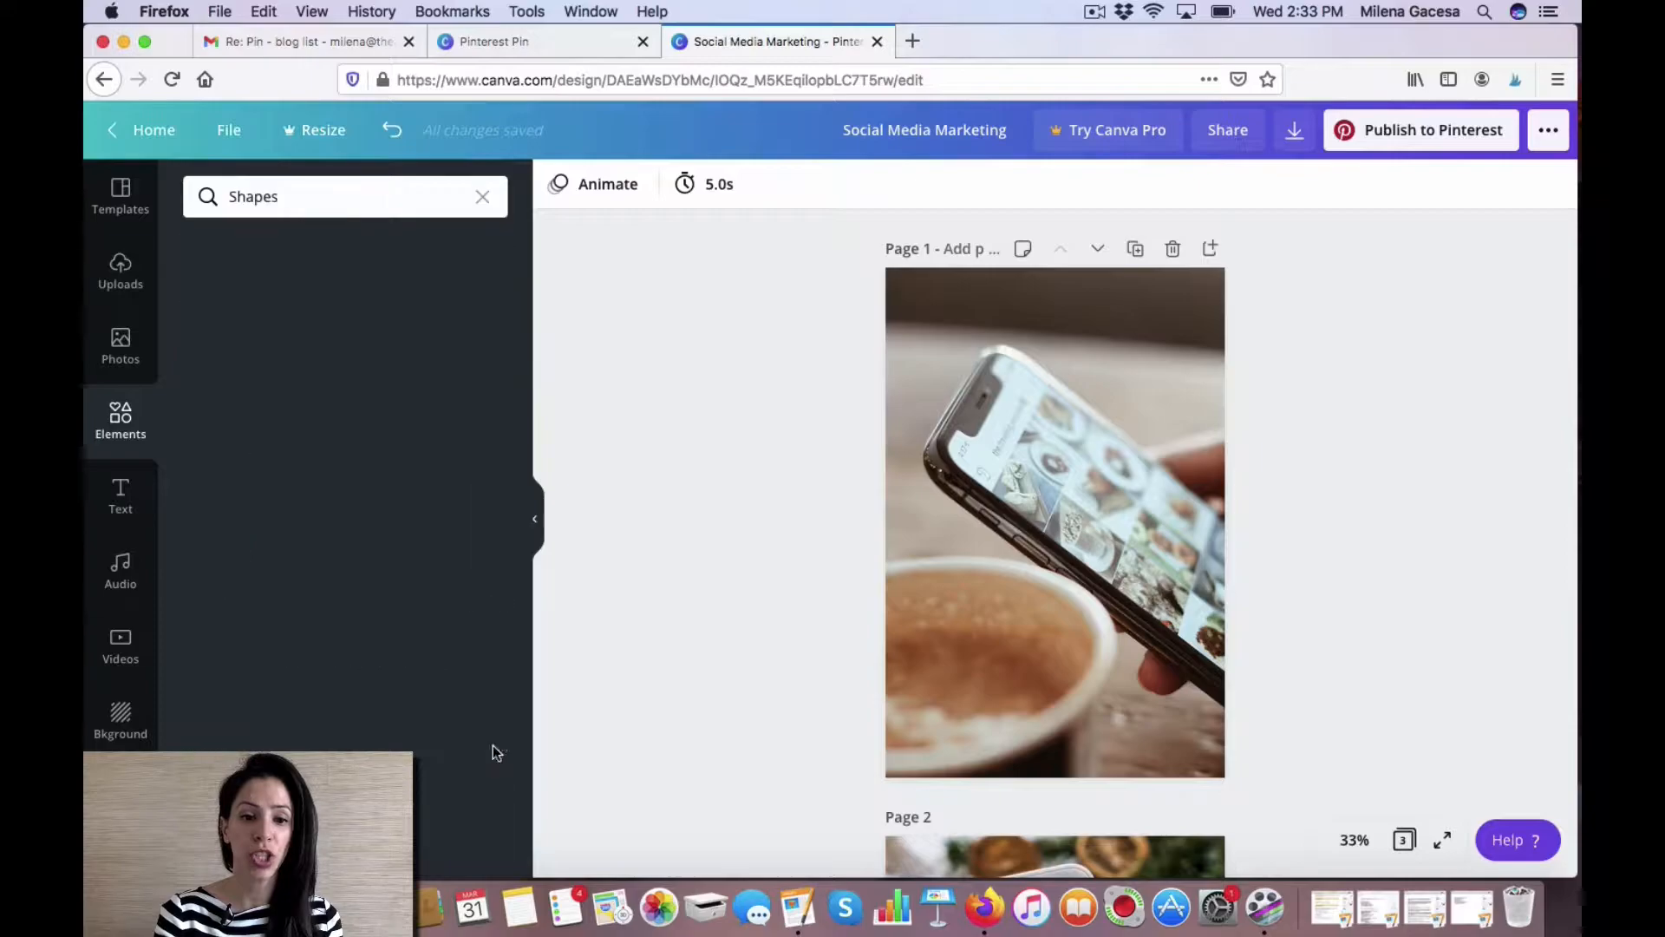
{"action": "scroll", "coordinate": [382, 642], "scroll_direction": "down", "scroll_amount": 5}
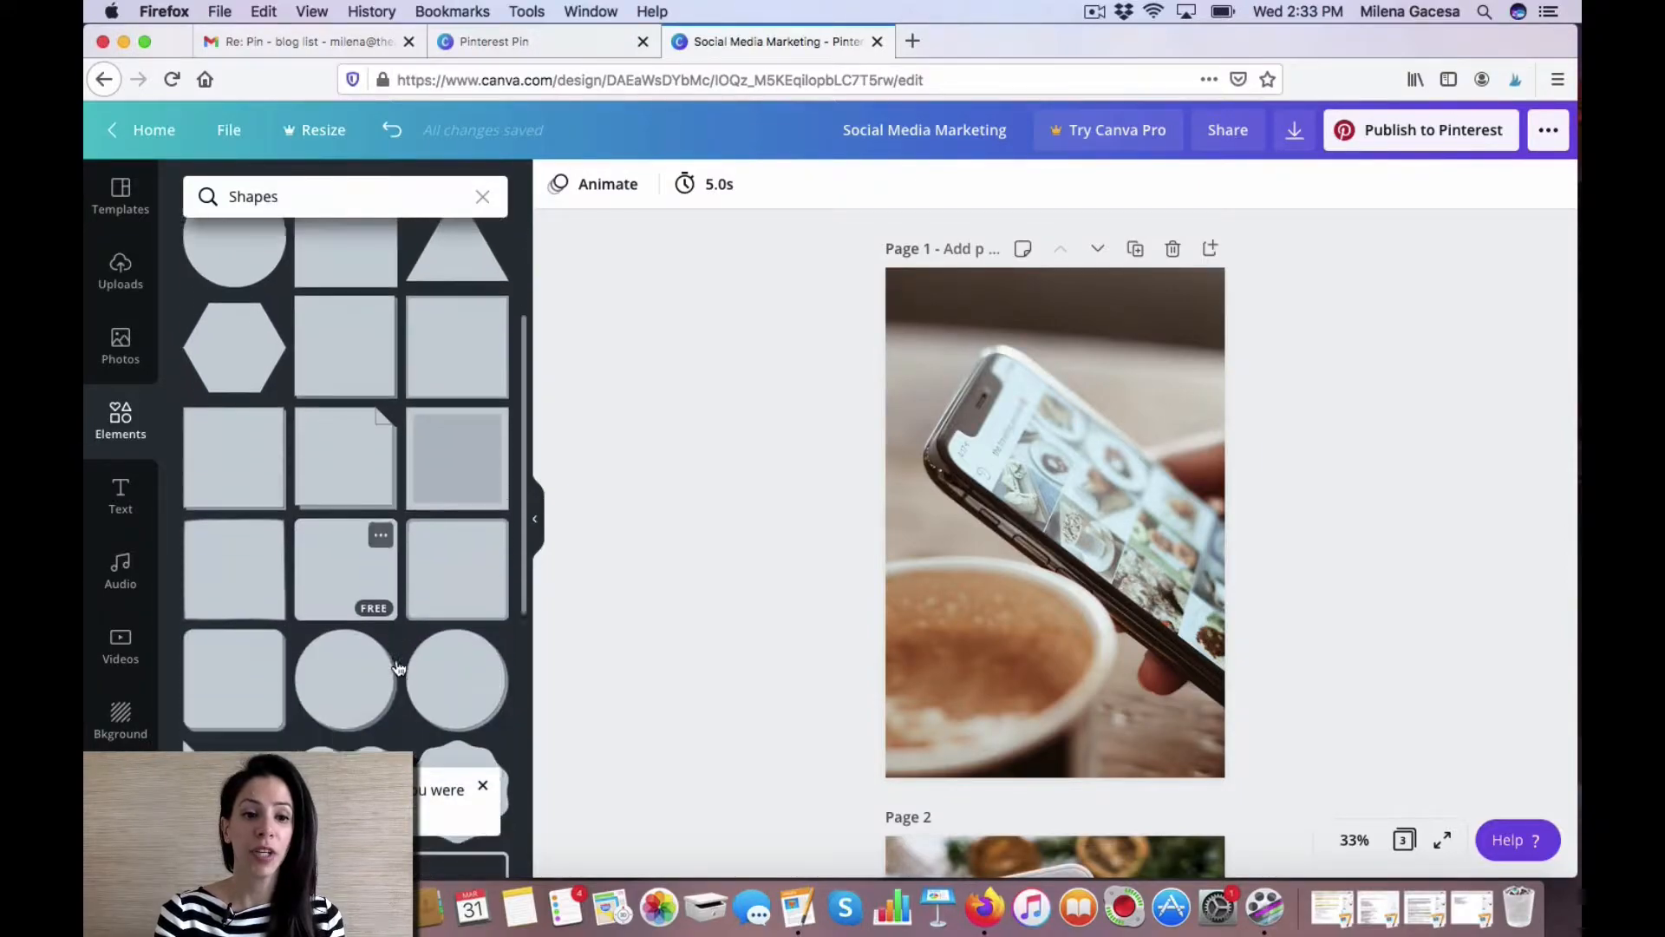
{"action": "scroll", "coordinate": [394, 660], "scroll_direction": "up", "scroll_amount": 5}
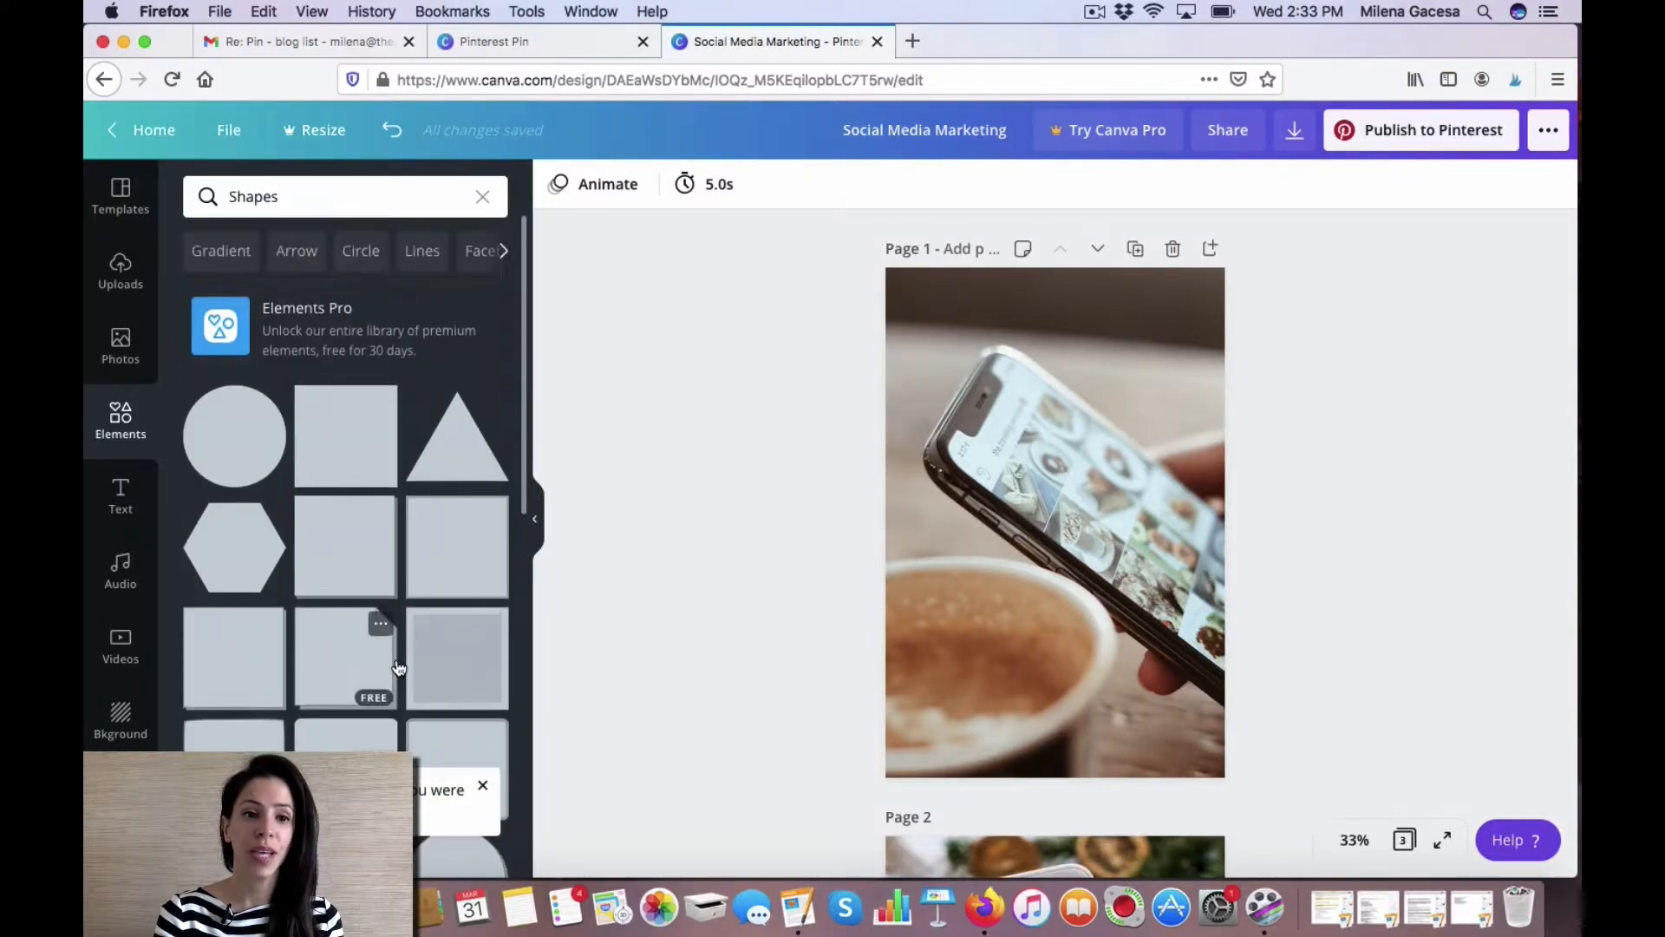
{"action": "left_click", "coordinate": [344, 449]}
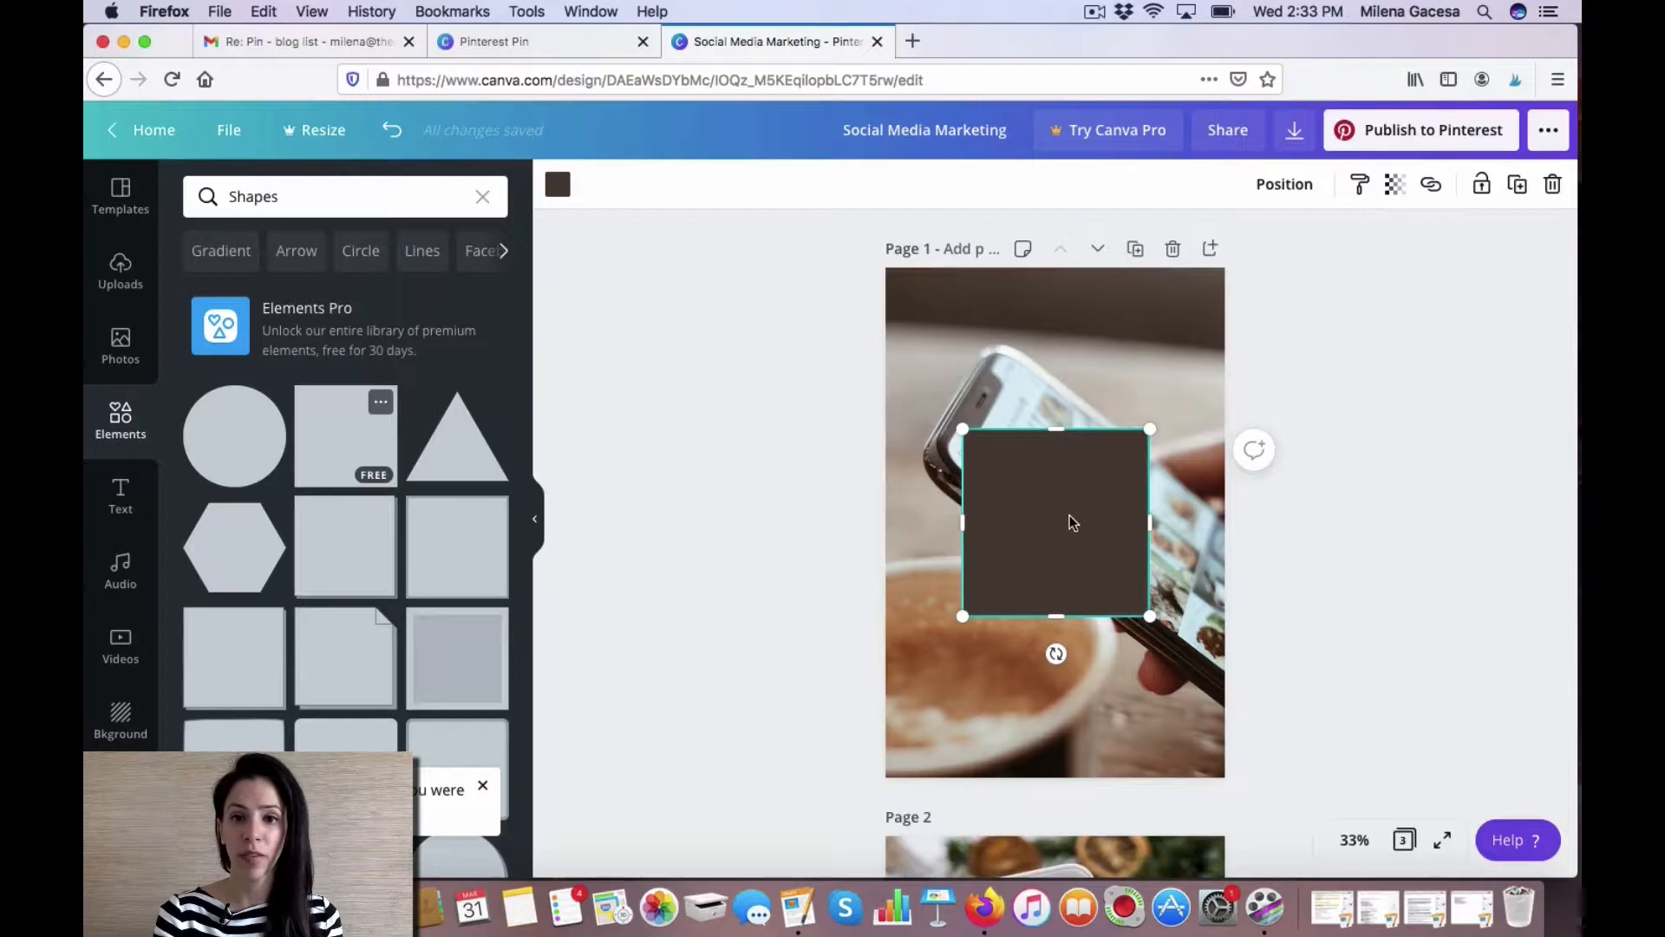
{"action": "left_click", "coordinate": [561, 193]}
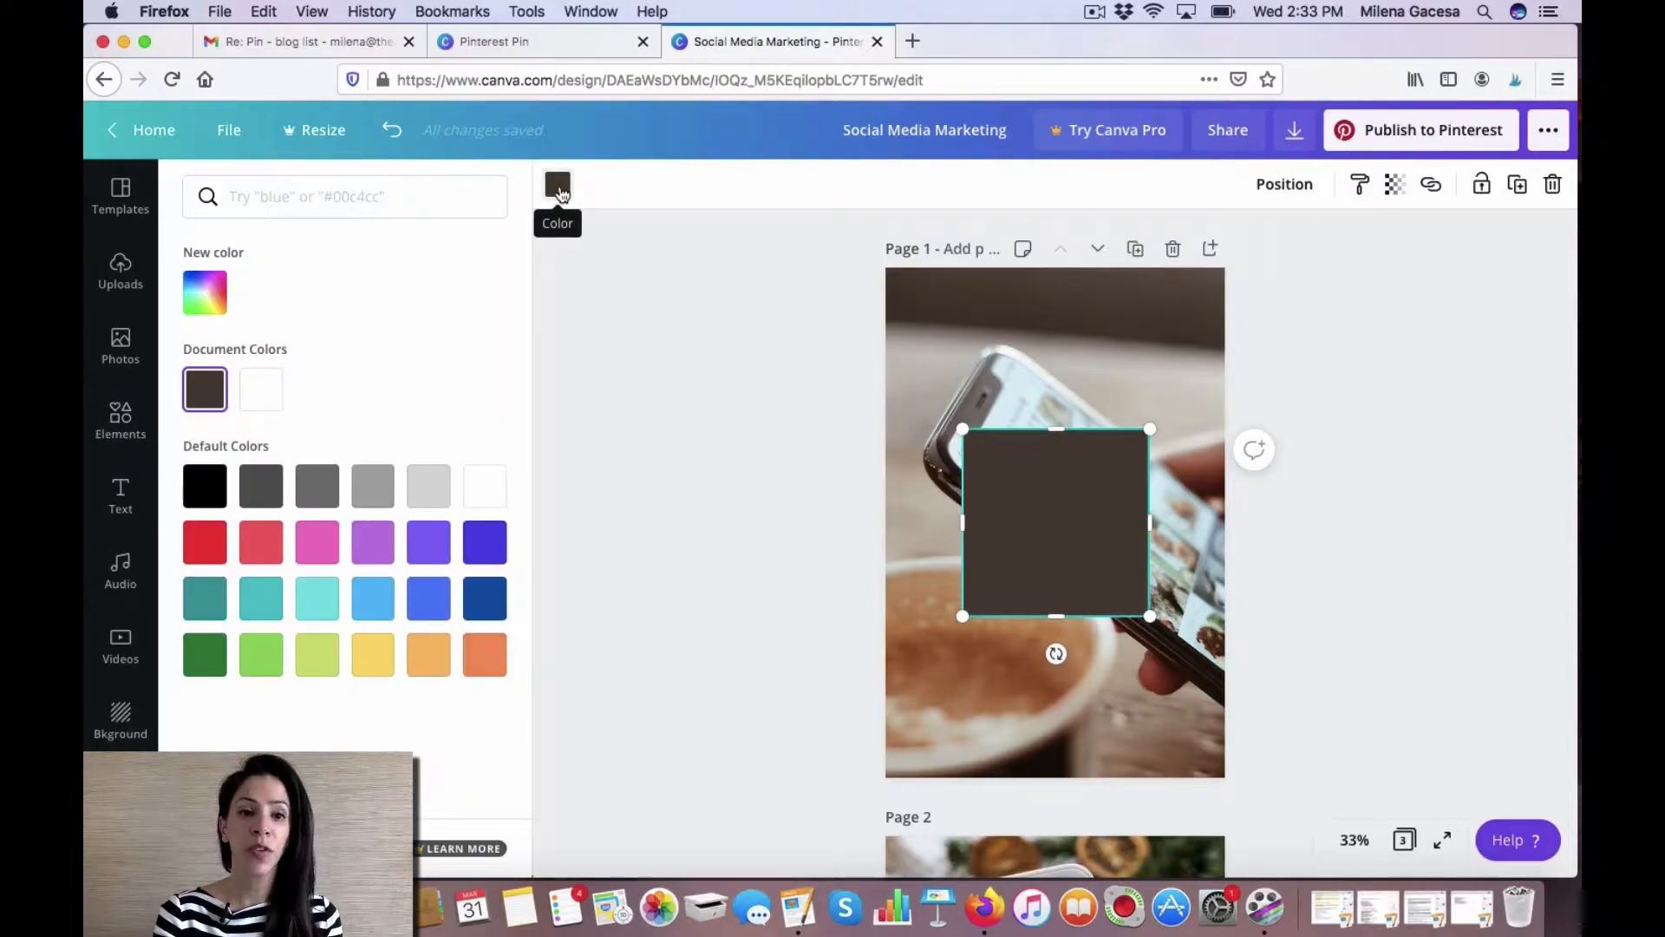
{"action": "left_click", "coordinate": [263, 392]}
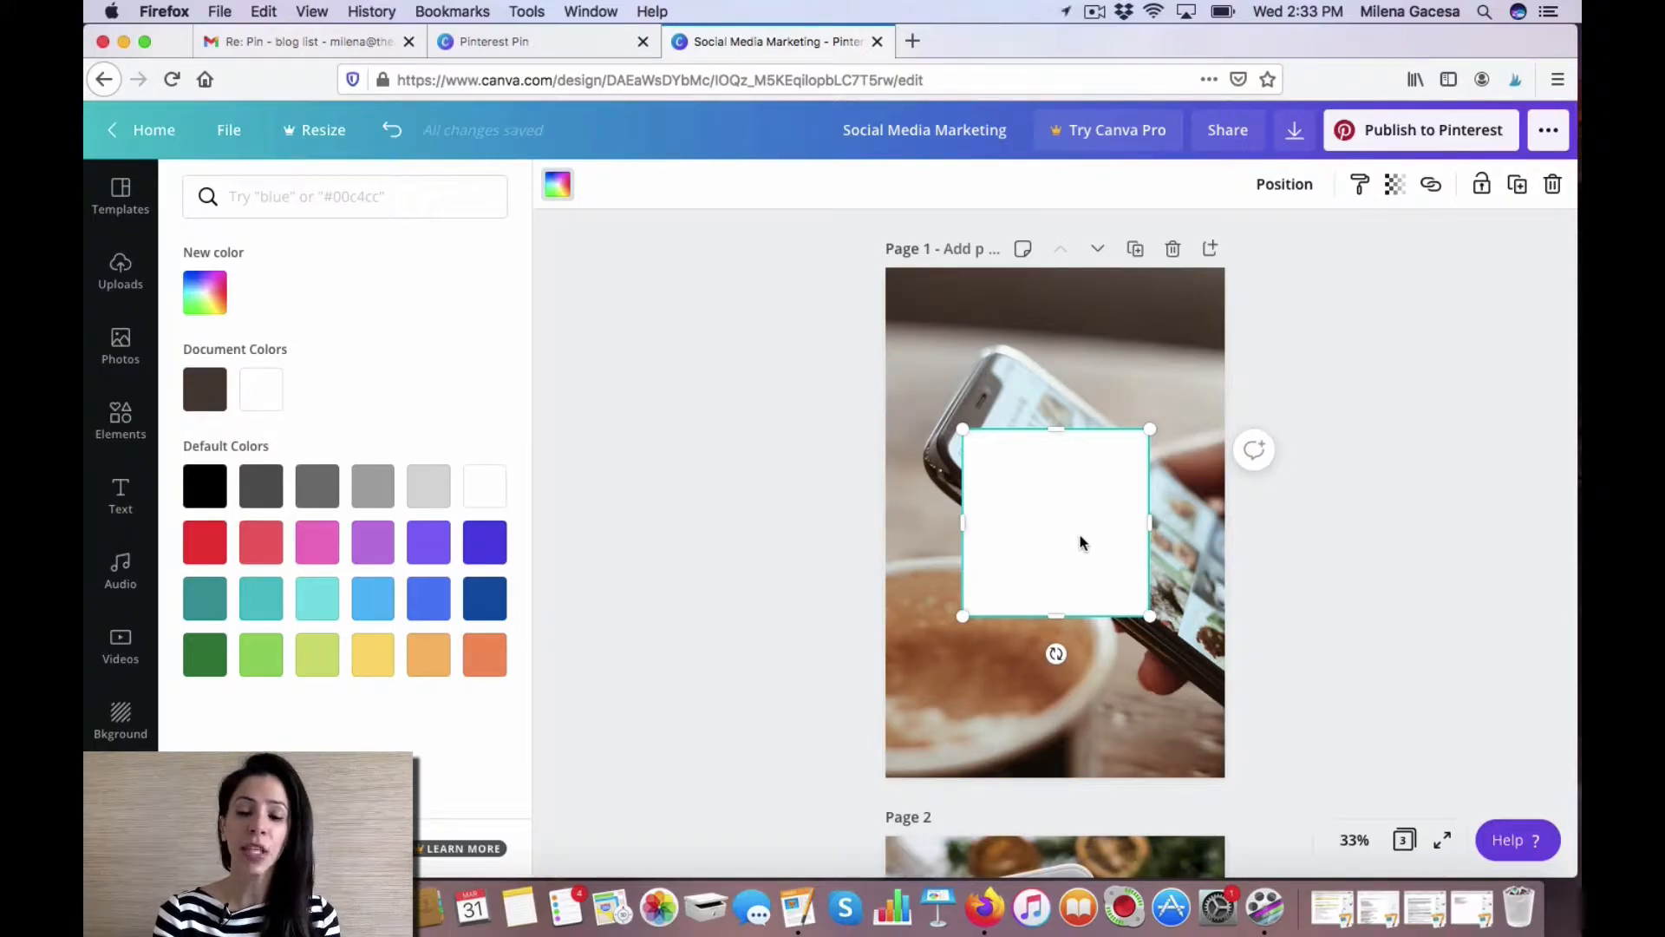
Move the white square up and stretch it into a tall rectangle covering most of page 1 with a margin around it.
{"action": "left_click_drag", "start_coordinate": [1080, 542], "coordinate": [1041, 421]}
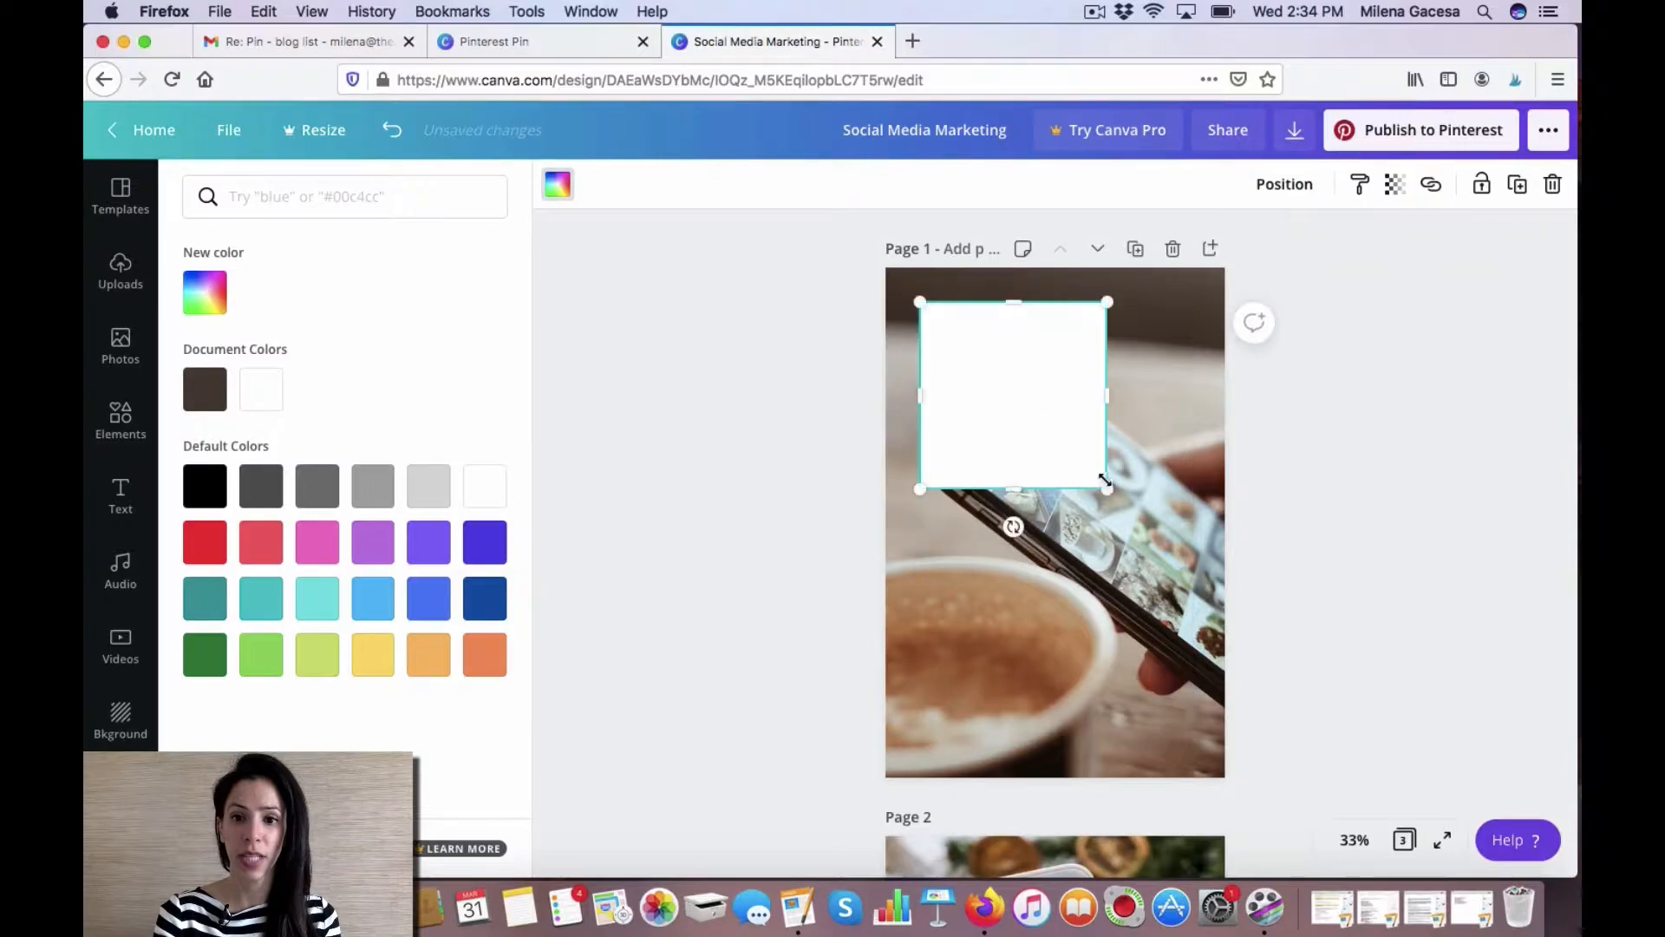
{"action": "left_click_drag", "start_coordinate": [1106, 485], "coordinate": [1094, 667]}
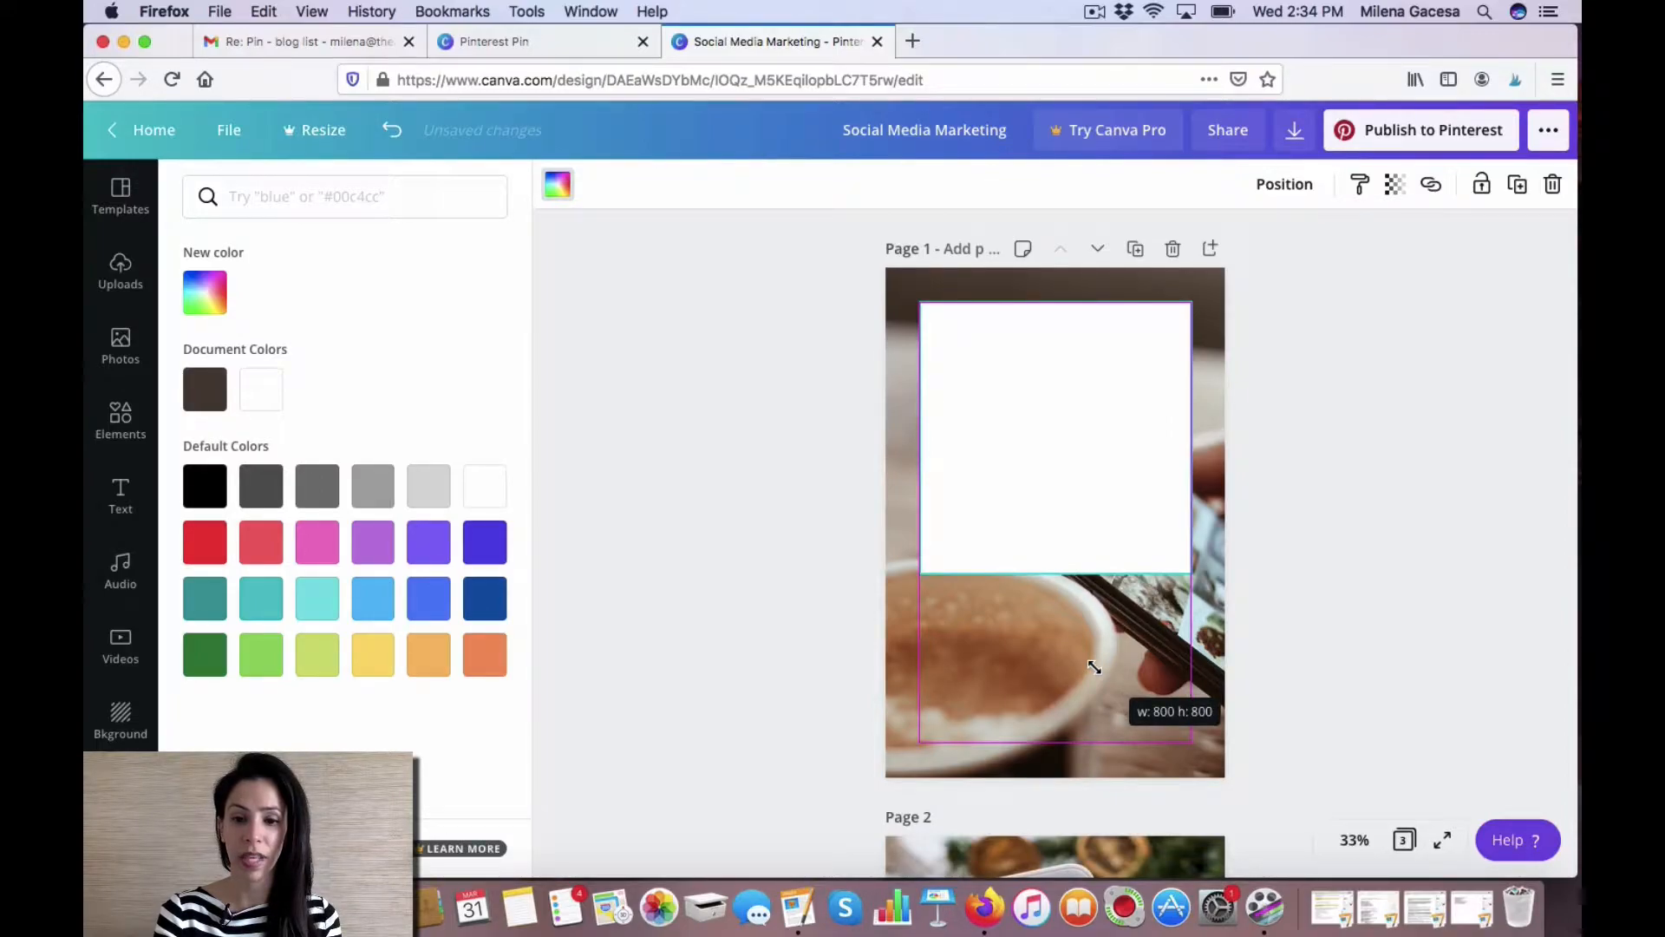
{"action": "left_click_drag", "start_coordinate": [1094, 667], "coordinate": [1095, 667]}
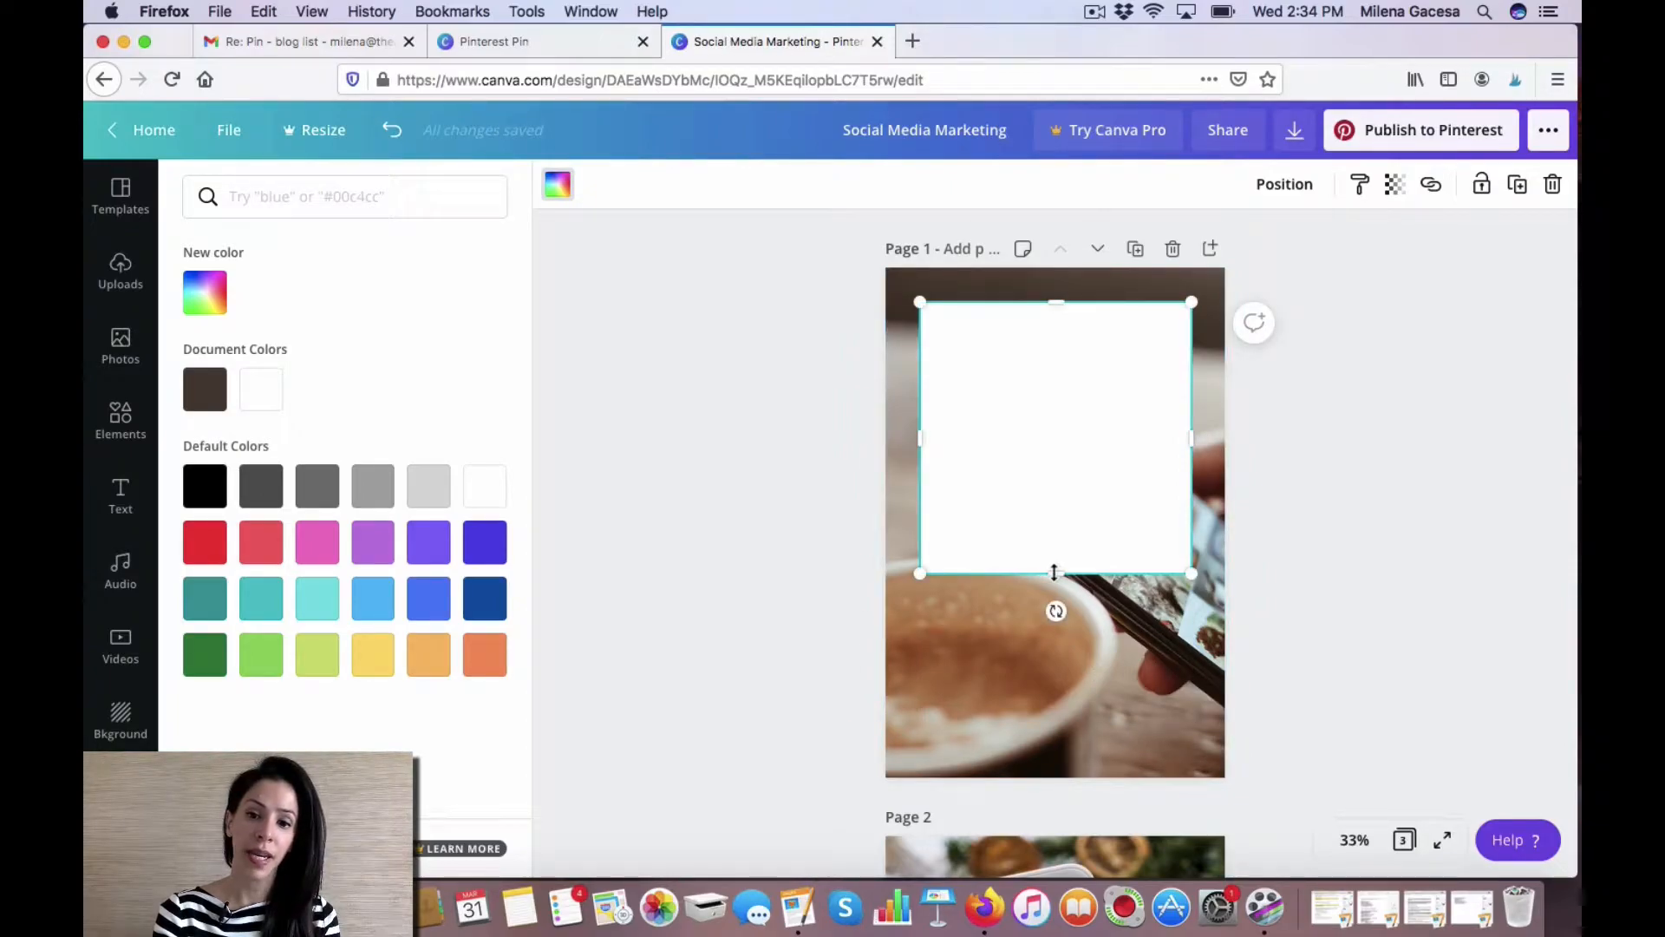
{"action": "left_click_drag", "start_coordinate": [1054, 574], "coordinate": [1057, 716]}
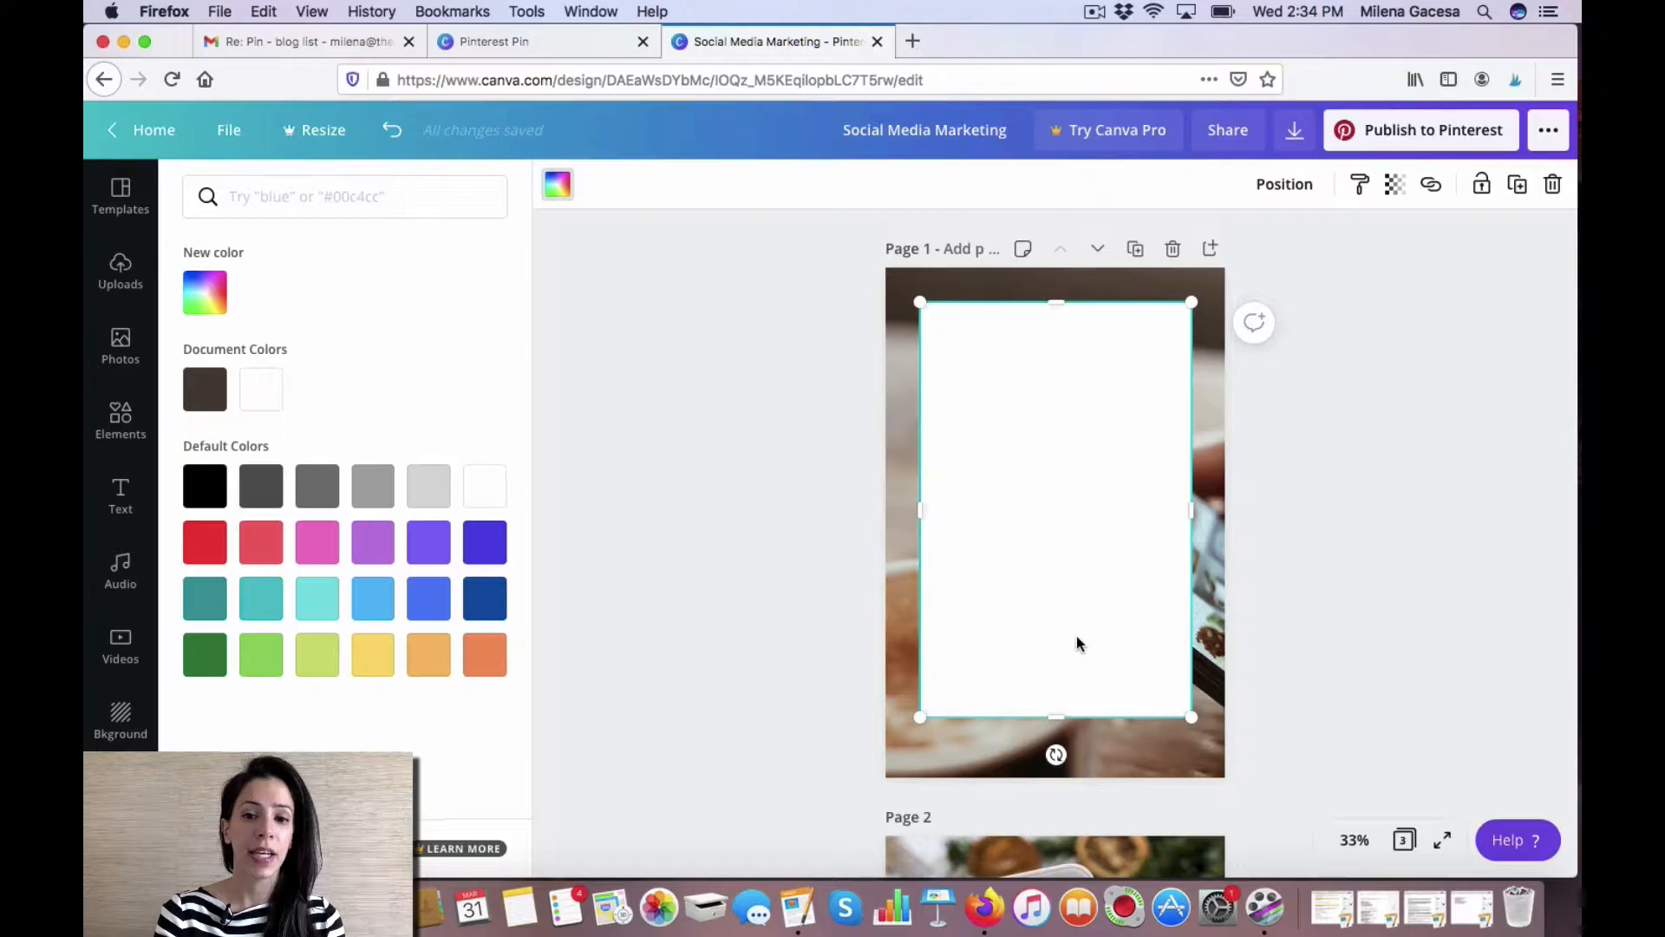
{"action": "left_click", "coordinate": [1077, 735]}
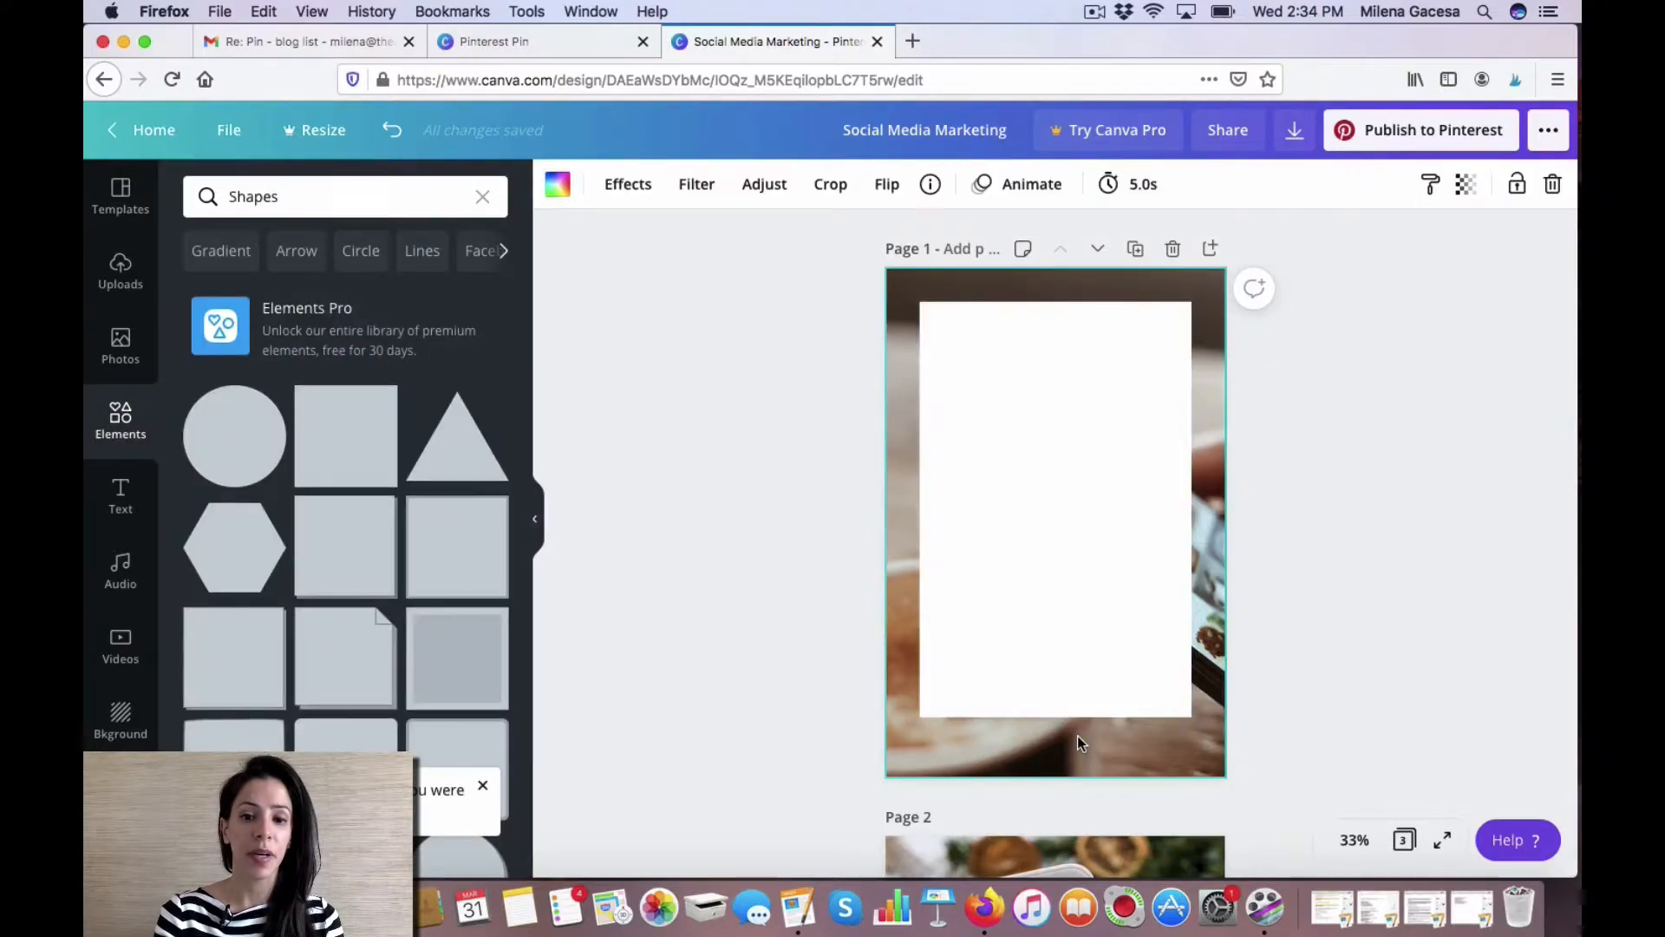
{"action": "left_click", "coordinate": [122, 497]}
{"action": "left_click", "coordinate": [374, 374]}
{"action": "type", "text": "www.theartofsoftselling.com"}
{"action": "left_click_drag", "start_coordinate": [1073, 570], "coordinate": [1072, 799]}
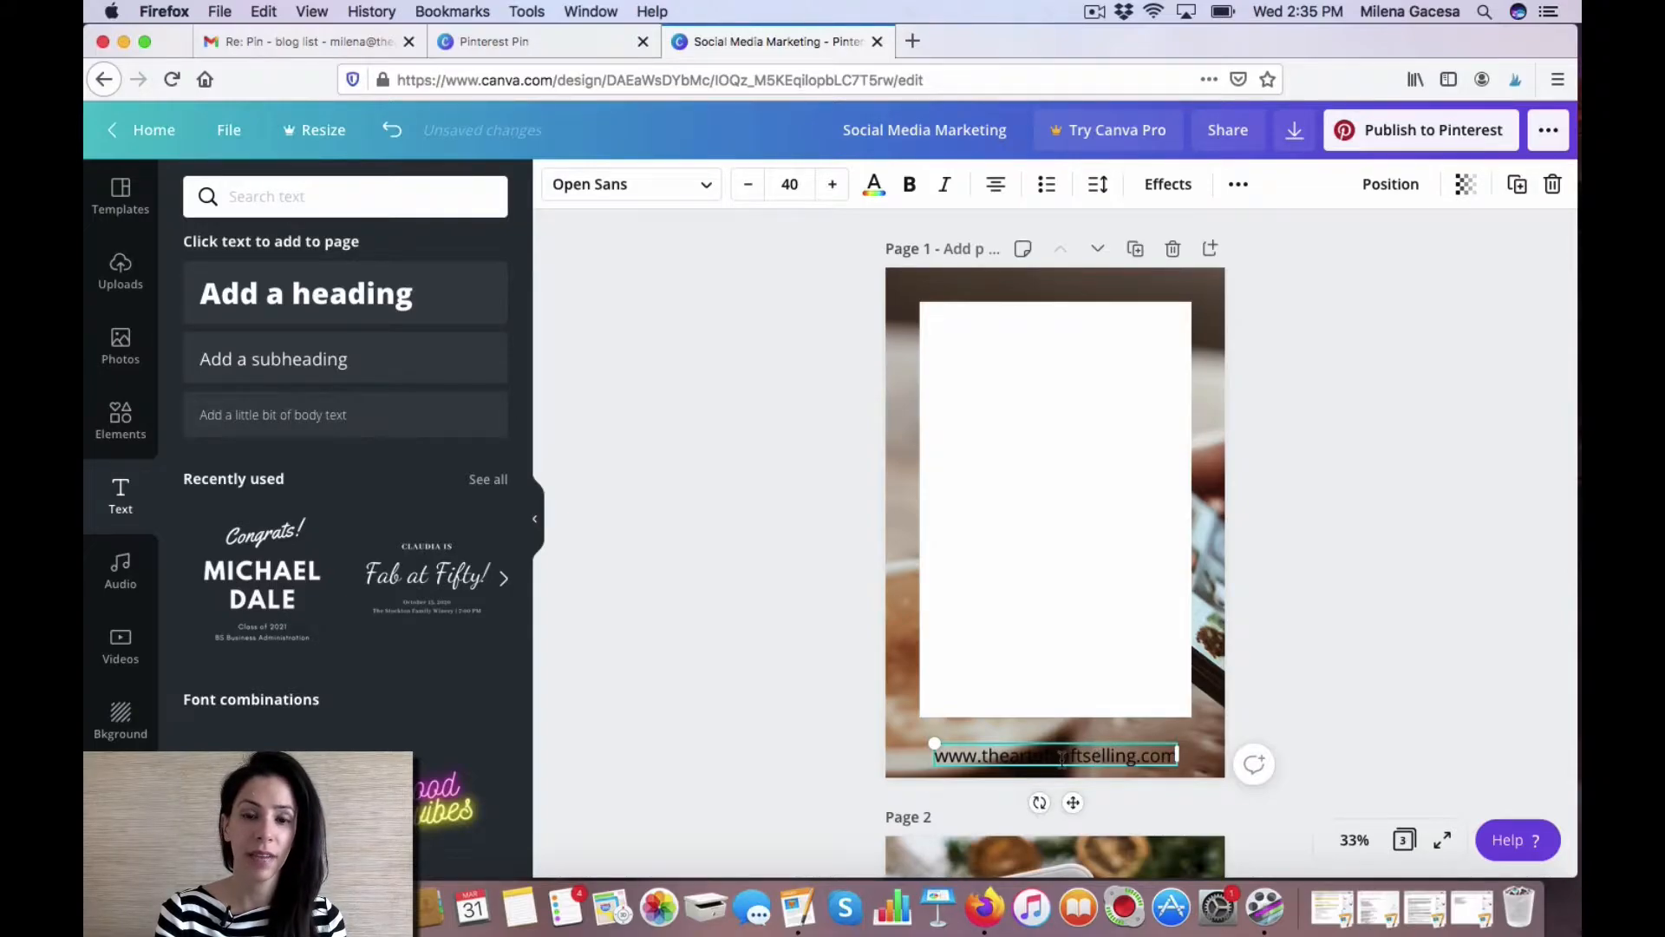
Set the web address text colour to white and apply the Lift text effect.
{"action": "left_click", "coordinate": [874, 185]}
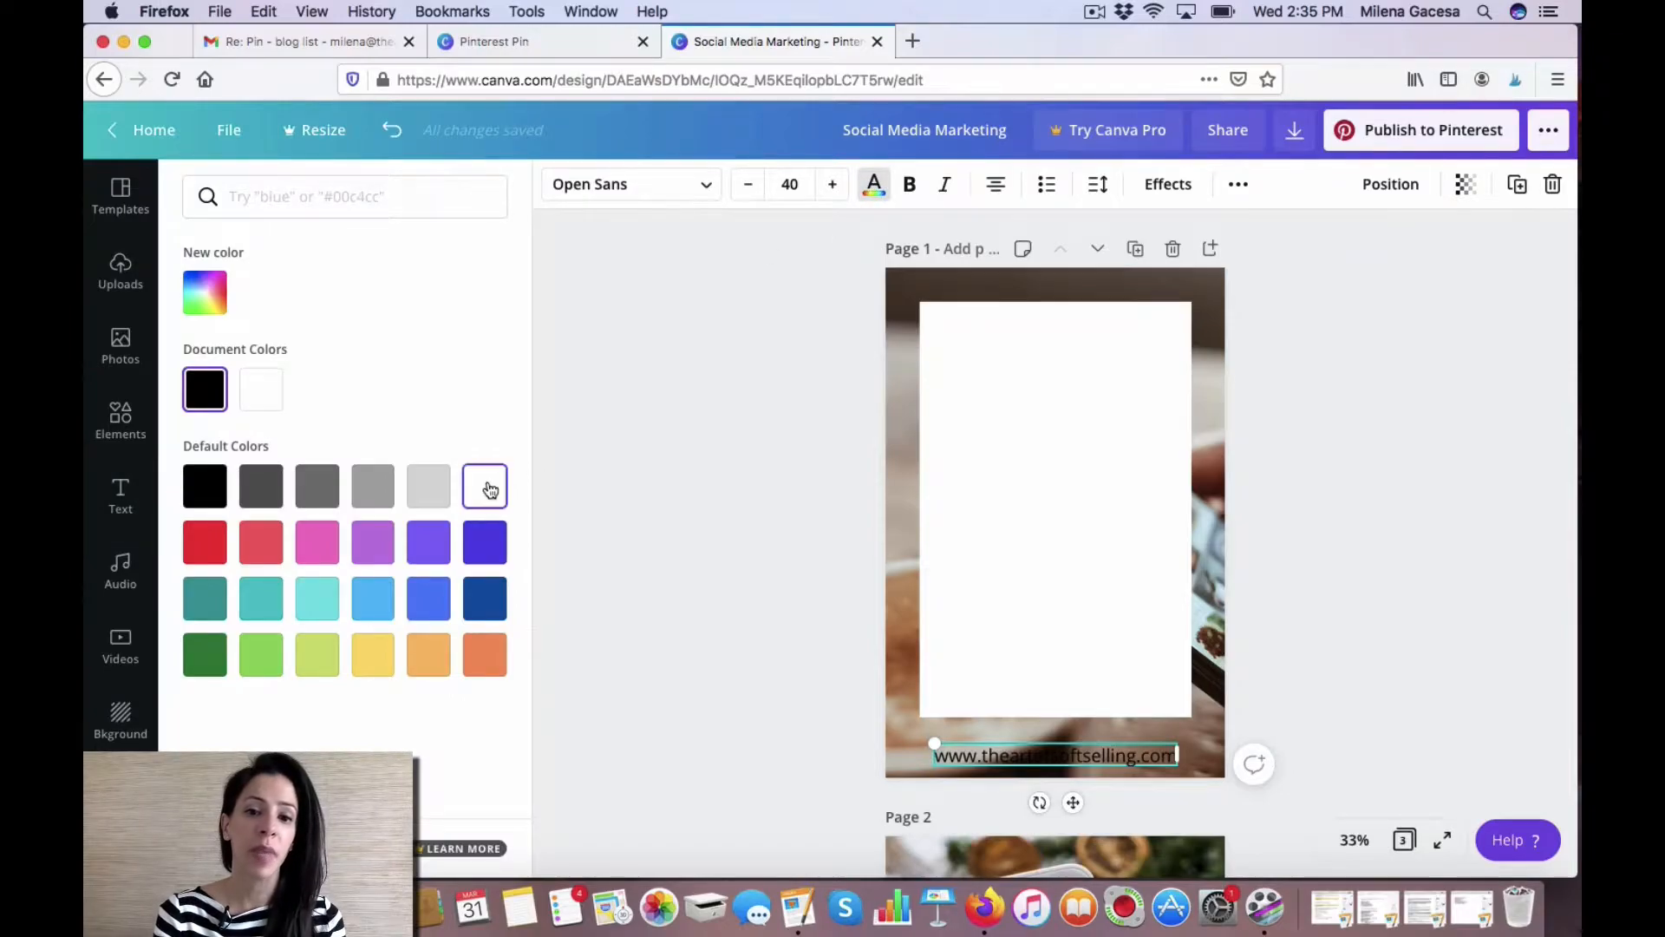
{"action": "left_click", "coordinate": [486, 487]}
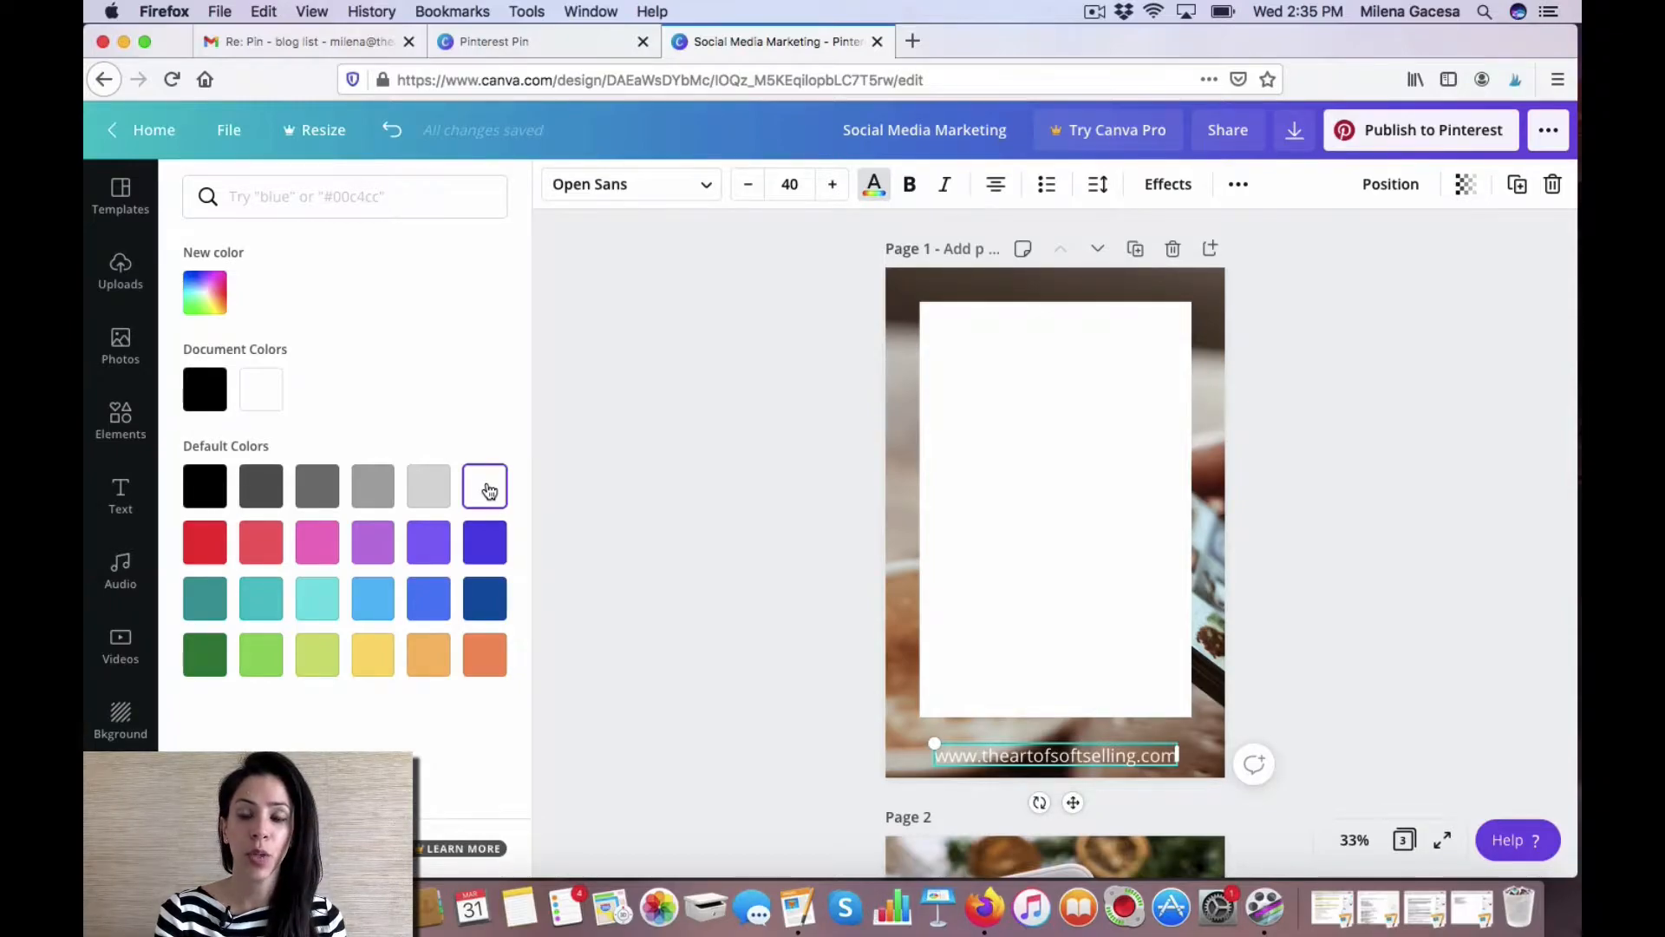
{"action": "left_click", "coordinate": [1171, 186]}
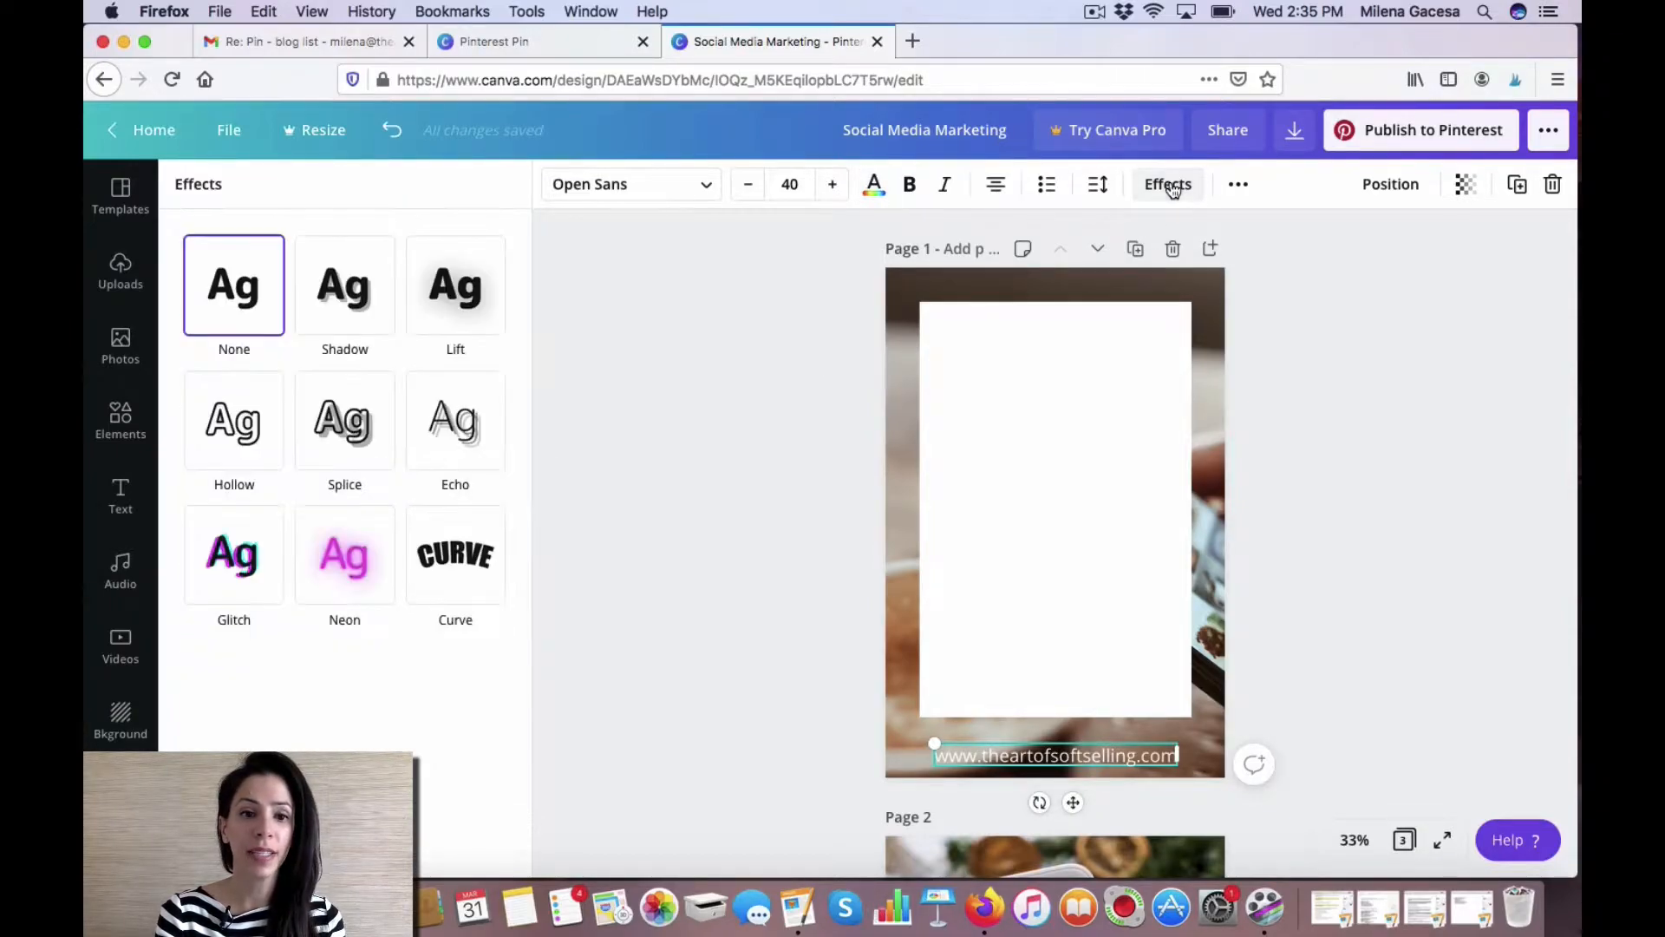
{"action": "left_click", "coordinate": [469, 301]}
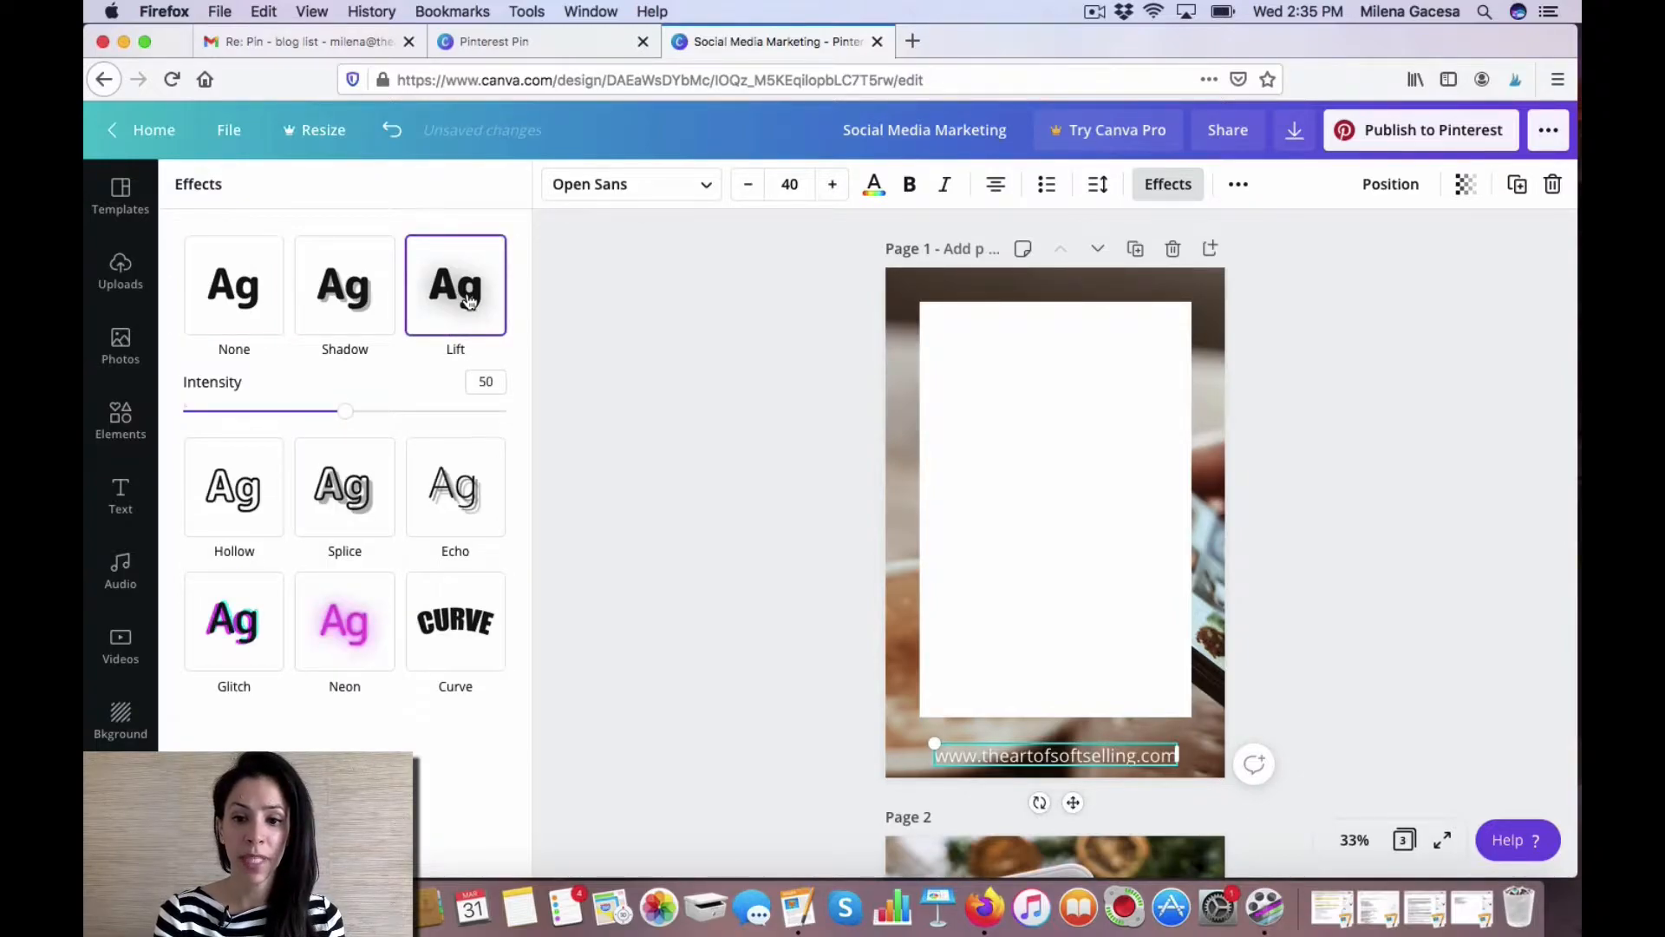
{"action": "left_click", "coordinate": [357, 299]}
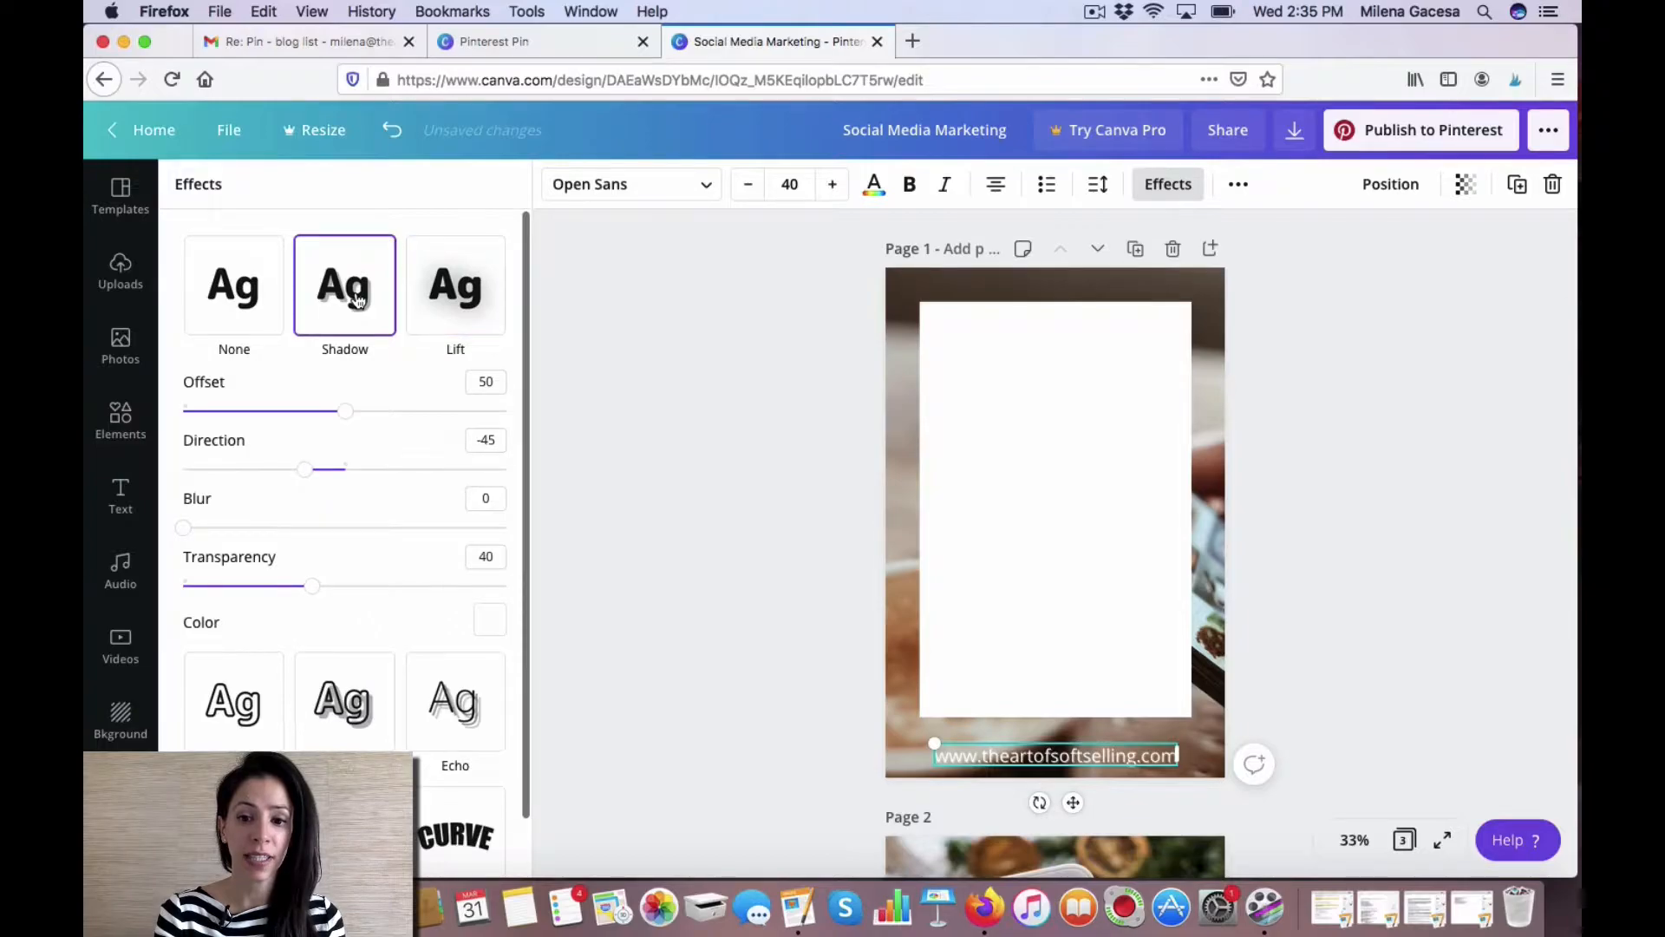
{"action": "left_click", "coordinate": [344, 709]}
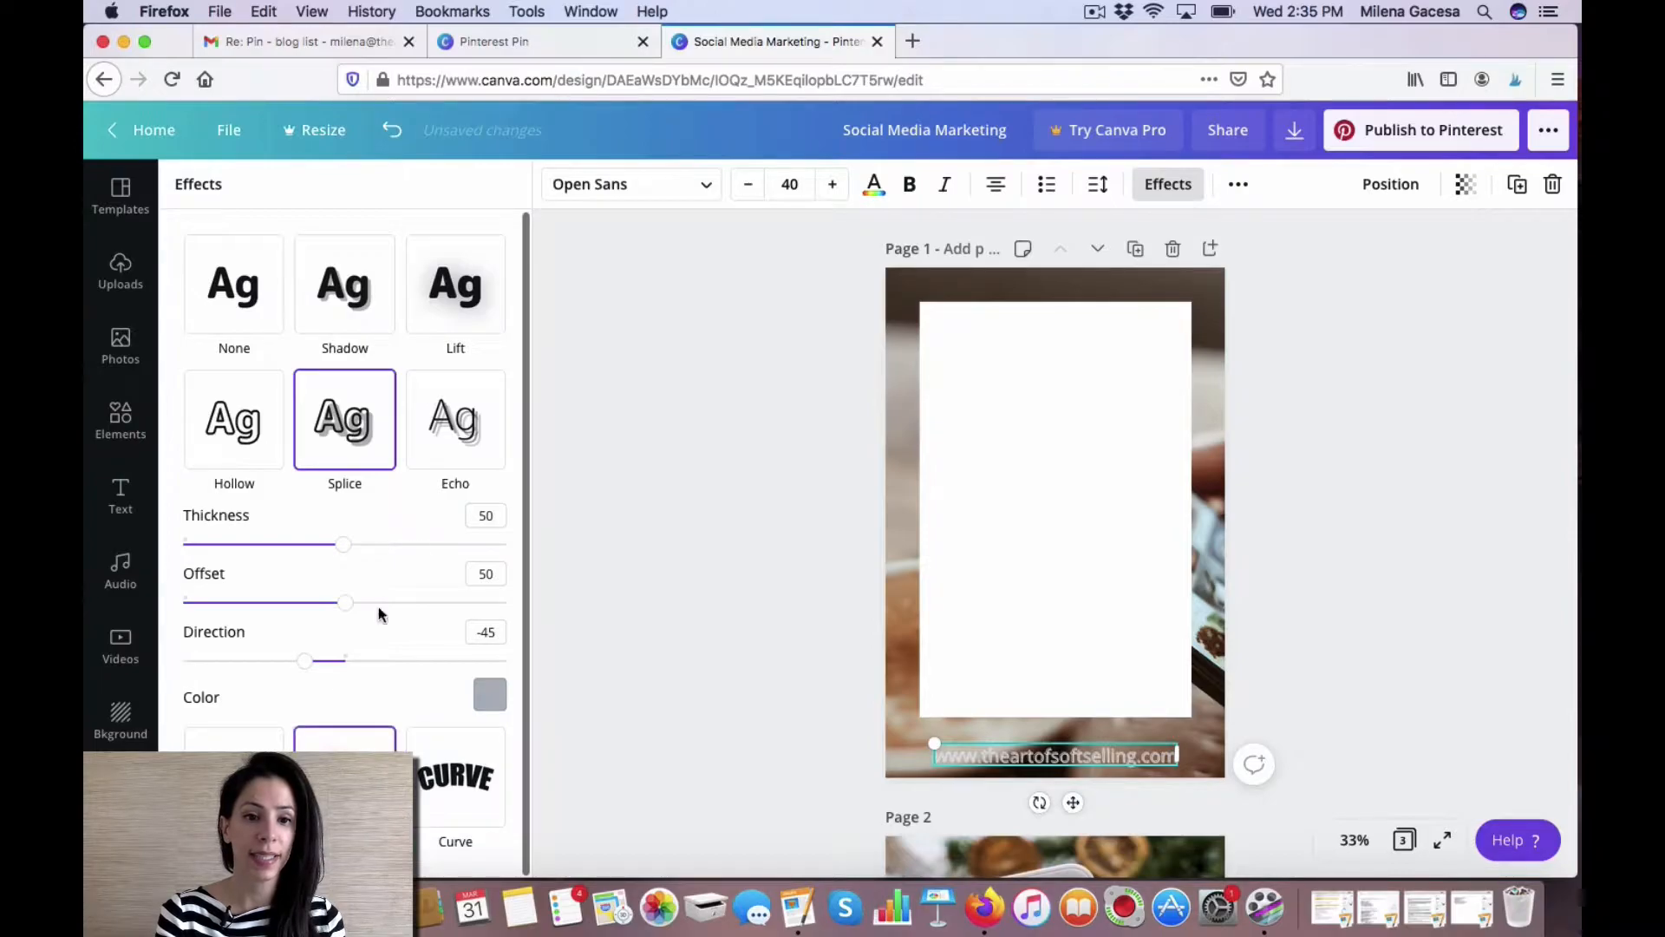
{"action": "left_click", "coordinate": [456, 286]}
Shrink the web address text slightly and center it along the bottom of page 1.
{"action": "left_click_drag", "start_coordinate": [1177, 767], "coordinate": [1138, 759]}
{"action": "left_click_drag", "start_coordinate": [1056, 796], "coordinate": [1073, 811]}
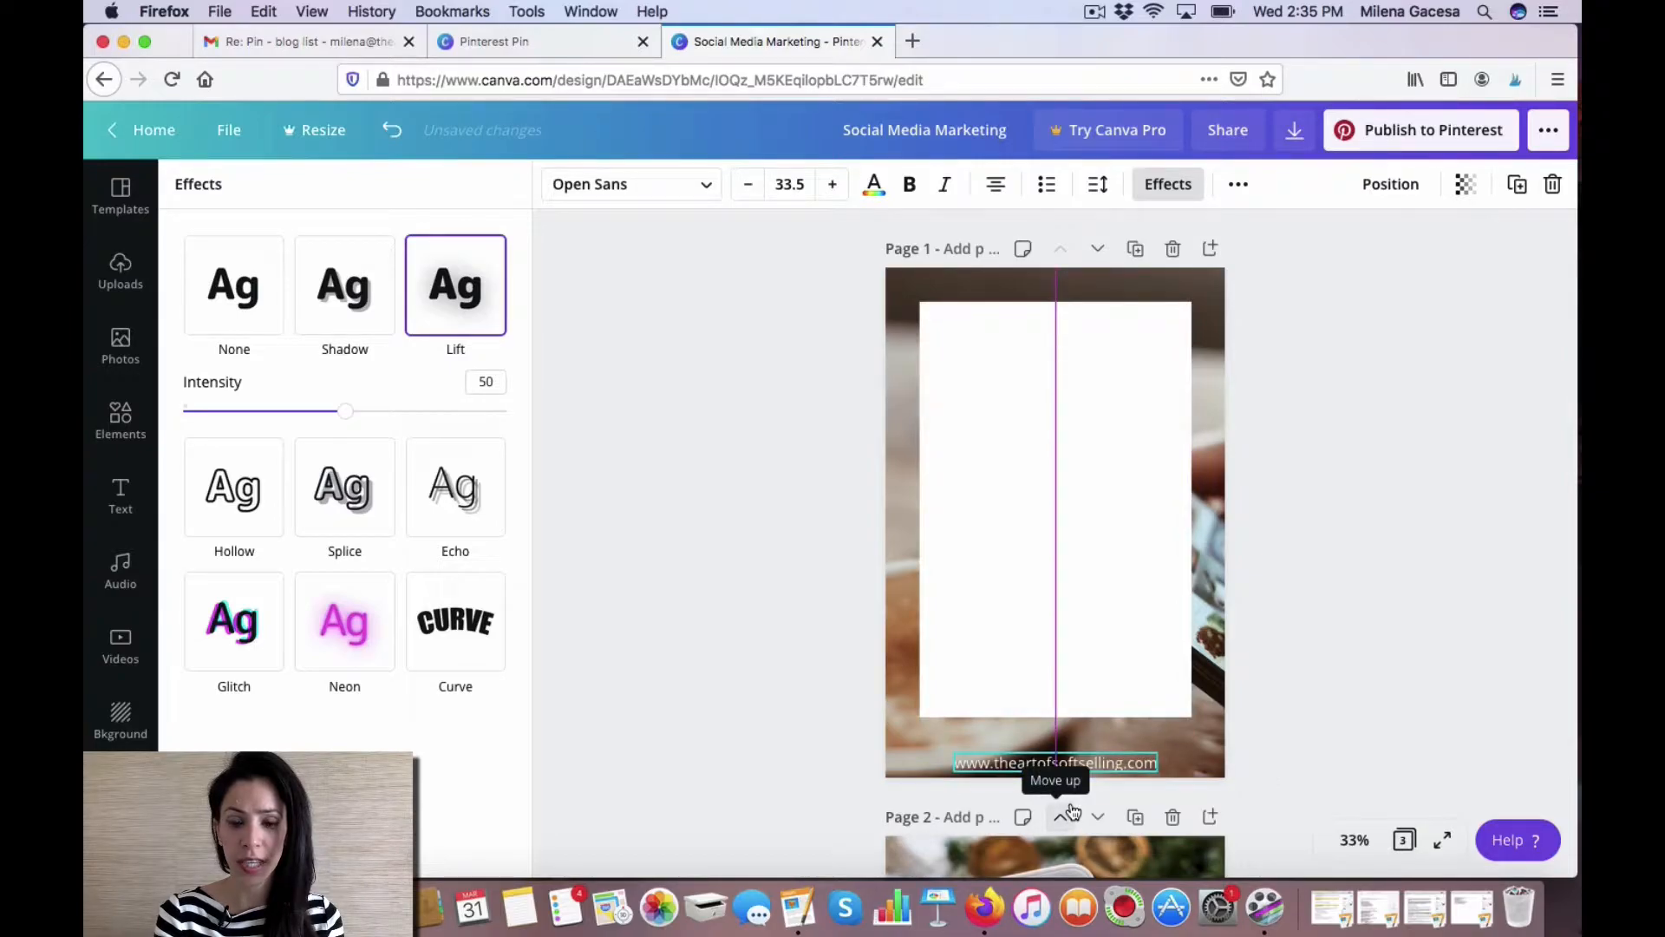
{"action": "left_click", "coordinate": [1363, 673]}
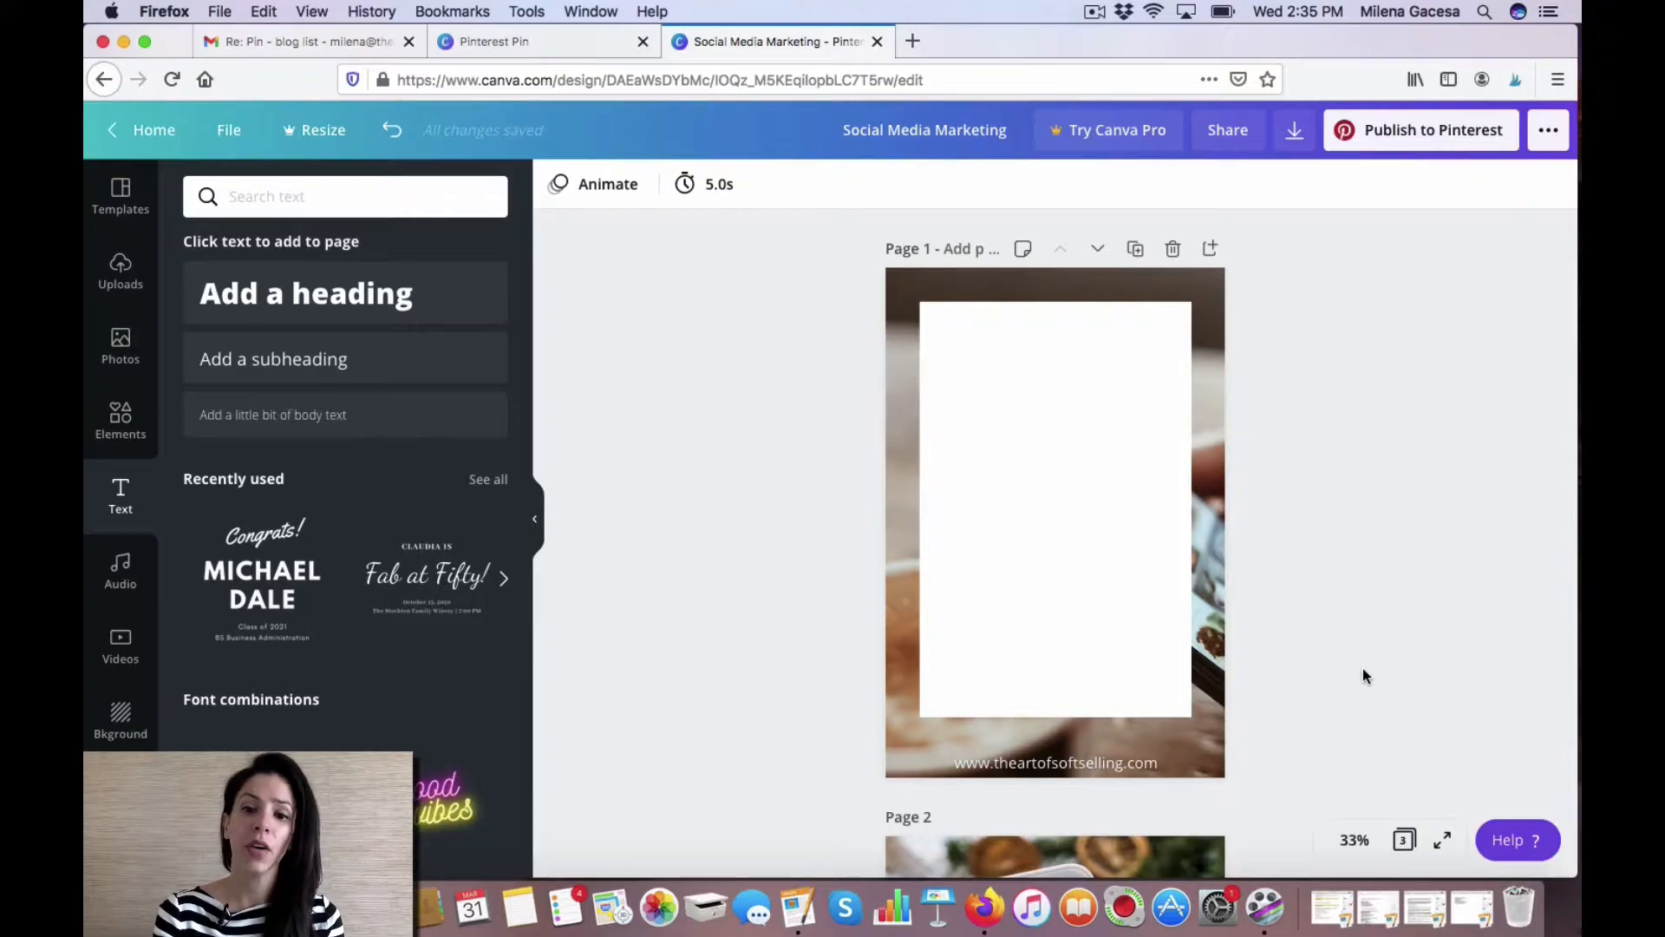
Lower the brightness of page 1's background photo to -12.
{"action": "left_click", "coordinate": [1211, 729]}
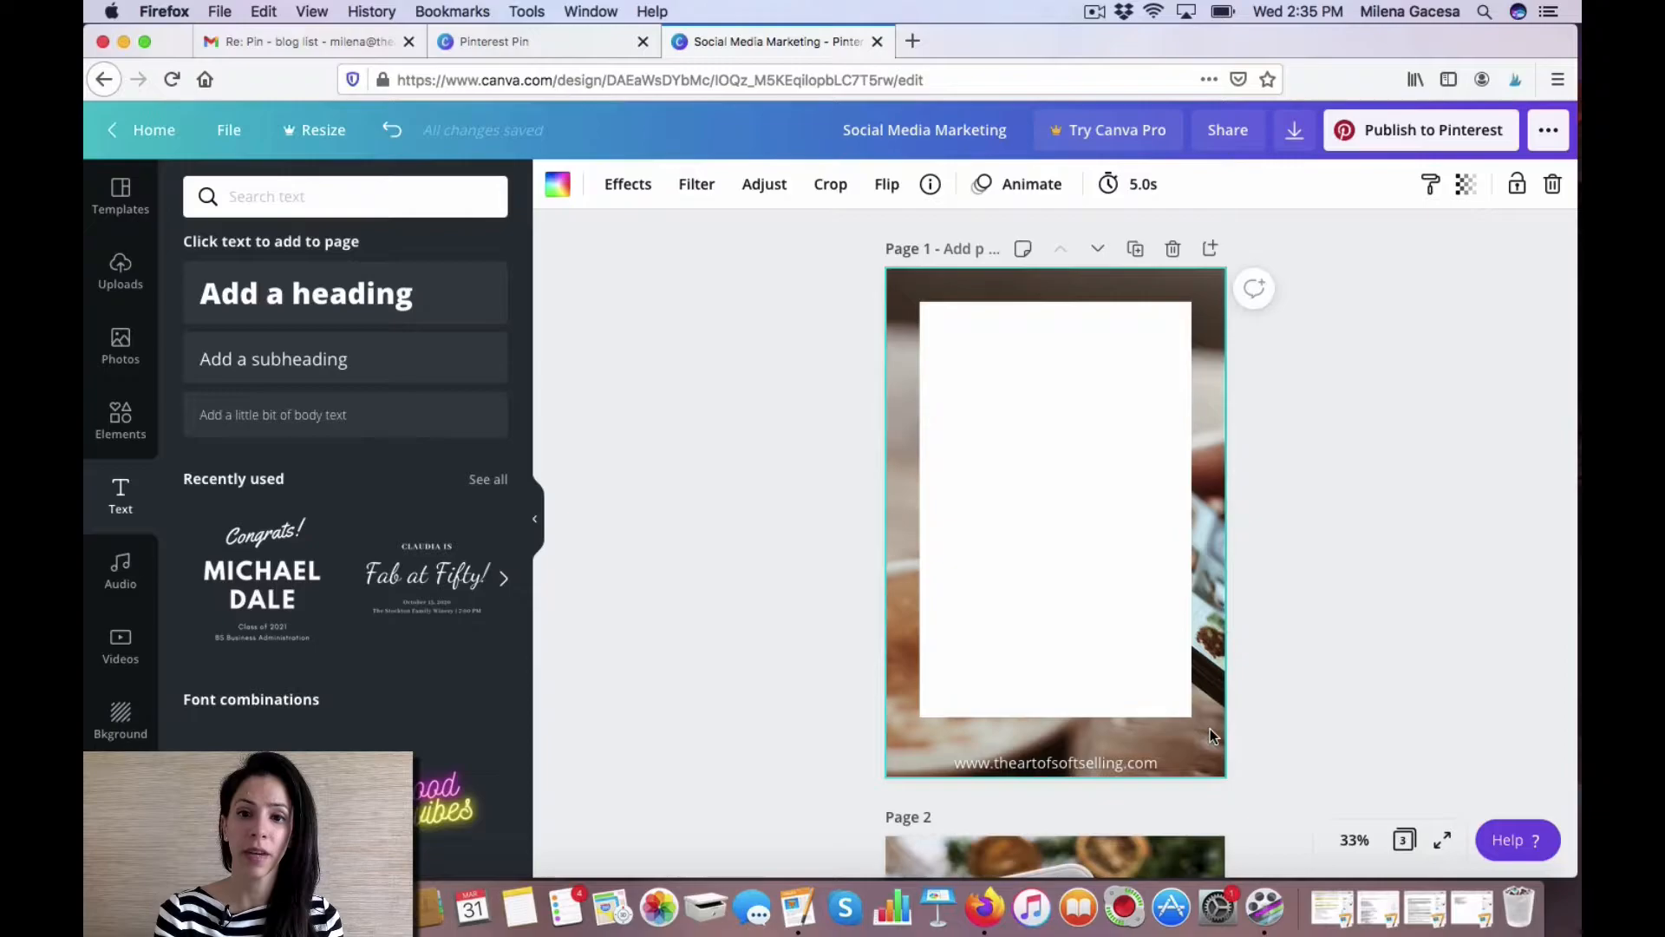
{"action": "left_click", "coordinate": [762, 184]}
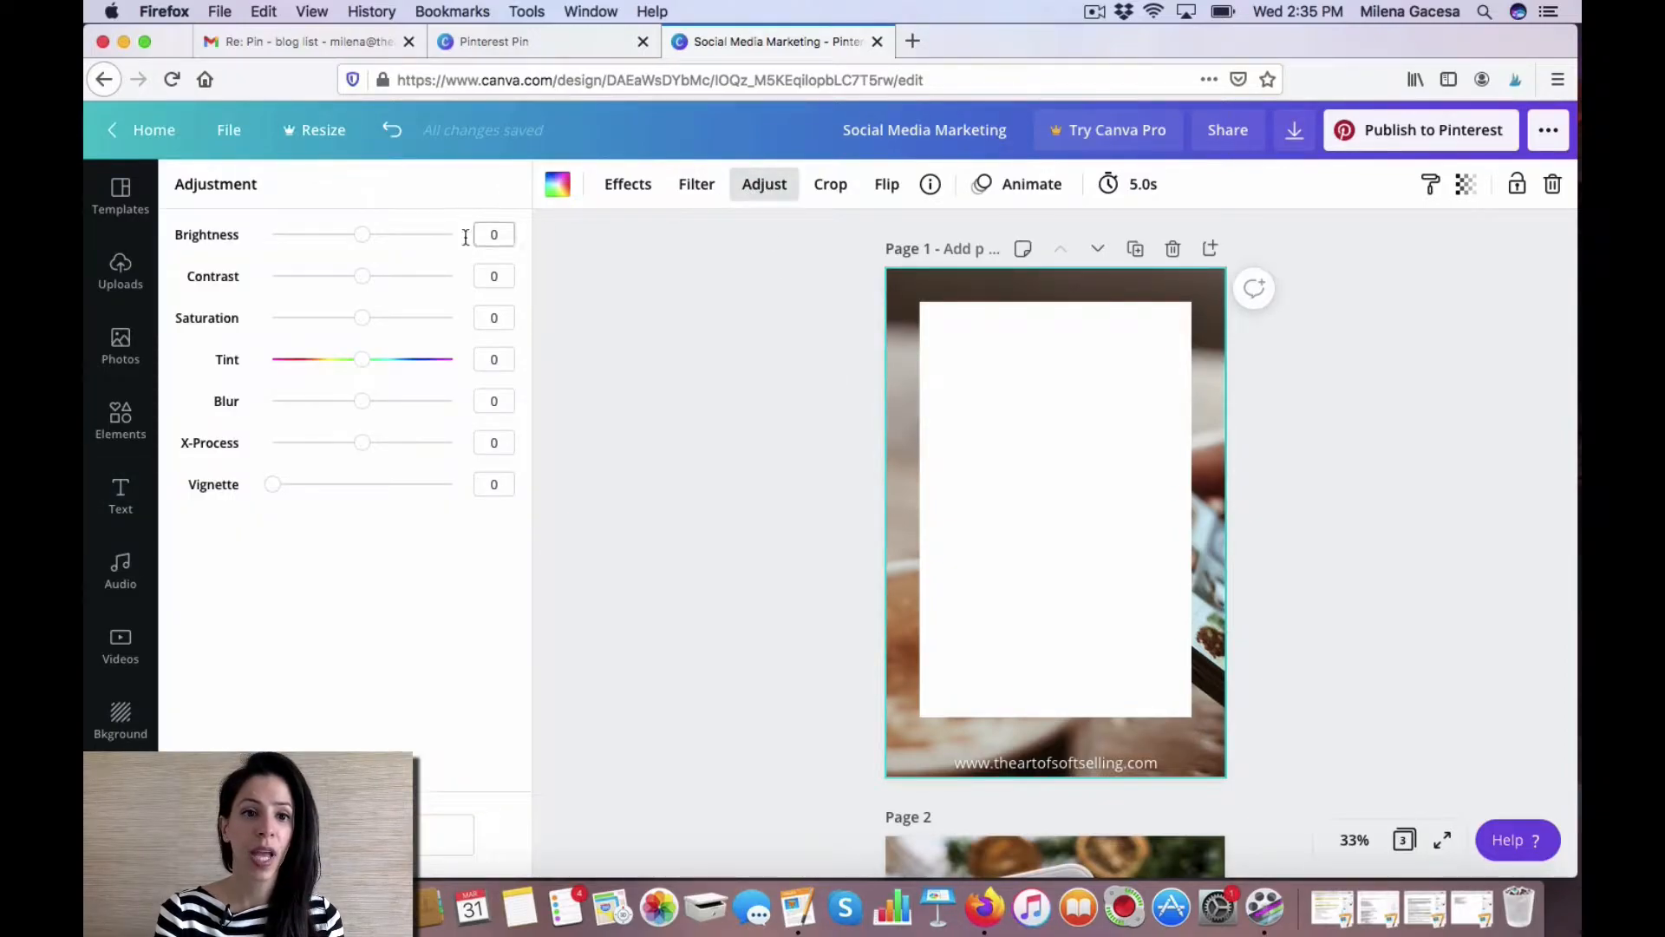
{"action": "left_click_drag", "start_coordinate": [364, 234], "coordinate": [352, 235]}
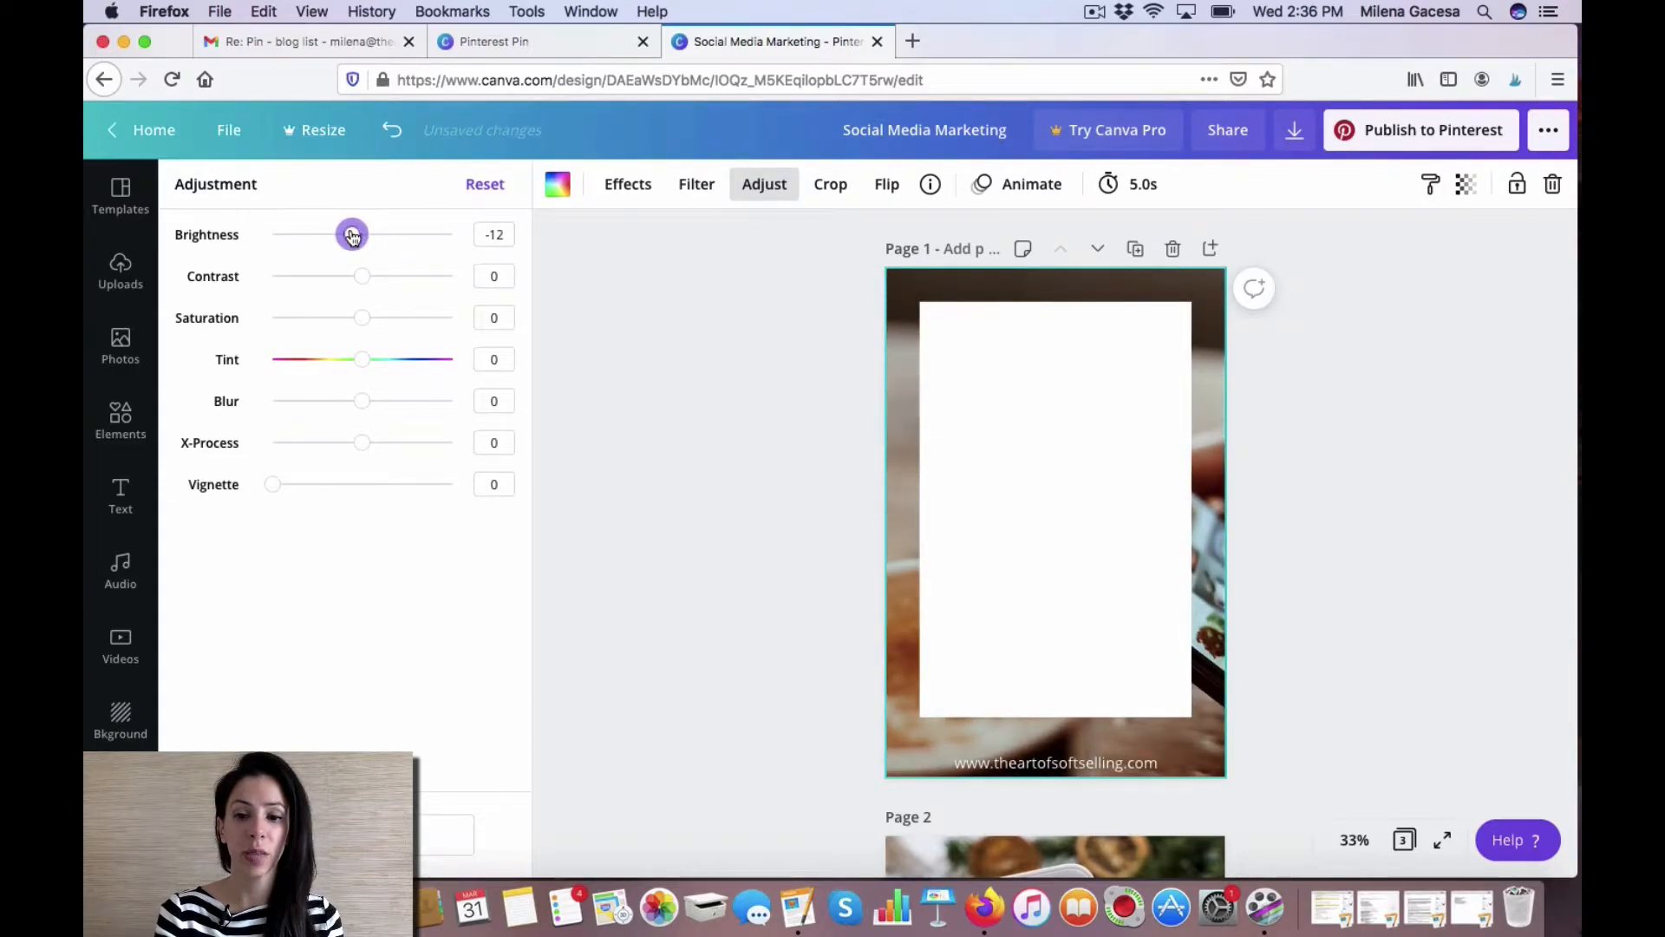
{"action": "left_click", "coordinate": [742, 433]}
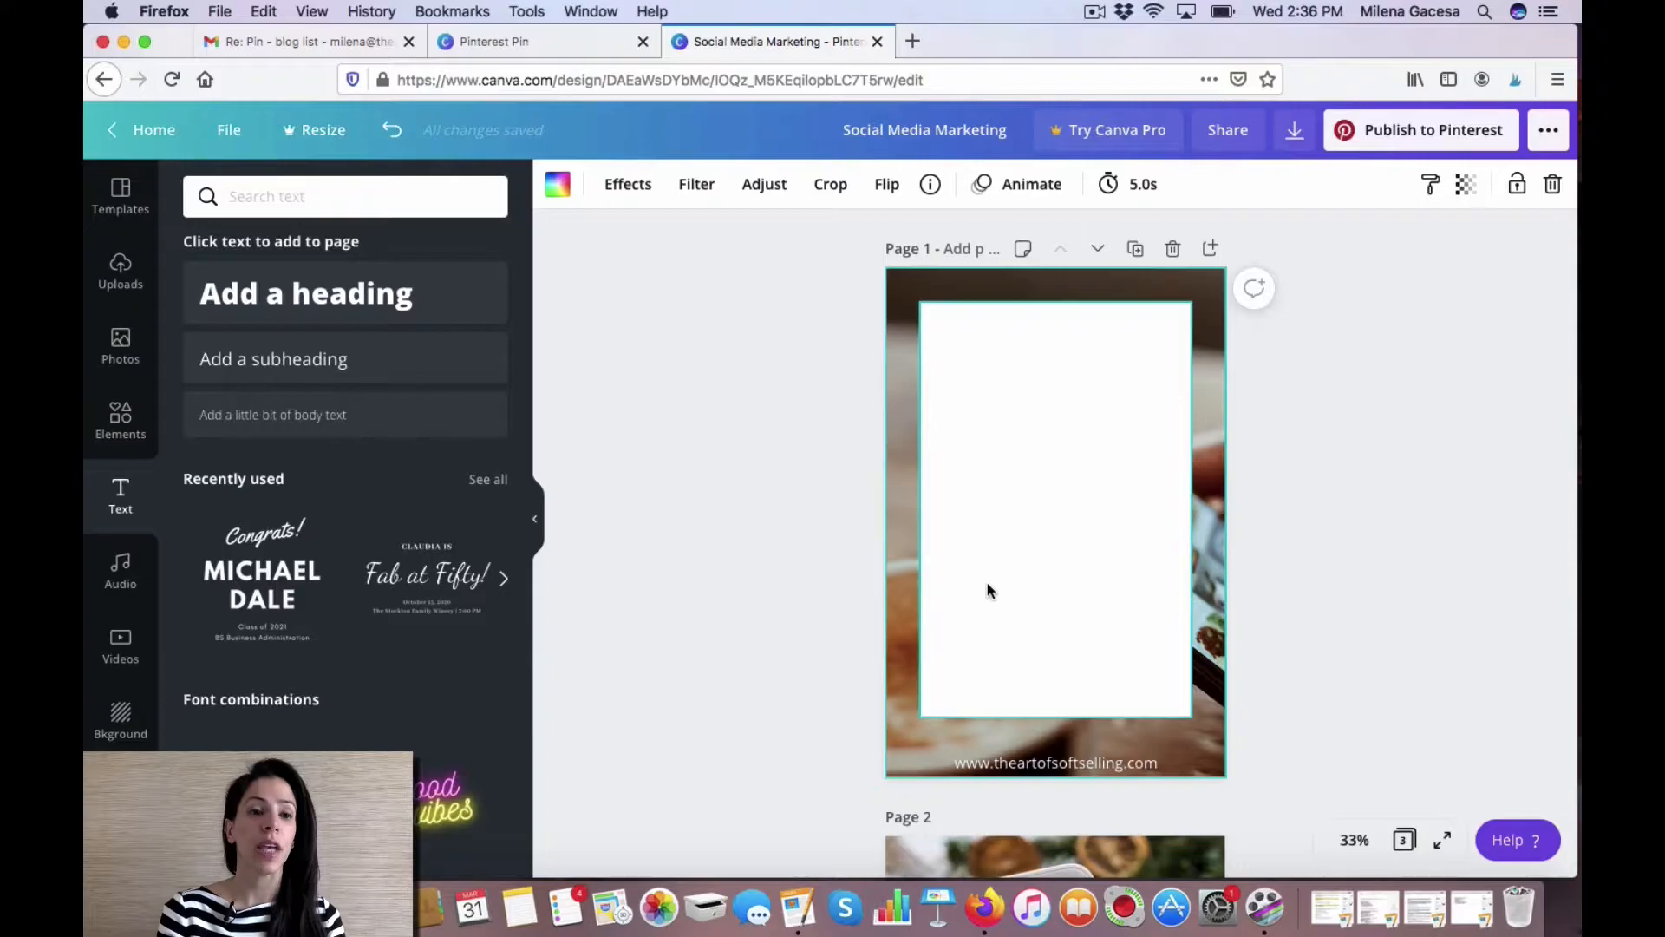
Browse the uploaded images for a suitable photo.
{"action": "left_click", "coordinate": [111, 276]}
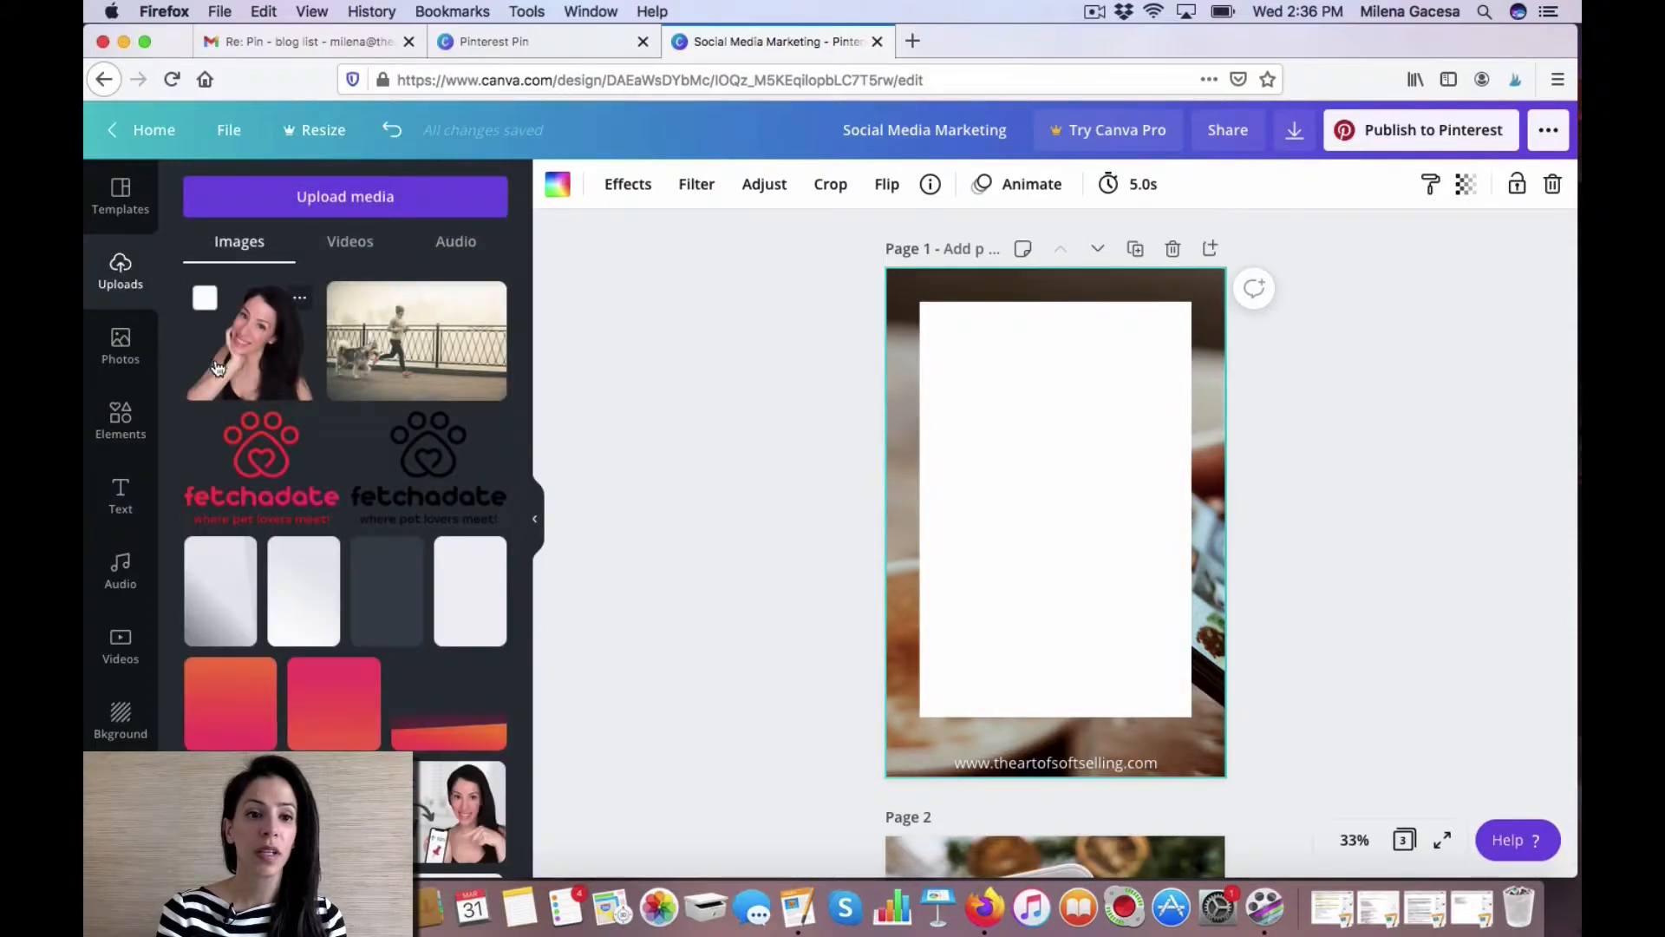
{"action": "scroll", "coordinate": [225, 451], "scroll_direction": "down", "scroll_amount": 10}
{"action": "scroll", "coordinate": [240, 476], "scroll_direction": "down", "scroll_amount": 5}
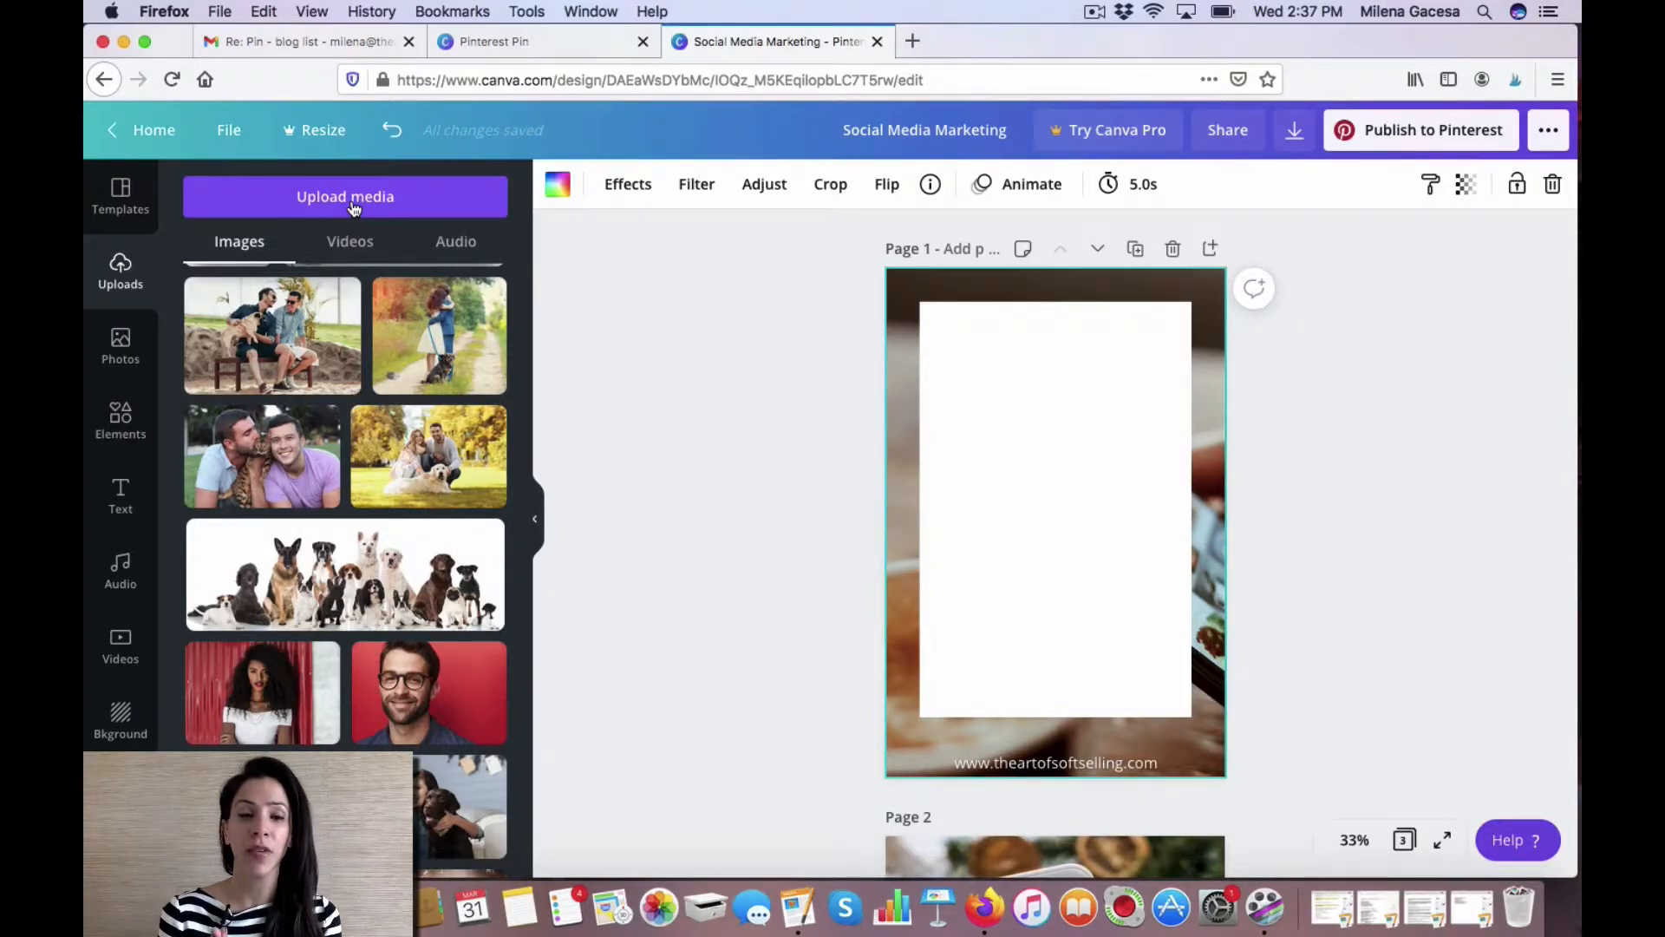
Open a new browser tab and search Google for free stock photos.
{"action": "left_click", "coordinate": [913, 40]}
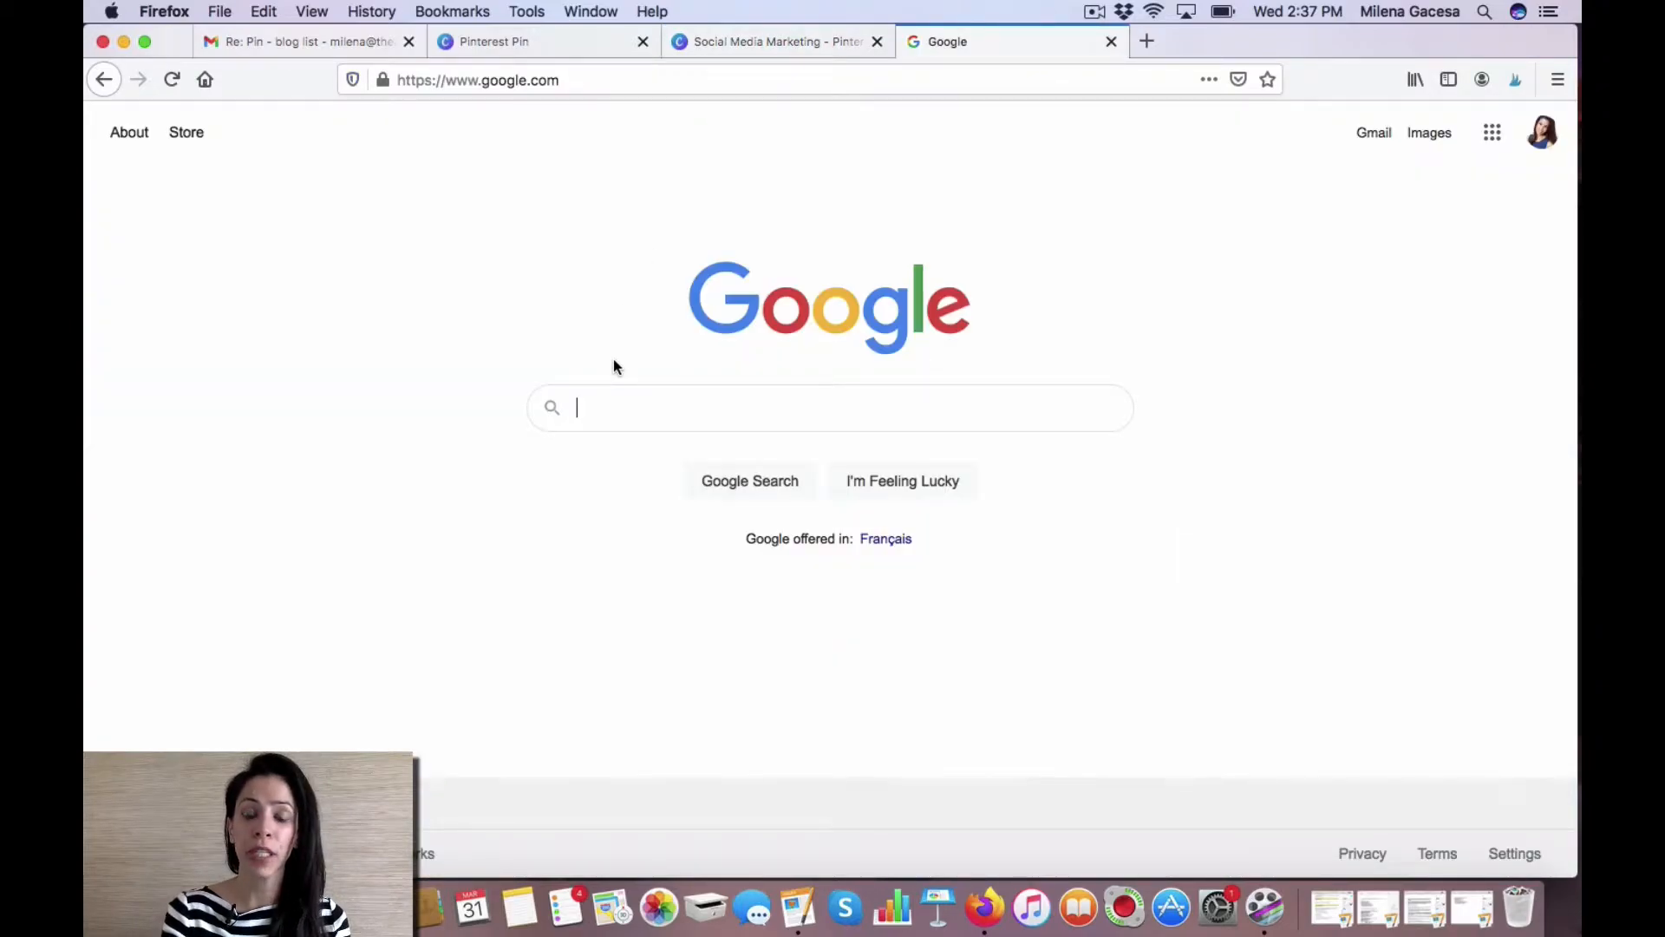
{"action": "type", "text": "free stock "}
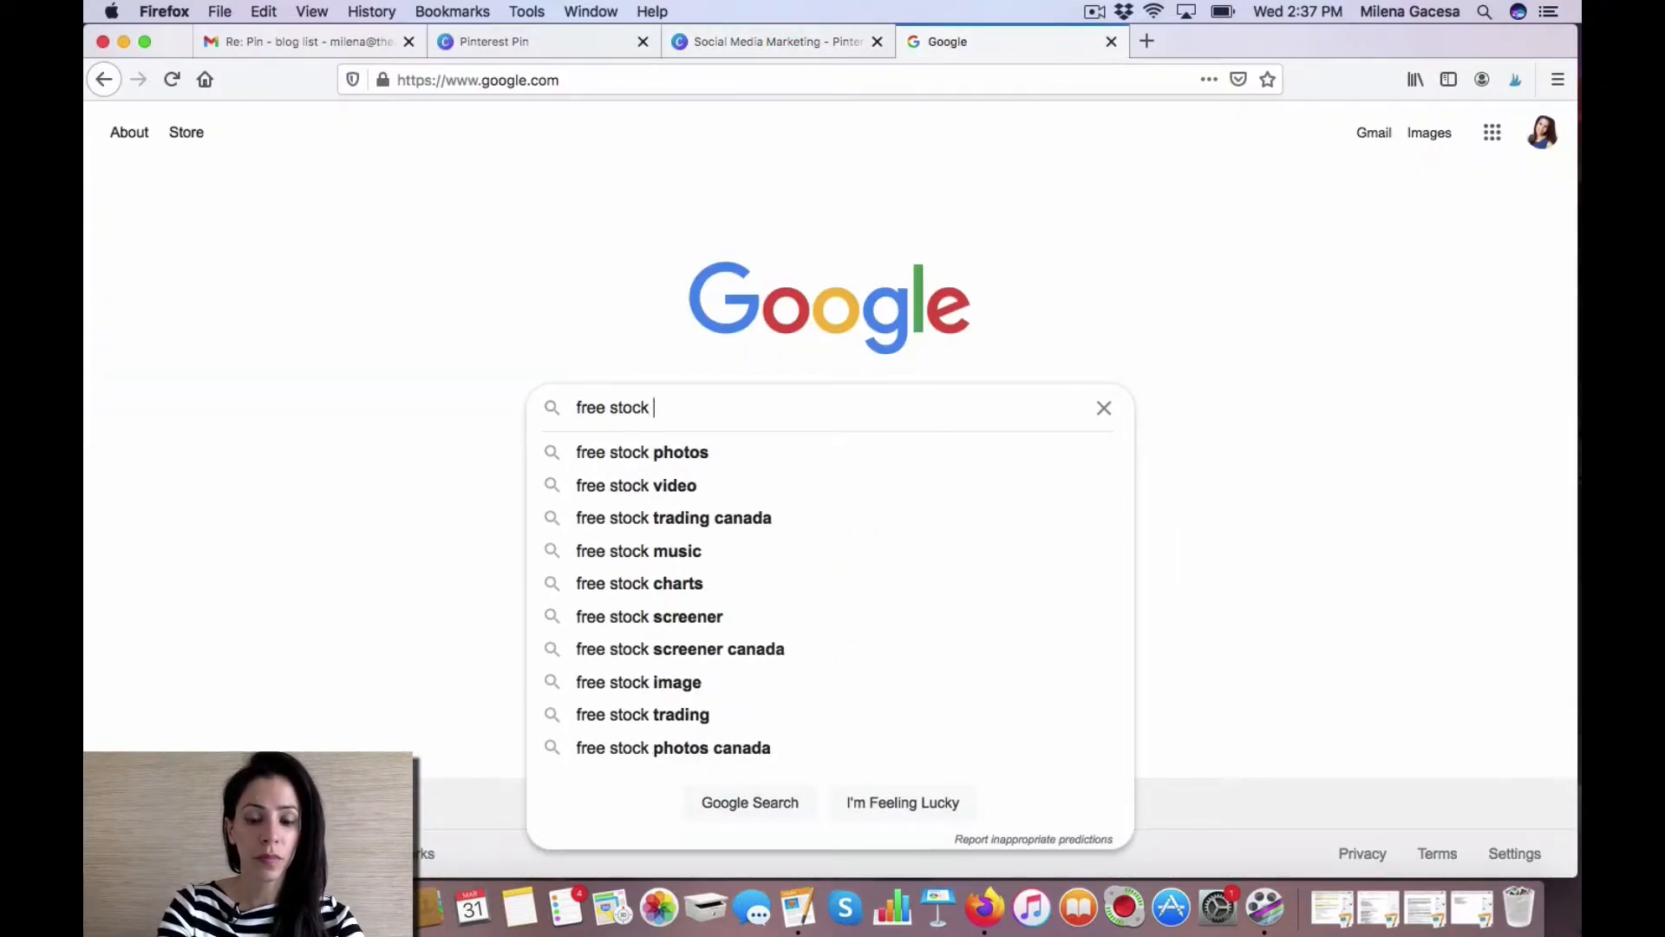
{"action": "type", "text": "photos"}
{"action": "key", "text": "Return"}
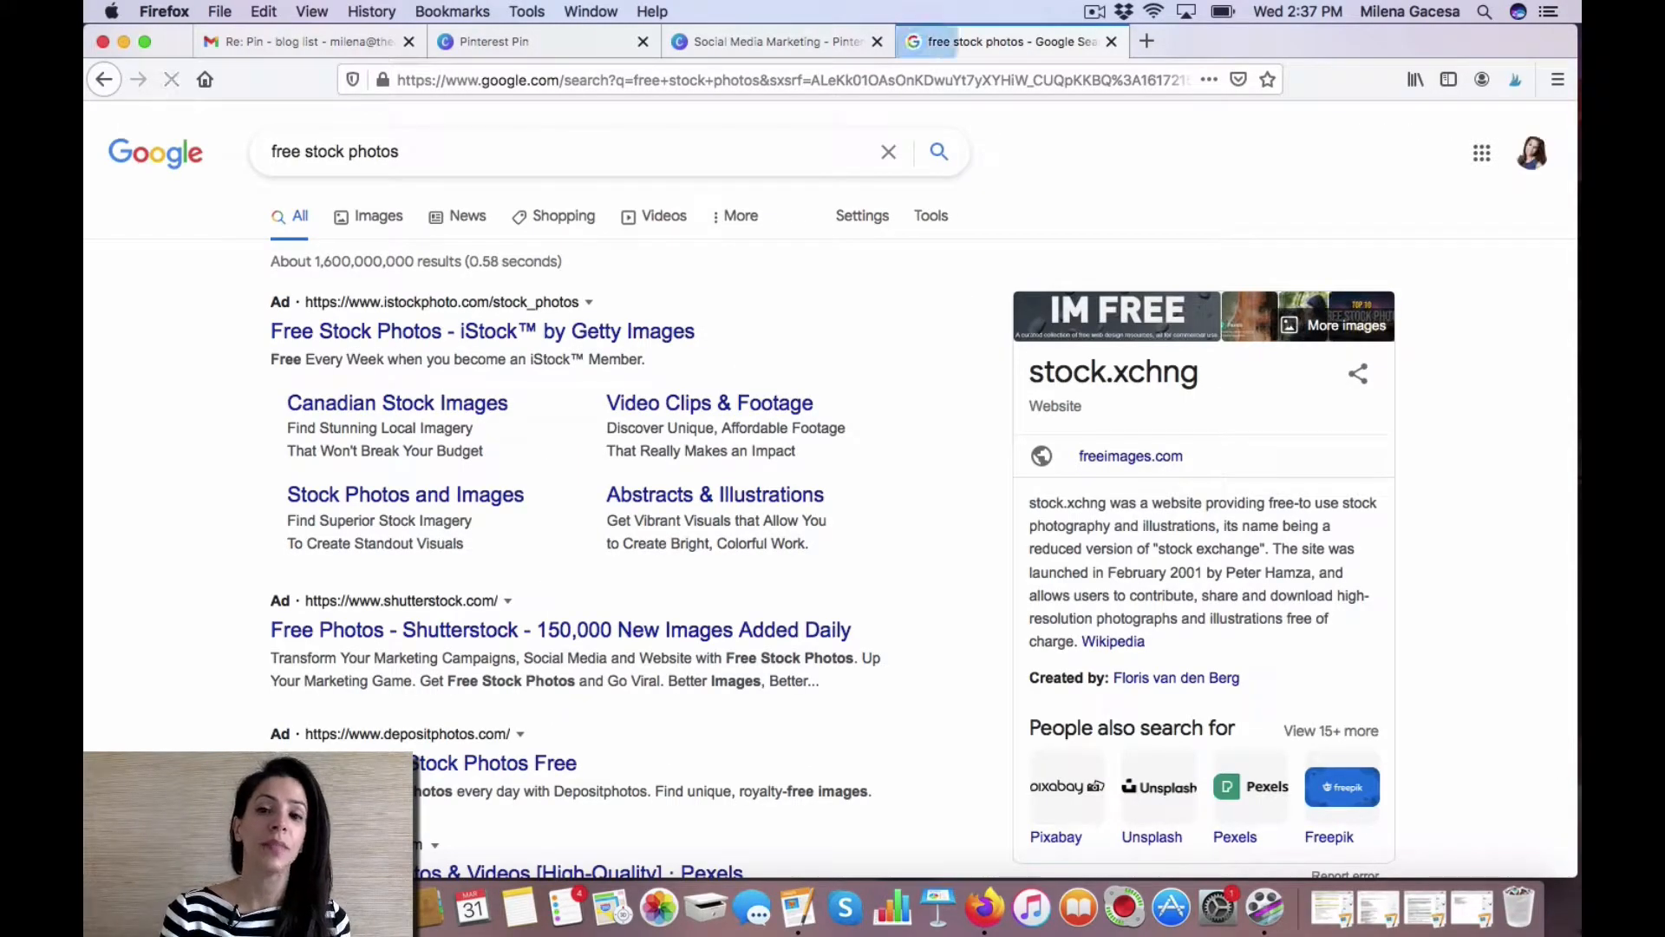
Open Pixabay from the search results and search it for iphone images.
{"action": "scroll", "coordinate": [177, 573], "scroll_direction": "down", "scroll_amount": 3}
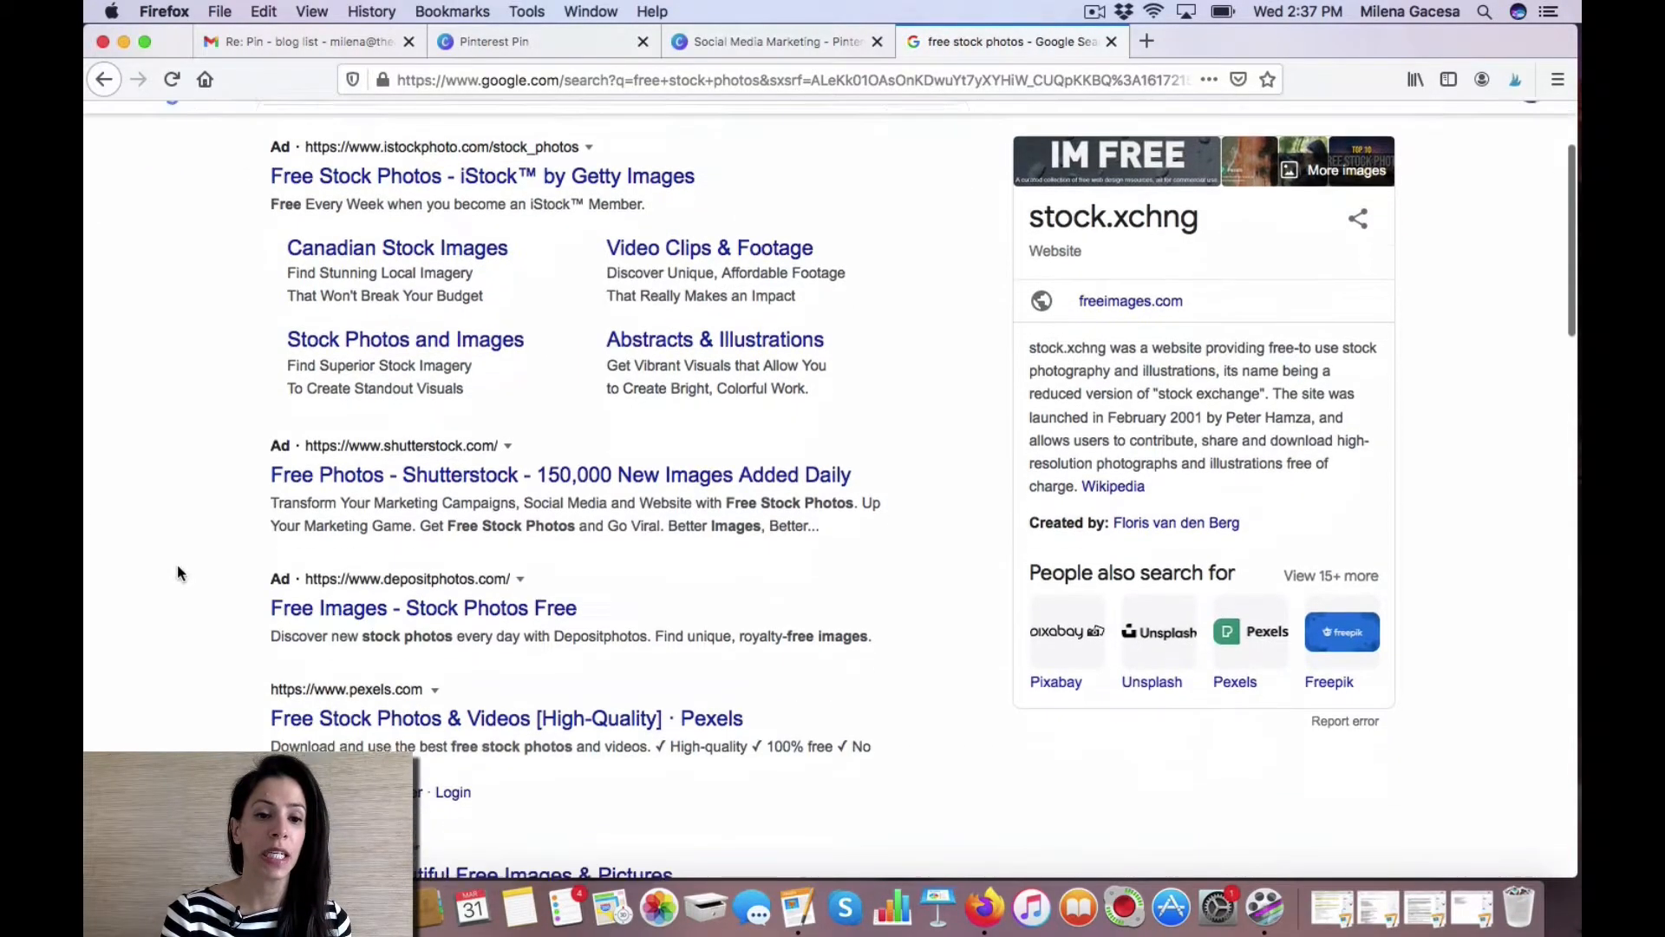
{"action": "scroll", "coordinate": [177, 573], "scroll_direction": "down", "scroll_amount": 5}
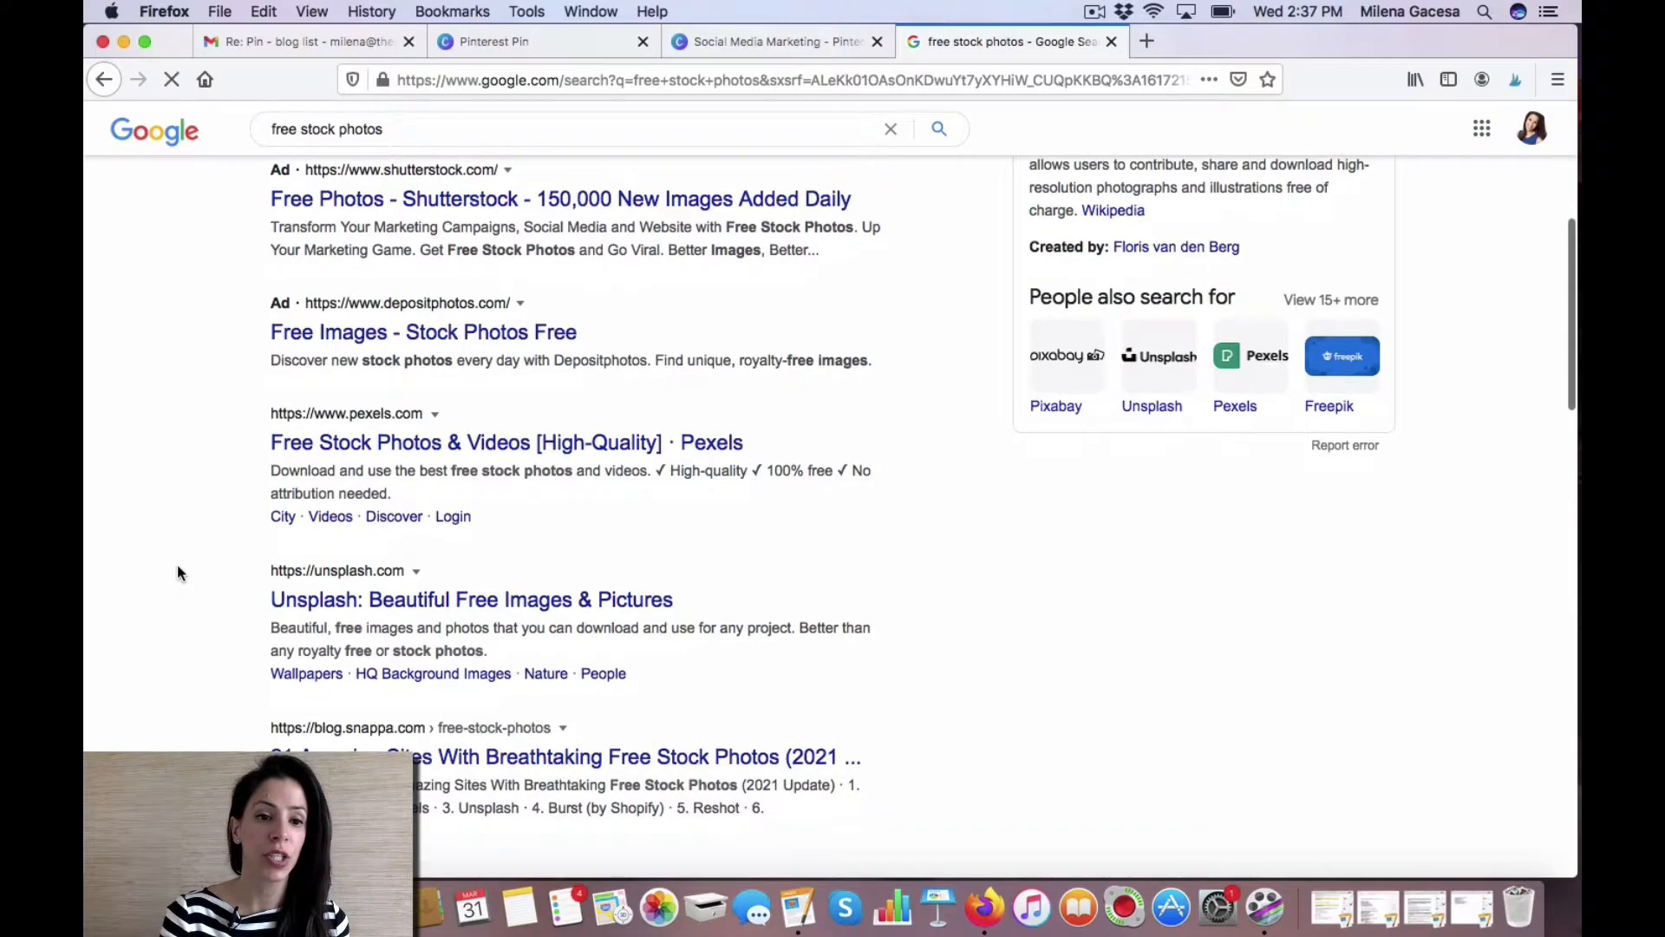
{"action": "scroll", "coordinate": [177, 569], "scroll_direction": "down", "scroll_amount": 6}
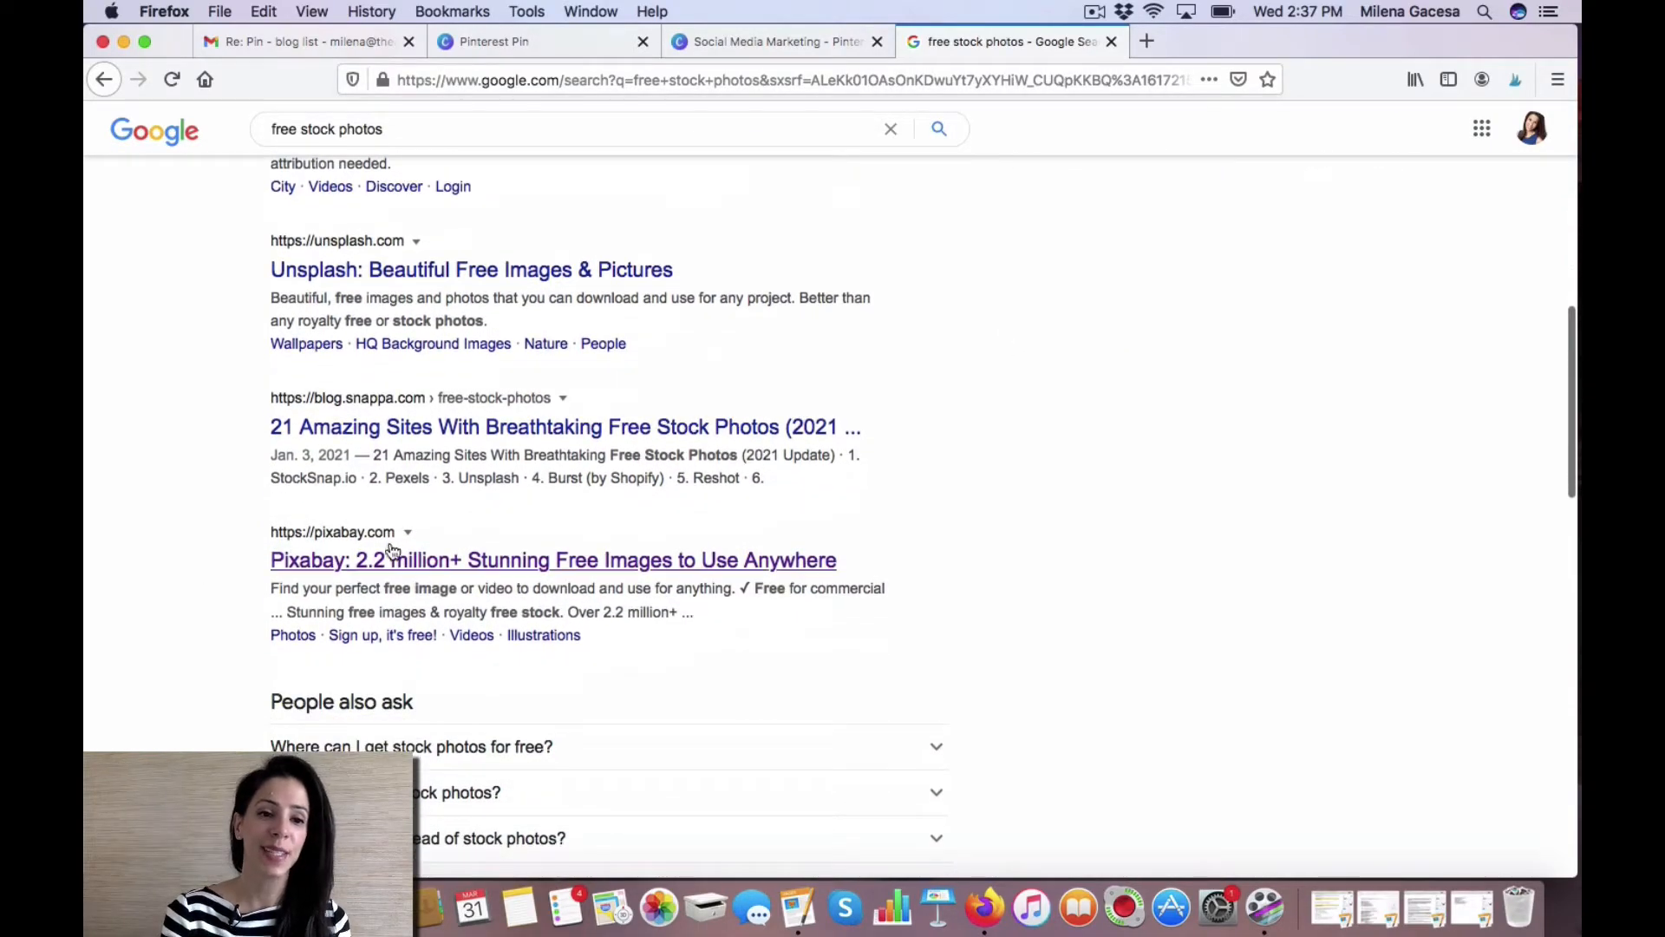
{"action": "left_click", "coordinate": [359, 530]}
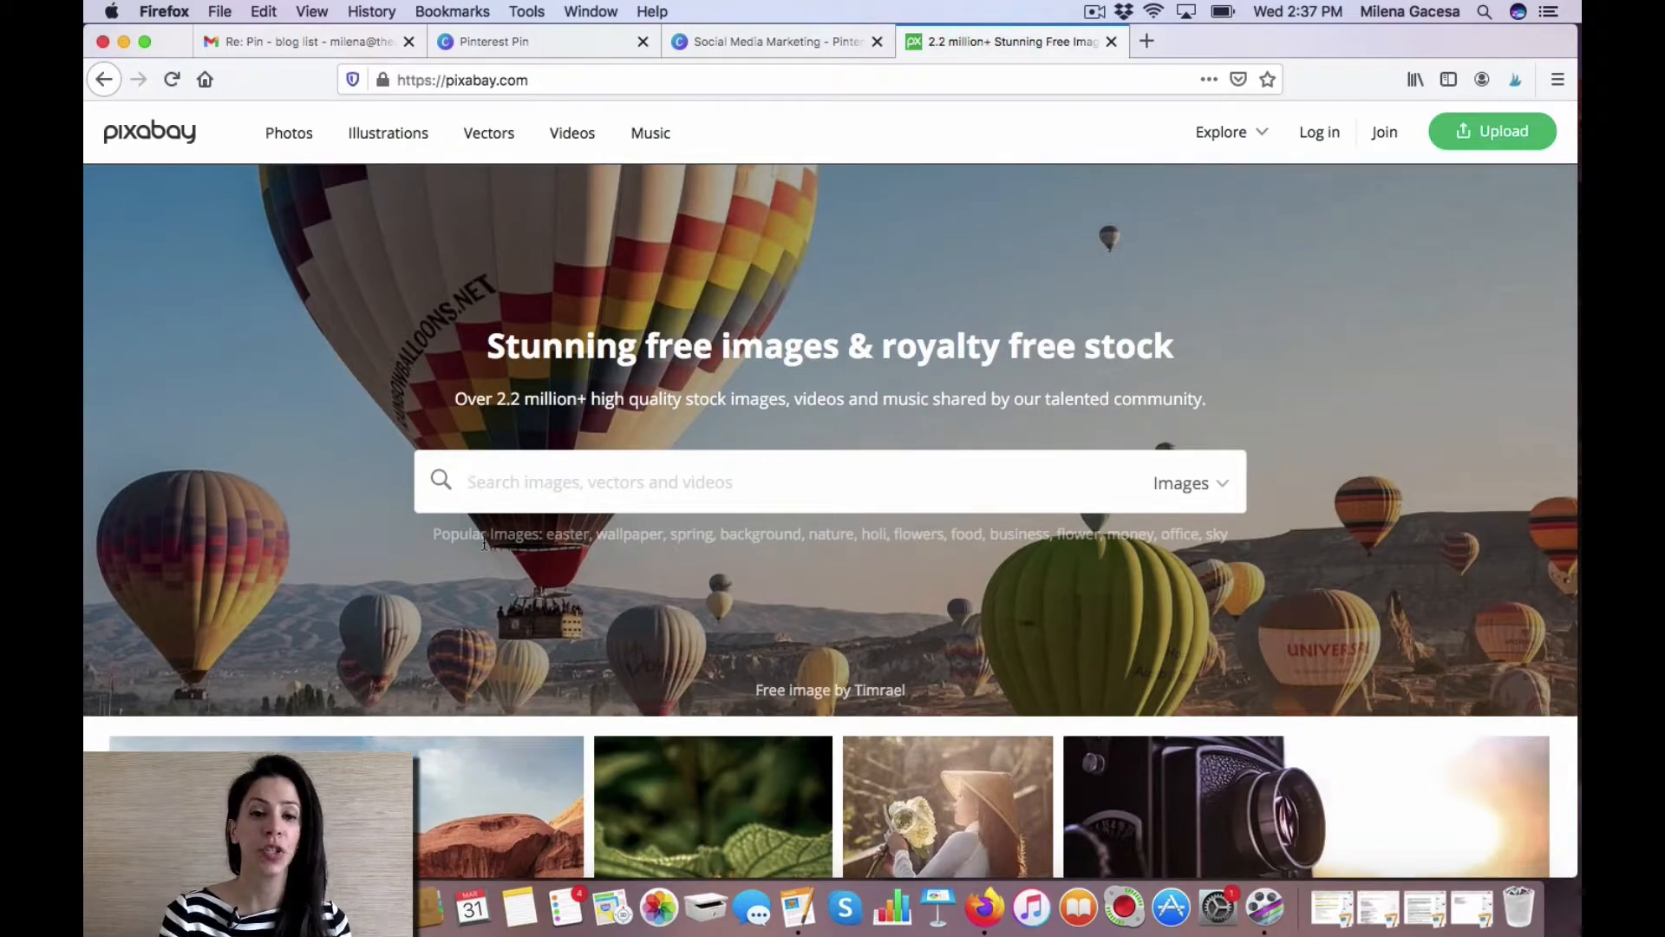
{"action": "type", "text": "iphone"}
{"action": "key", "text": "Return"}
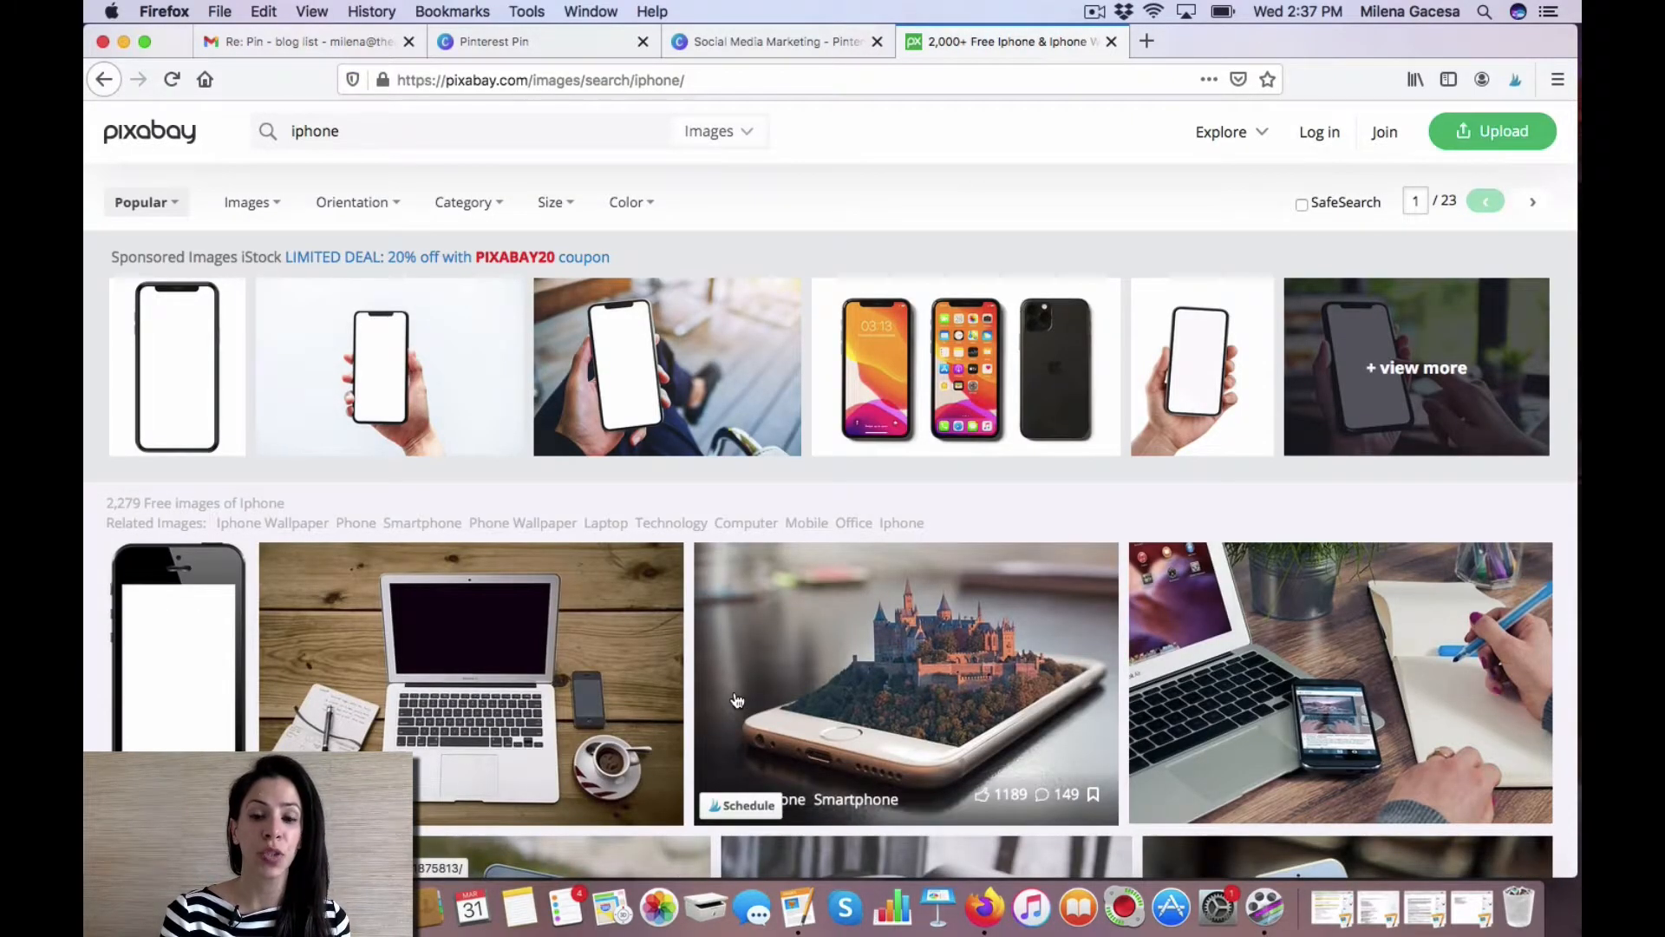
Scroll the Pixabay results and download the notebook workplace desk iPhone photo at 1920×1288.
{"action": "scroll", "coordinate": [736, 699], "scroll_direction": "down", "scroll_amount": 3}
{"action": "scroll", "coordinate": [735, 699], "scroll_direction": "down", "scroll_amount": 8}
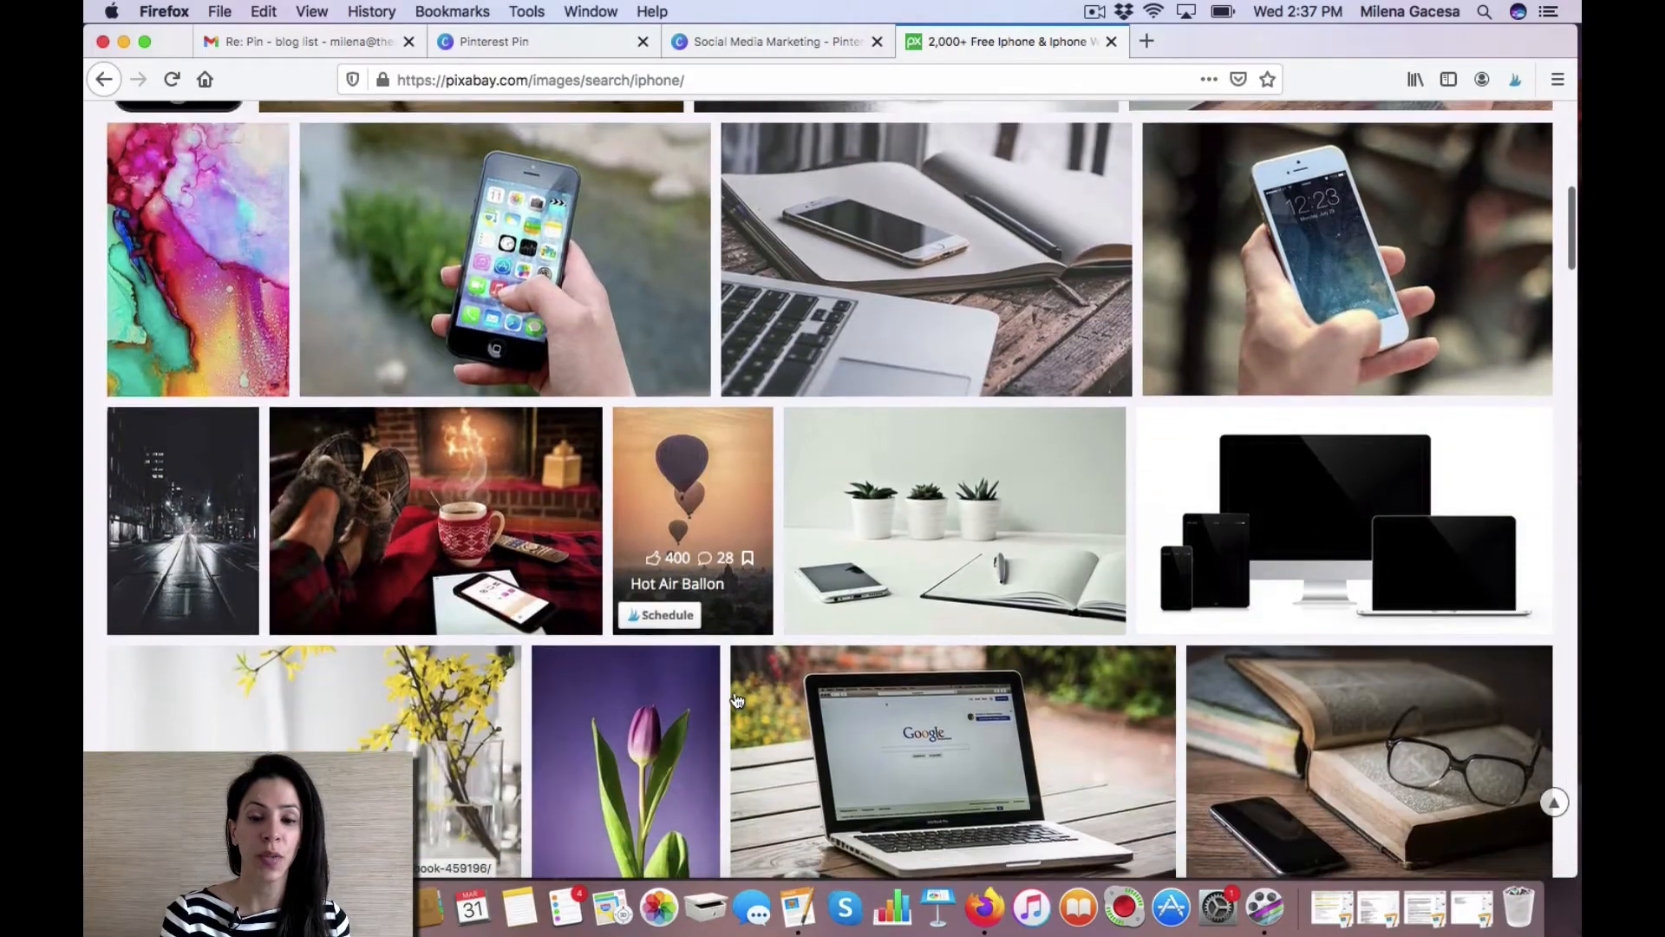
{"action": "scroll", "coordinate": [736, 700], "scroll_direction": "down", "scroll_amount": 7}
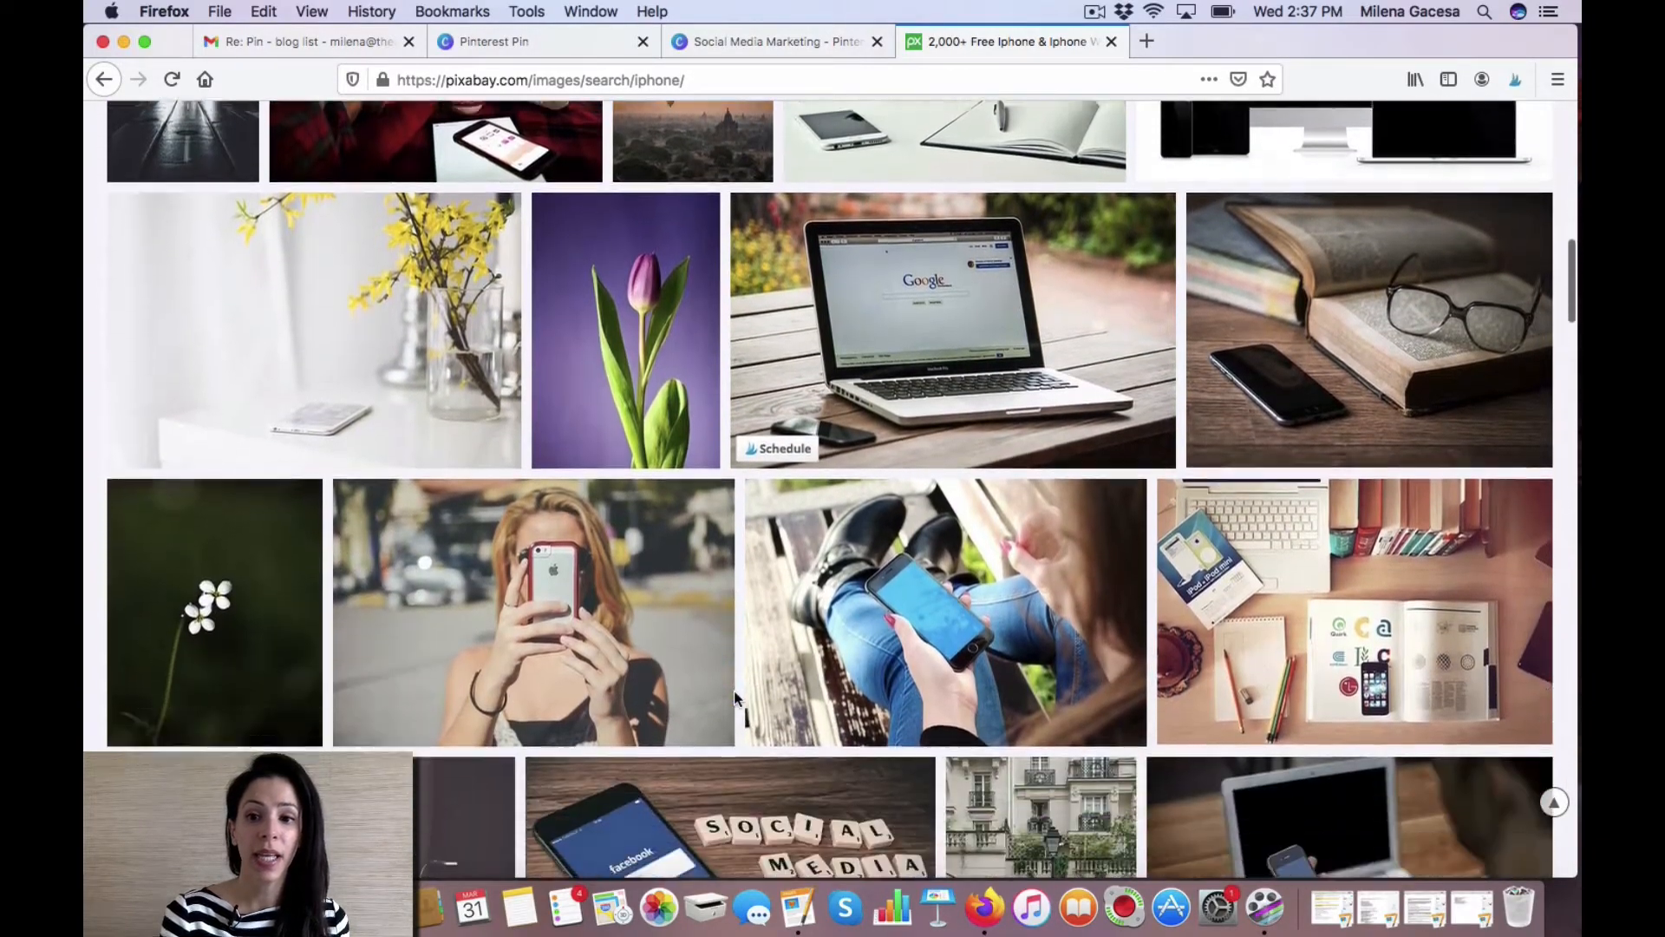
{"action": "scroll", "coordinate": [737, 700], "scroll_direction": "down", "scroll_amount": 2}
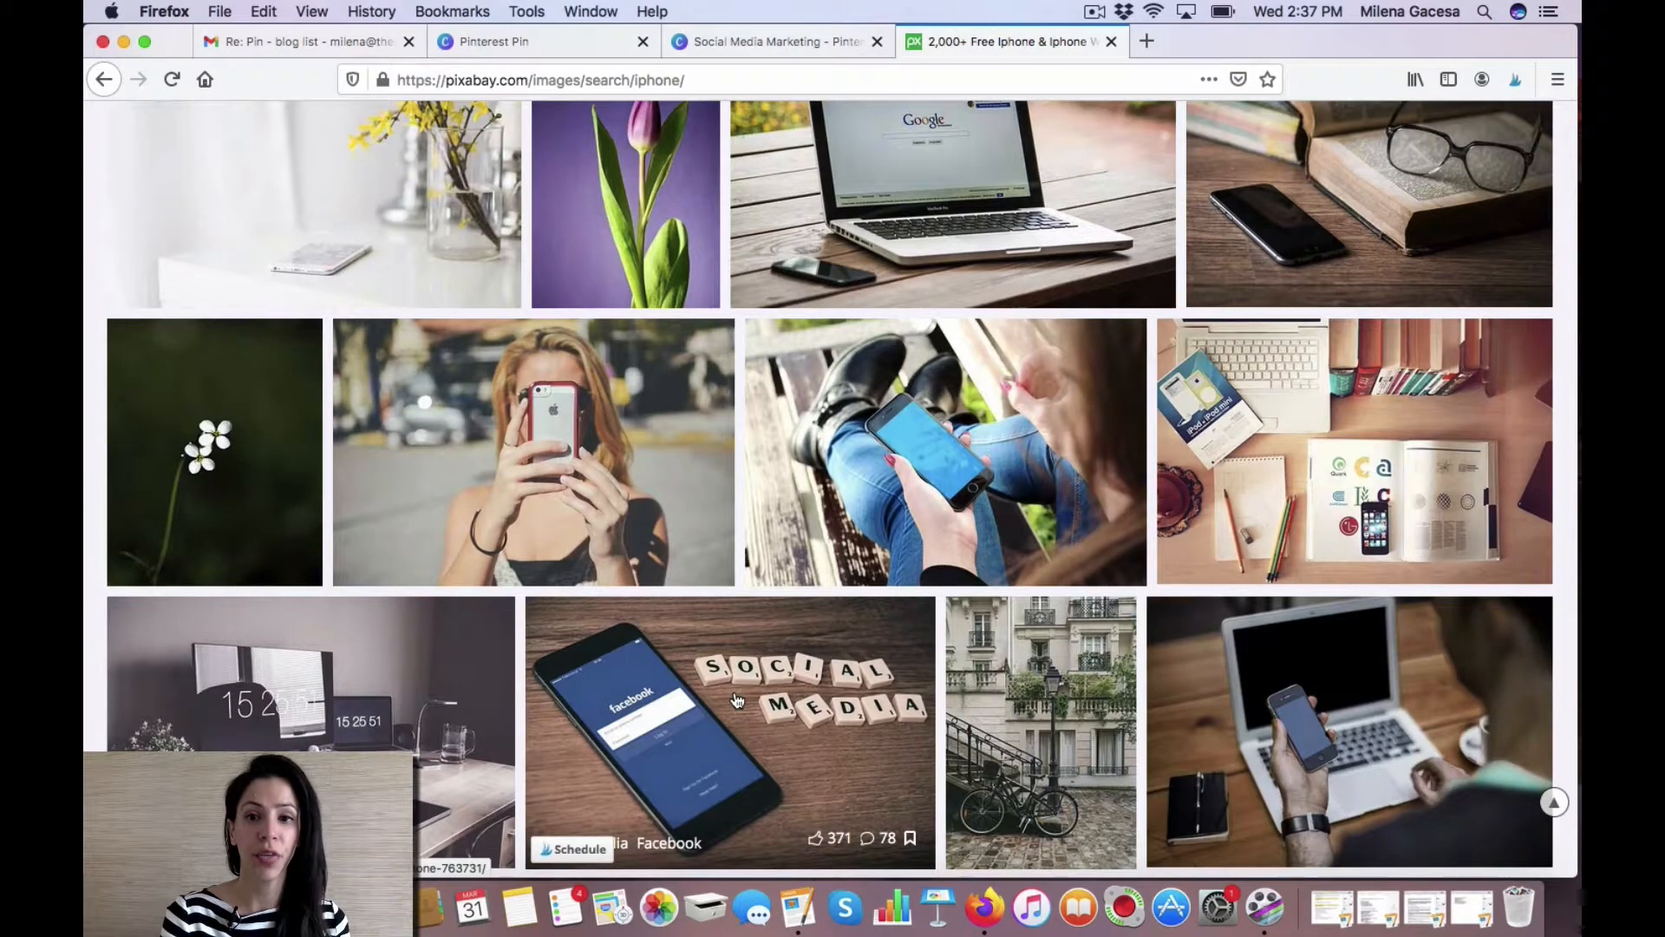
{"action": "left_click", "coordinate": [1310, 421]}
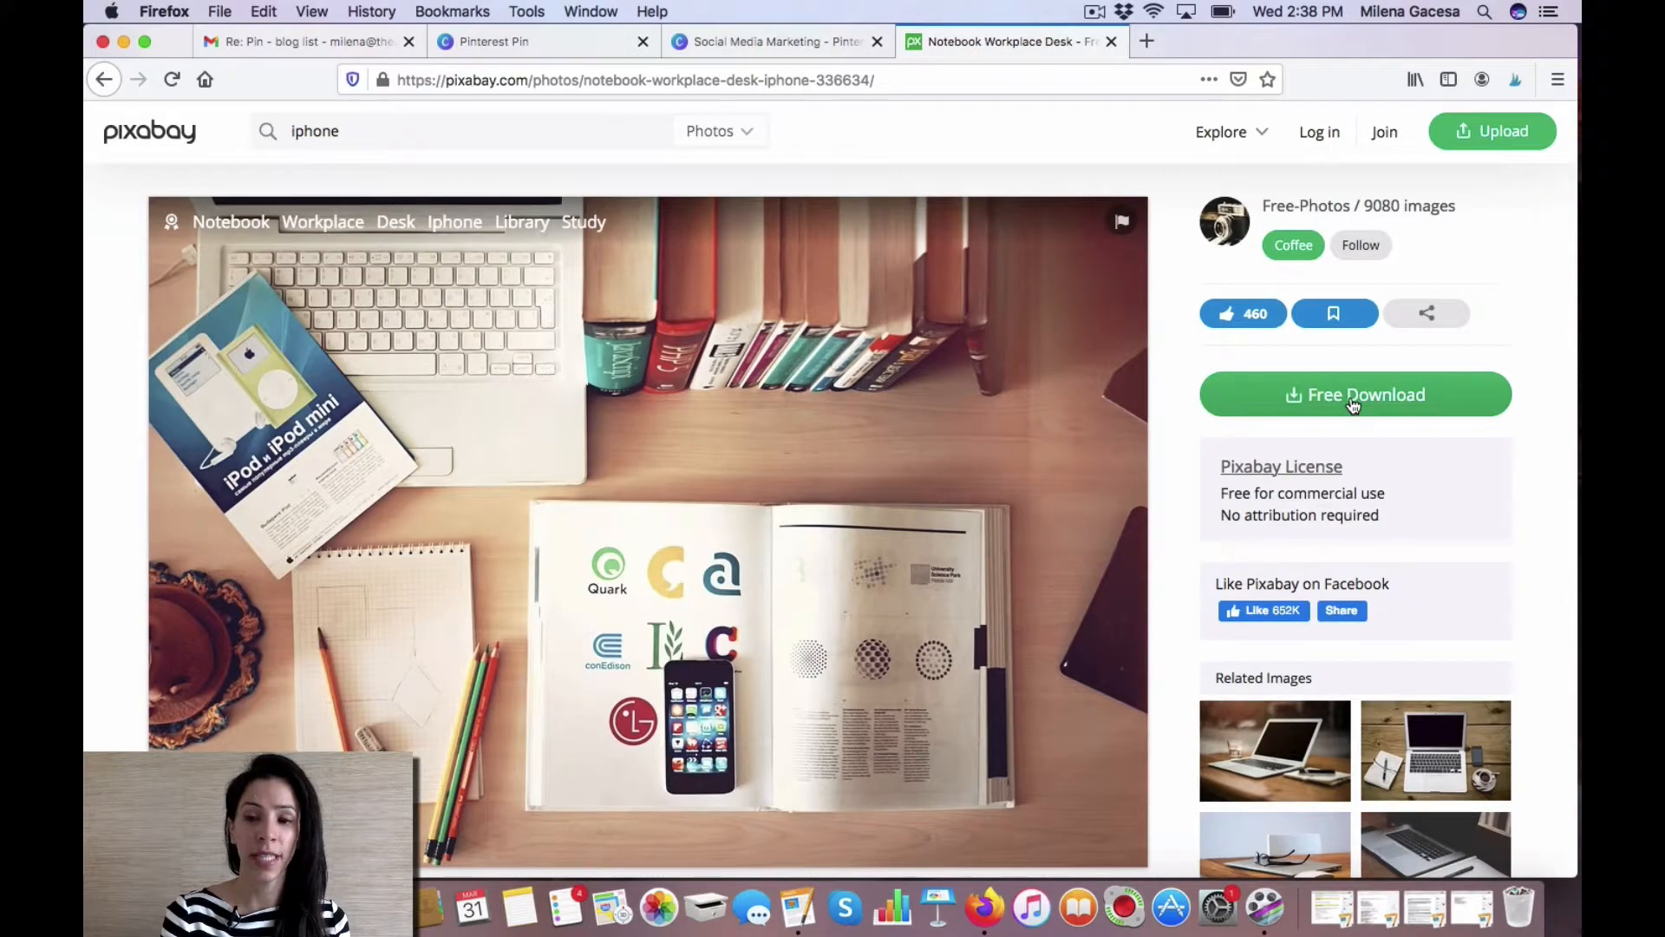
{"action": "left_click", "coordinate": [1352, 405]}
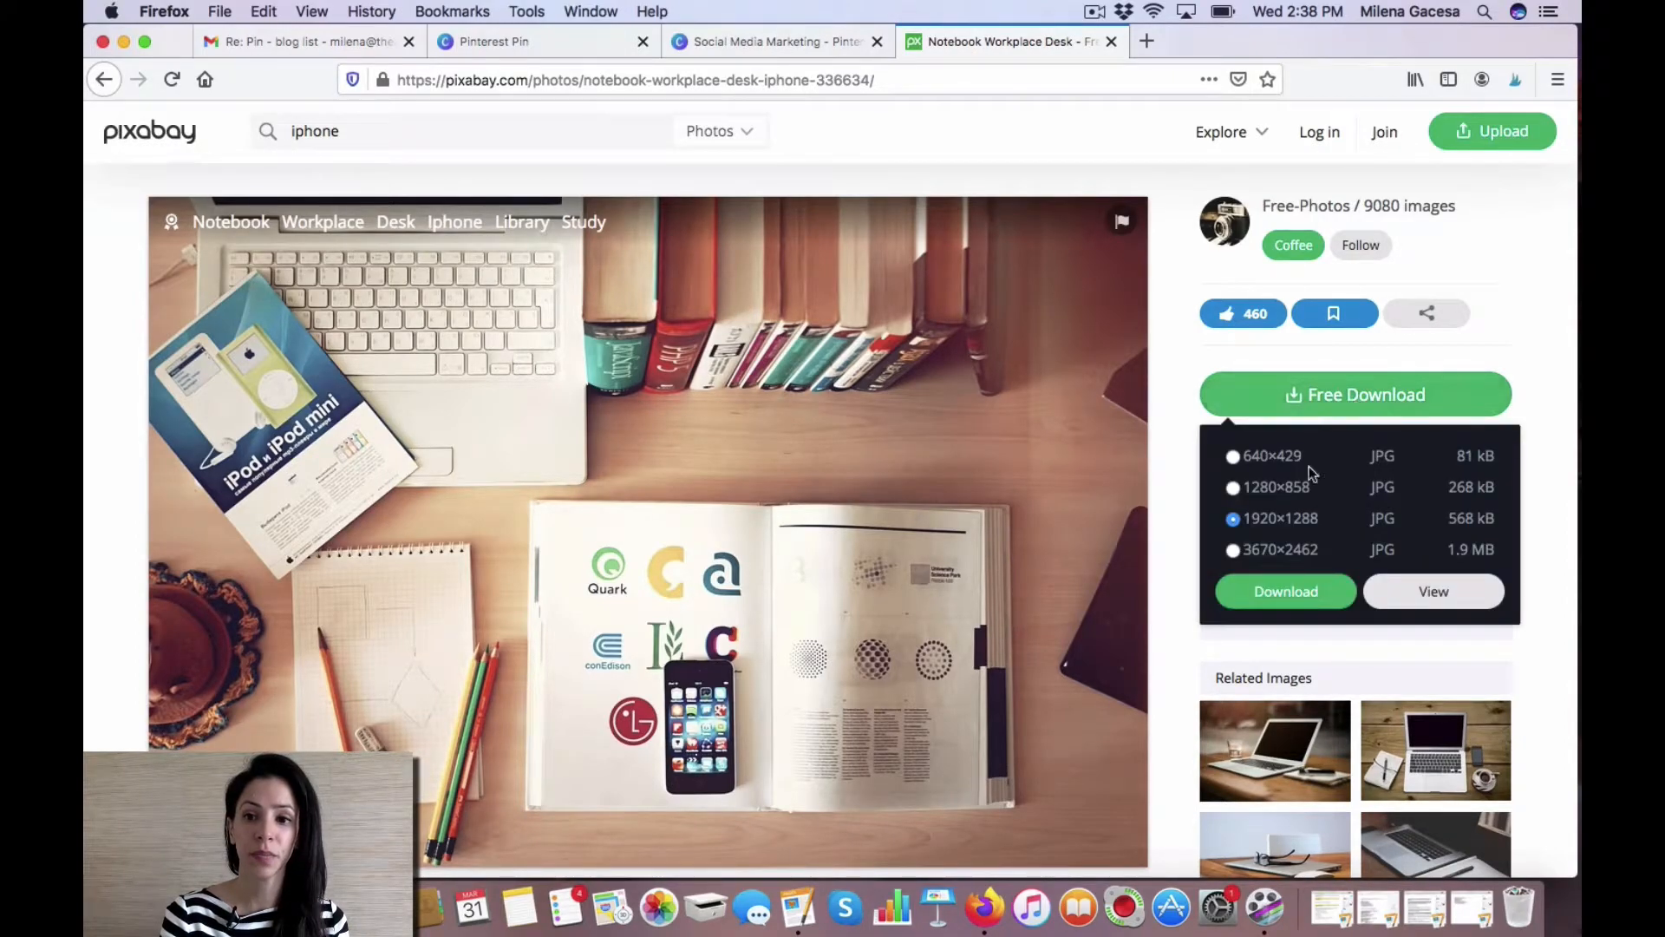
{"action": "left_click", "coordinate": [1272, 593]}
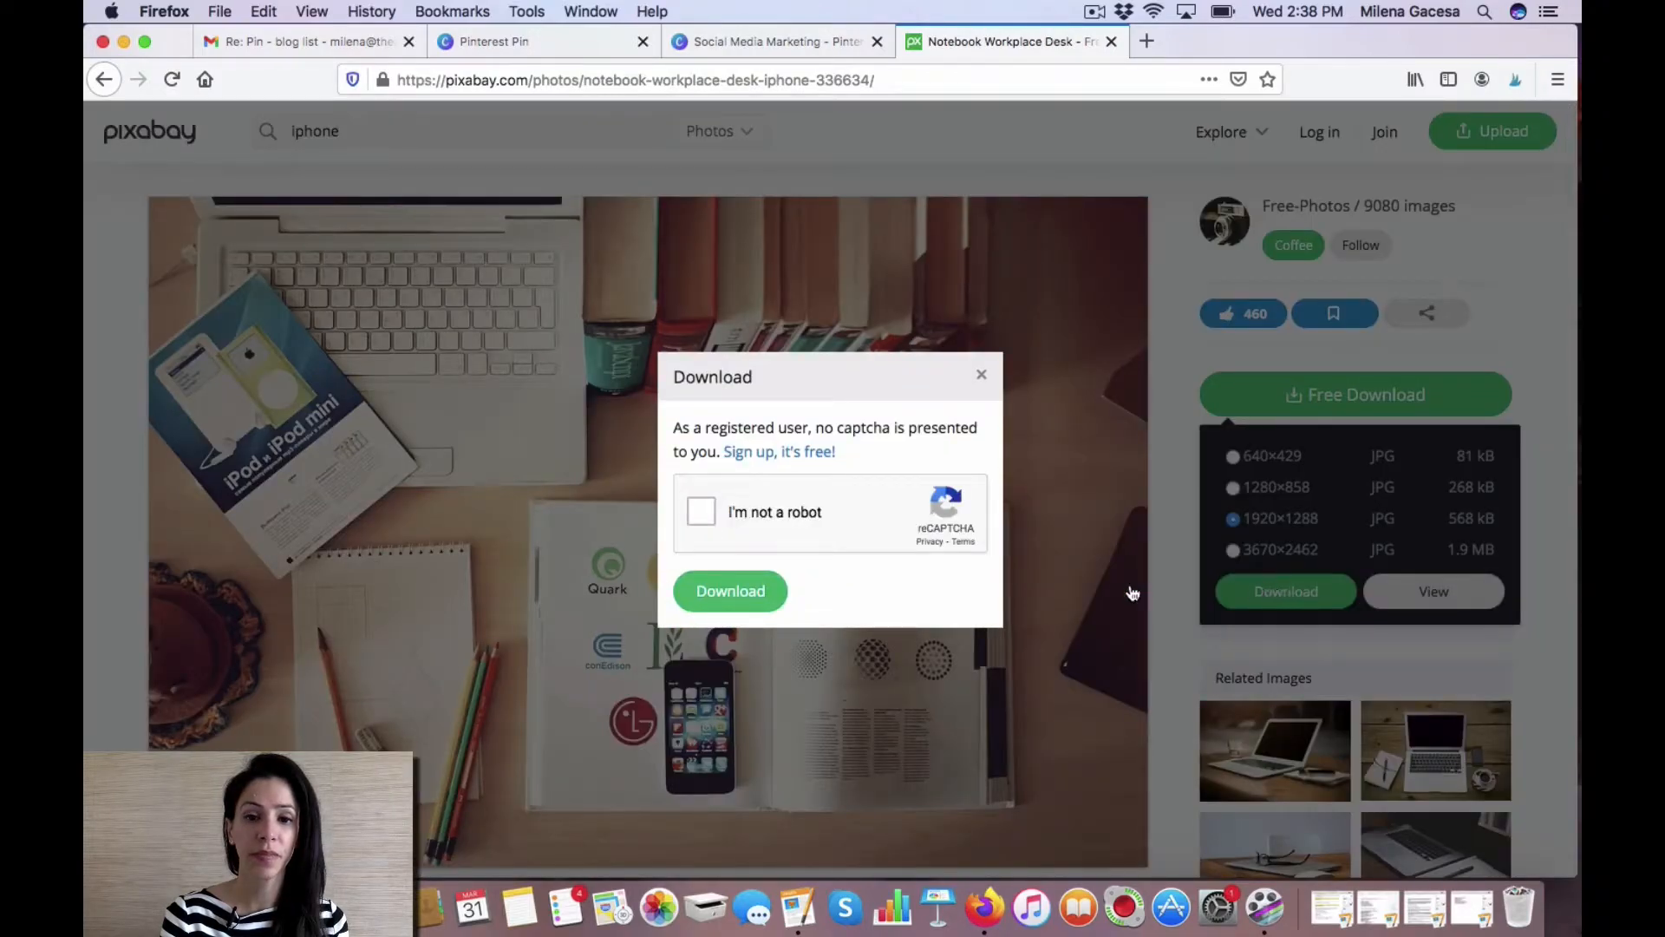
{"action": "left_click", "coordinate": [702, 512]}
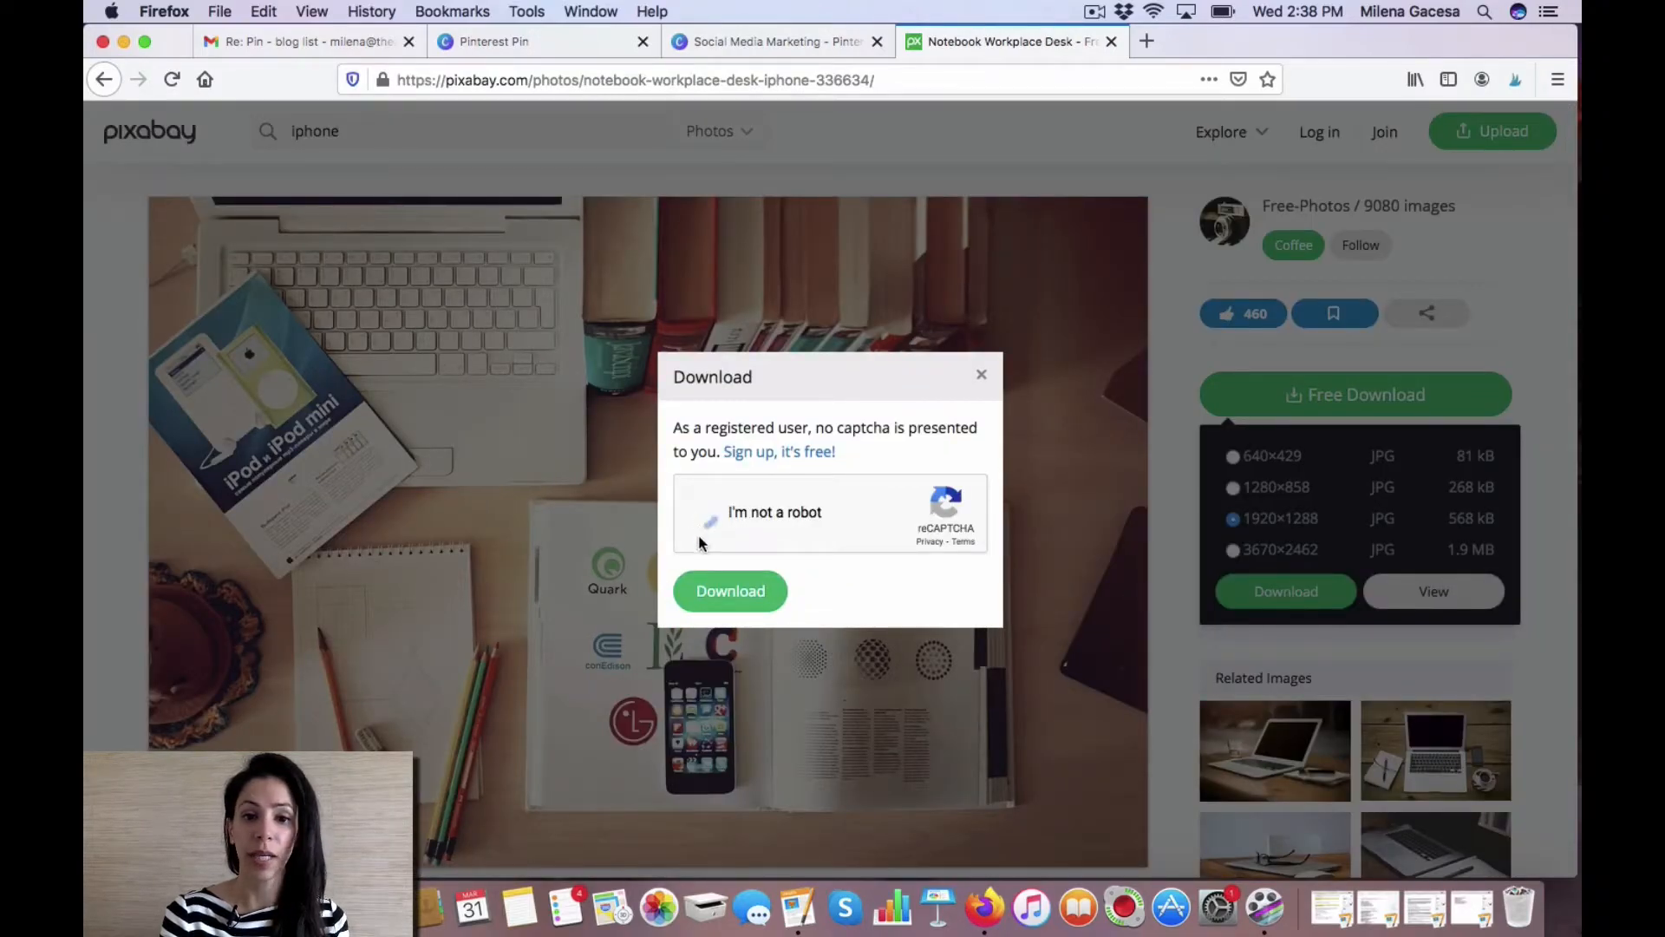
{"action": "left_click", "coordinate": [725, 593]}
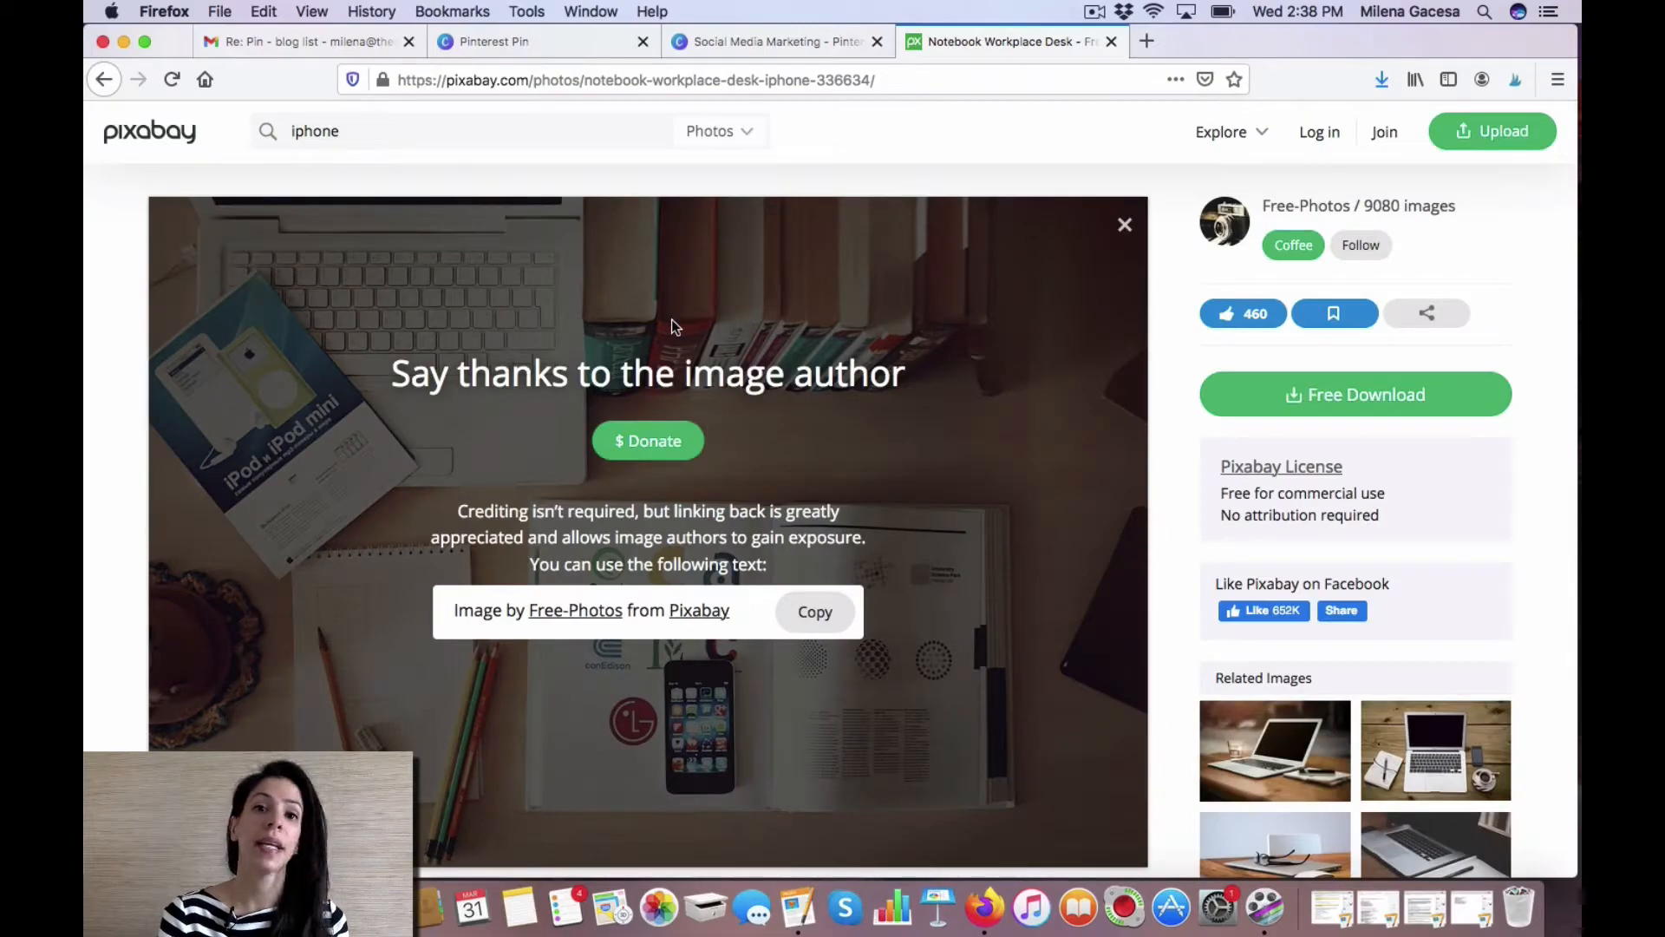
Back in the design, upload the downloaded photo from the device and drop it onto page 2 as its background.
{"action": "left_click", "coordinate": [740, 41]}
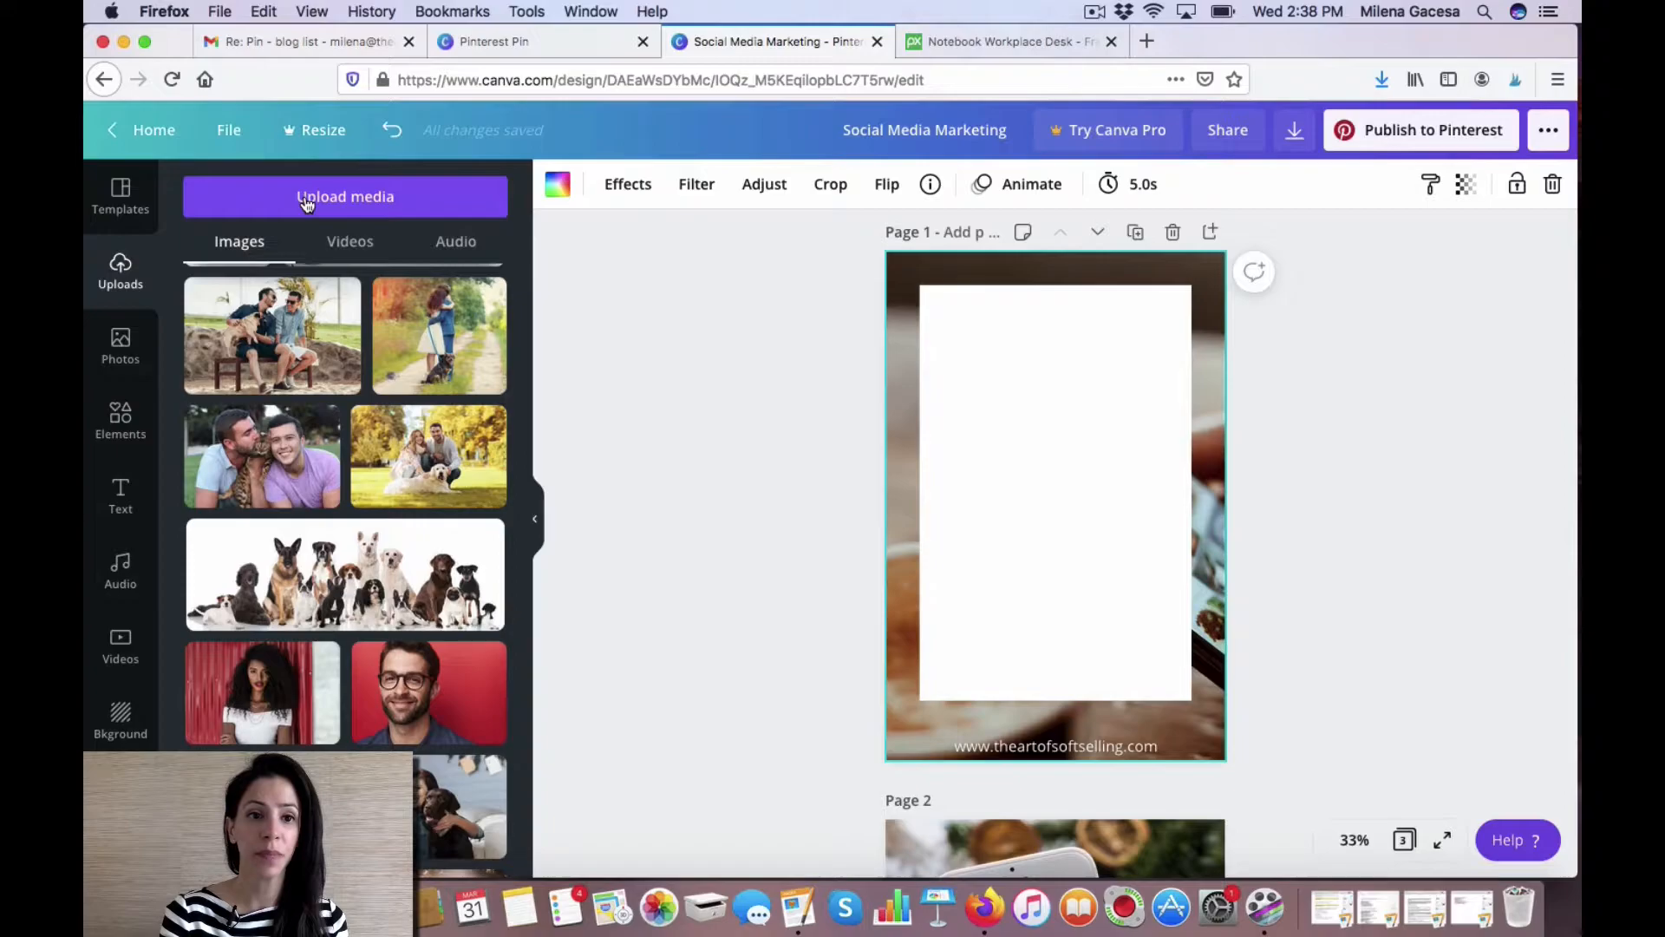
{"action": "left_click", "coordinate": [305, 199]}
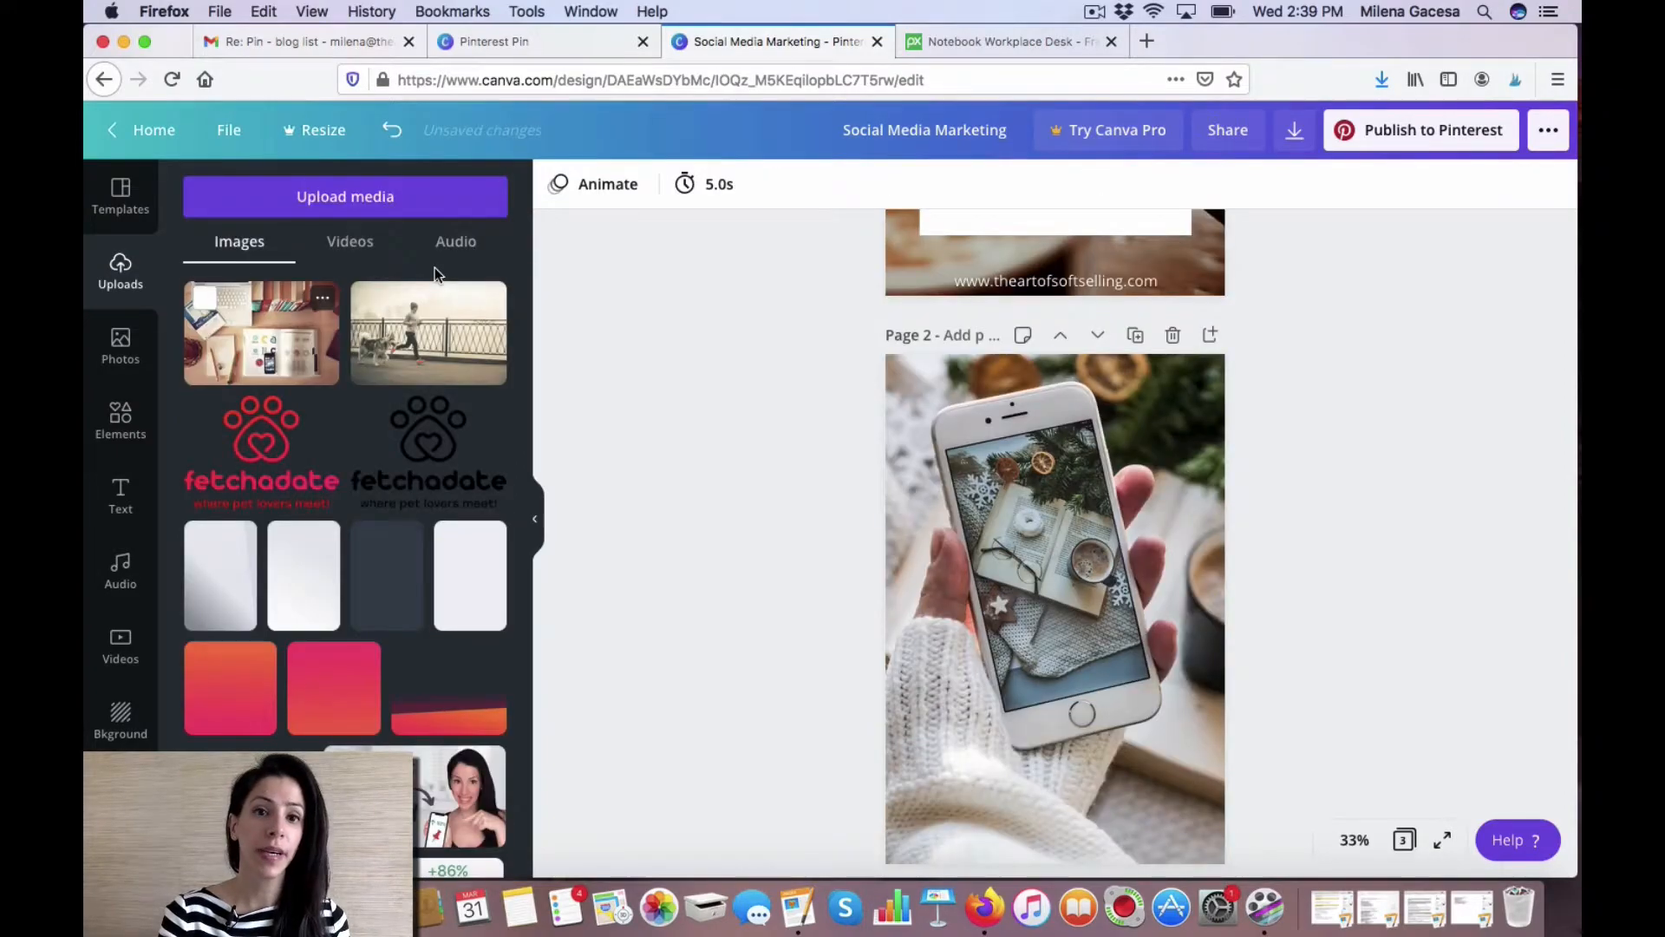
{"action": "left_click_drag", "start_coordinate": [258, 333], "coordinate": [902, 449]}
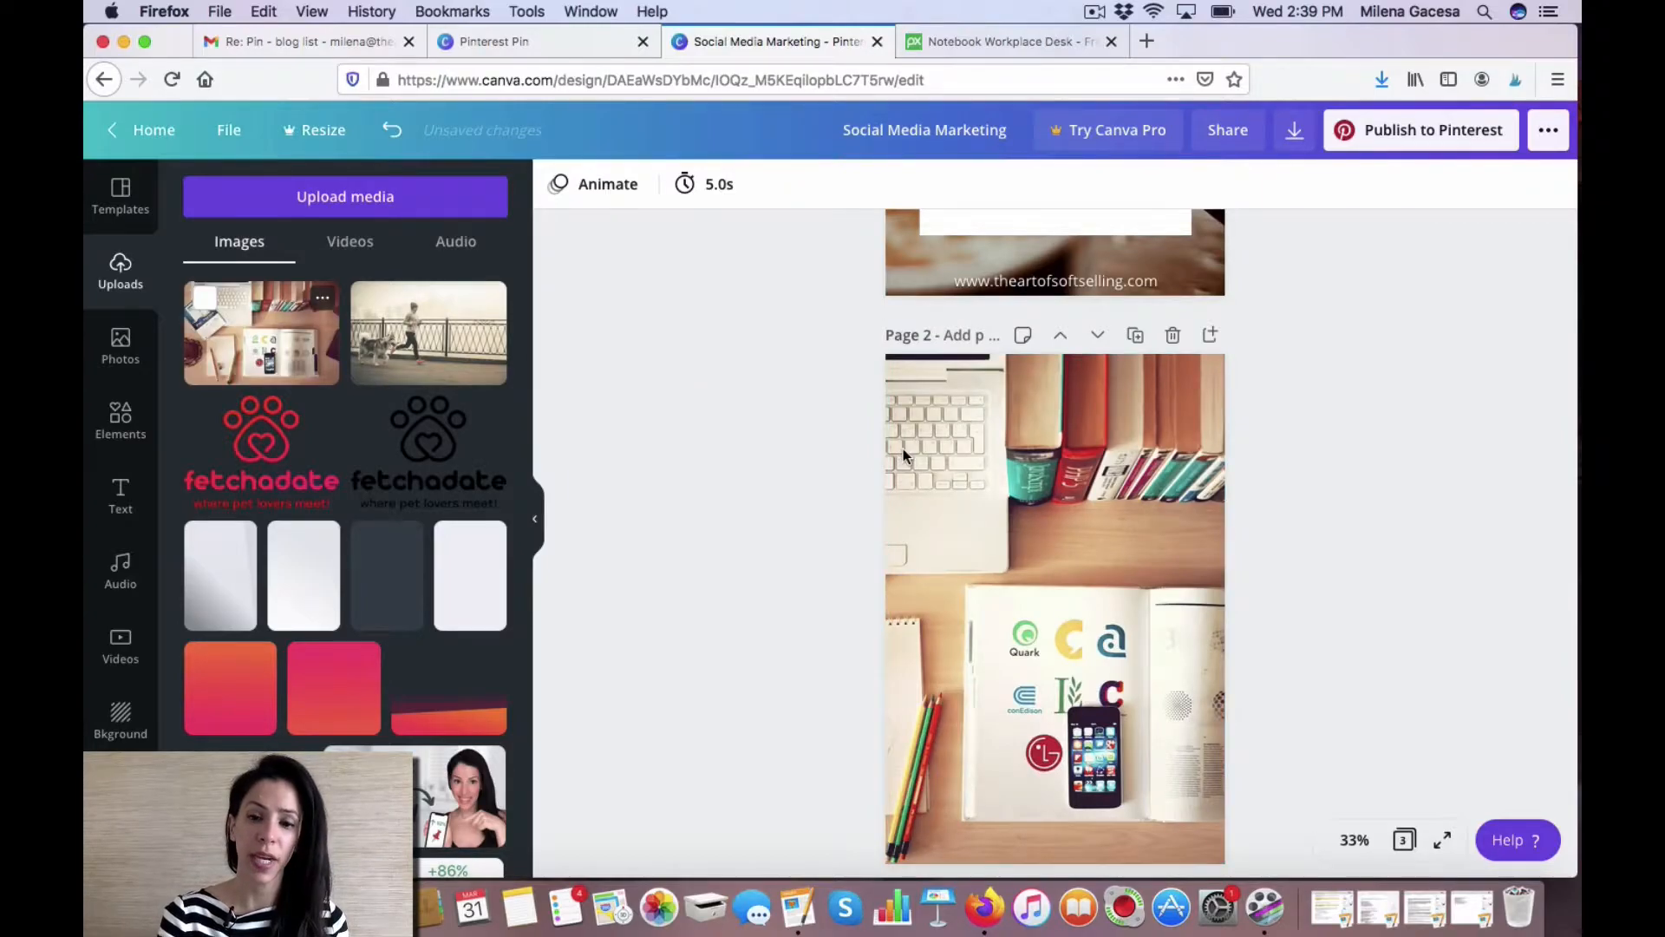
Reposition page 2's background photo to show the laptop and iPod booklet.
{"action": "double_click", "coordinate": [957, 493]}
{"action": "left_click_drag", "start_coordinate": [958, 493], "coordinate": [1175, 483]}
{"action": "left_click", "coordinate": [670, 537]}
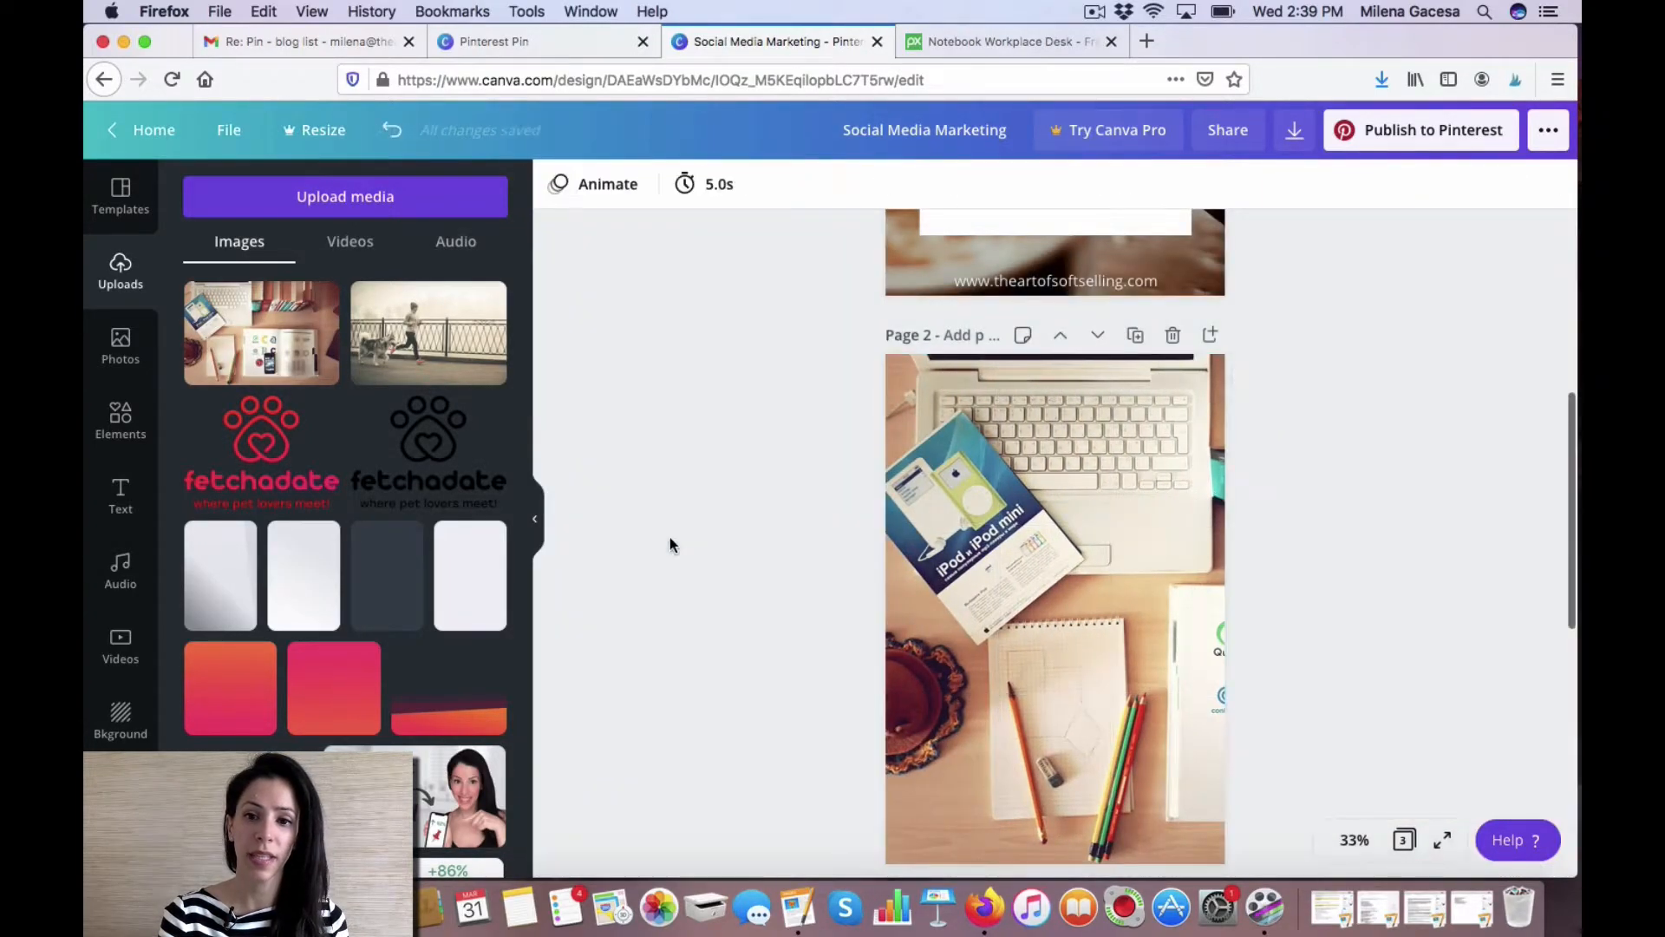
Set the transparency of the white panel on page 1 to 84.
{"action": "scroll", "coordinate": [838, 472], "scroll_direction": "up", "scroll_amount": 5}
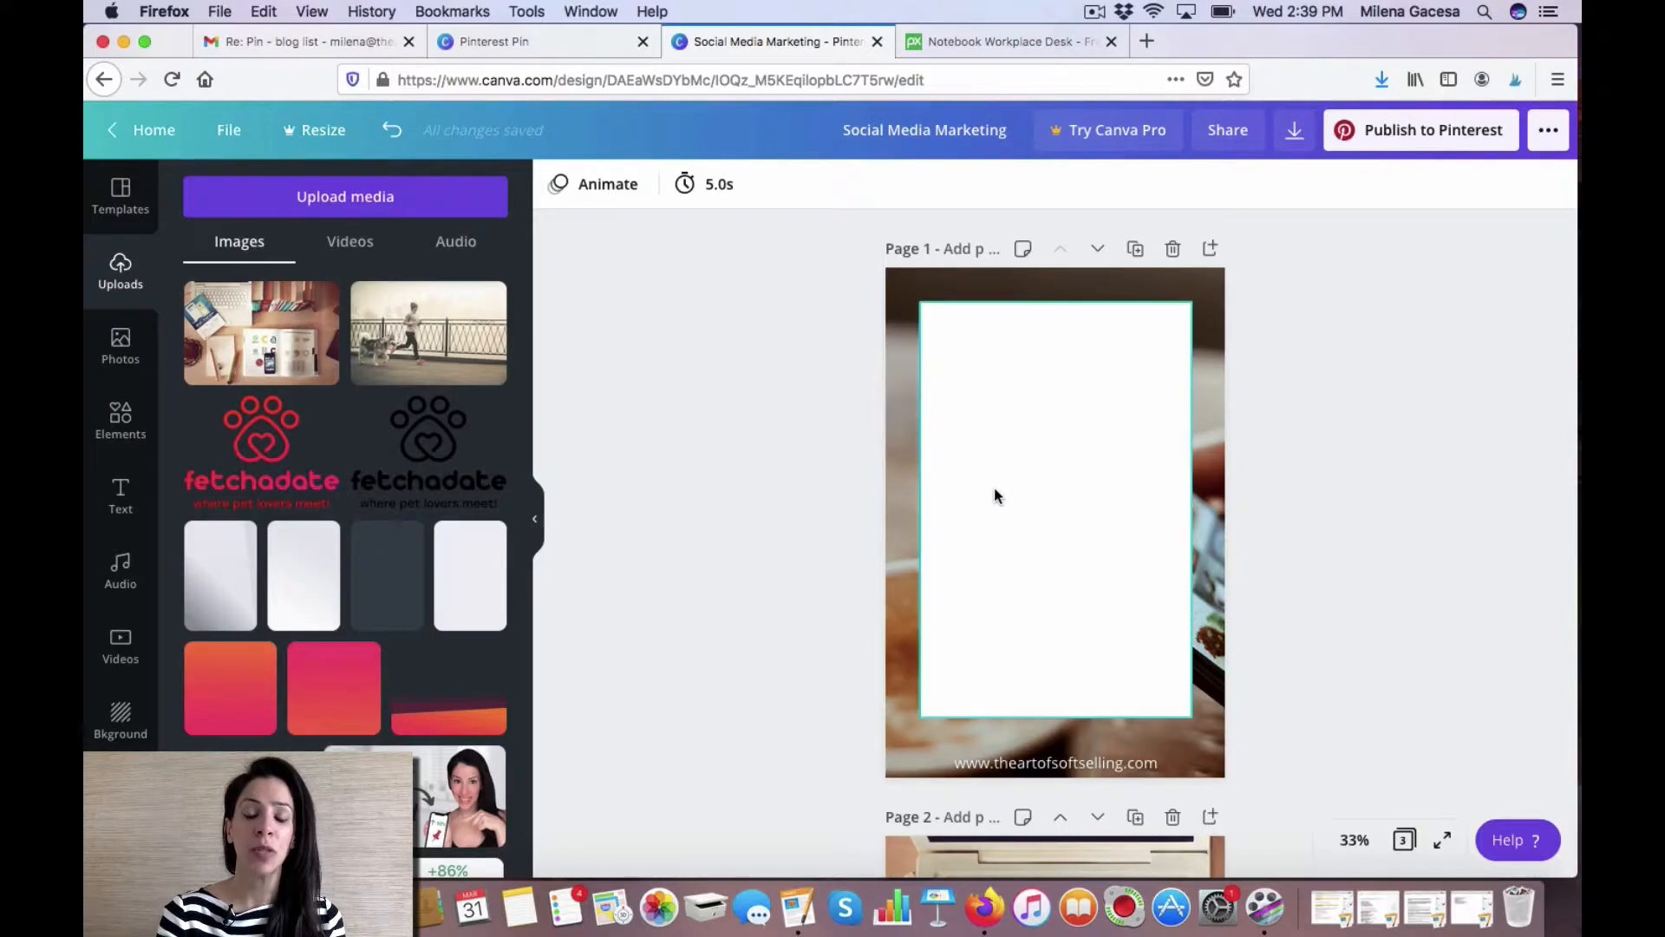
{"action": "left_click", "coordinate": [1039, 499]}
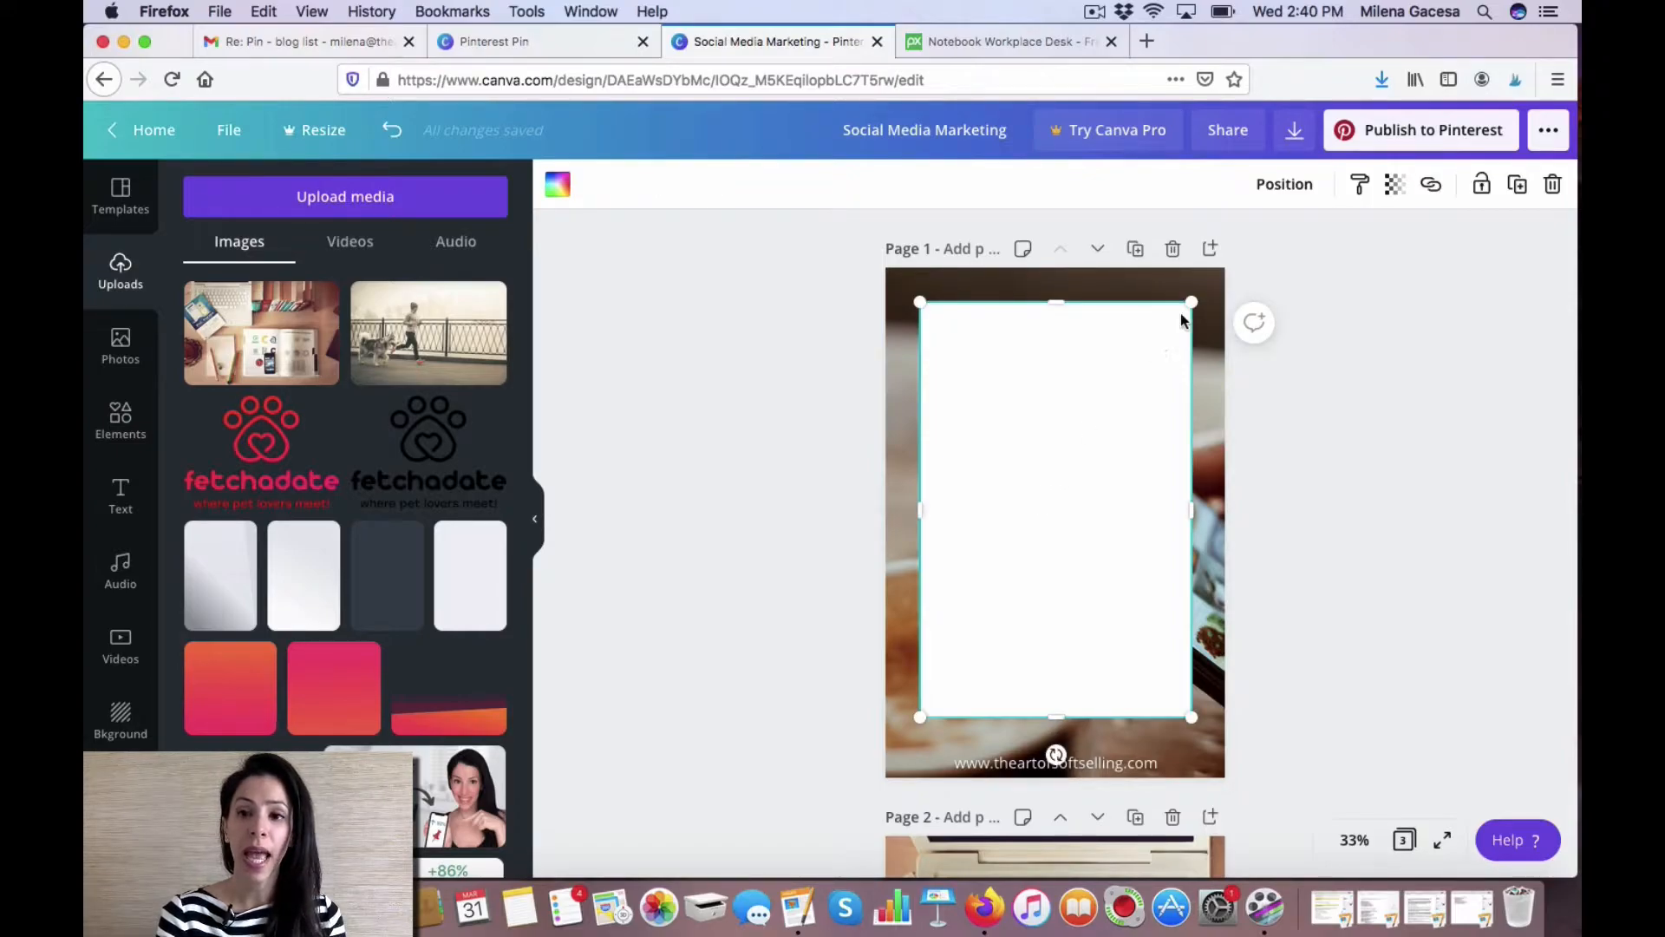
{"action": "left_click", "coordinate": [1394, 188]}
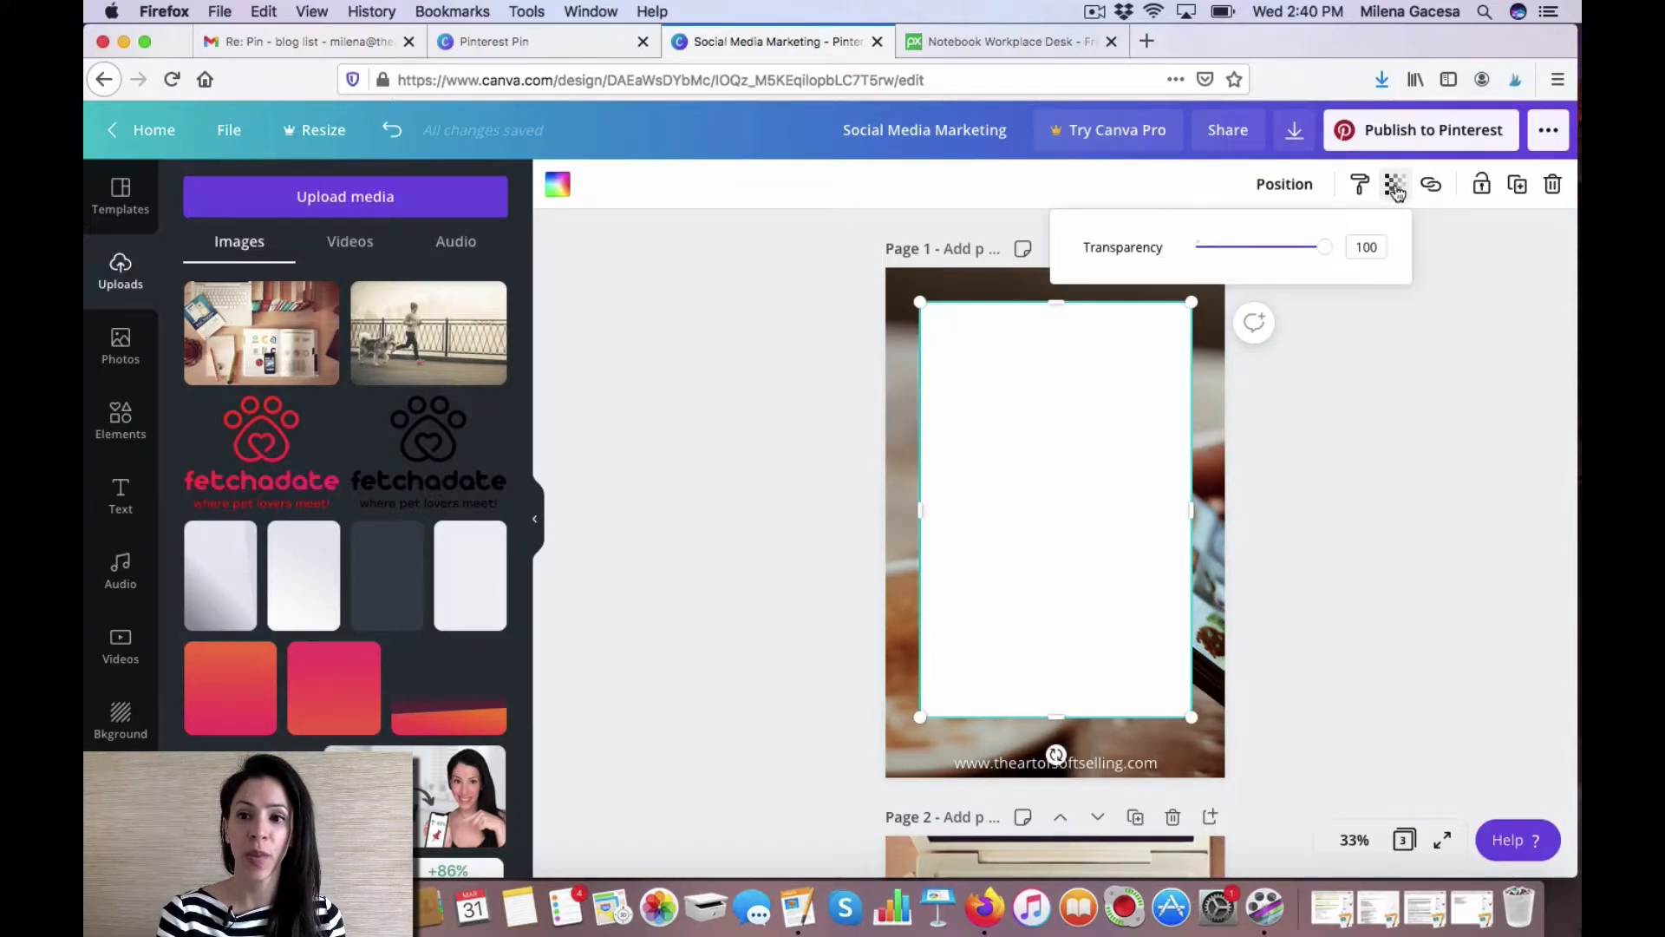
{"action": "left_click_drag", "start_coordinate": [1321, 250], "coordinate": [1305, 255]}
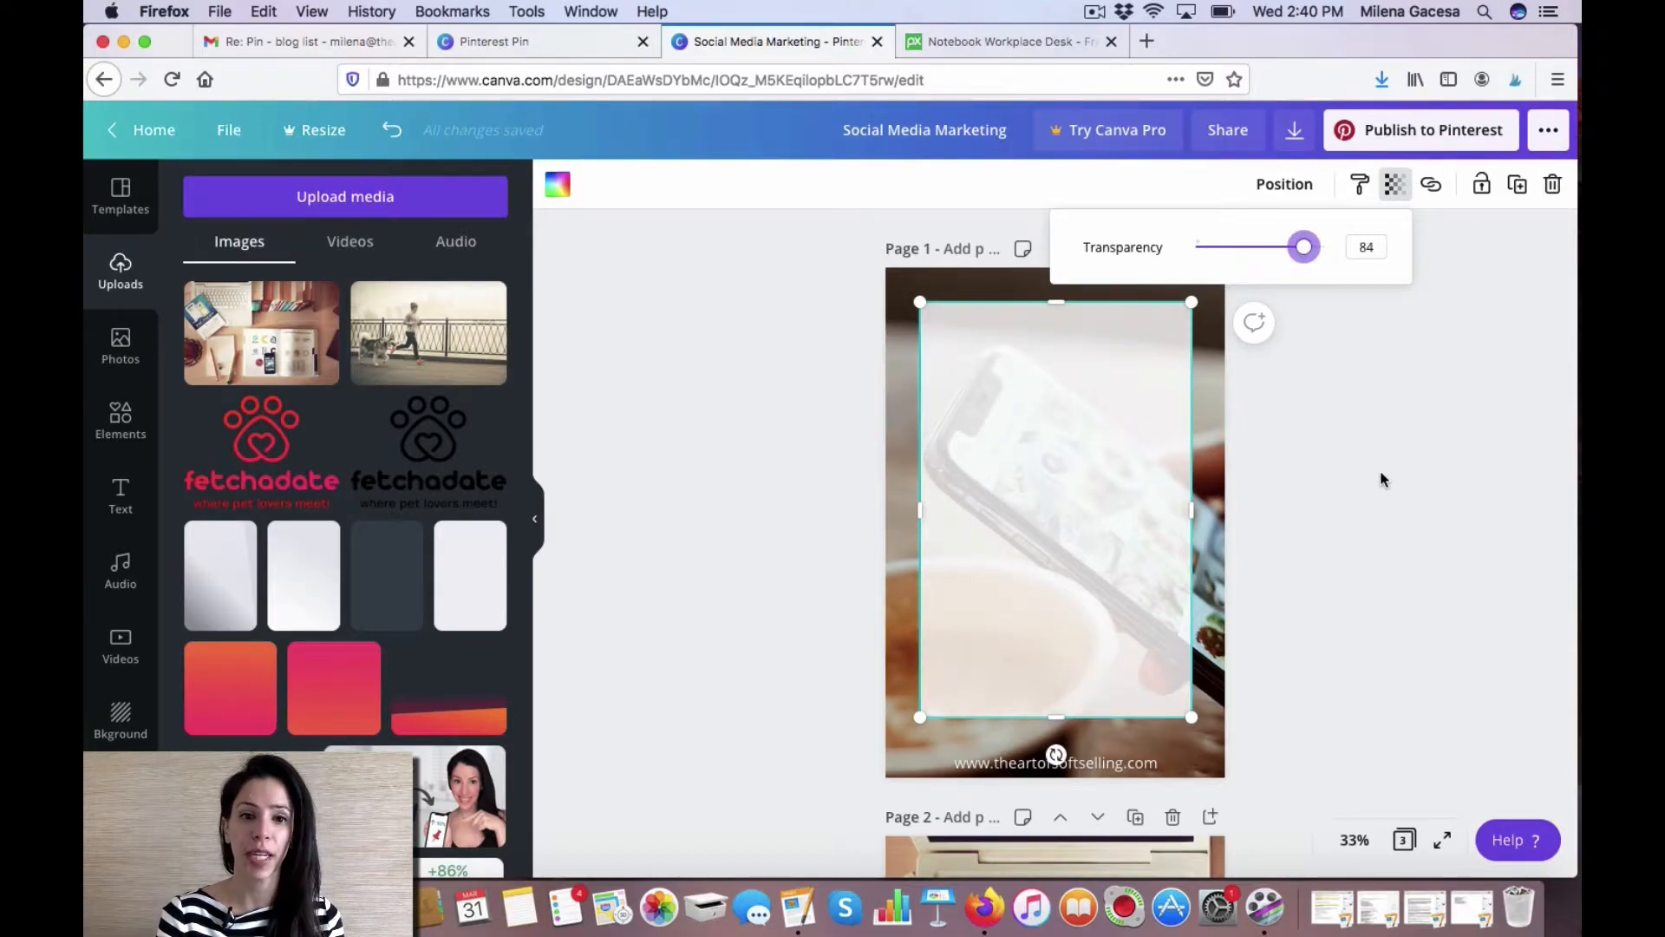
{"action": "left_click", "coordinate": [1380, 473]}
{"action": "left_click", "coordinate": [1381, 472]}
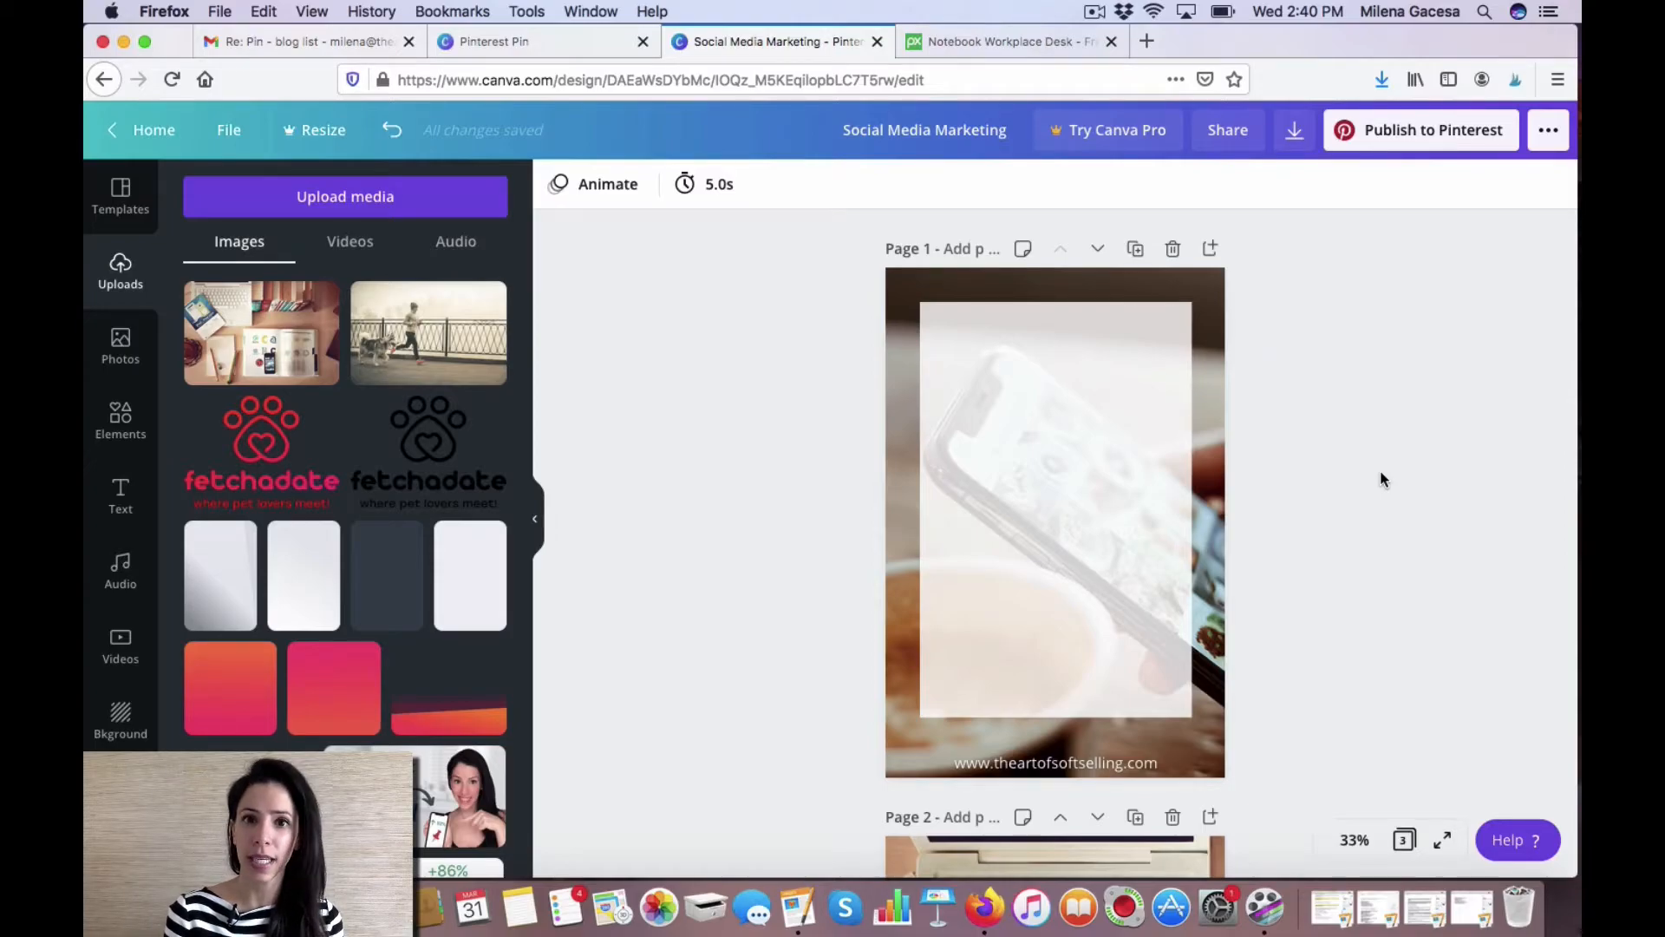
Add a heading to page 1 and set its font to Anton.
{"action": "left_click", "coordinate": [121, 496]}
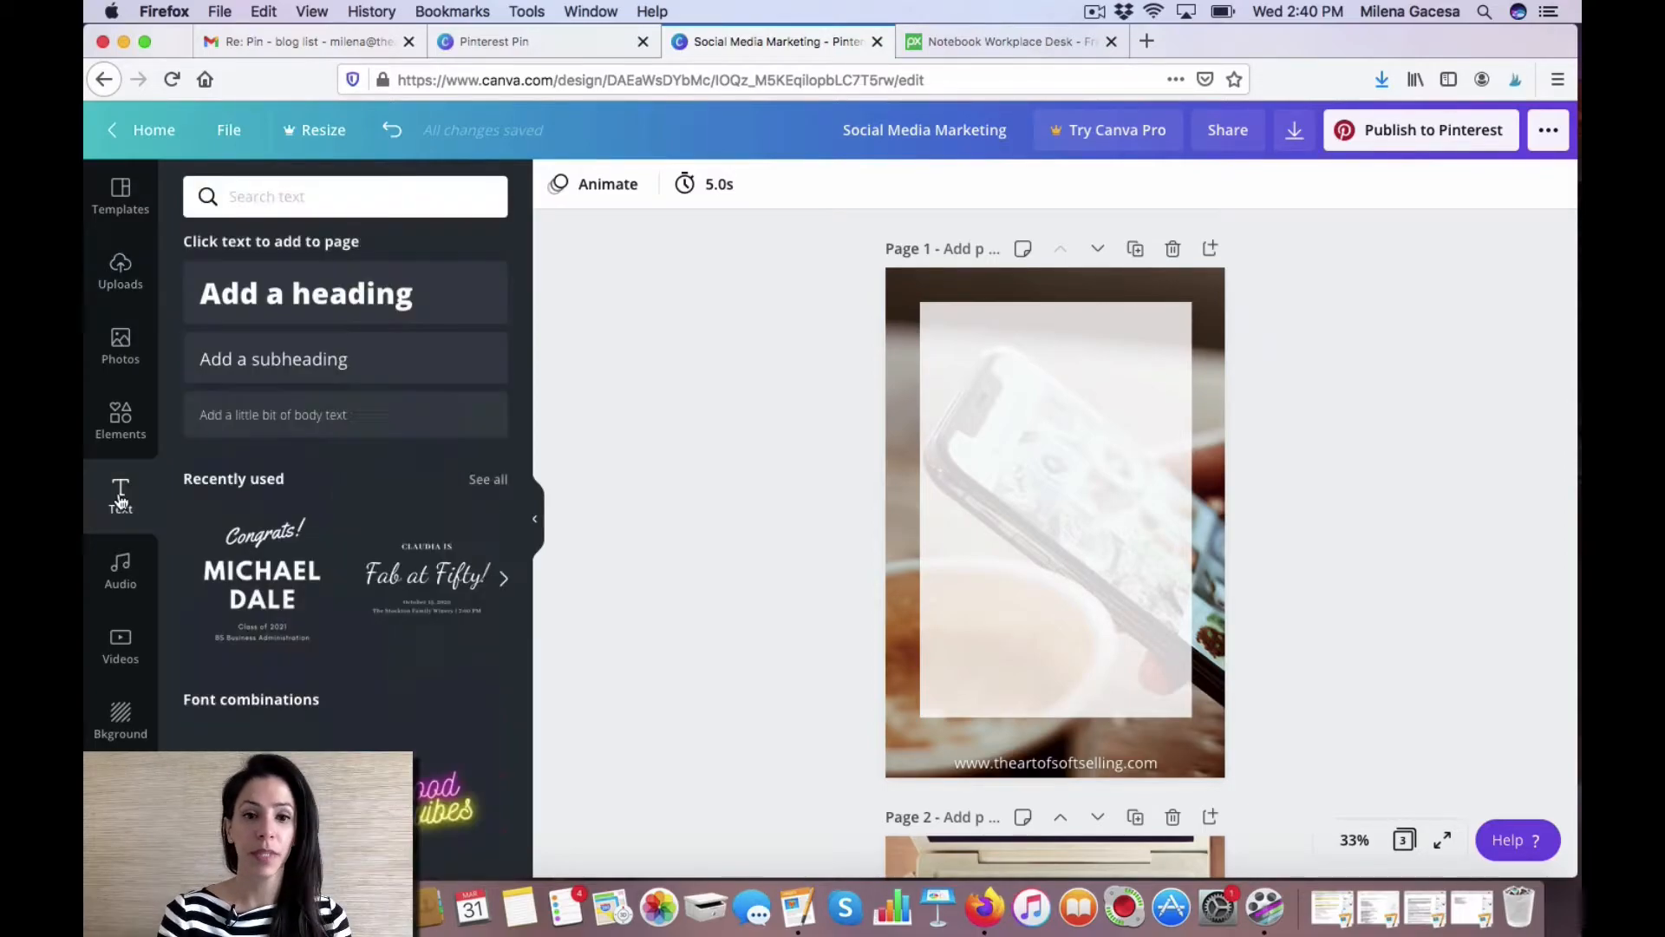
{"action": "left_click", "coordinate": [341, 298]}
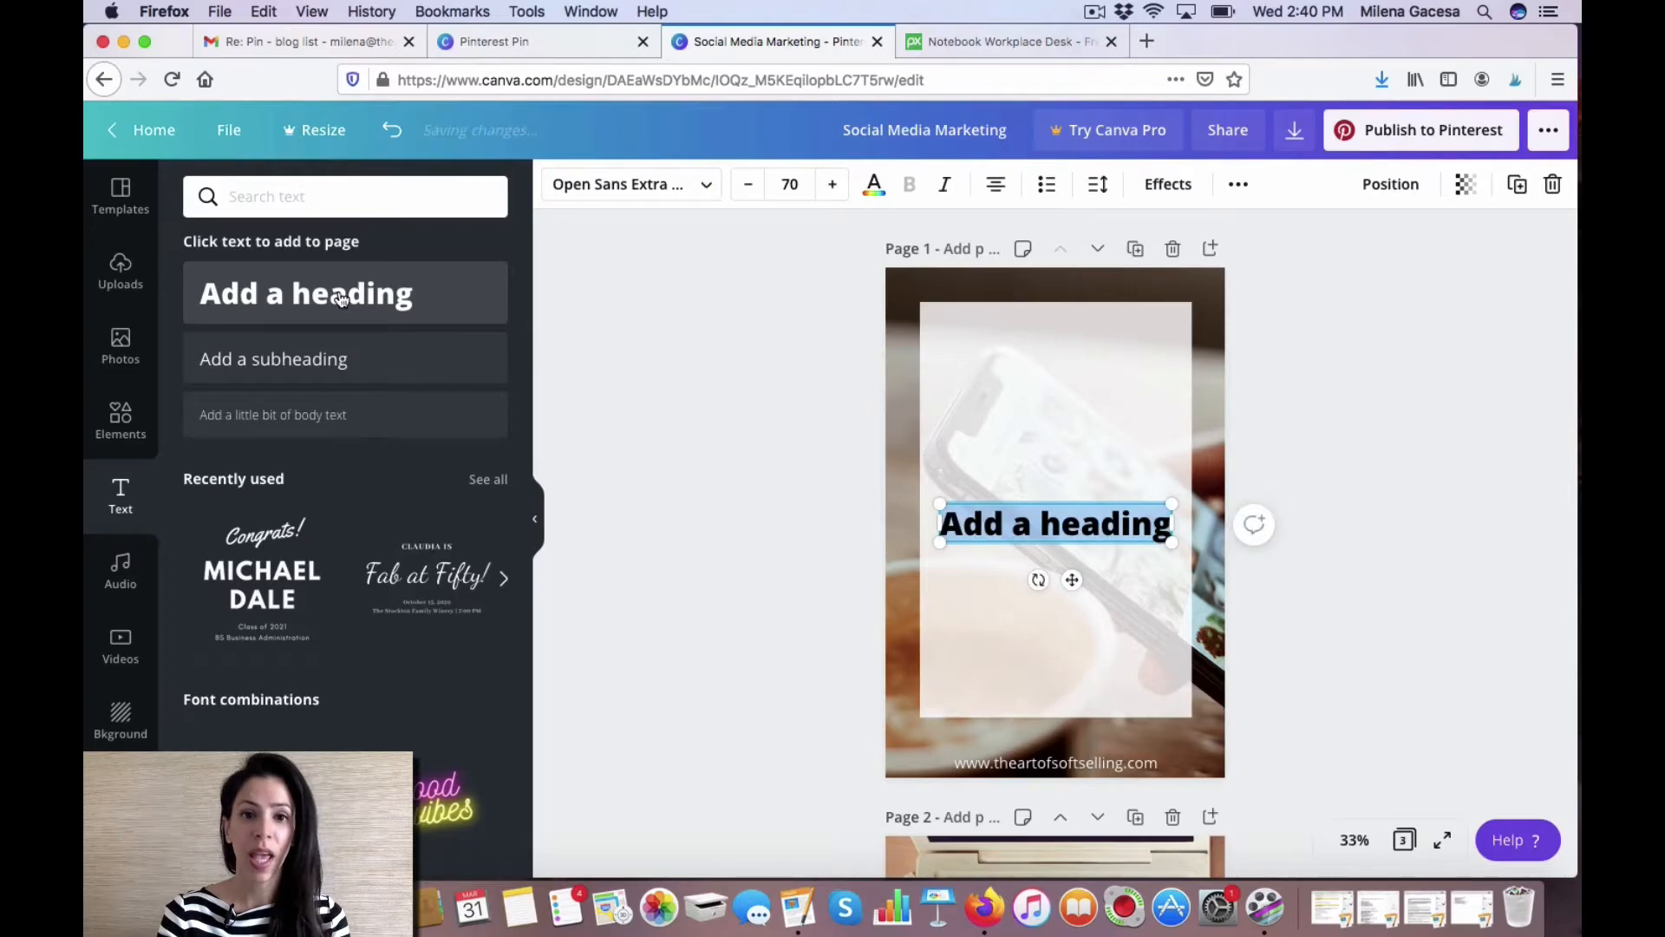
{"action": "left_click", "coordinate": [705, 189]}
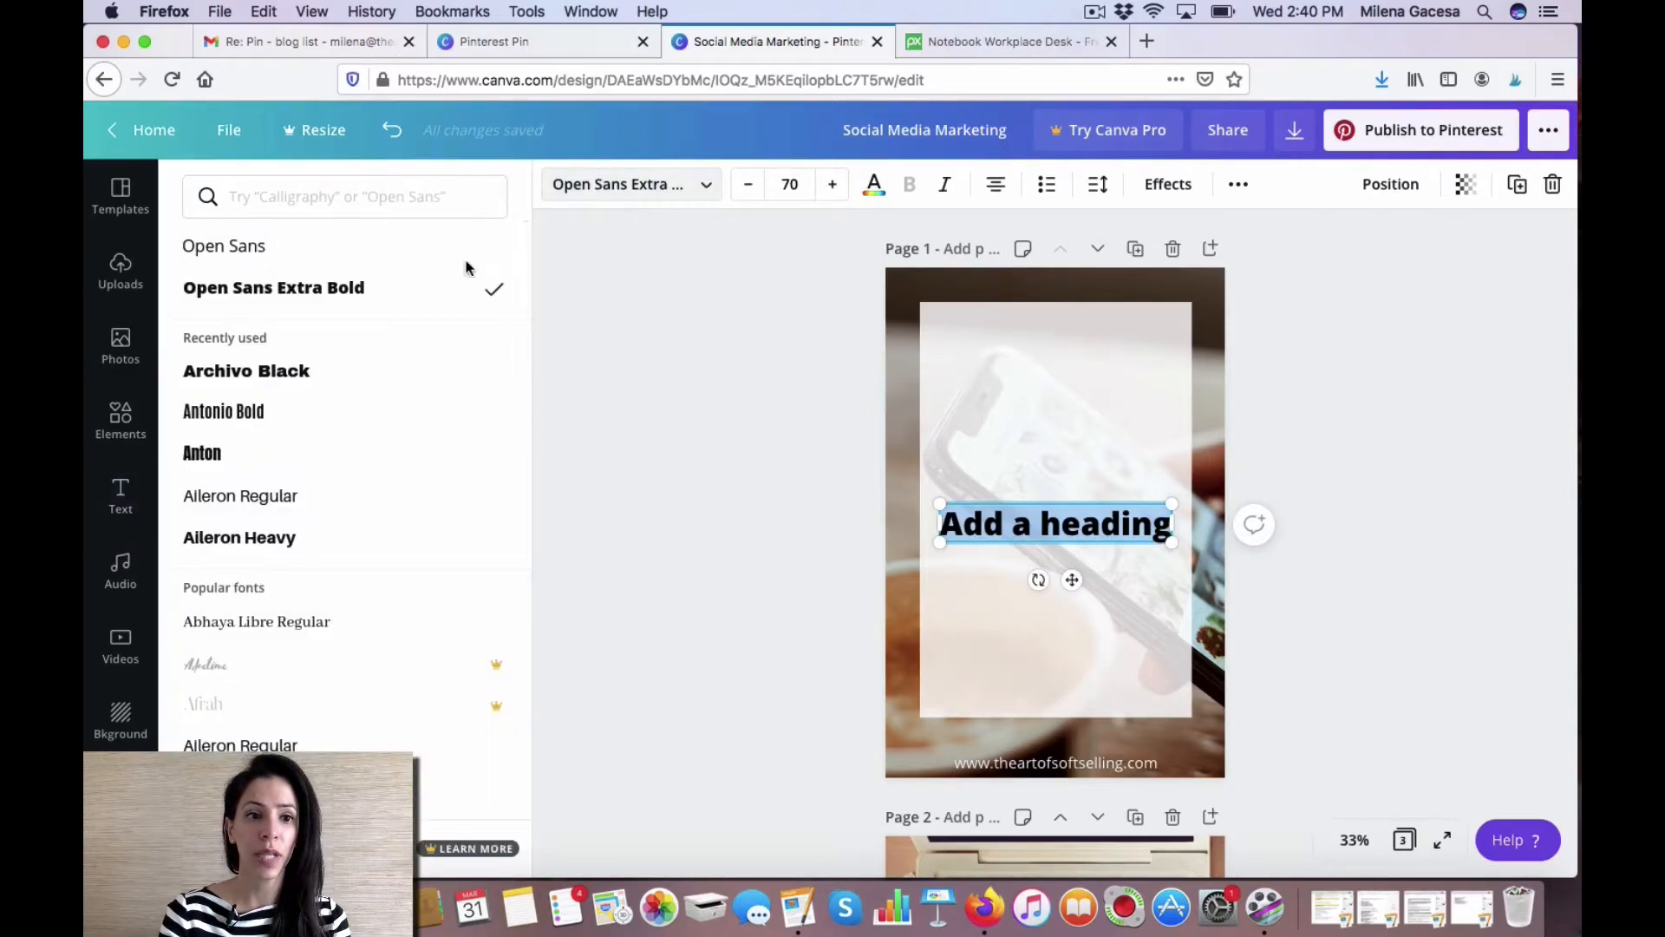
{"action": "left_click", "coordinate": [264, 464]}
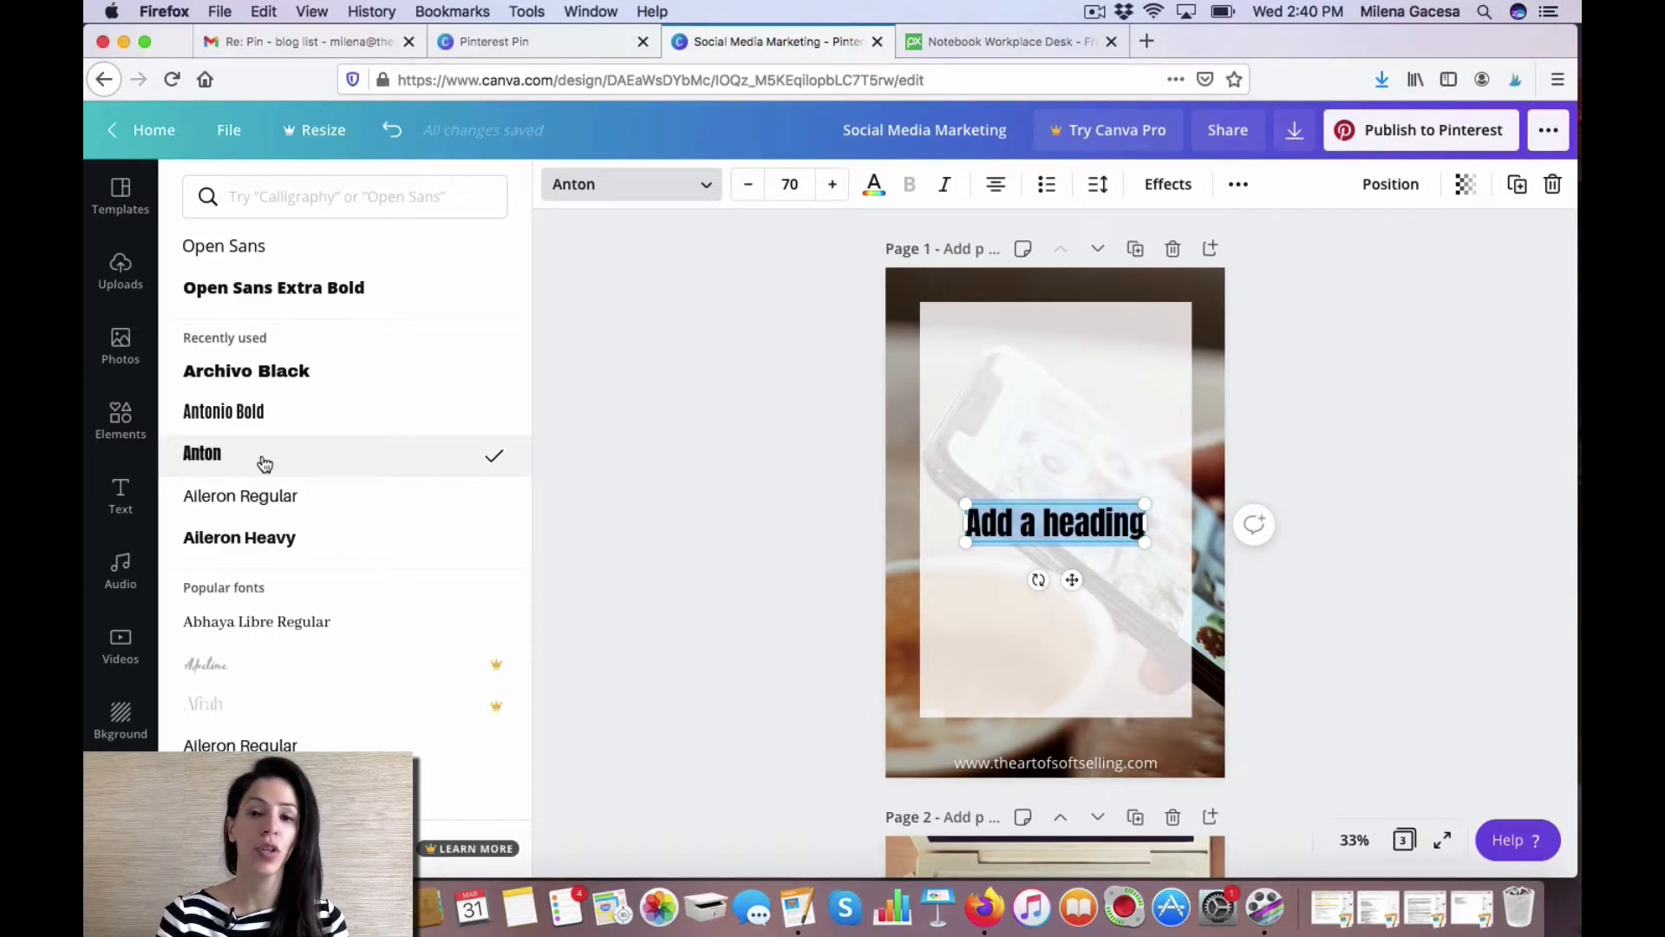
Make the heading uppercase and move it near the top of the white panel.
{"action": "left_click", "coordinate": [1240, 187]}
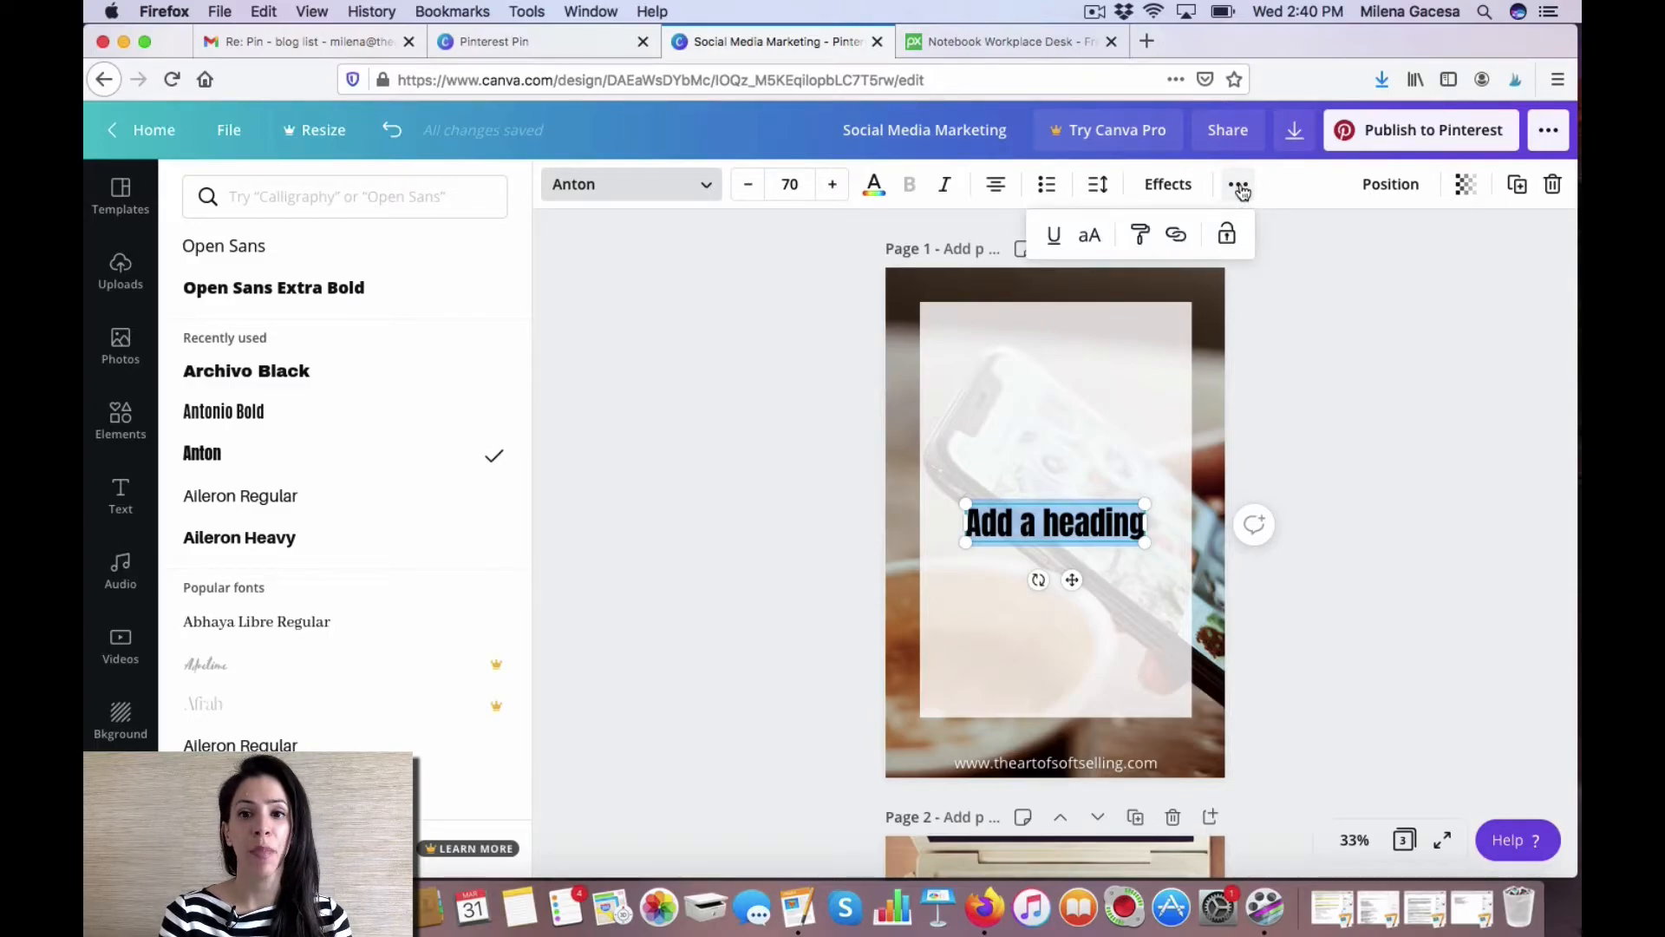
{"action": "left_click", "coordinate": [1091, 241]}
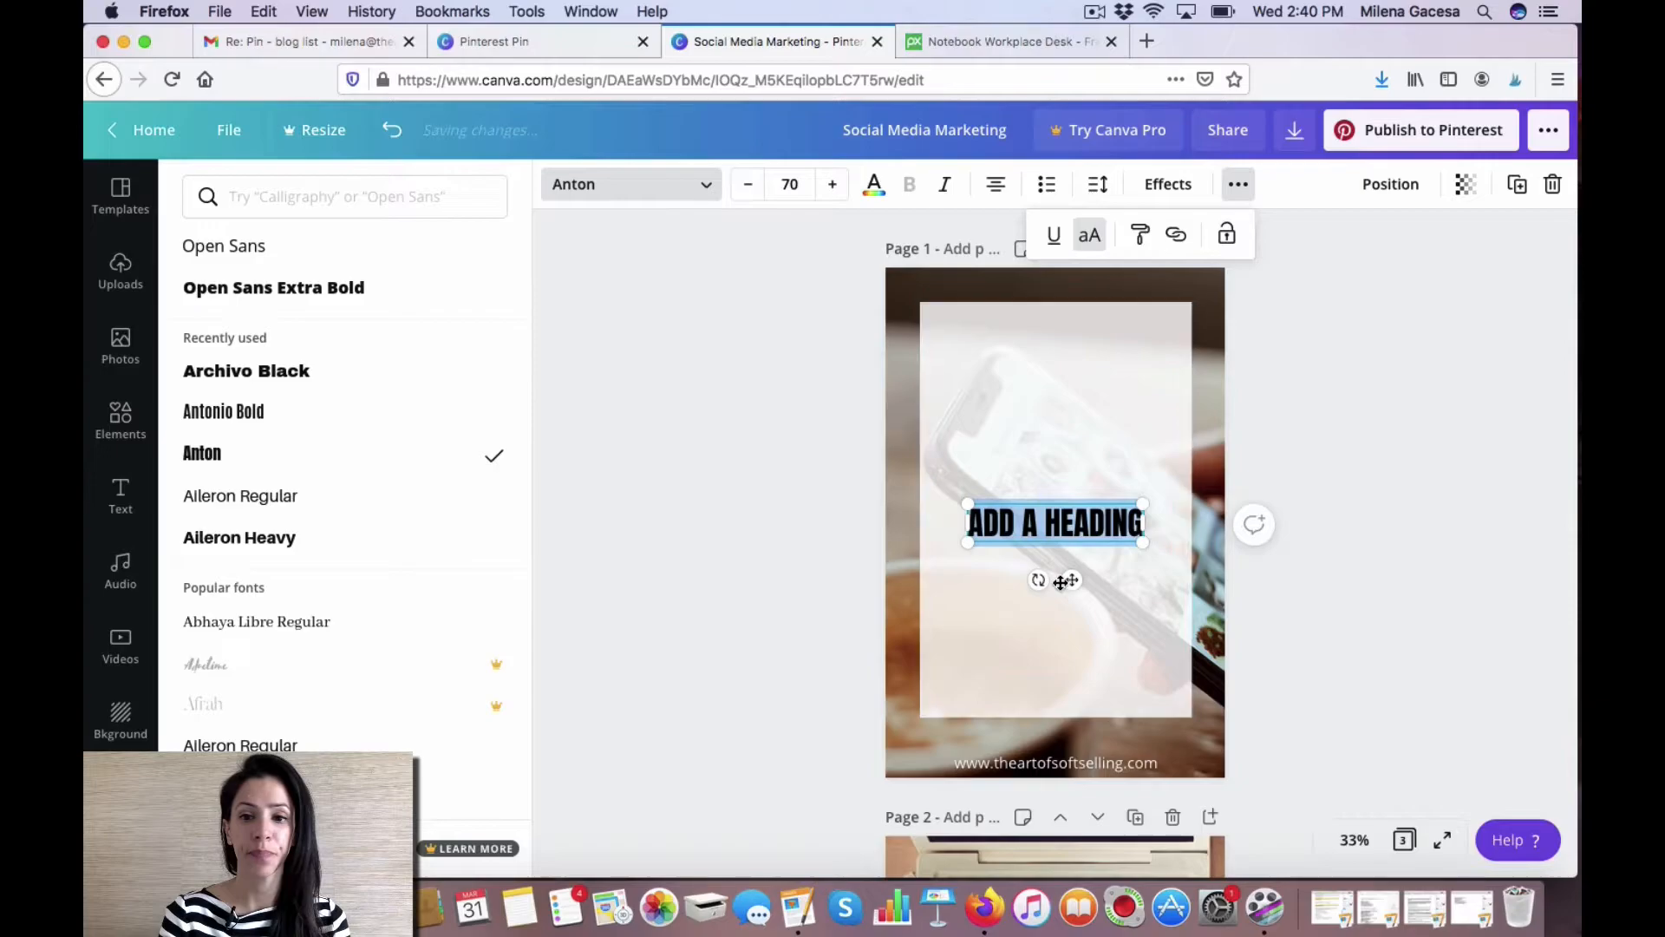
{"action": "left_click_drag", "start_coordinate": [1068, 580], "coordinate": [1072, 417]}
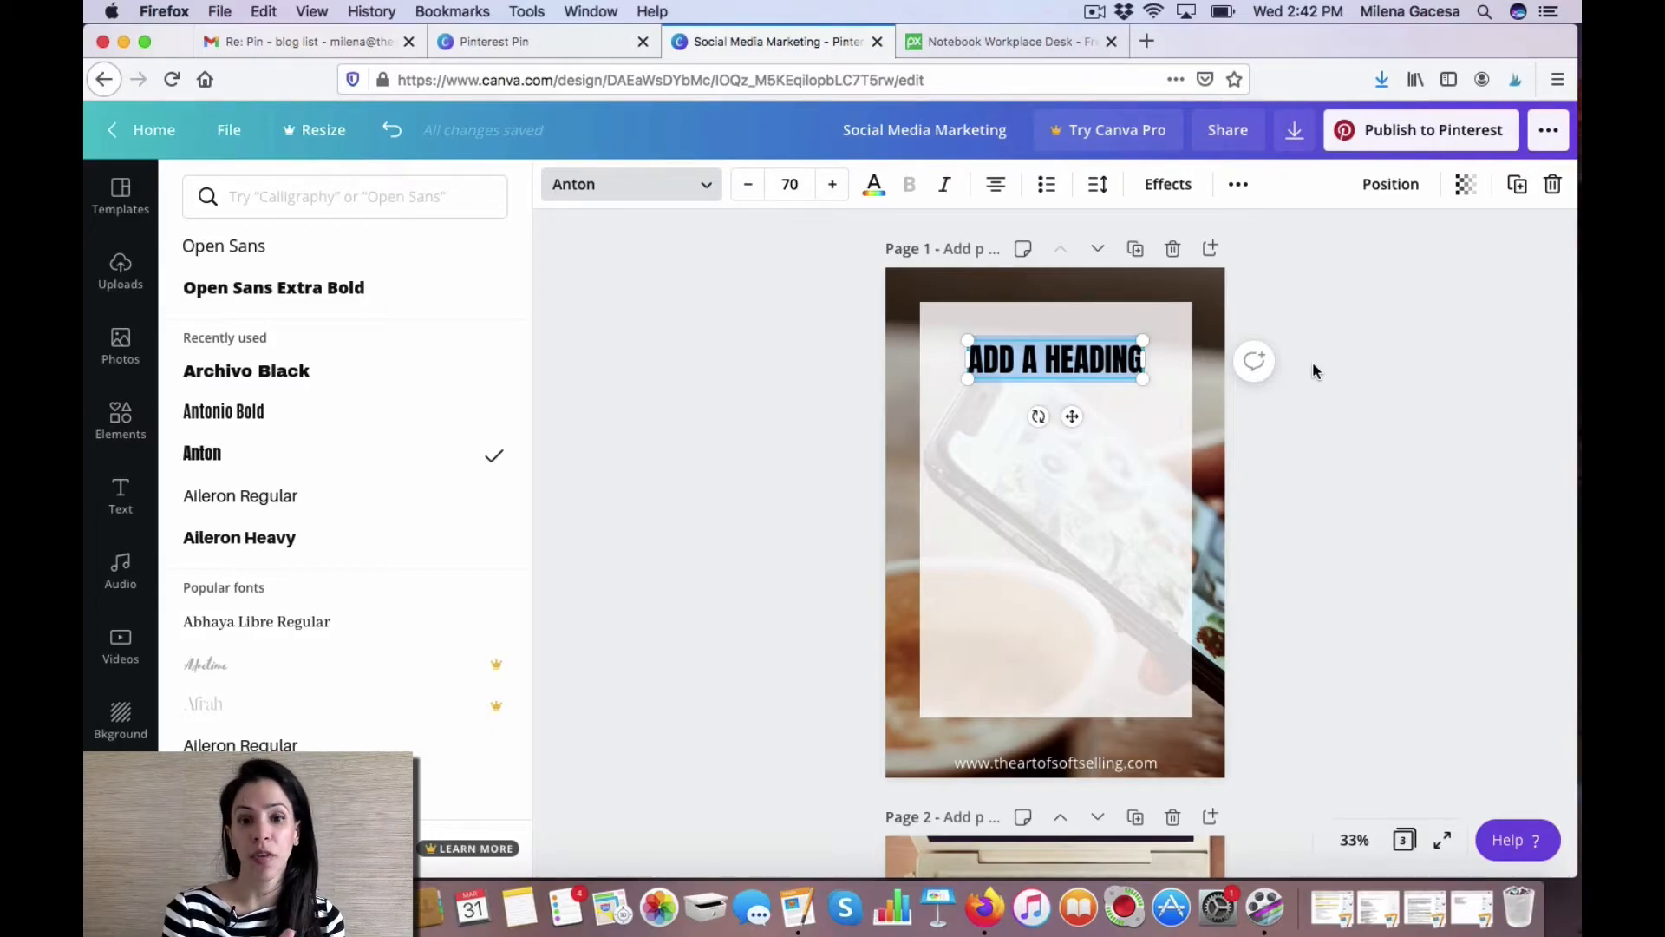
Replace the heading text with HOW TO CREATE THE PERFECT PIN and narrow its text box to fit the panel.
{"action": "type", "text": "HOW TO CREATE"}
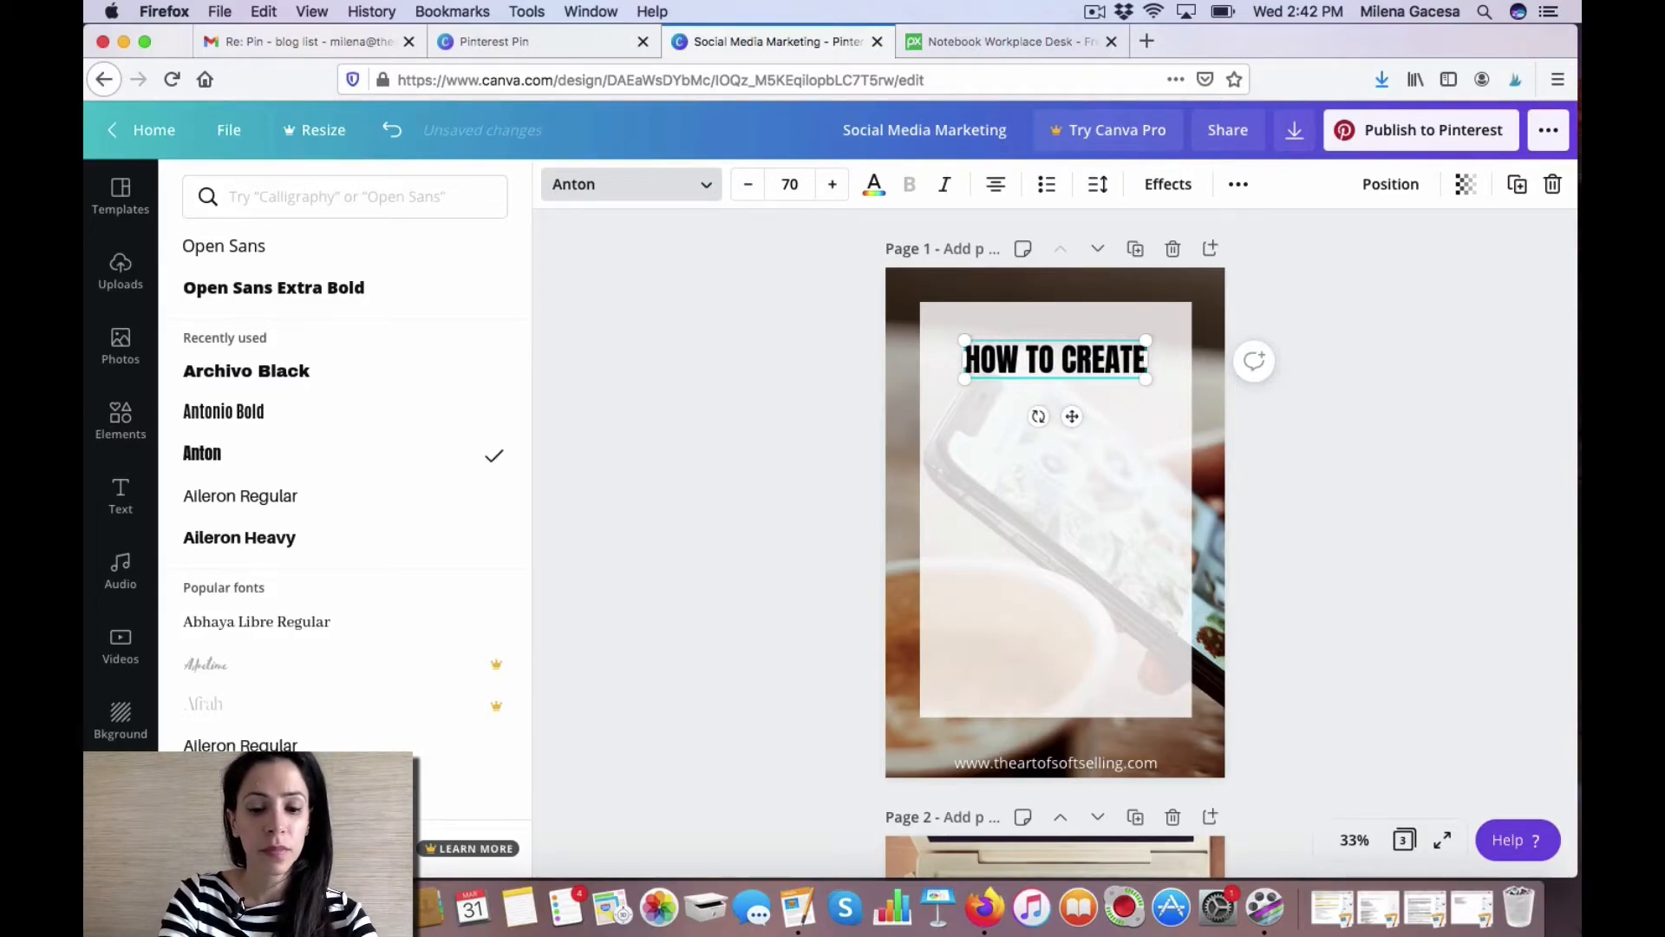
{"action": "type", "text": " THE PERFECT PIN"}
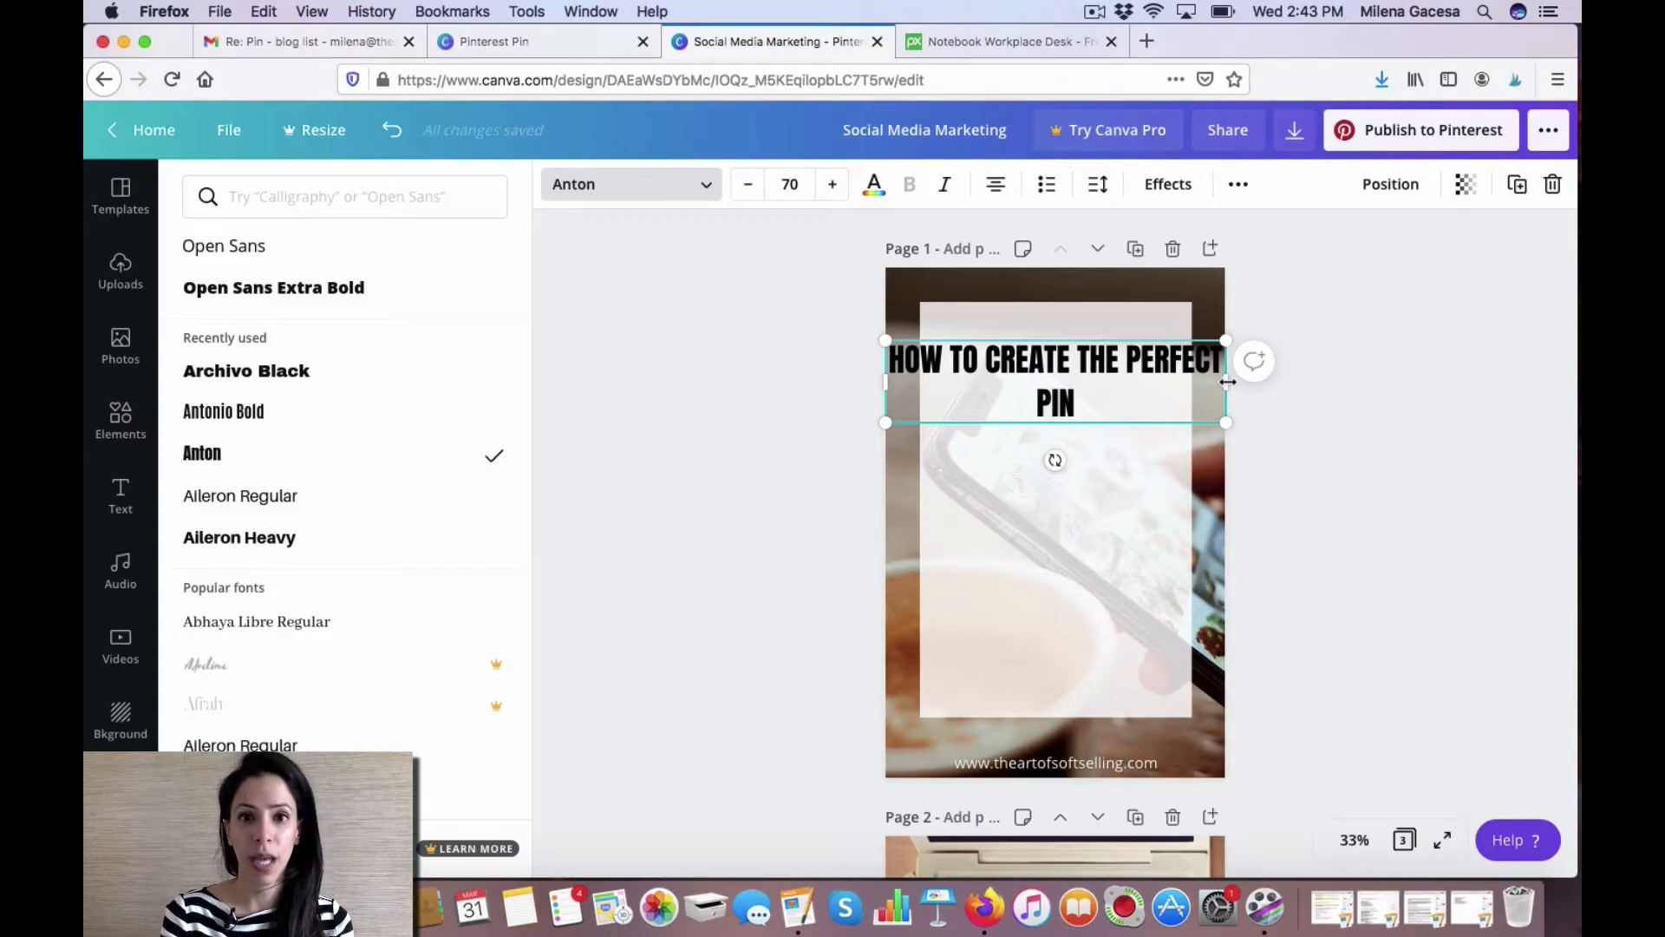
{"action": "left_click_drag", "start_coordinate": [1227, 381], "coordinate": [1088, 372]}
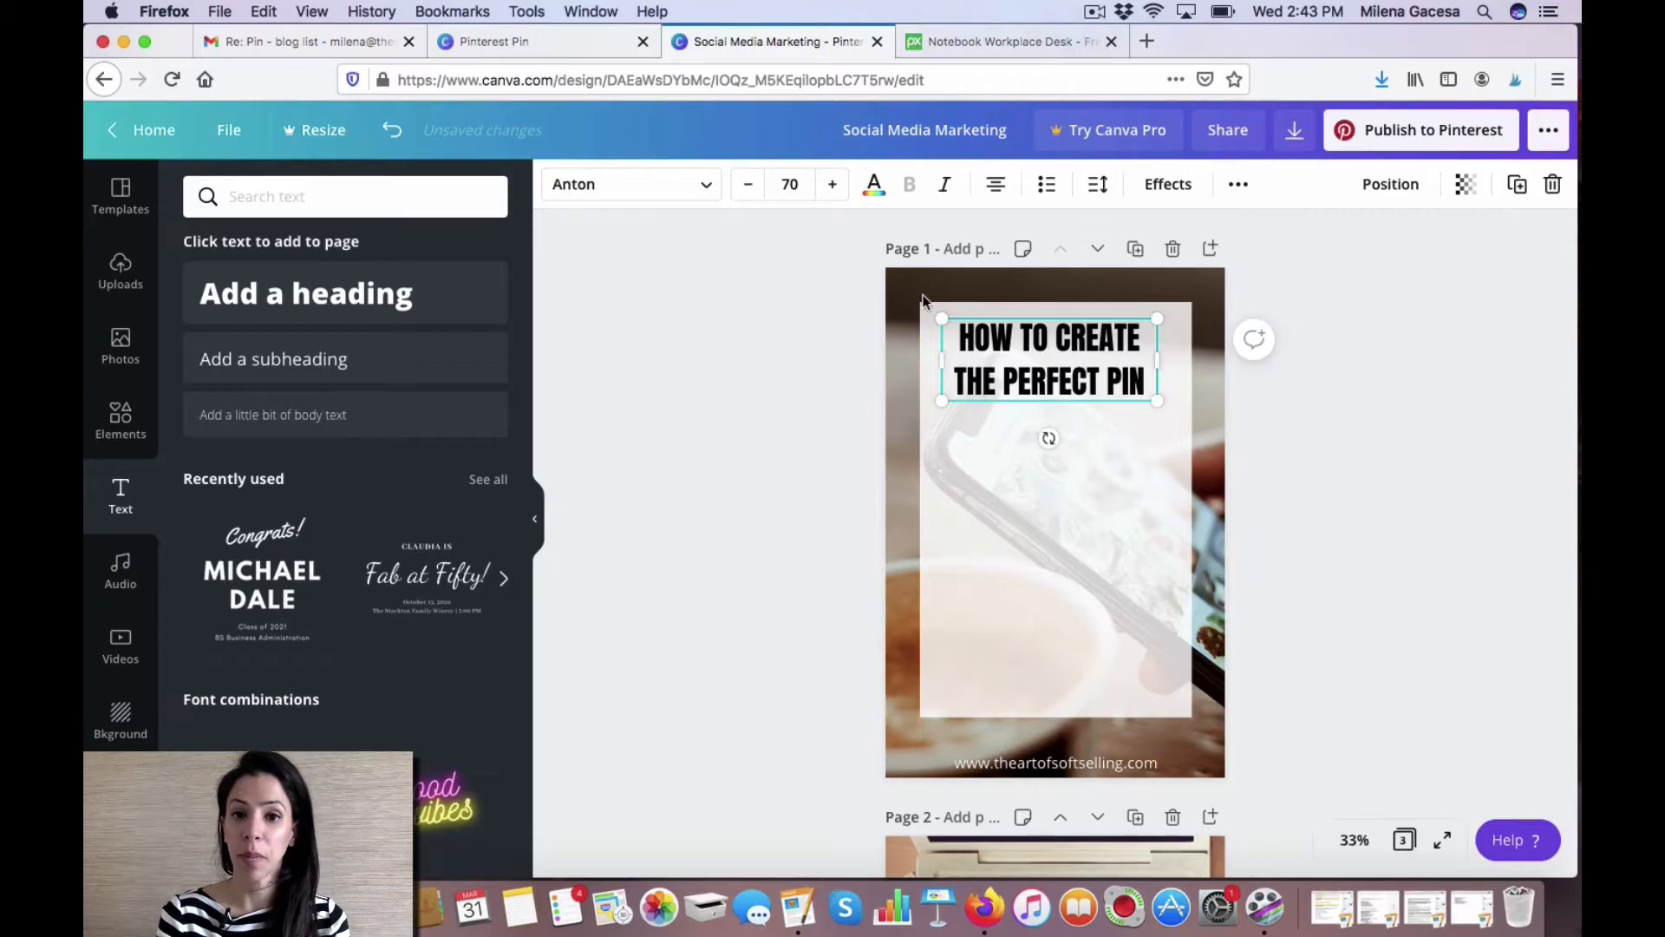
Adjust the heading's font size, finishing at 111.
{"action": "left_click", "coordinate": [833, 186]}
{"action": "left_click", "coordinate": [833, 185]}
{"action": "left_click", "coordinate": [833, 185]}
{"action": "left_click", "coordinate": [832, 186]}
{"action": "left_click", "coordinate": [802, 185]}
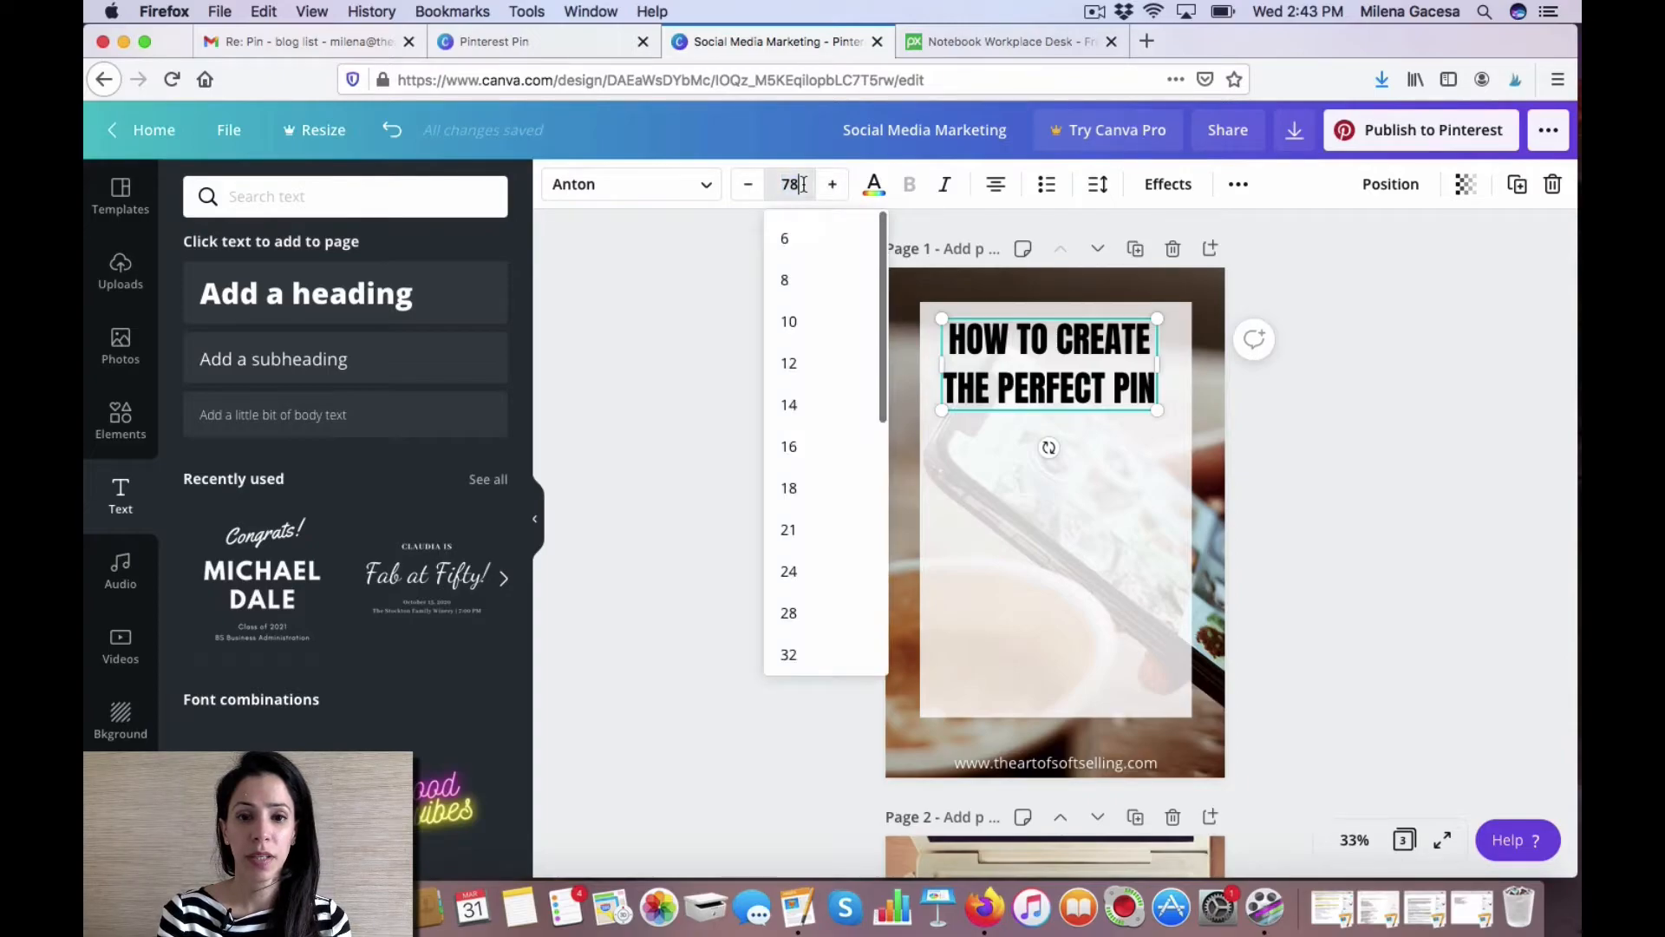
{"action": "left_click", "coordinate": [794, 185]}
{"action": "scroll", "coordinate": [839, 448], "scroll_direction": "down", "scroll_amount": 2}
{"action": "scroll", "coordinate": [840, 448], "scroll_direction": "down", "scroll_amount": 5}
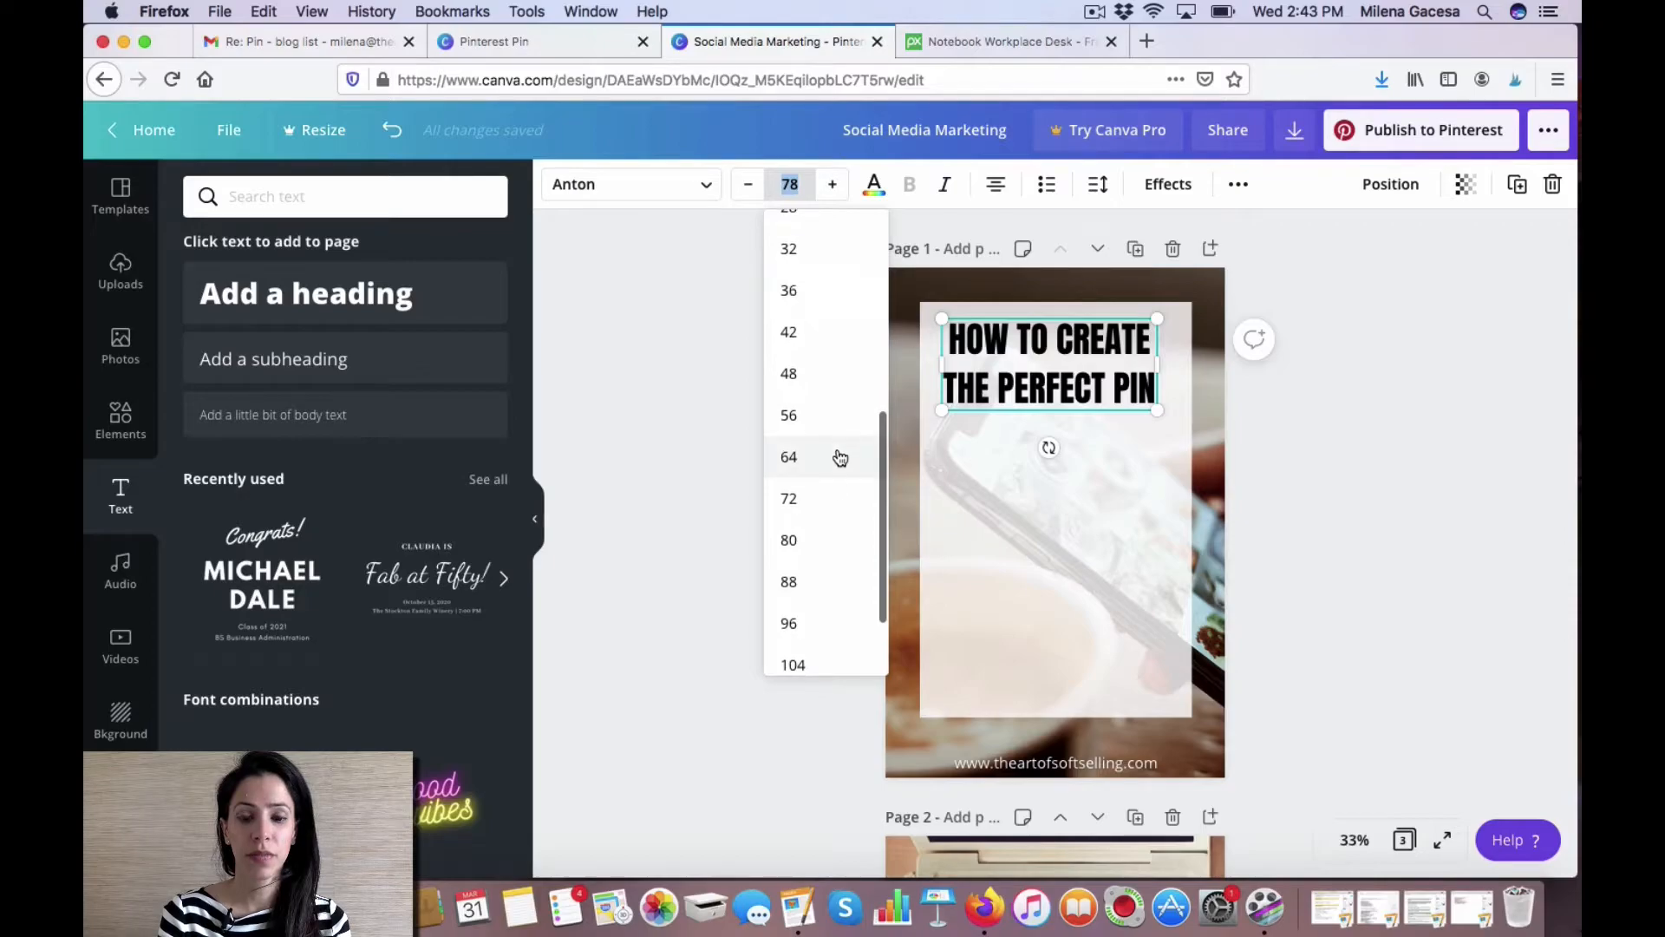
{"action": "left_click", "coordinate": [808, 583]}
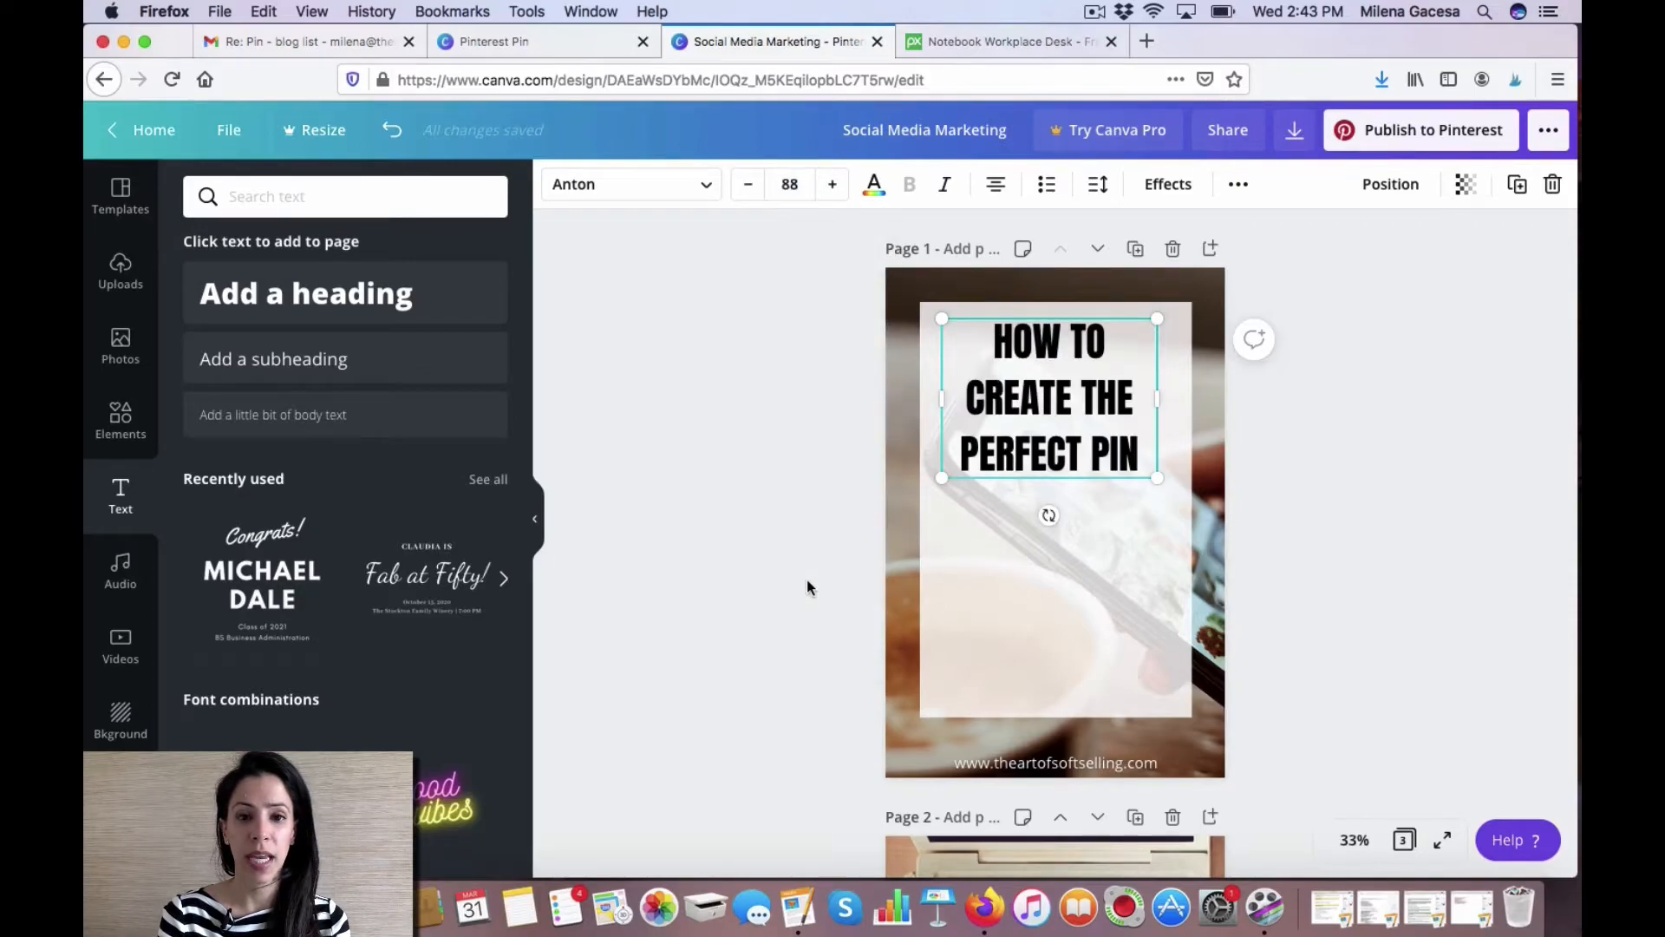
{"action": "left_click", "coordinate": [809, 187]}
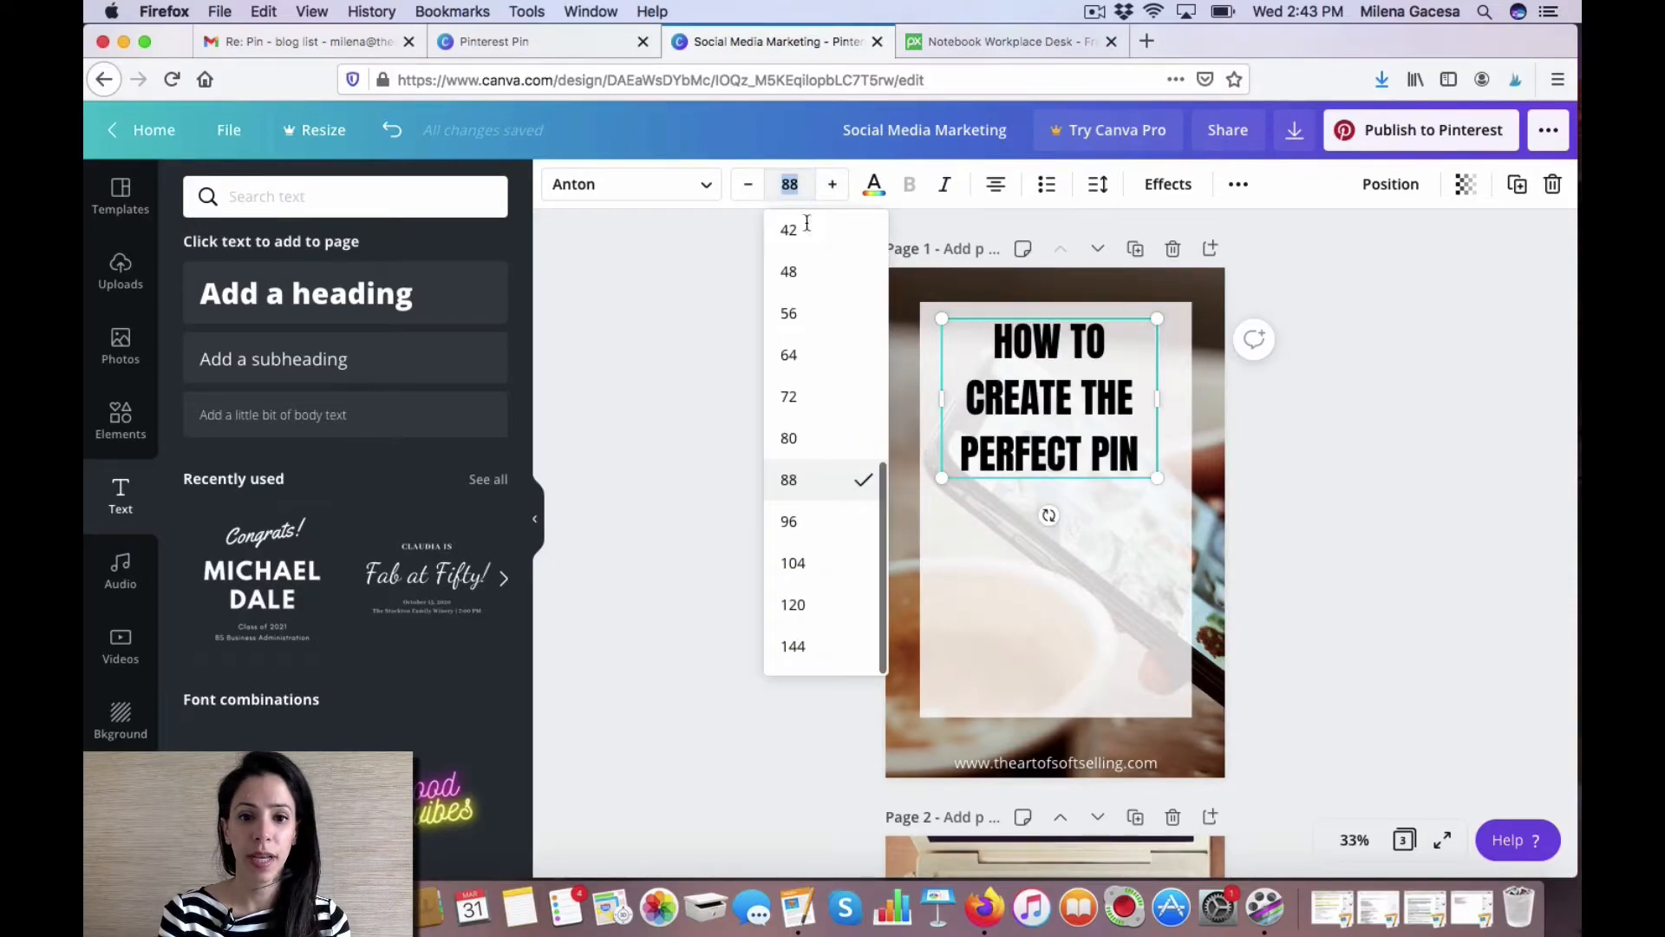
{"action": "left_click", "coordinate": [807, 606]}
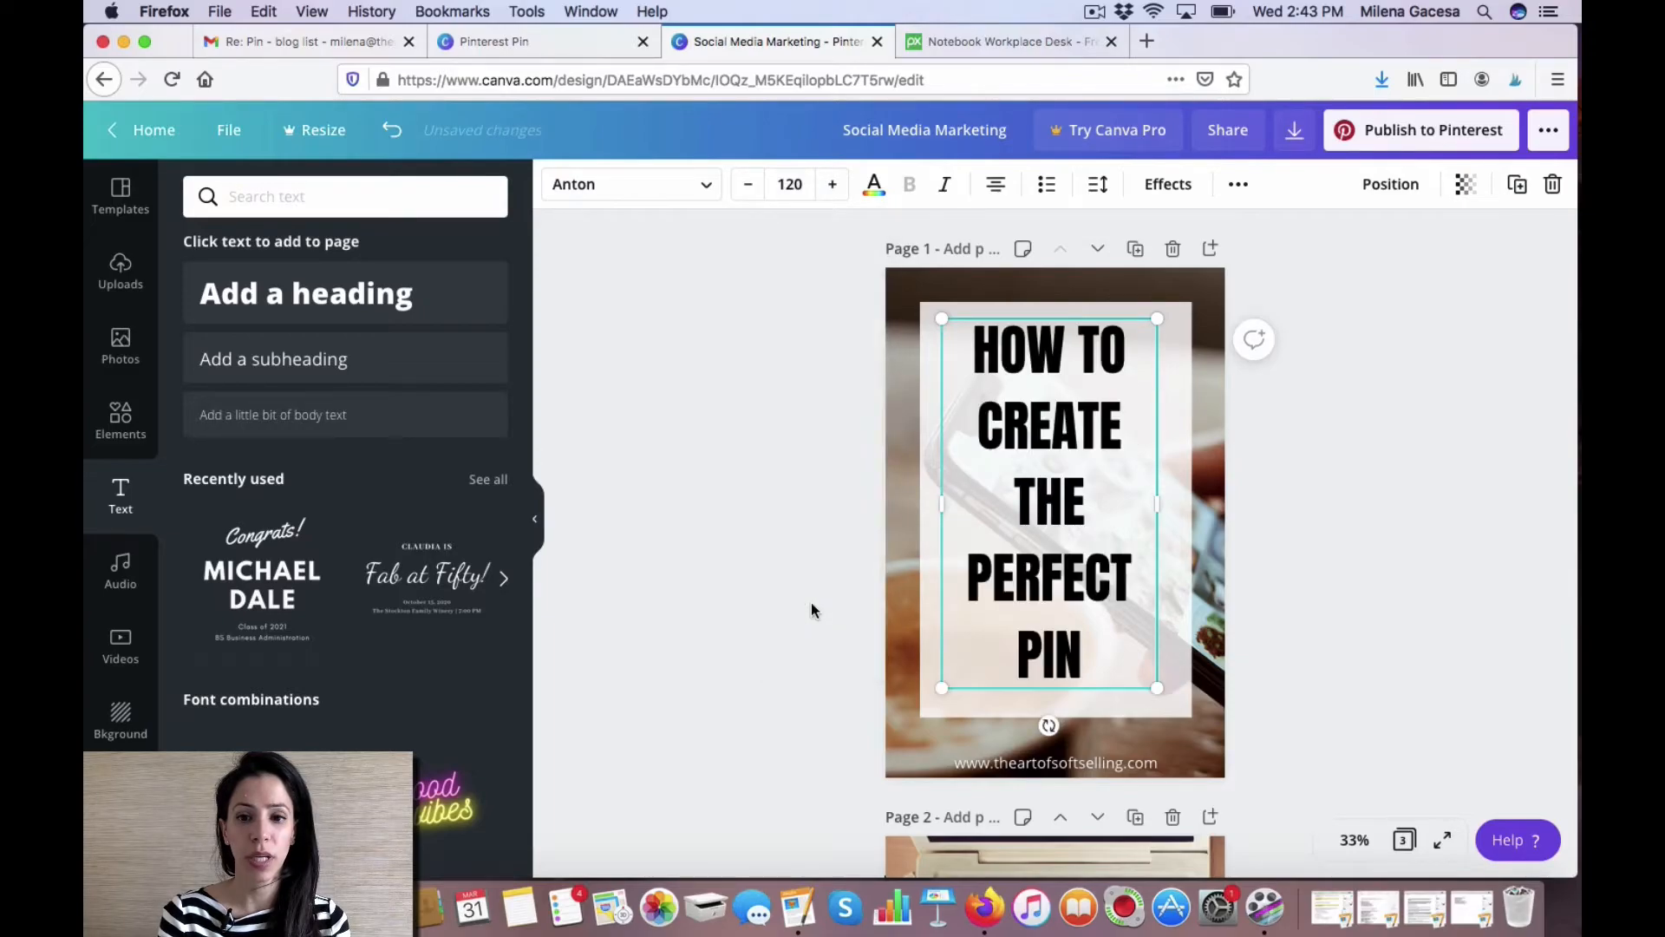
{"action": "left_click", "coordinate": [747, 186]}
{"action": "left_click", "coordinate": [746, 185]}
{"action": "left_click", "coordinate": [746, 185]}
{"action": "left_click", "coordinate": [747, 186]}
{"action": "left_click", "coordinate": [747, 185]}
{"action": "left_click", "coordinate": [747, 185]}
{"action": "left_click", "coordinate": [747, 186]}
{"action": "left_click", "coordinate": [746, 186]}
{"action": "left_click", "coordinate": [747, 186]}
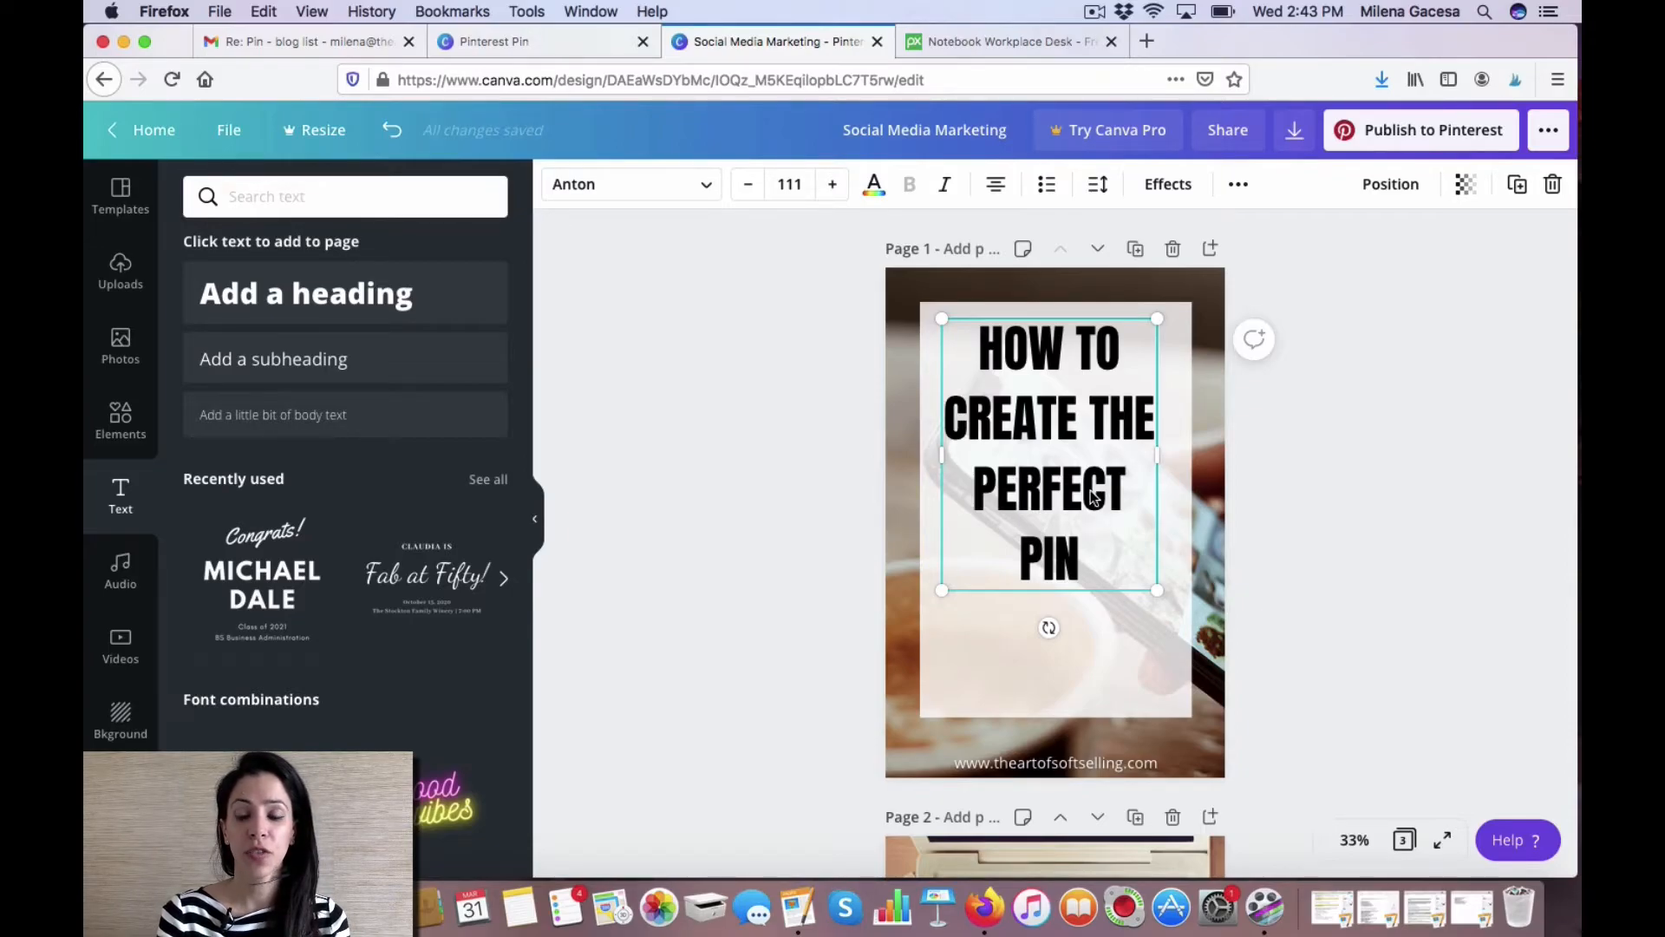
Delete the words PERFECT PIN from the main heading, leaving HOW TO CREATE THE.
{"action": "left_click_drag", "start_coordinate": [1083, 495], "coordinate": [978, 486]}
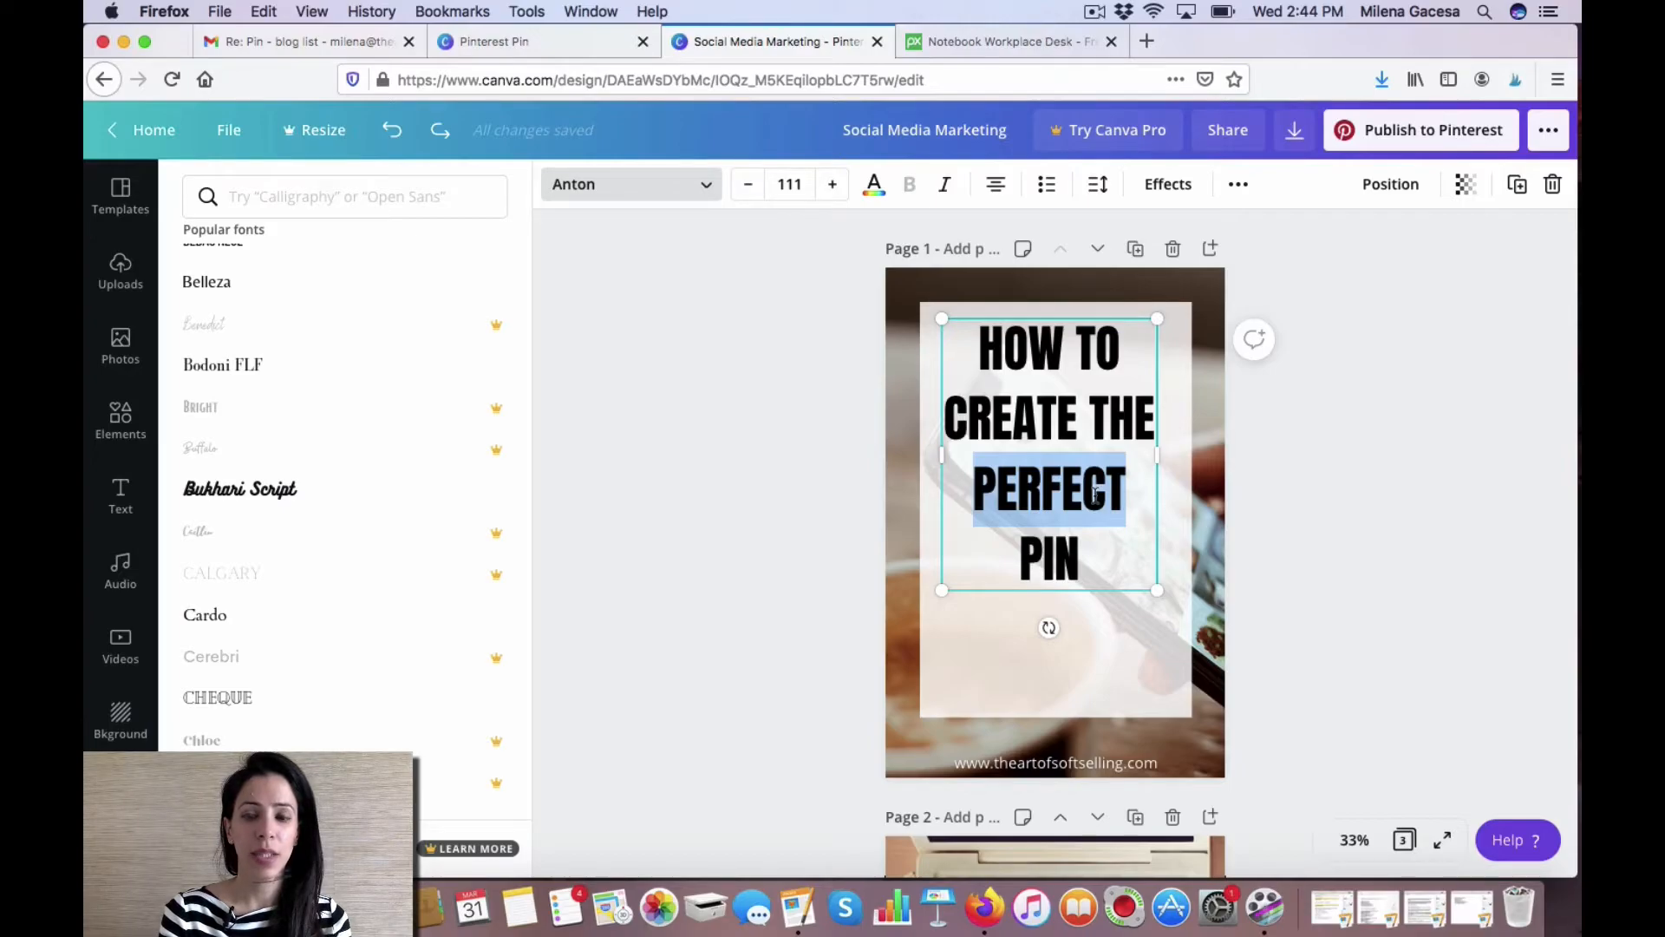
{"action": "left_click", "coordinate": [1097, 494]}
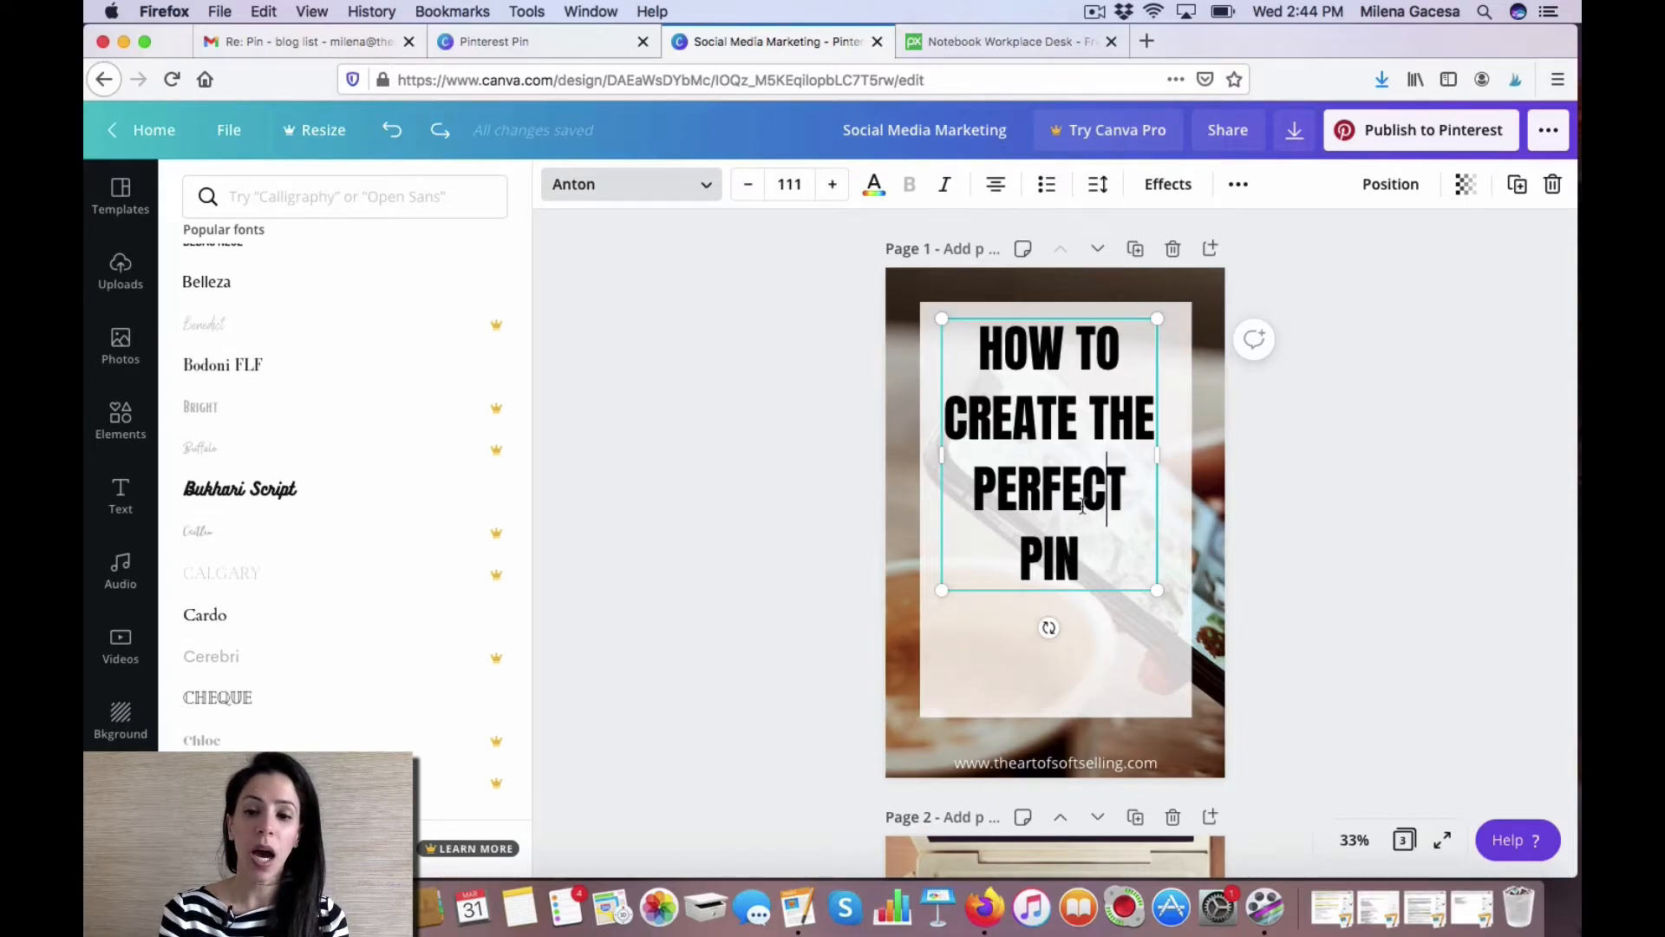
{"action": "left_click", "coordinate": [973, 496]}
{"action": "left_click_drag", "start_coordinate": [974, 497], "coordinate": [1118, 496]}
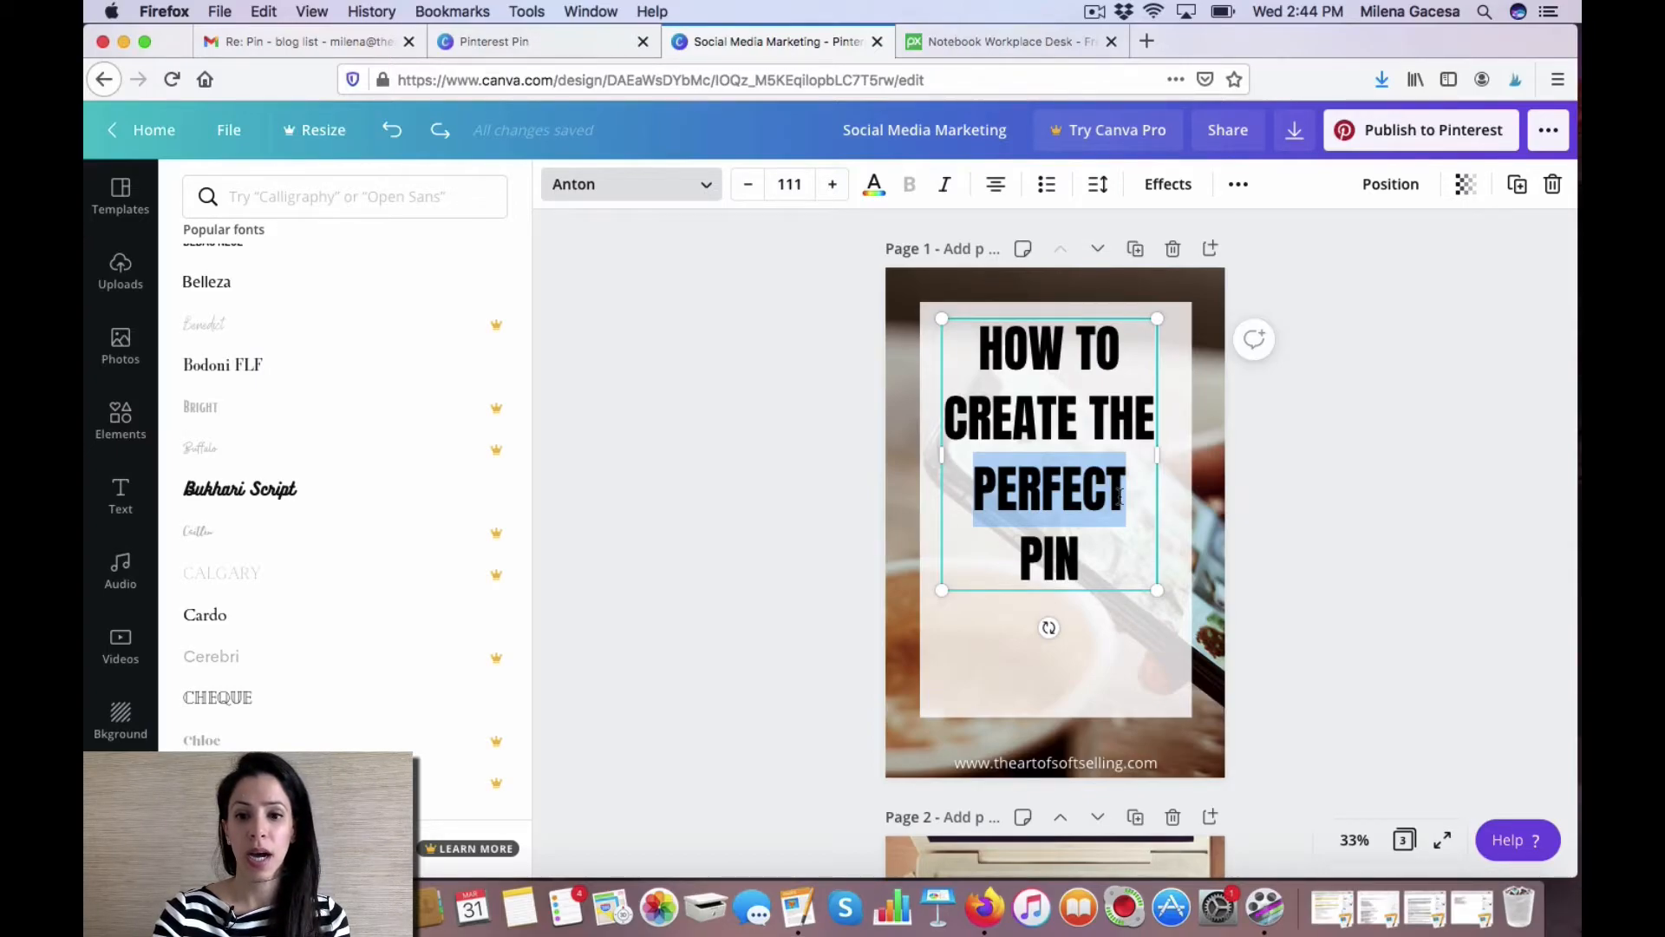
{"action": "left_click_drag", "start_coordinate": [1082, 562], "coordinate": [981, 500]}
{"action": "key", "text": "BackSpace"}
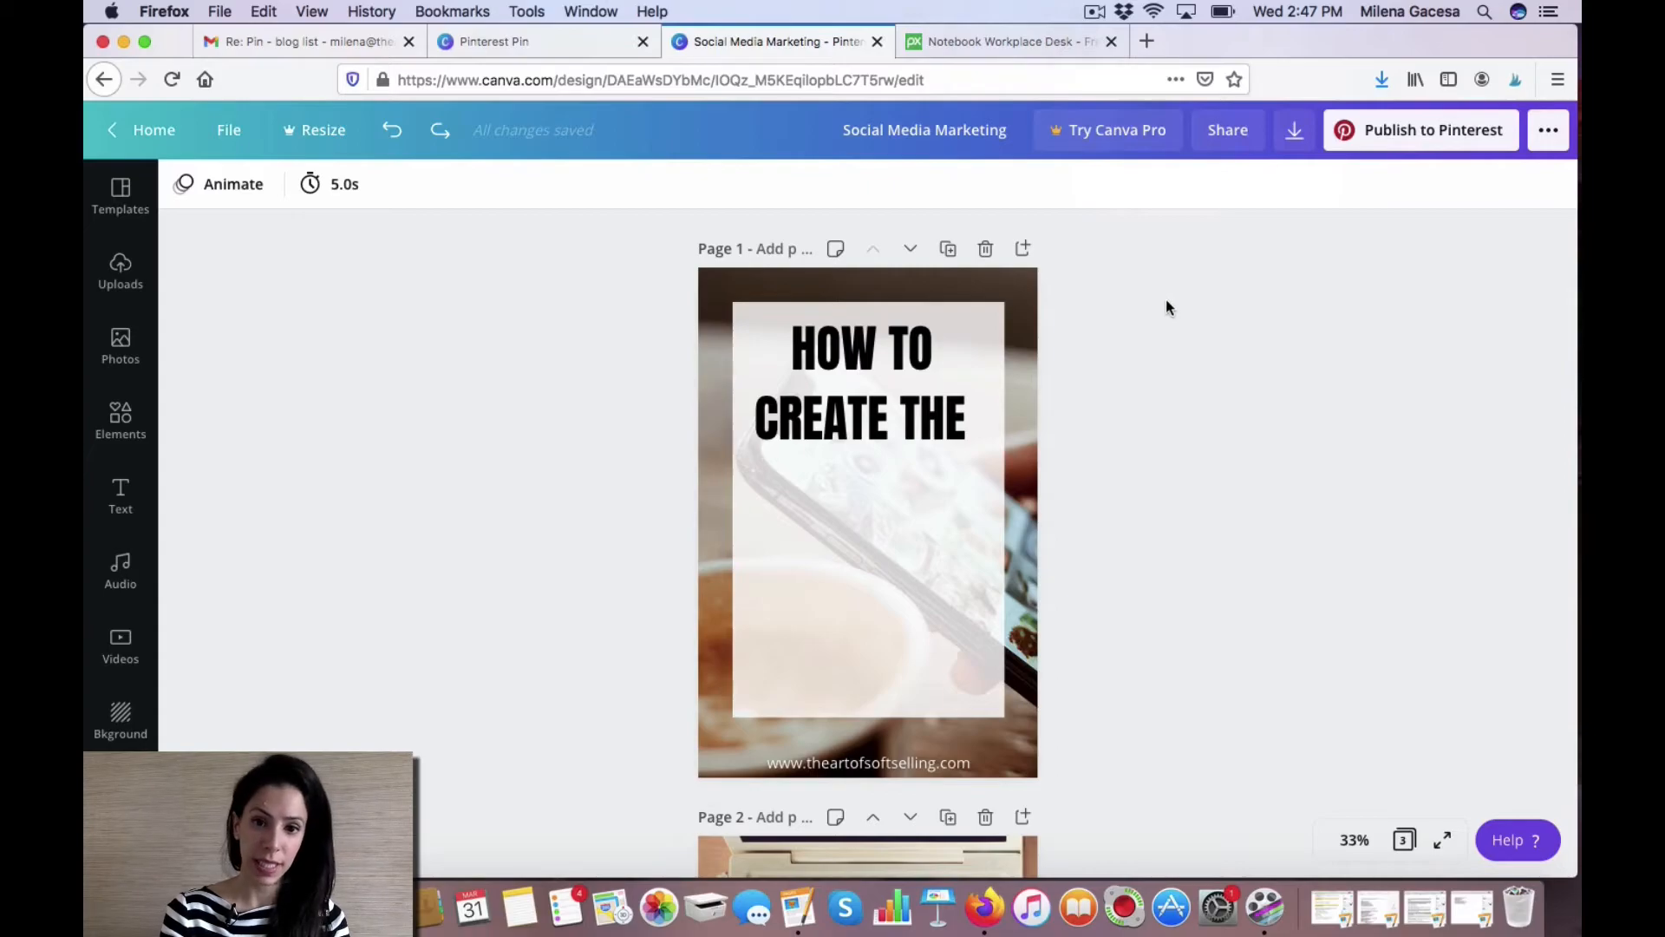
Add a new heading to page 1 reading Perfect Pin.
{"action": "left_click", "coordinate": [120, 497]}
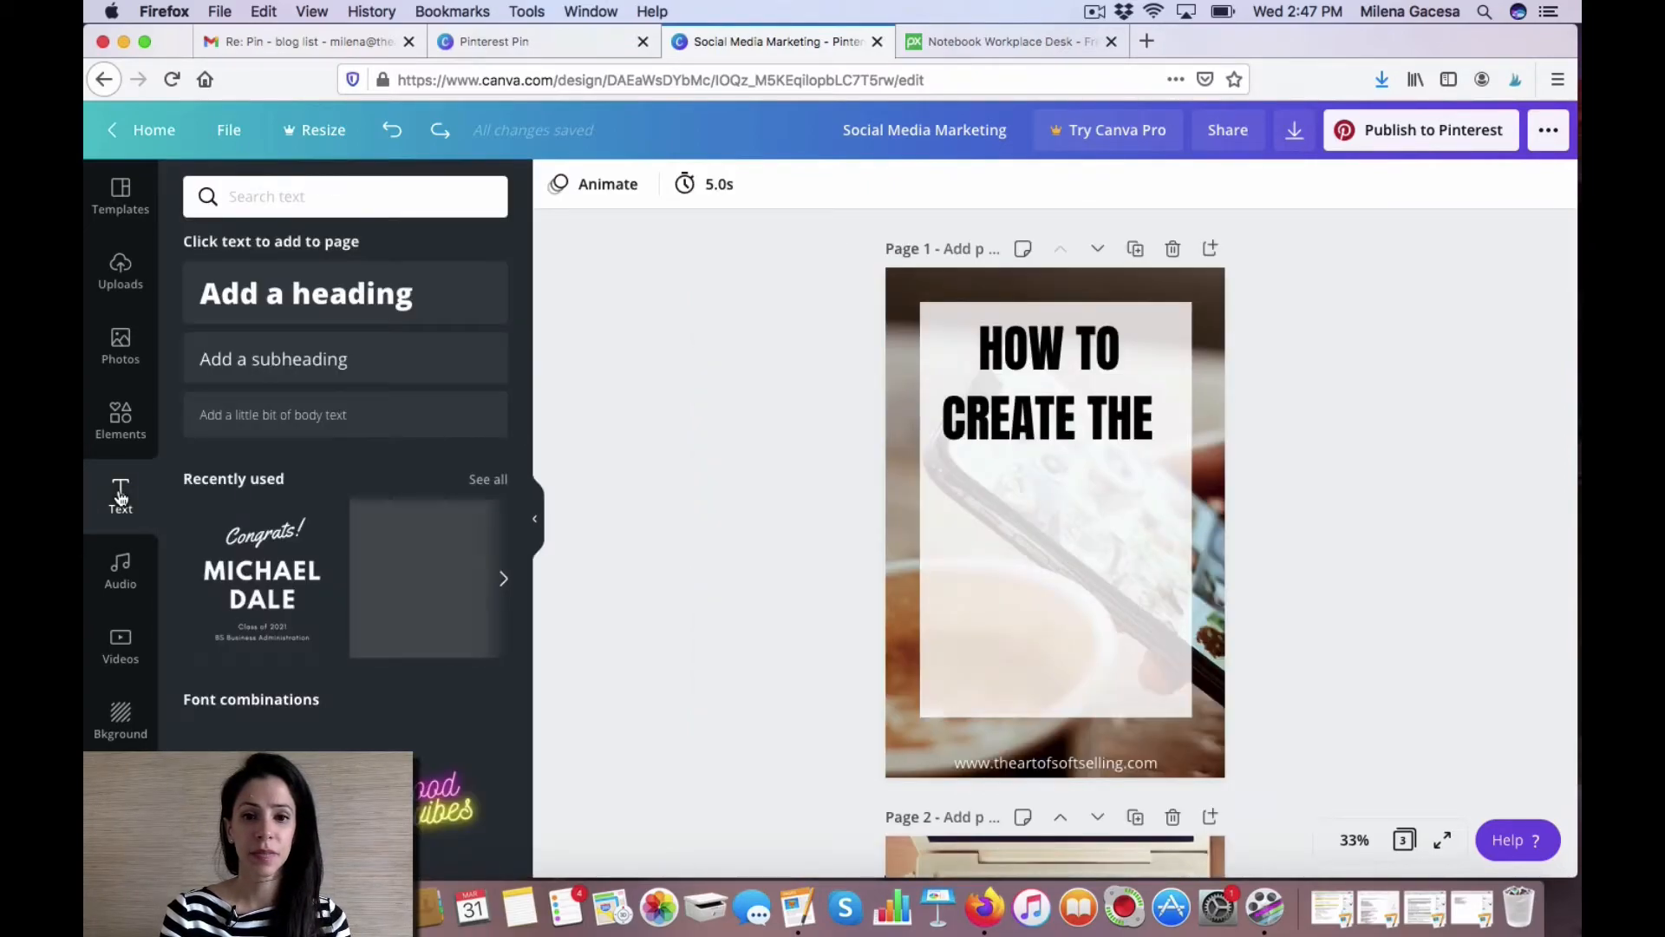
{"action": "left_click", "coordinate": [323, 308]}
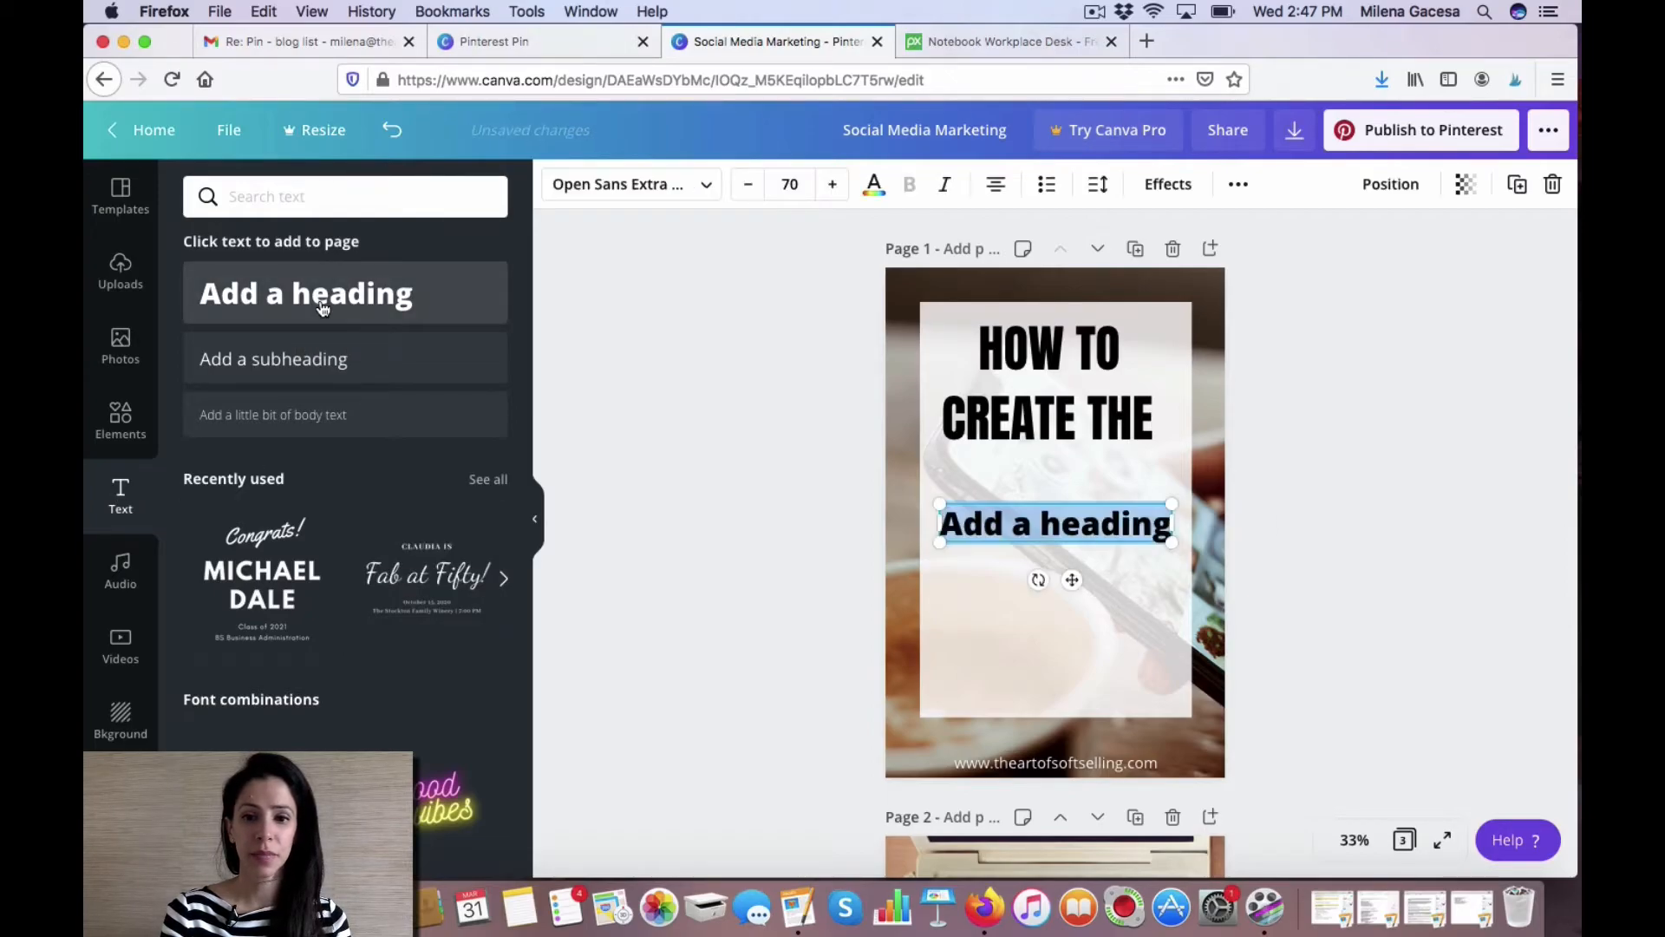
{"action": "type", "text": "Perfect Pi"}
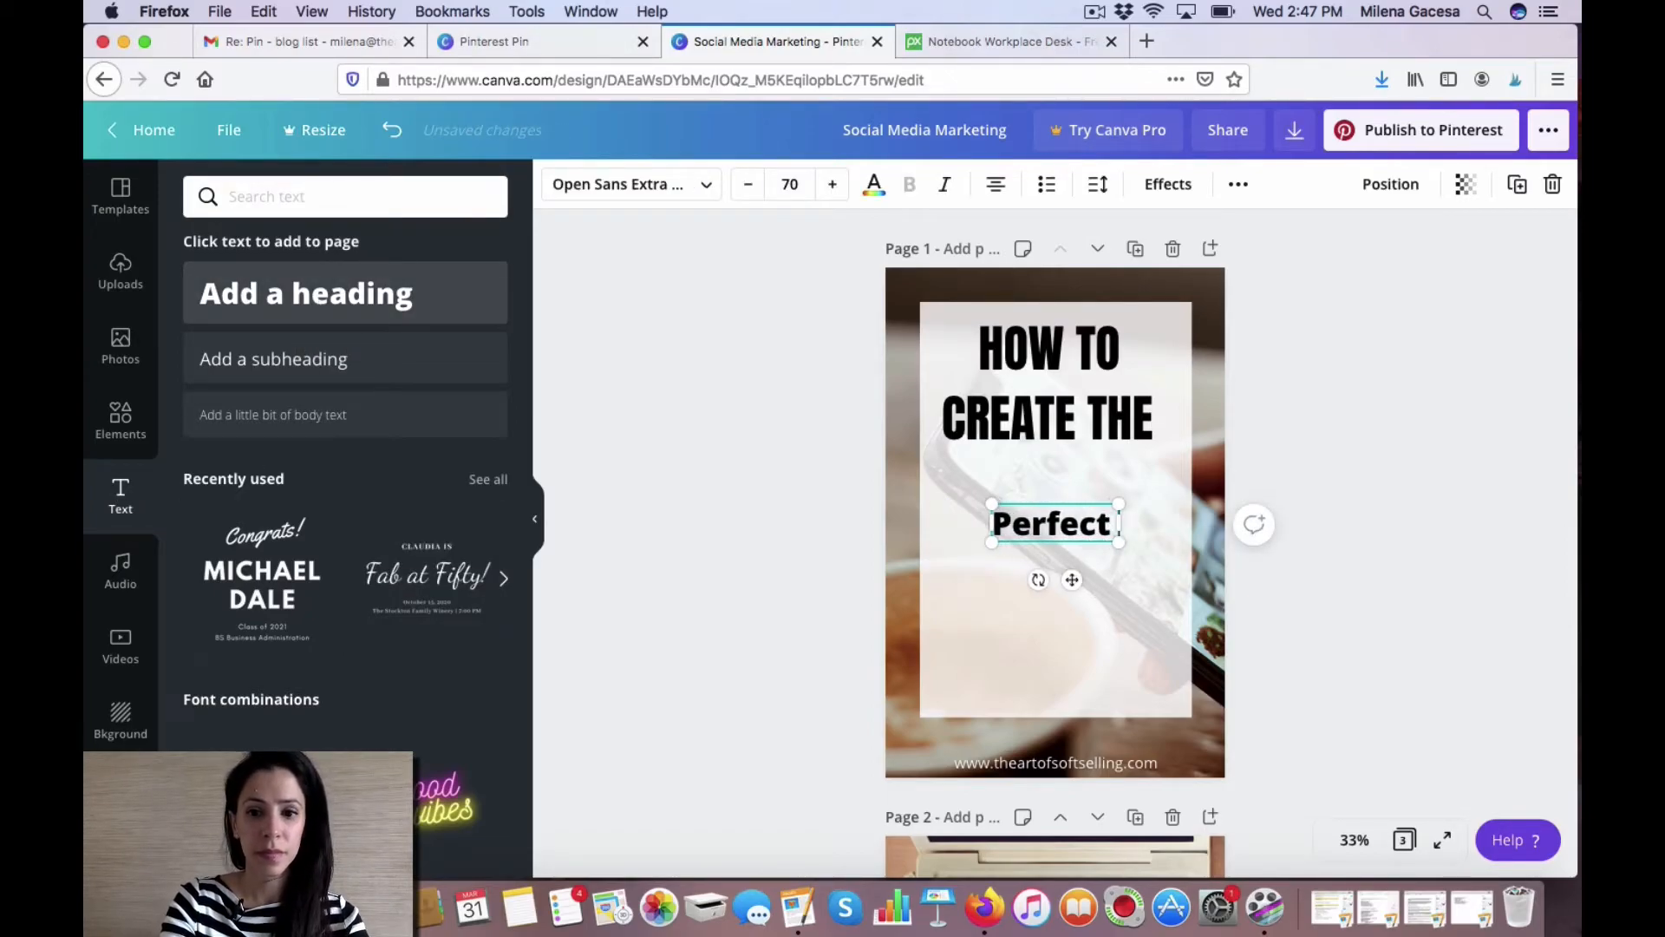
{"action": "key", "text": "BackSpace"}
{"action": "key", "text": "BackSpace"}
{"action": "type", "text": "Pin"}
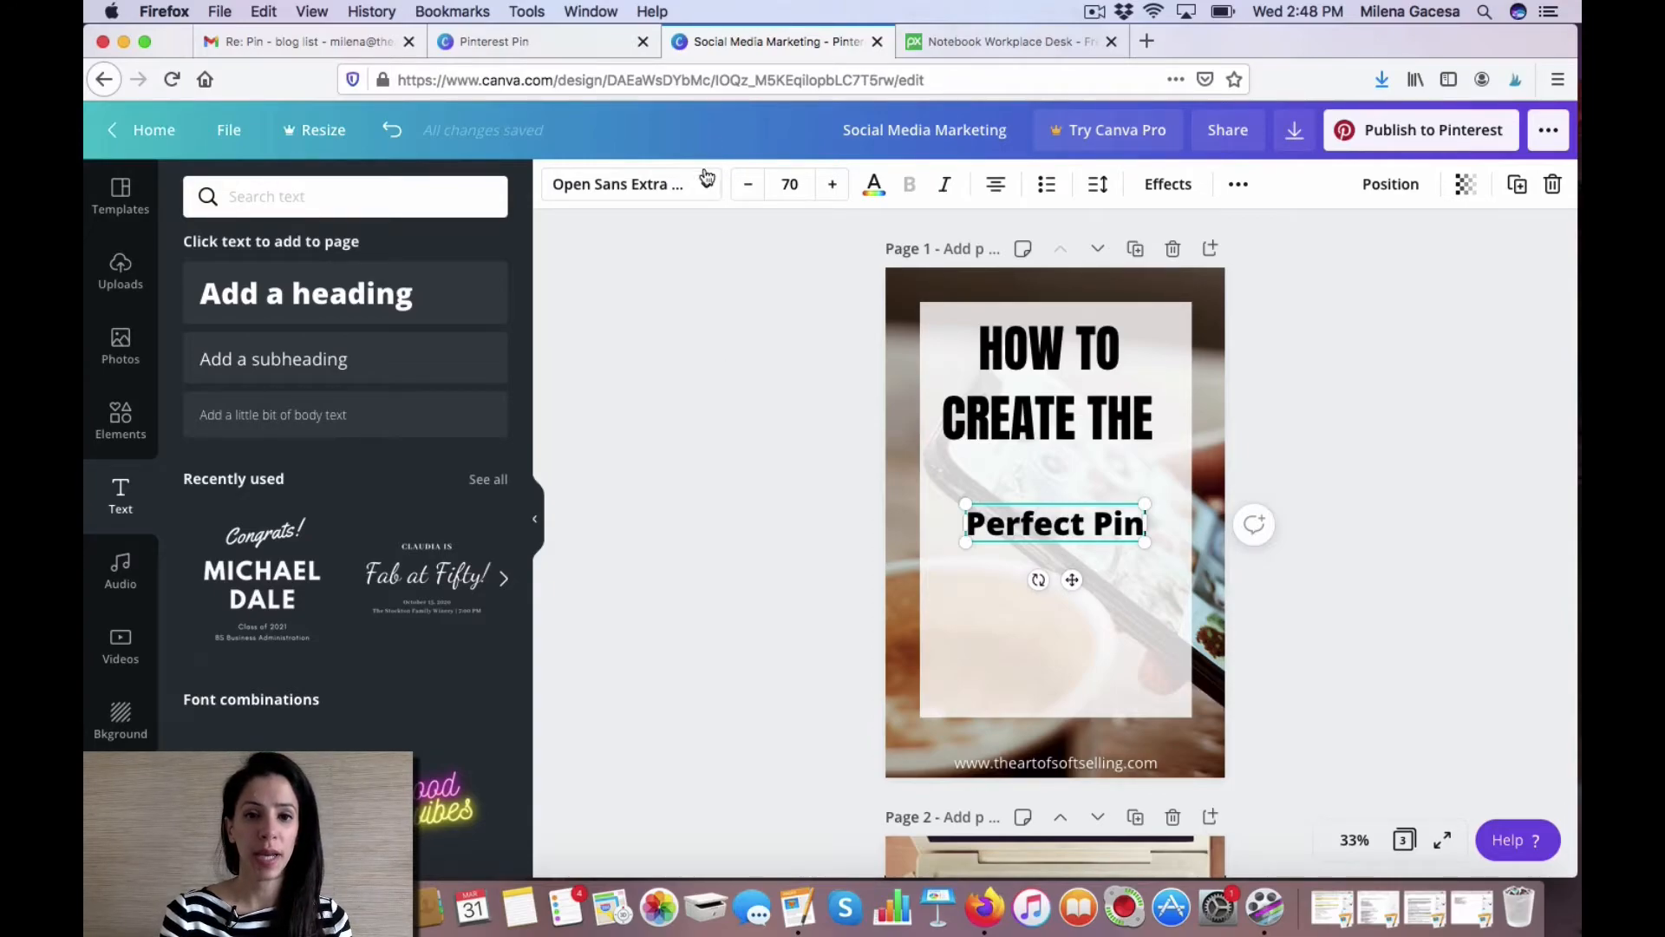
Search the fonts for script, try several Amsterdam fonts, and set the new heading's font to Amsterdam Three.
{"action": "left_click", "coordinate": [706, 186]}
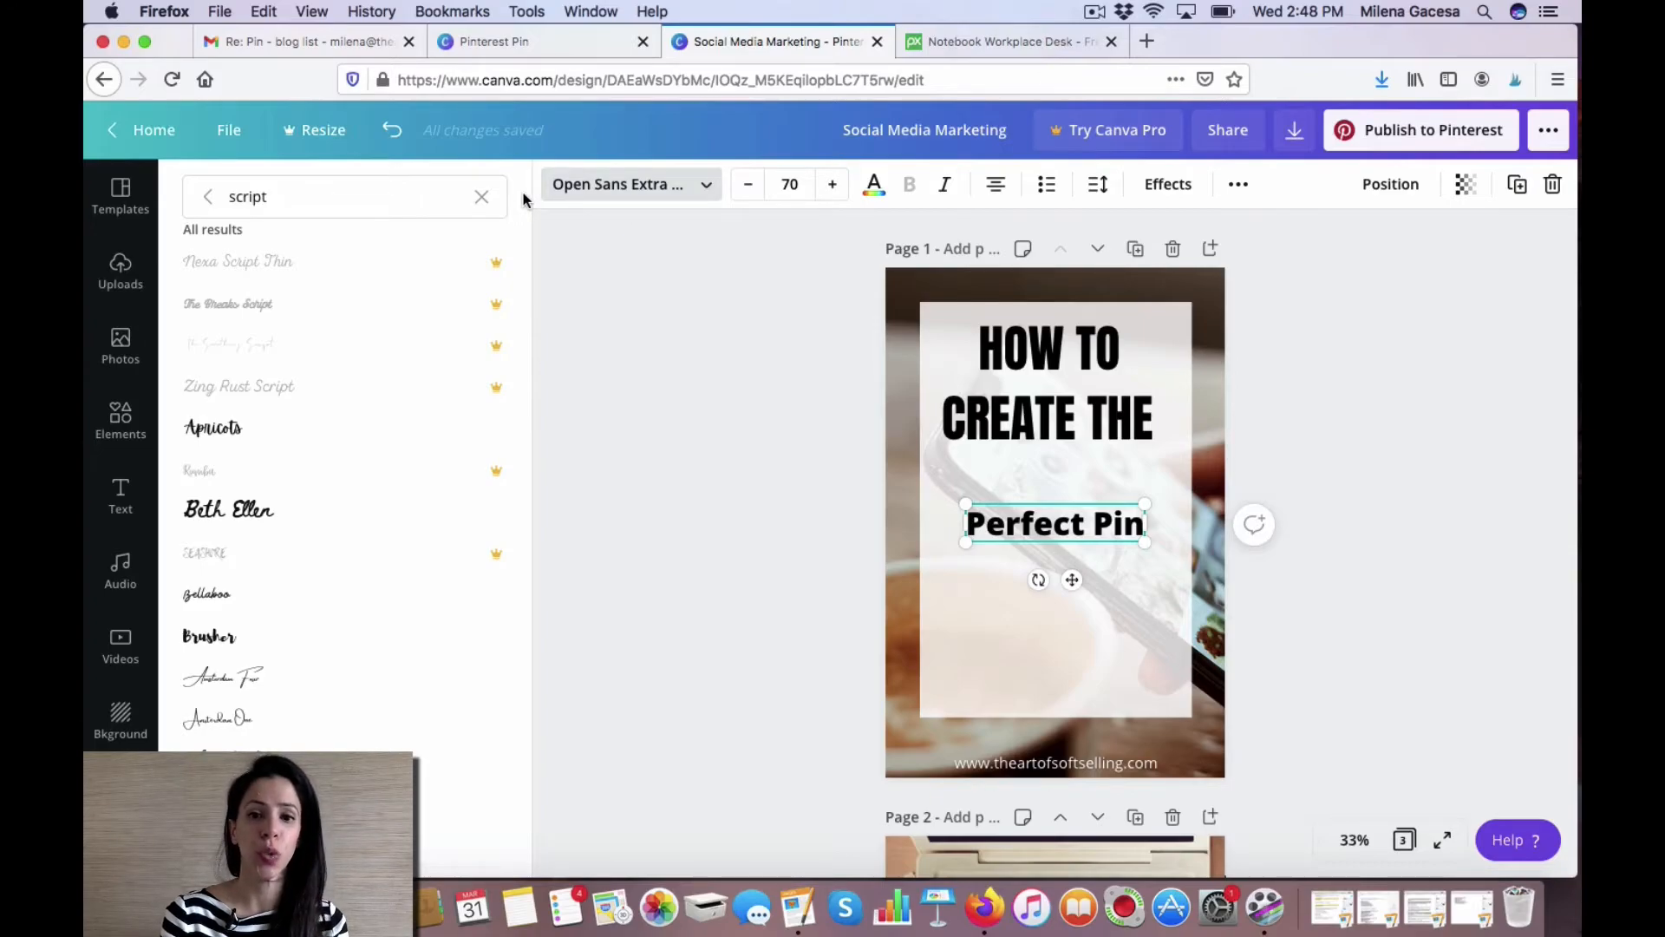
{"action": "left_click", "coordinate": [282, 197]}
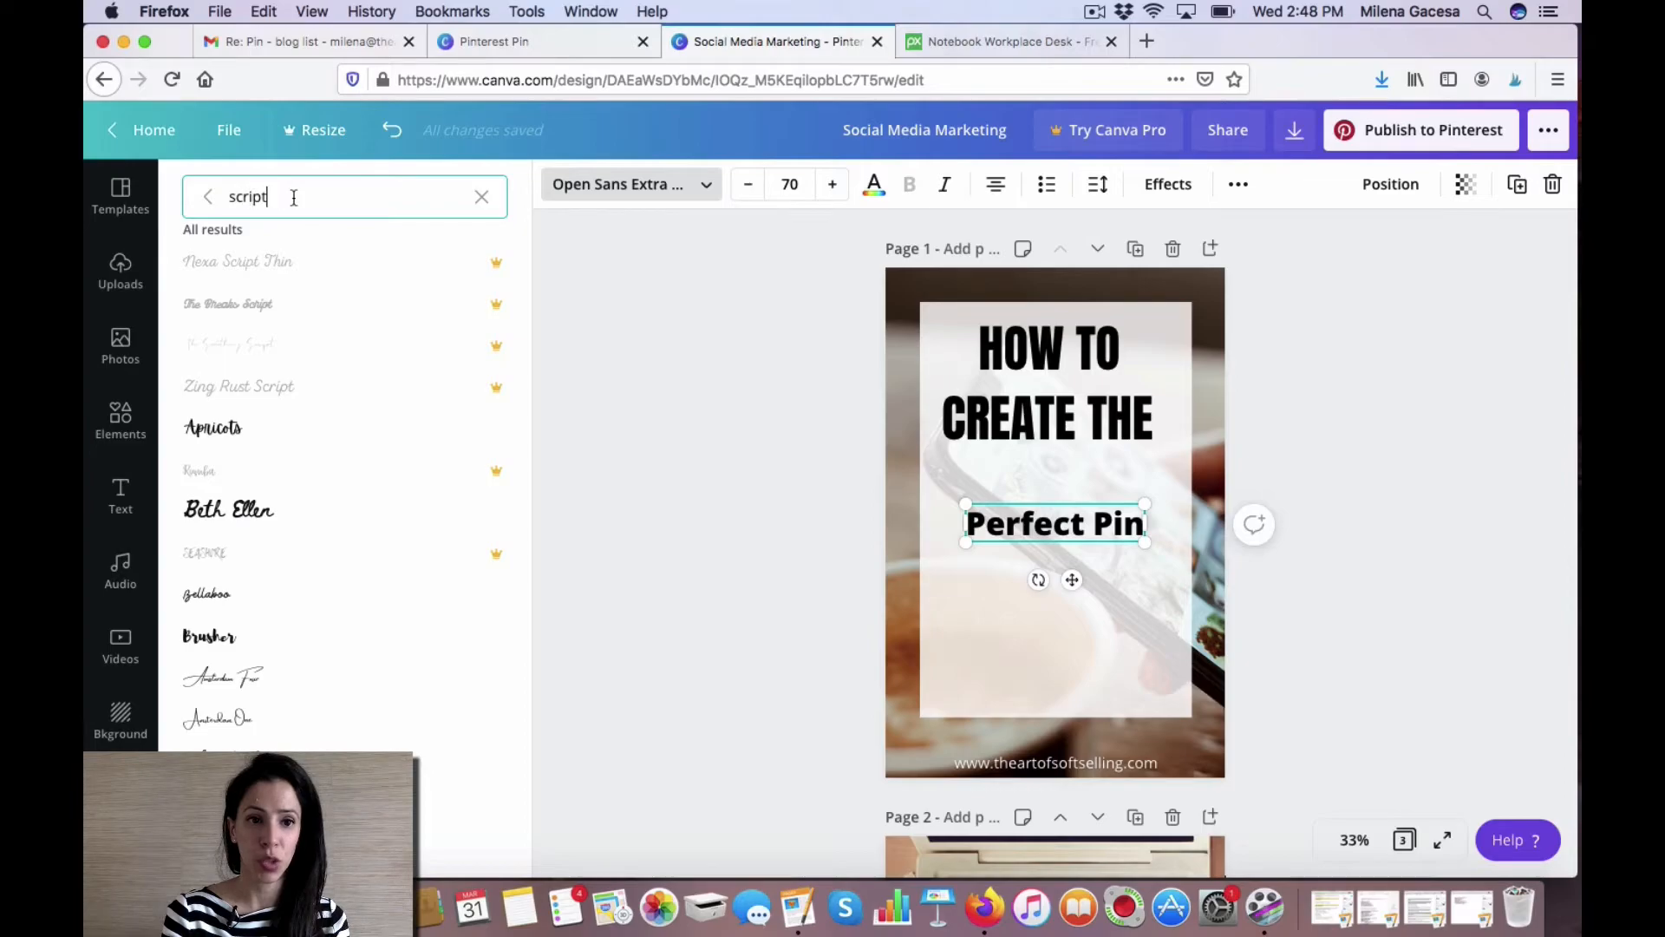
{"action": "left_click_drag", "start_coordinate": [265, 196], "coordinate": [229, 198]}
{"action": "key", "text": "BackSpace"}
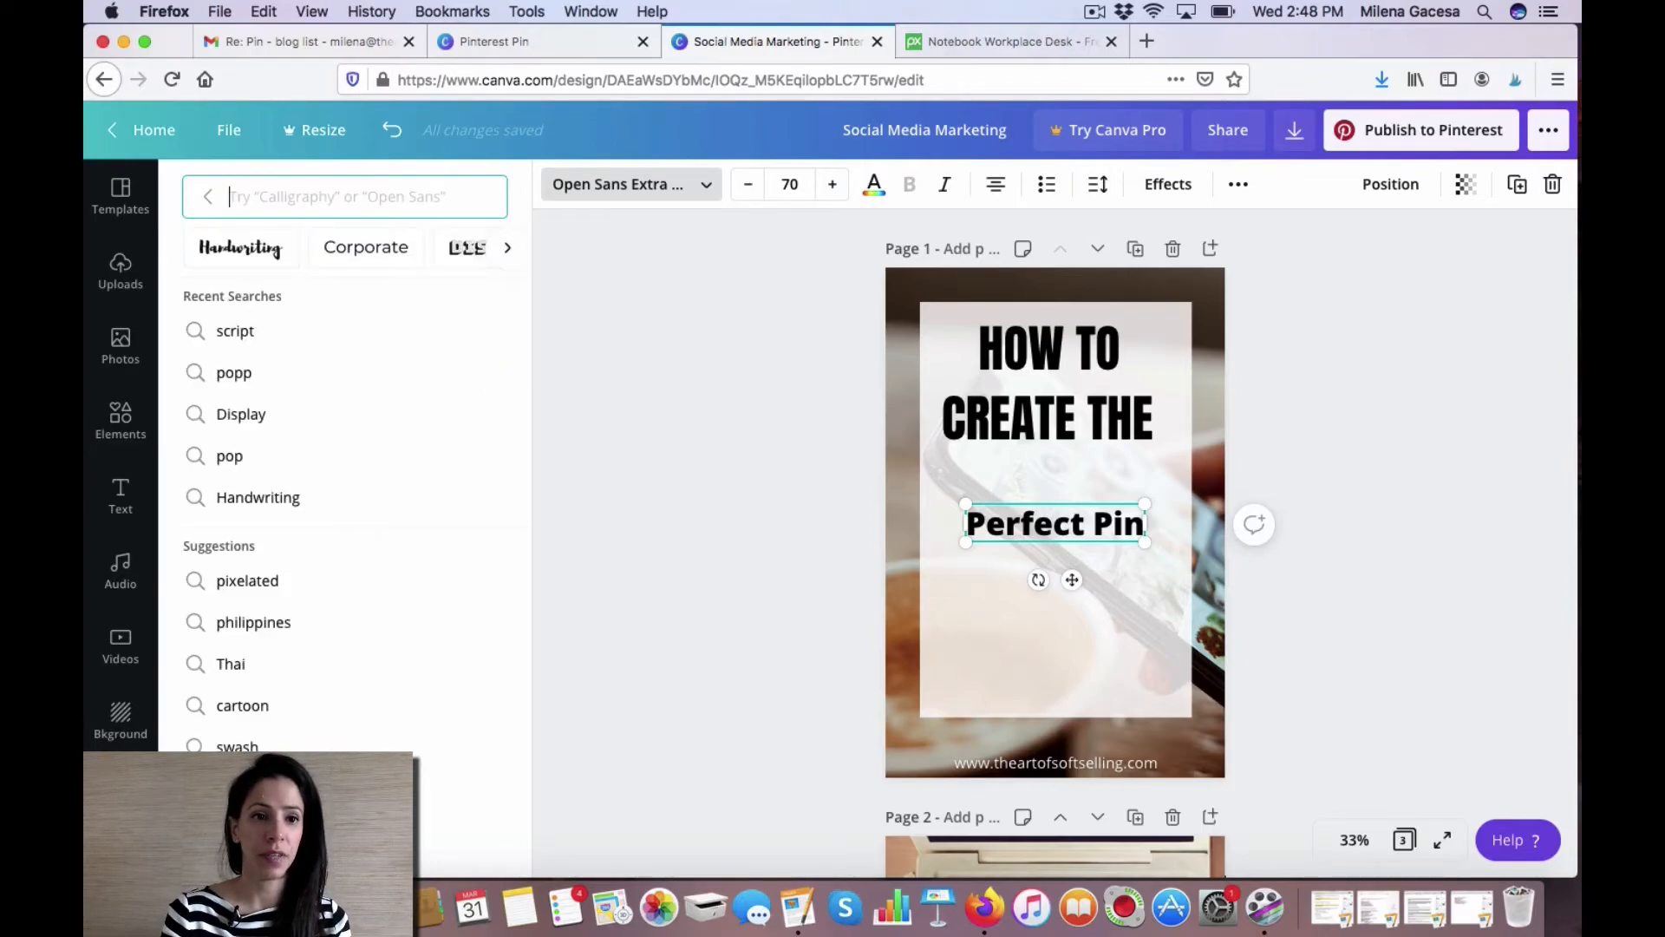
{"action": "scroll", "coordinate": [299, 249], "scroll_direction": "right", "scroll_amount": 5}
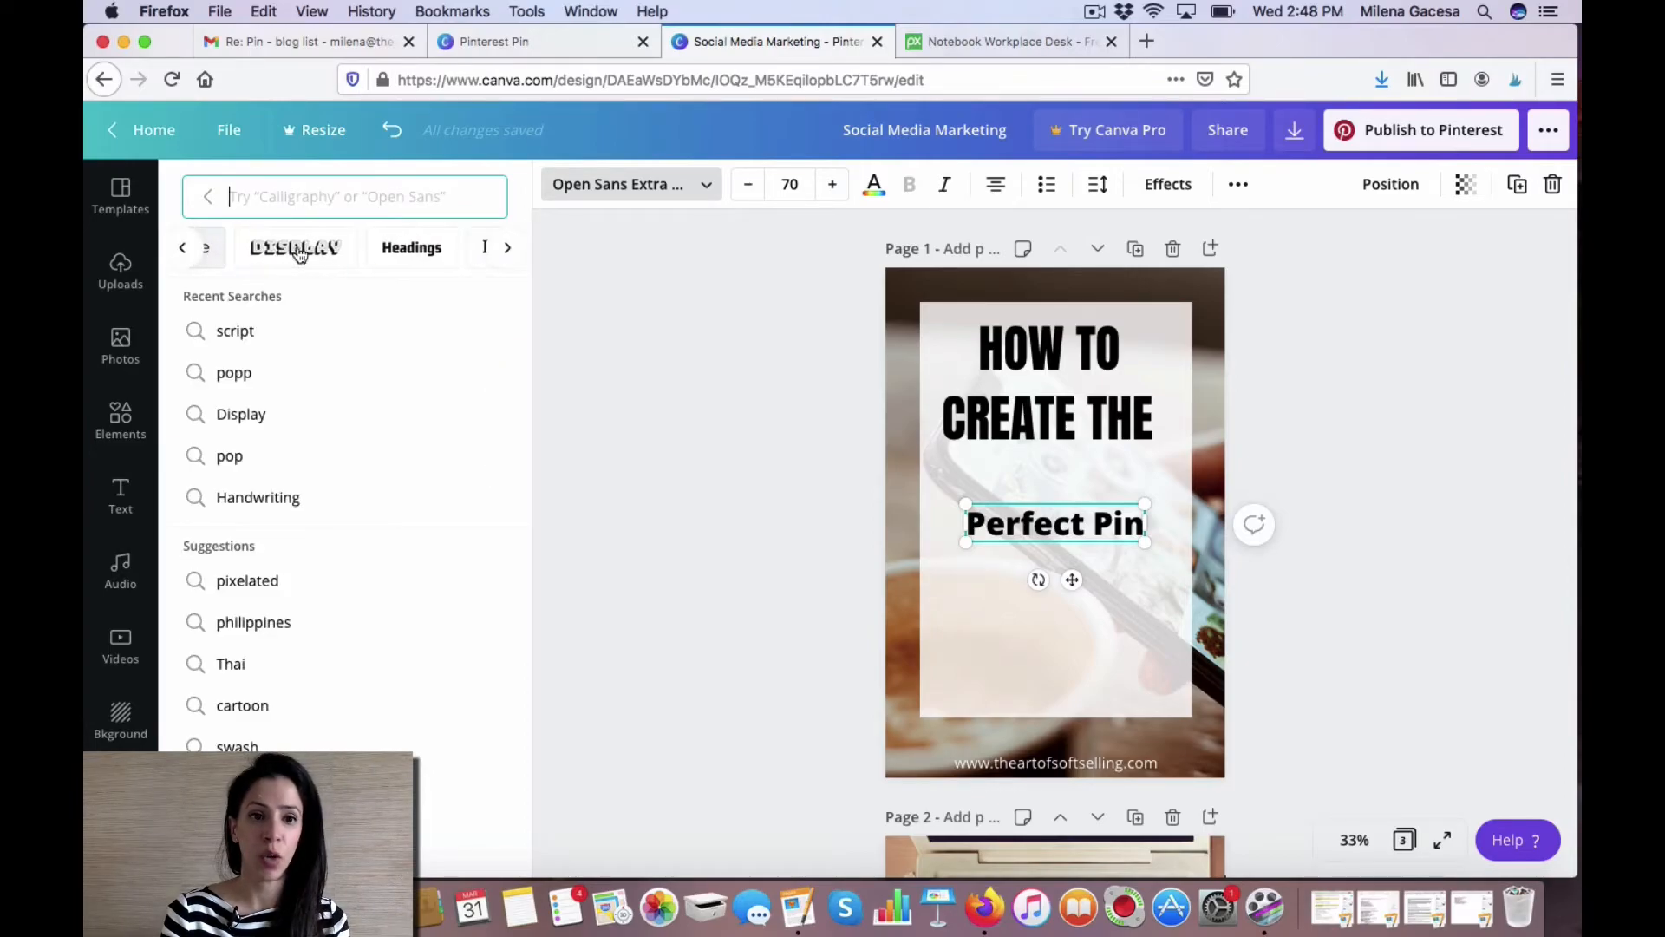
{"action": "left_click", "coordinate": [279, 196]}
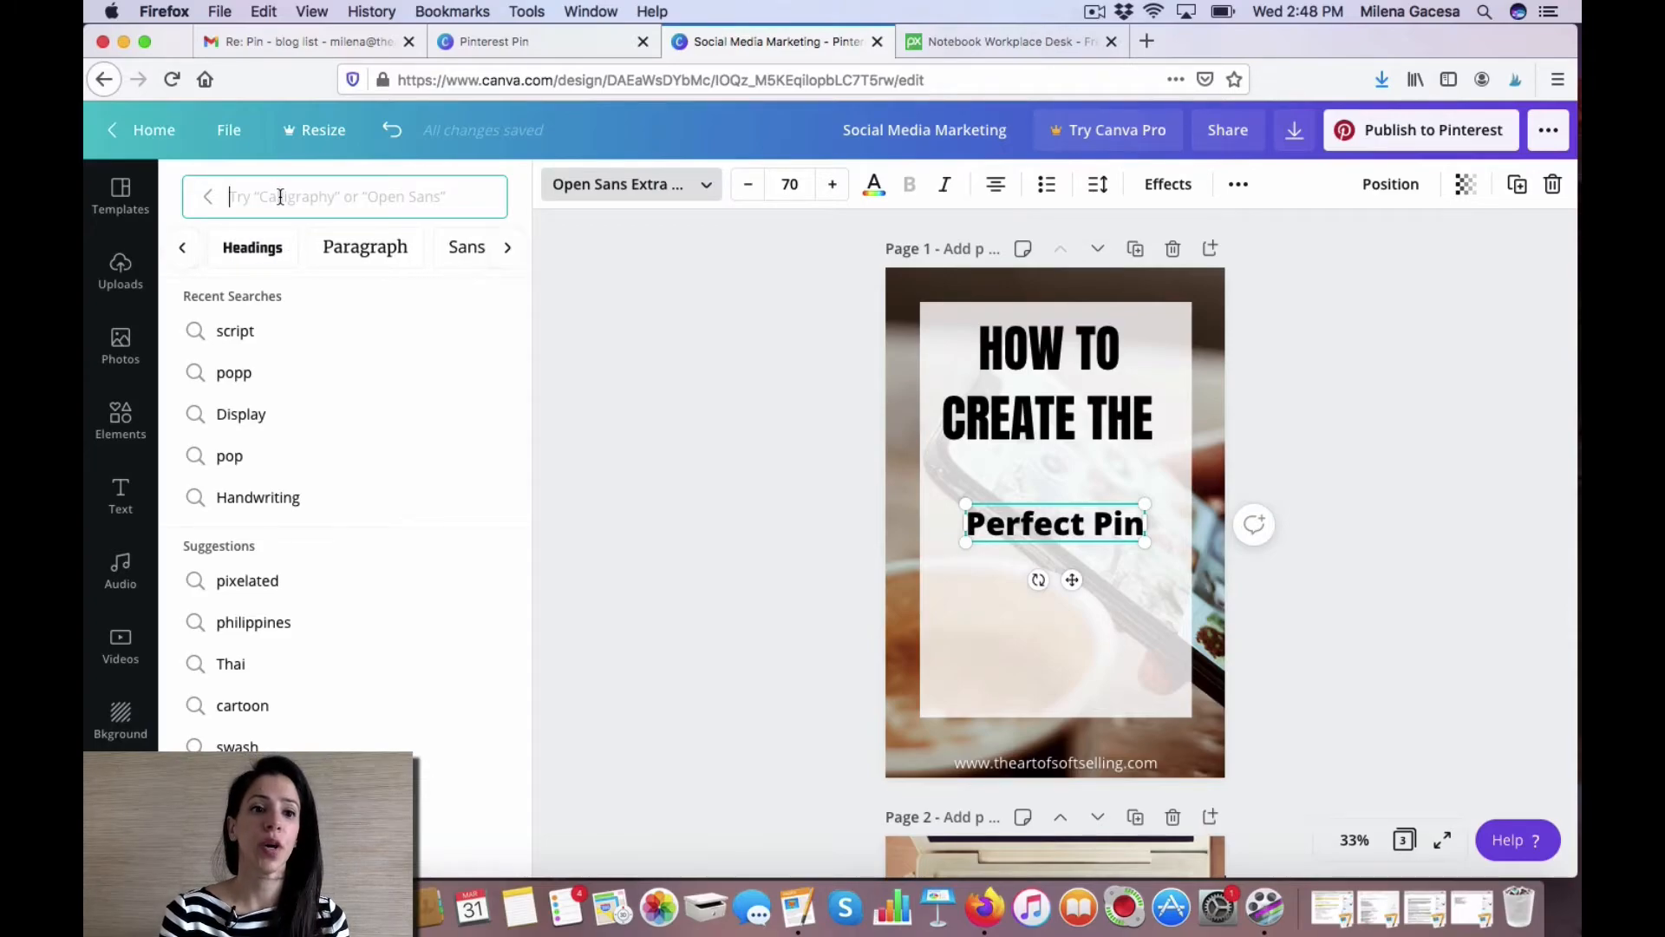
{"action": "left_click", "coordinate": [249, 335]}
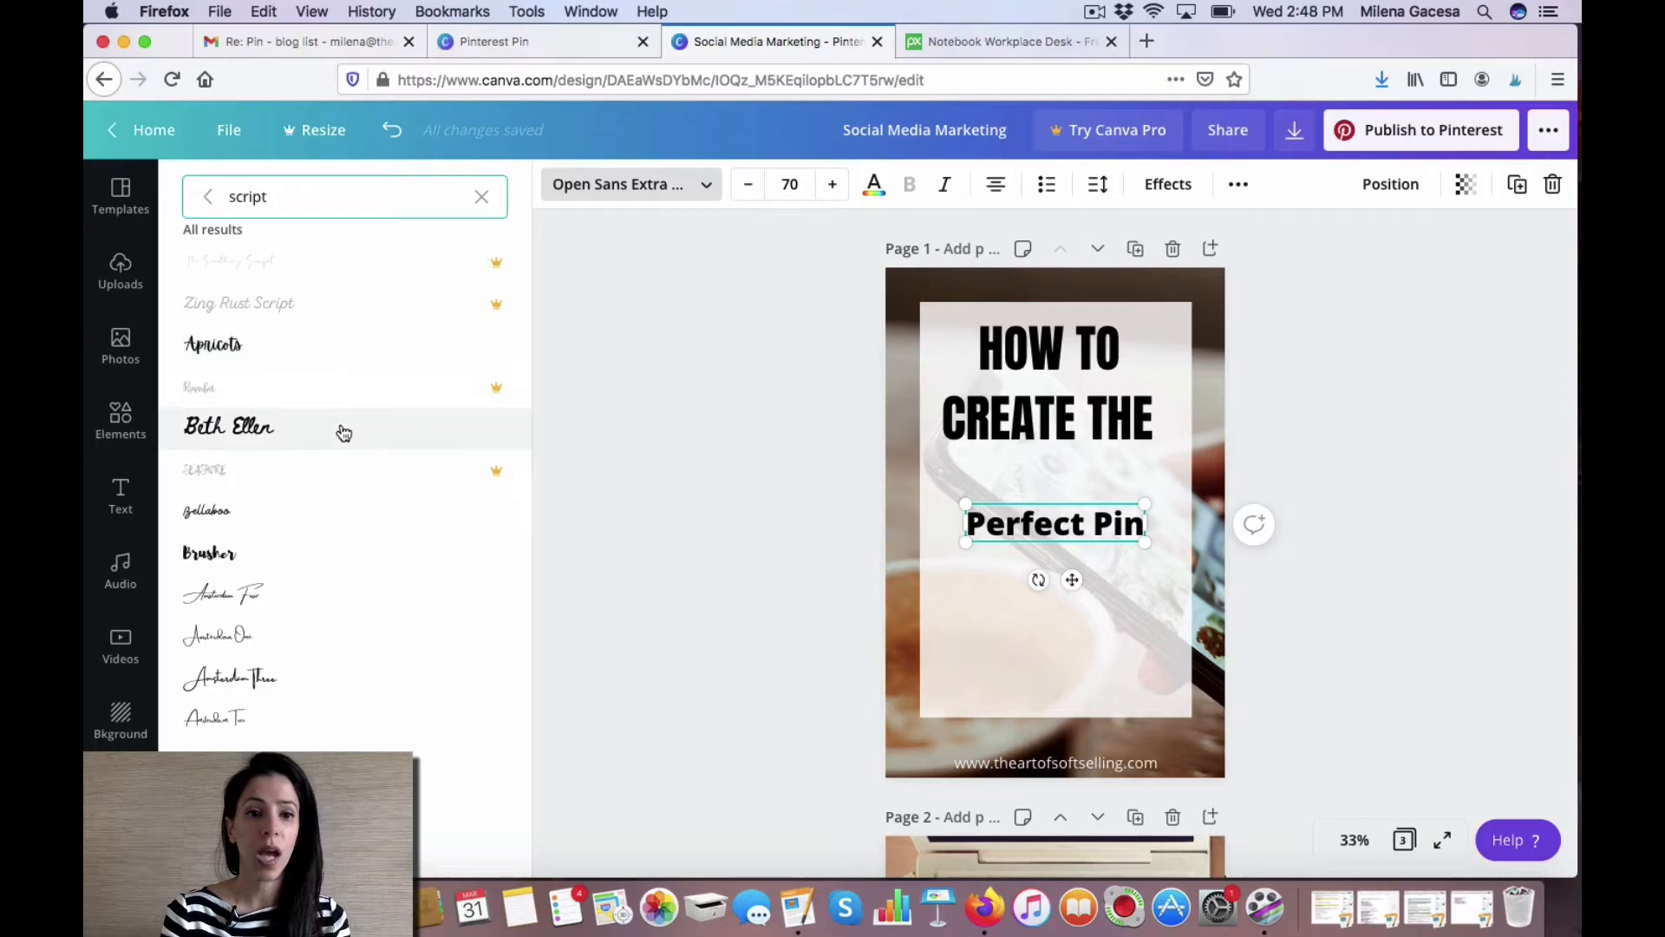
{"action": "left_click", "coordinate": [349, 609]}
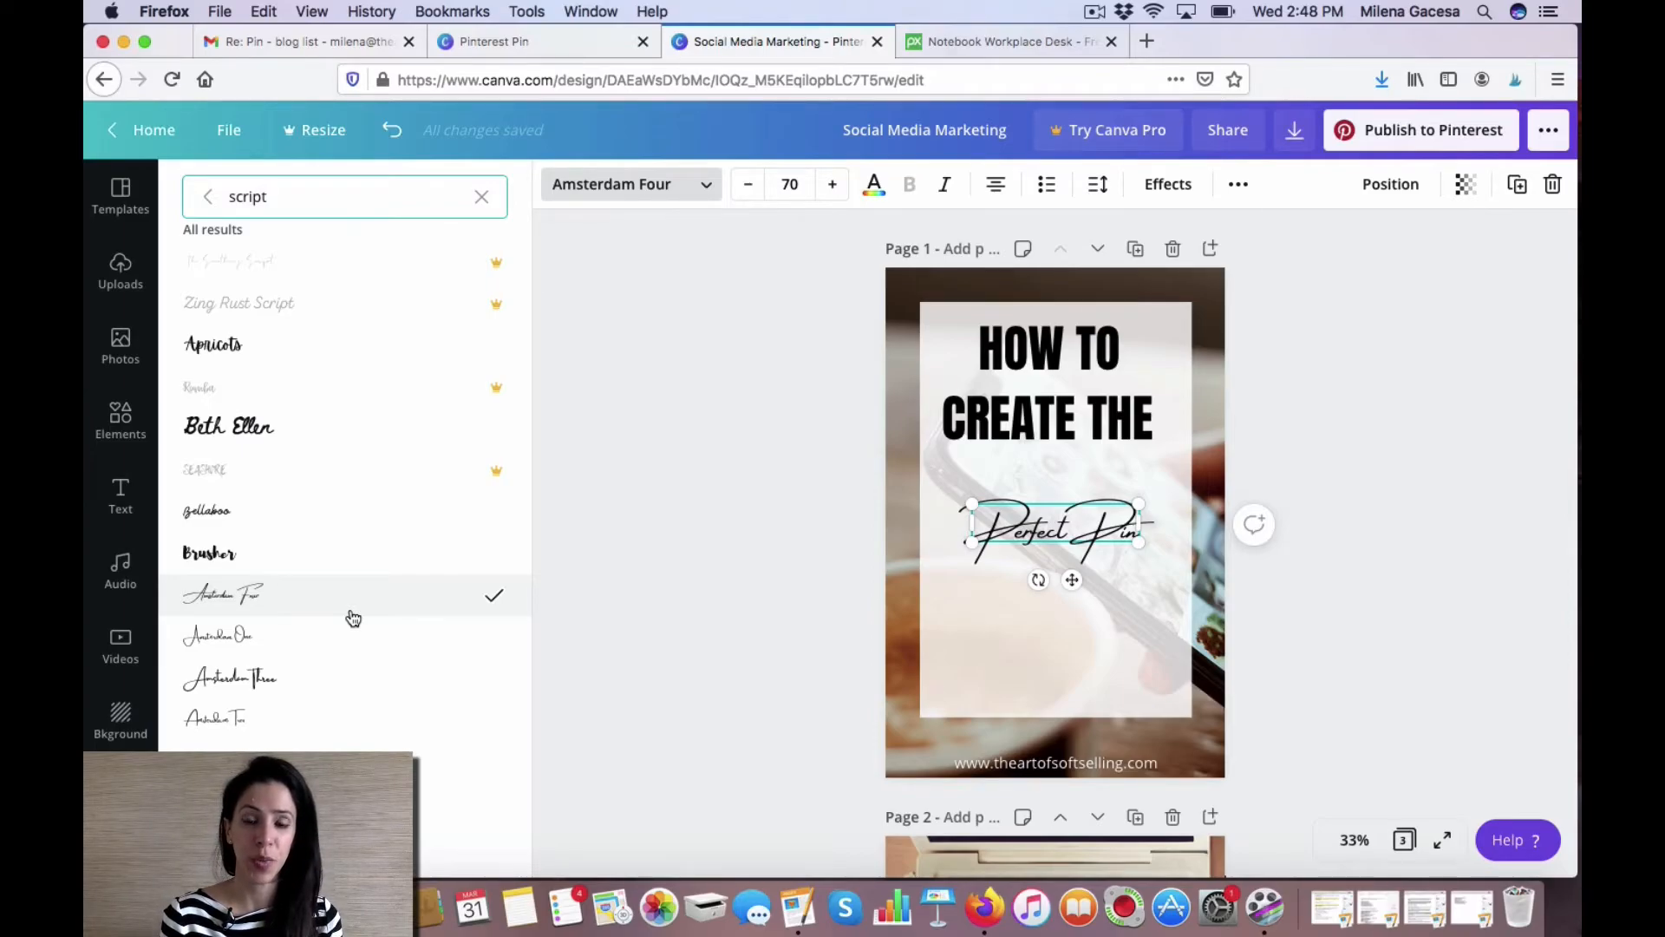
{"action": "left_click", "coordinate": [351, 638]}
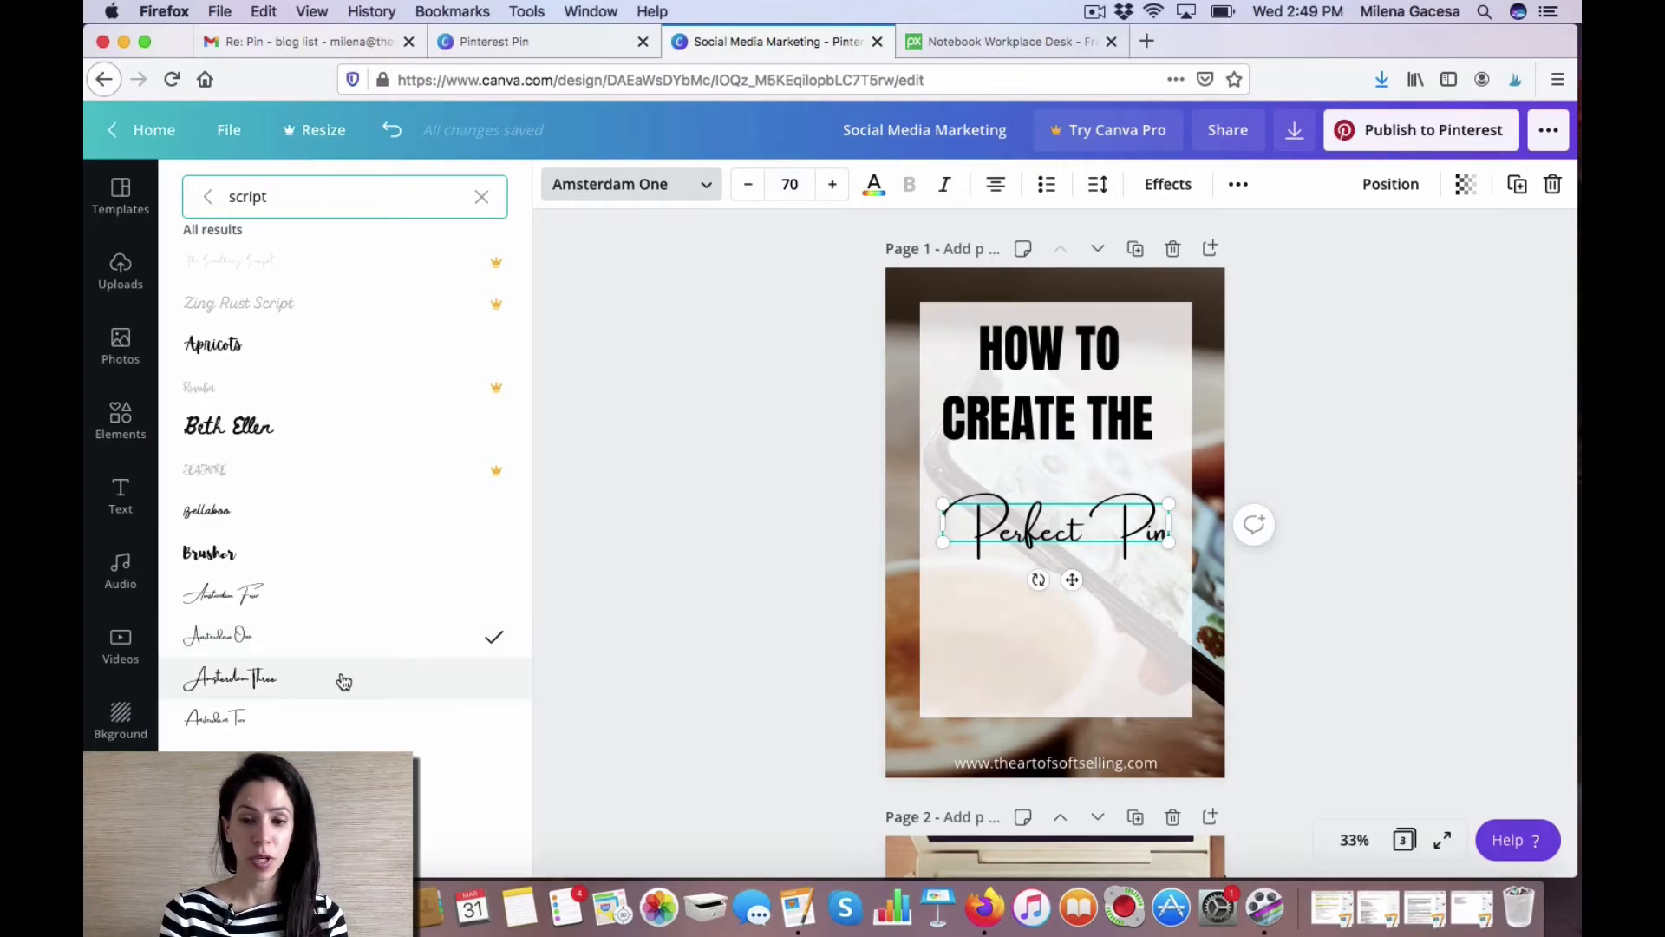
{"action": "left_click", "coordinate": [342, 679]}
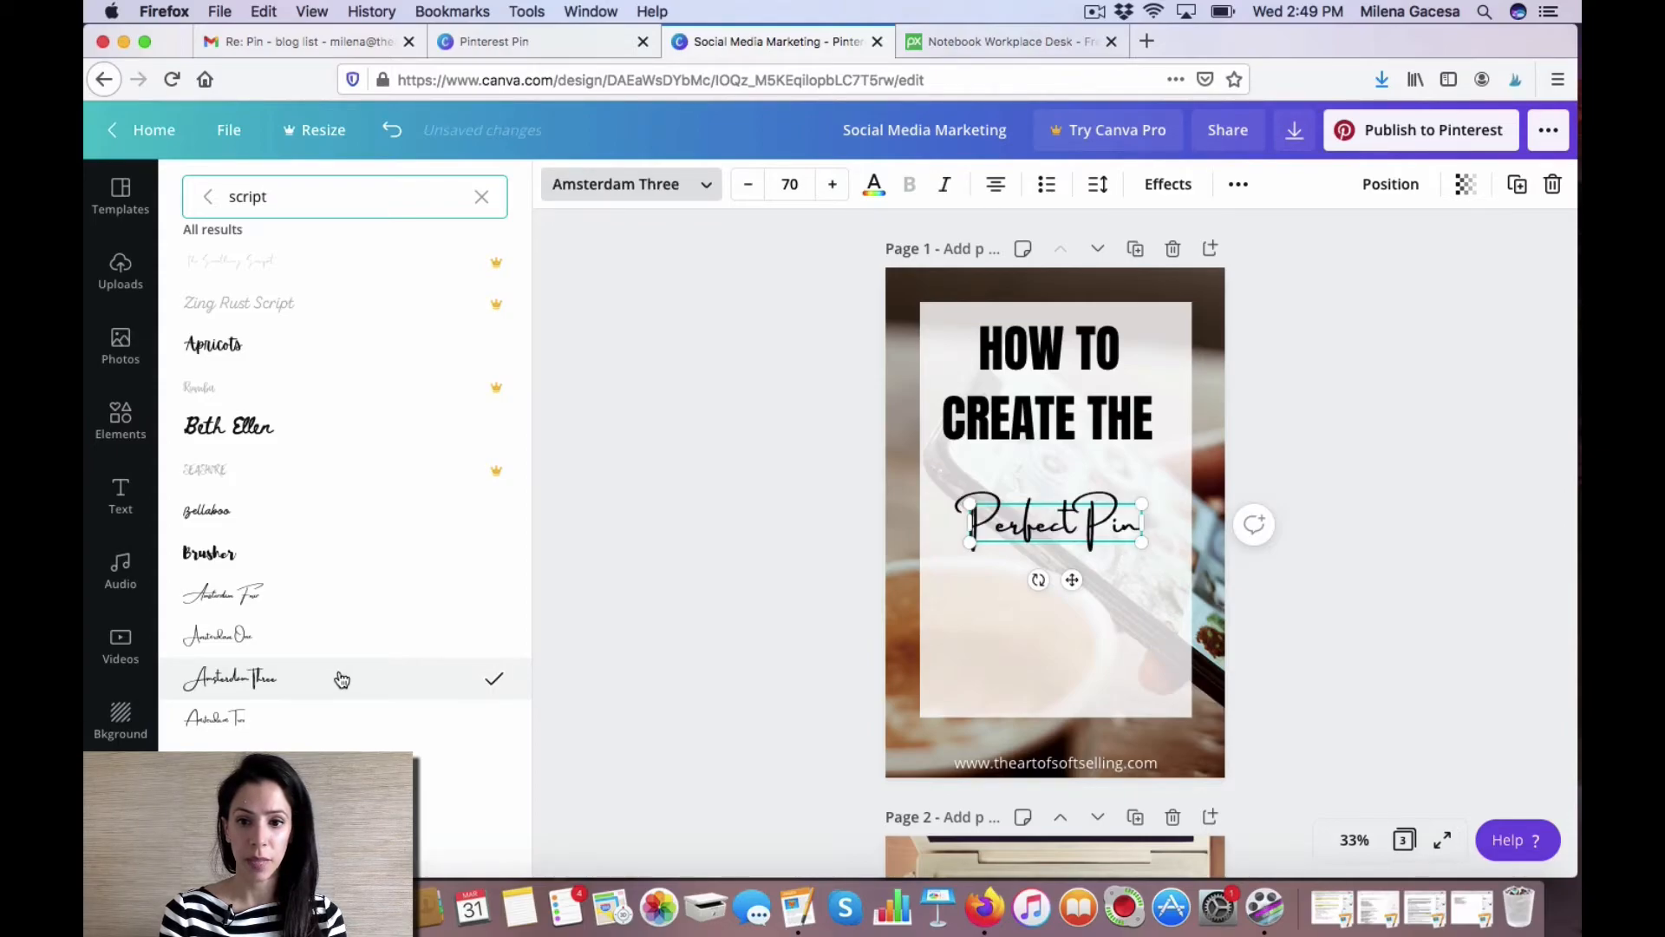
{"action": "left_click", "coordinate": [328, 717]}
{"action": "left_click", "coordinate": [327, 684]}
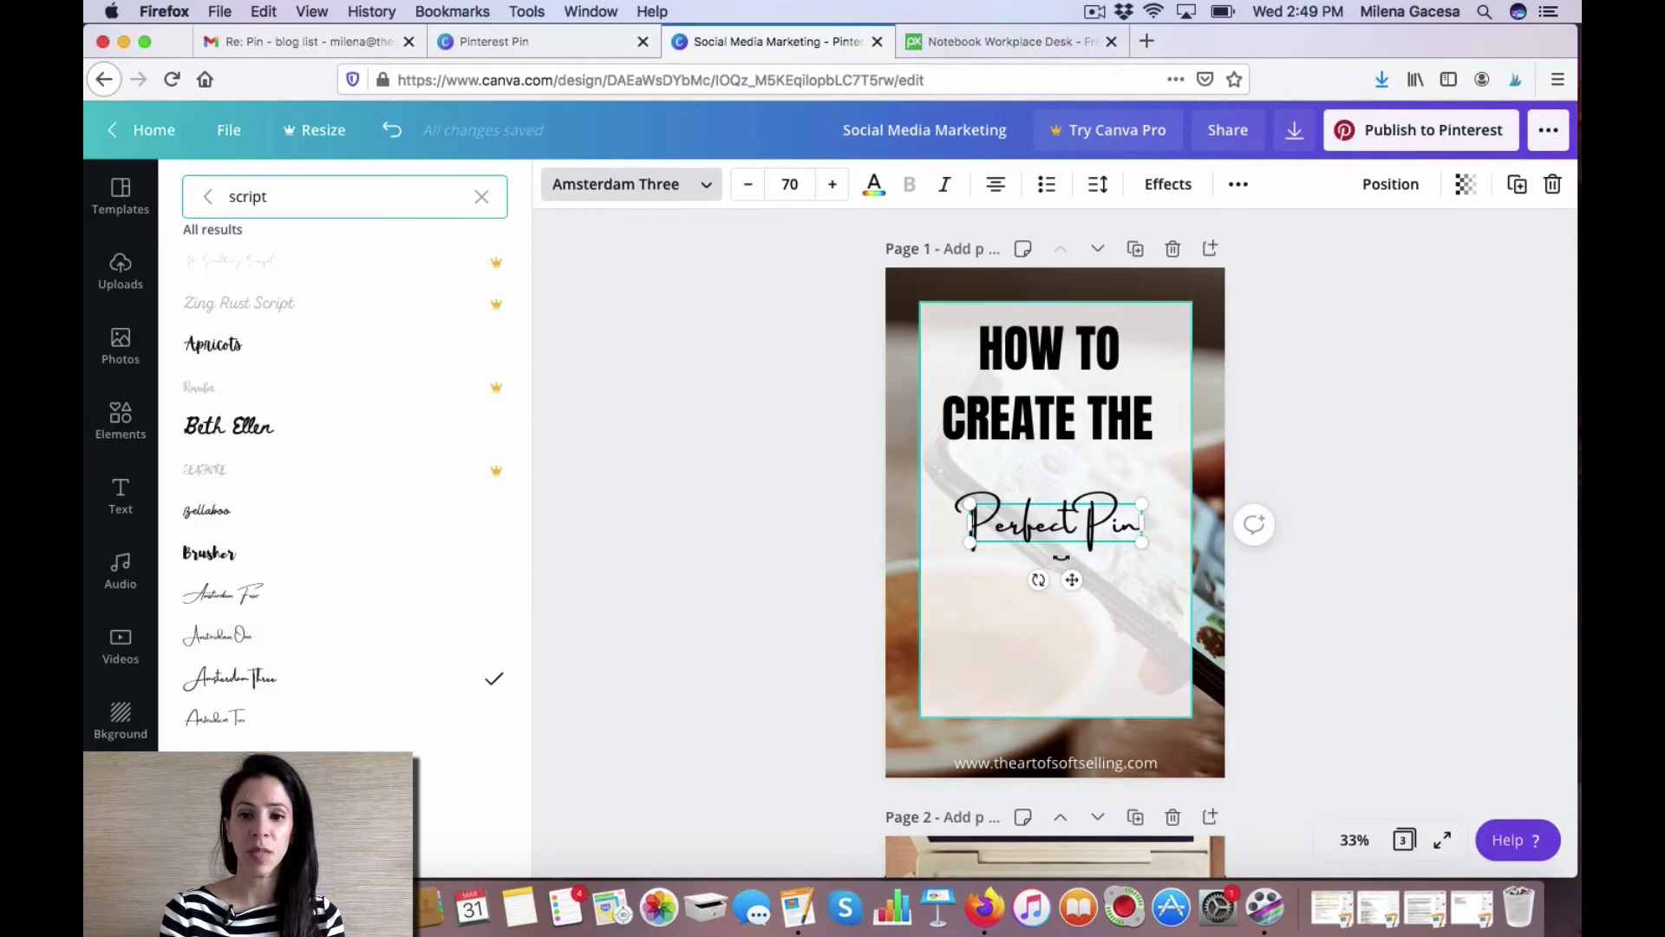
Delete the word Pin from the script heading so it reads Perfect, and enlarge it to size 120.
{"action": "left_click_drag", "start_coordinate": [1142, 542], "coordinate": [1179, 585]}
{"action": "left_click", "coordinate": [1112, 533]}
{"action": "left_click_drag", "start_coordinate": [1113, 532], "coordinate": [1183, 538]}
{"action": "key", "text": "BackSpace"}
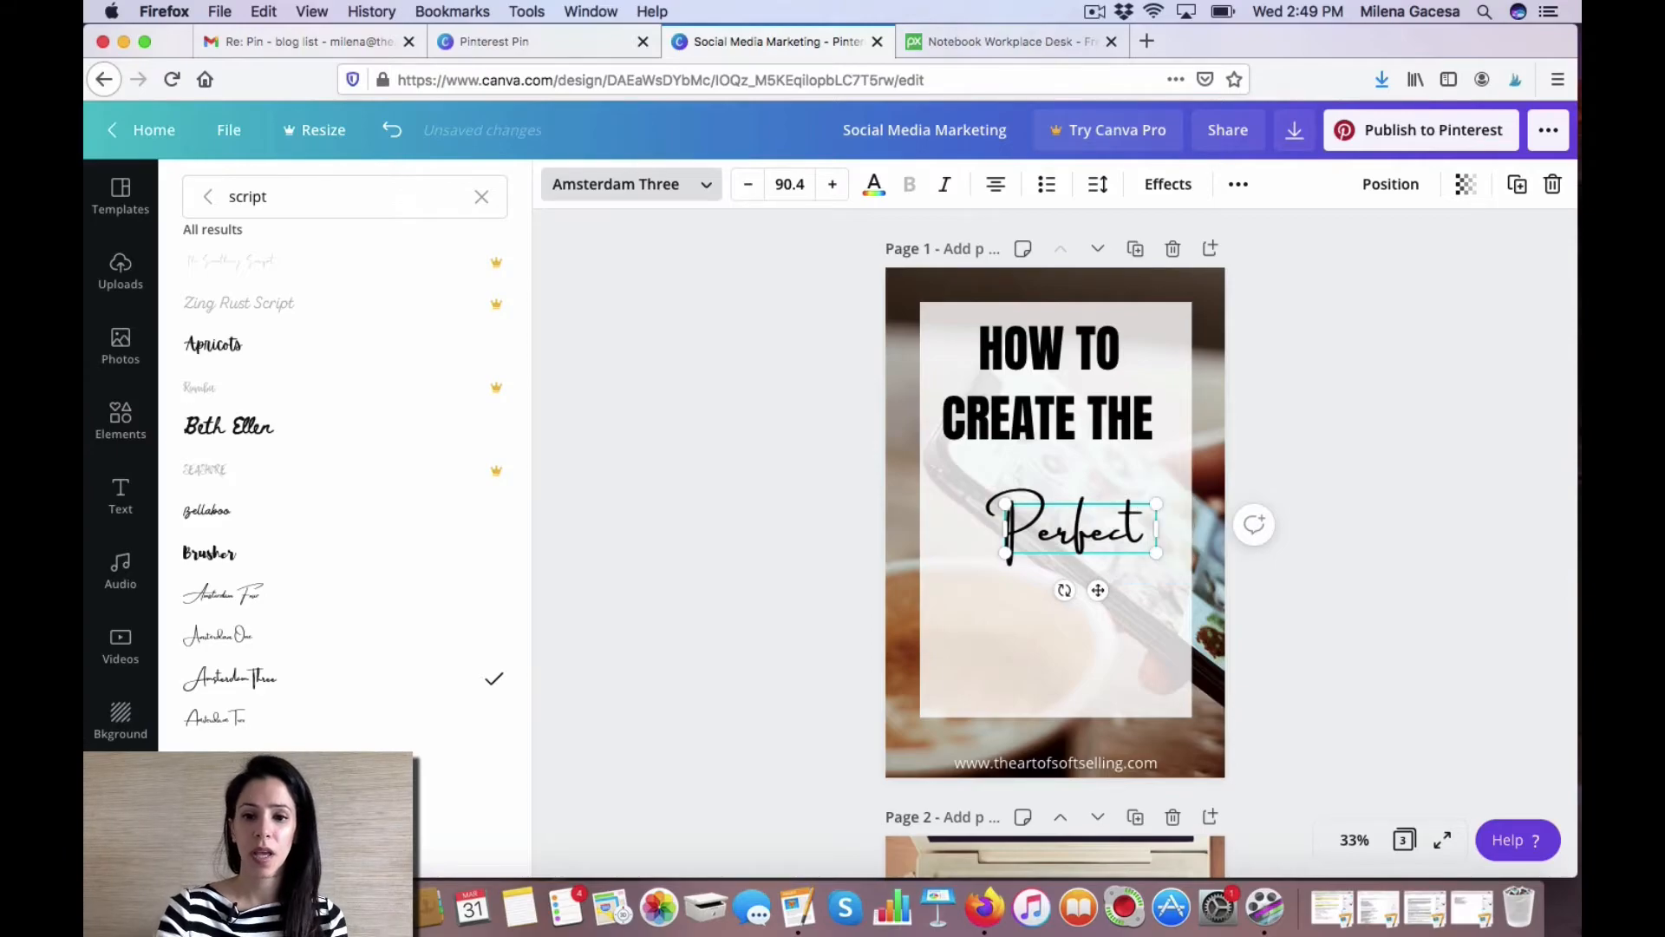
{"action": "mouse_move", "coordinate": [1098, 590]}
{"action": "left_mouse_down"}
{"action": "mouse_move", "coordinate": [1075, 565]}
{"action": "mouse_move", "coordinate": [1190, 580]}
{"action": "mouse_move", "coordinate": [1084, 588]}
{"action": "left_mouse_up"}
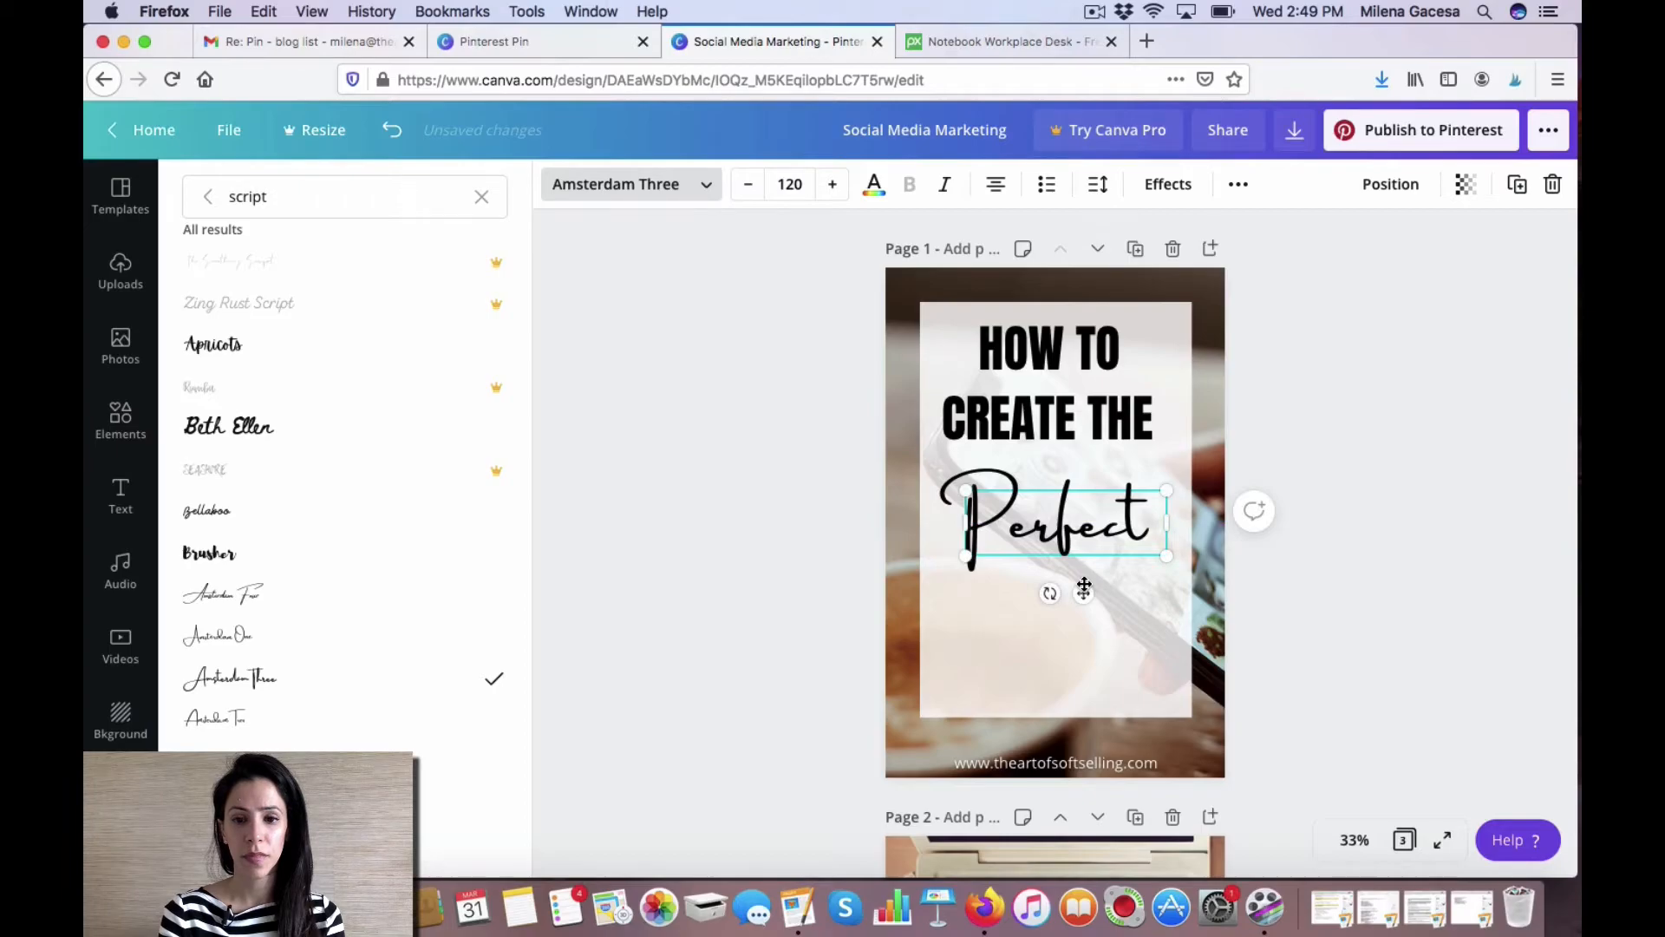
Set the Perfect text colour to a custom dark blue using the colour picker.
{"action": "left_click", "coordinate": [874, 186]}
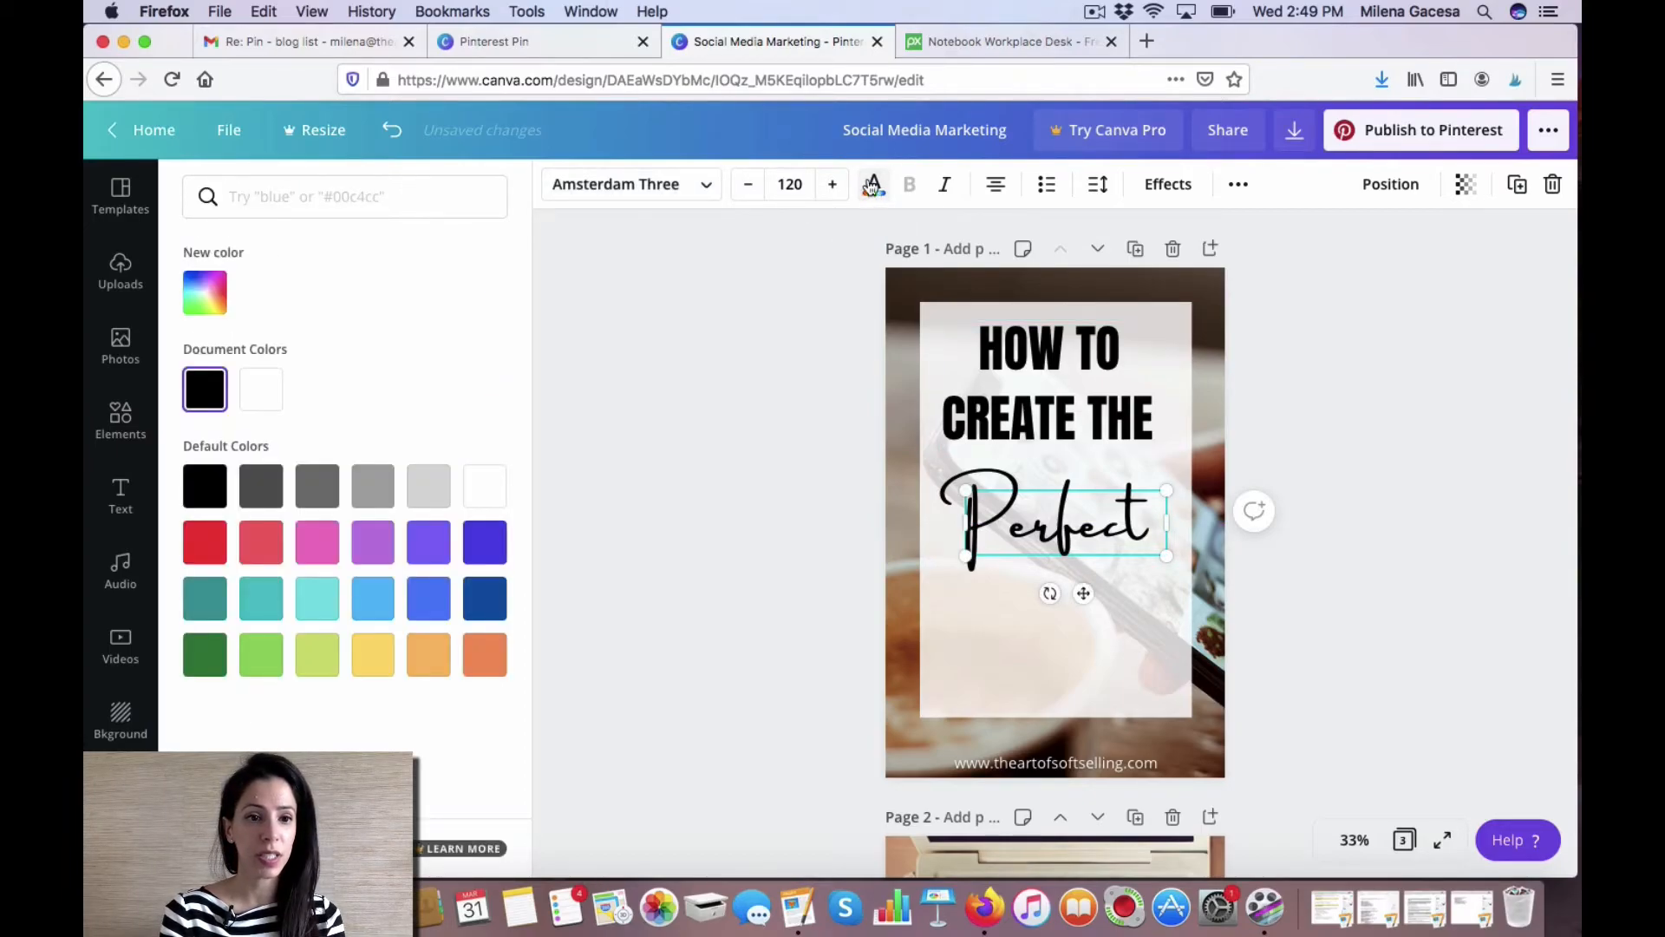
{"action": "left_click", "coordinate": [206, 295]}
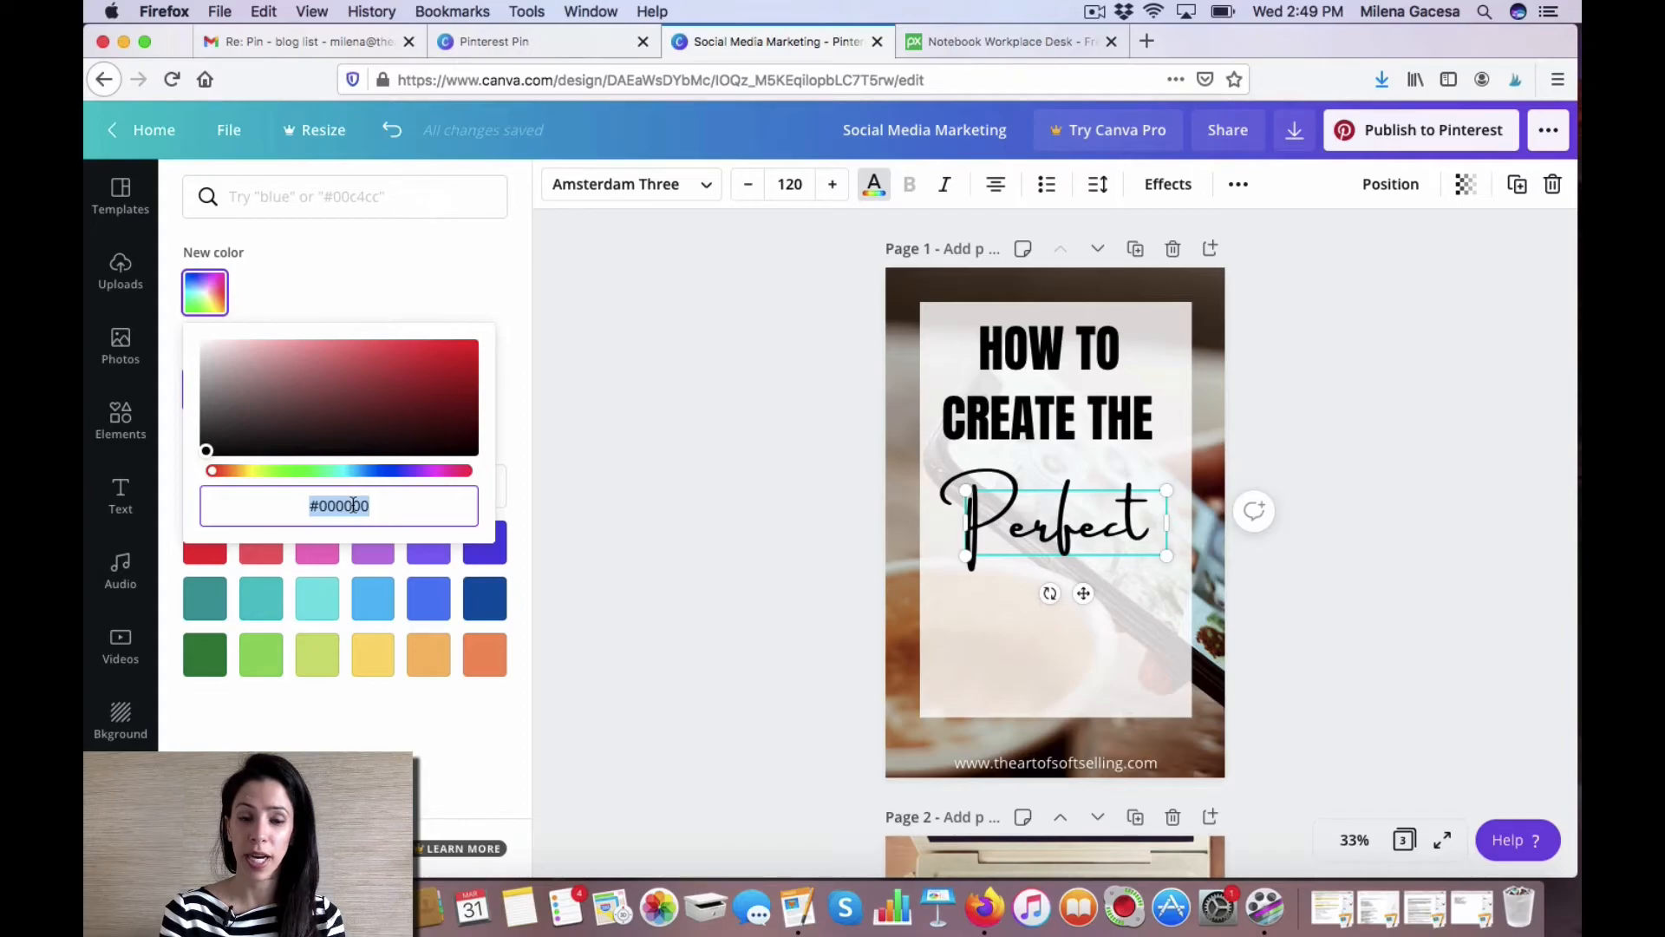
{"action": "left_click_drag", "start_coordinate": [206, 450], "coordinate": [403, 365]}
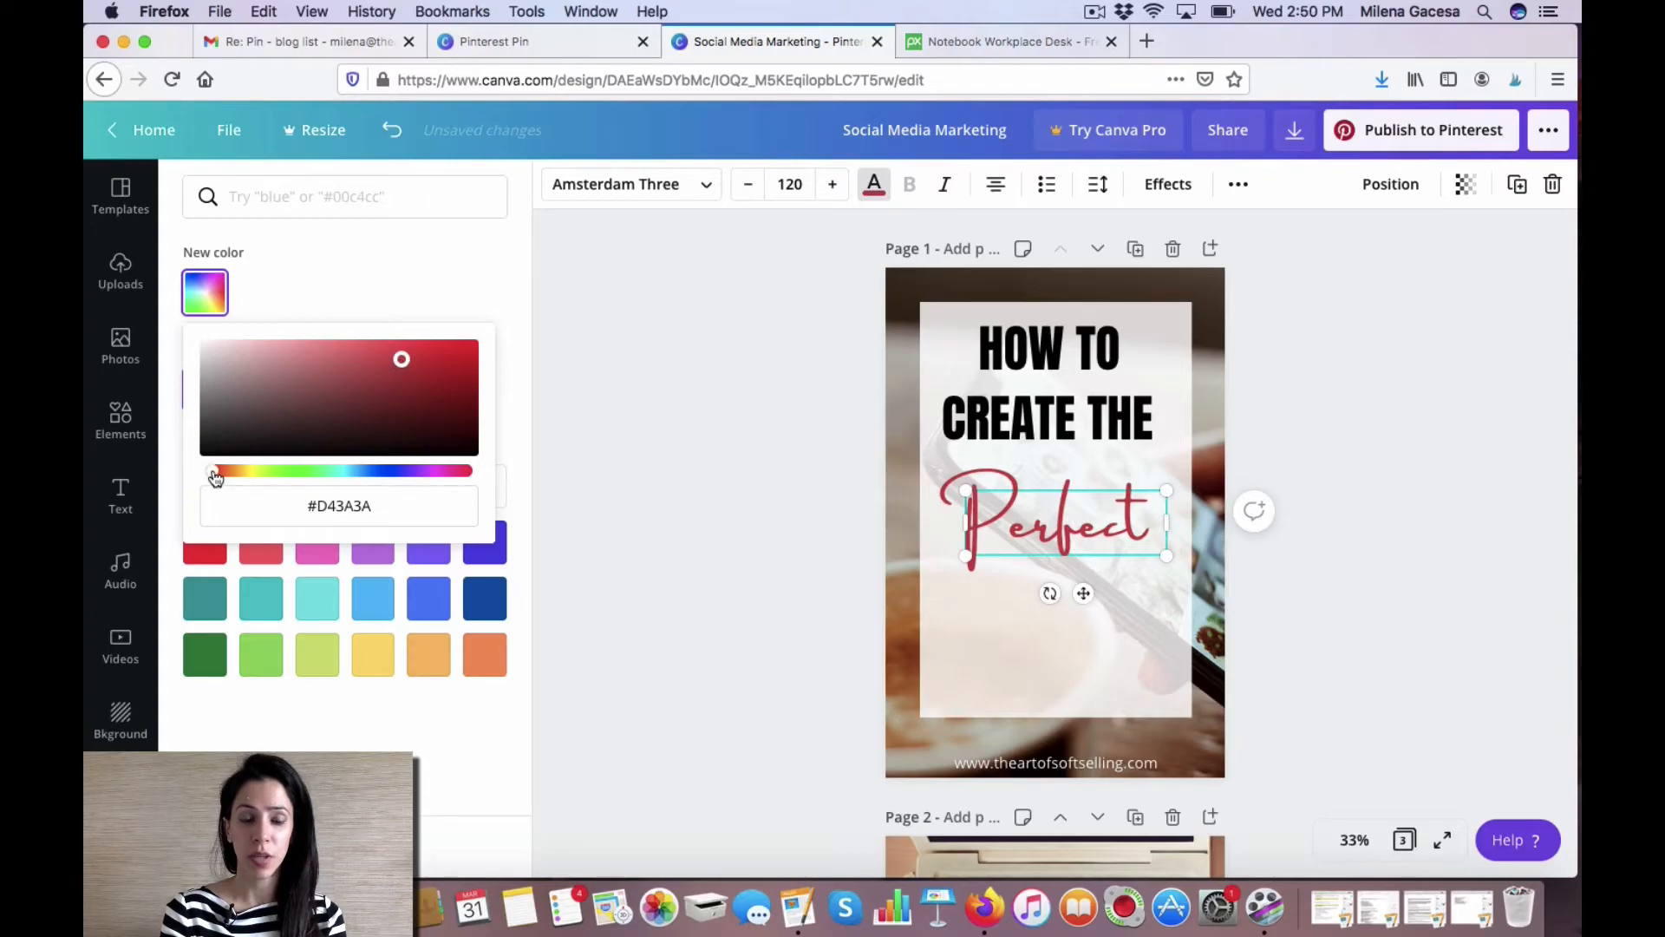
{"action": "left_click_drag", "start_coordinate": [231, 478], "coordinate": [374, 476]}
{"action": "mouse_move", "coordinate": [402, 359]}
{"action": "left_mouse_down"}
{"action": "mouse_move", "coordinate": [387, 398]}
{"action": "mouse_move", "coordinate": [413, 391]}
{"action": "left_mouse_up"}
{"action": "left_click", "coordinate": [1008, 588]}
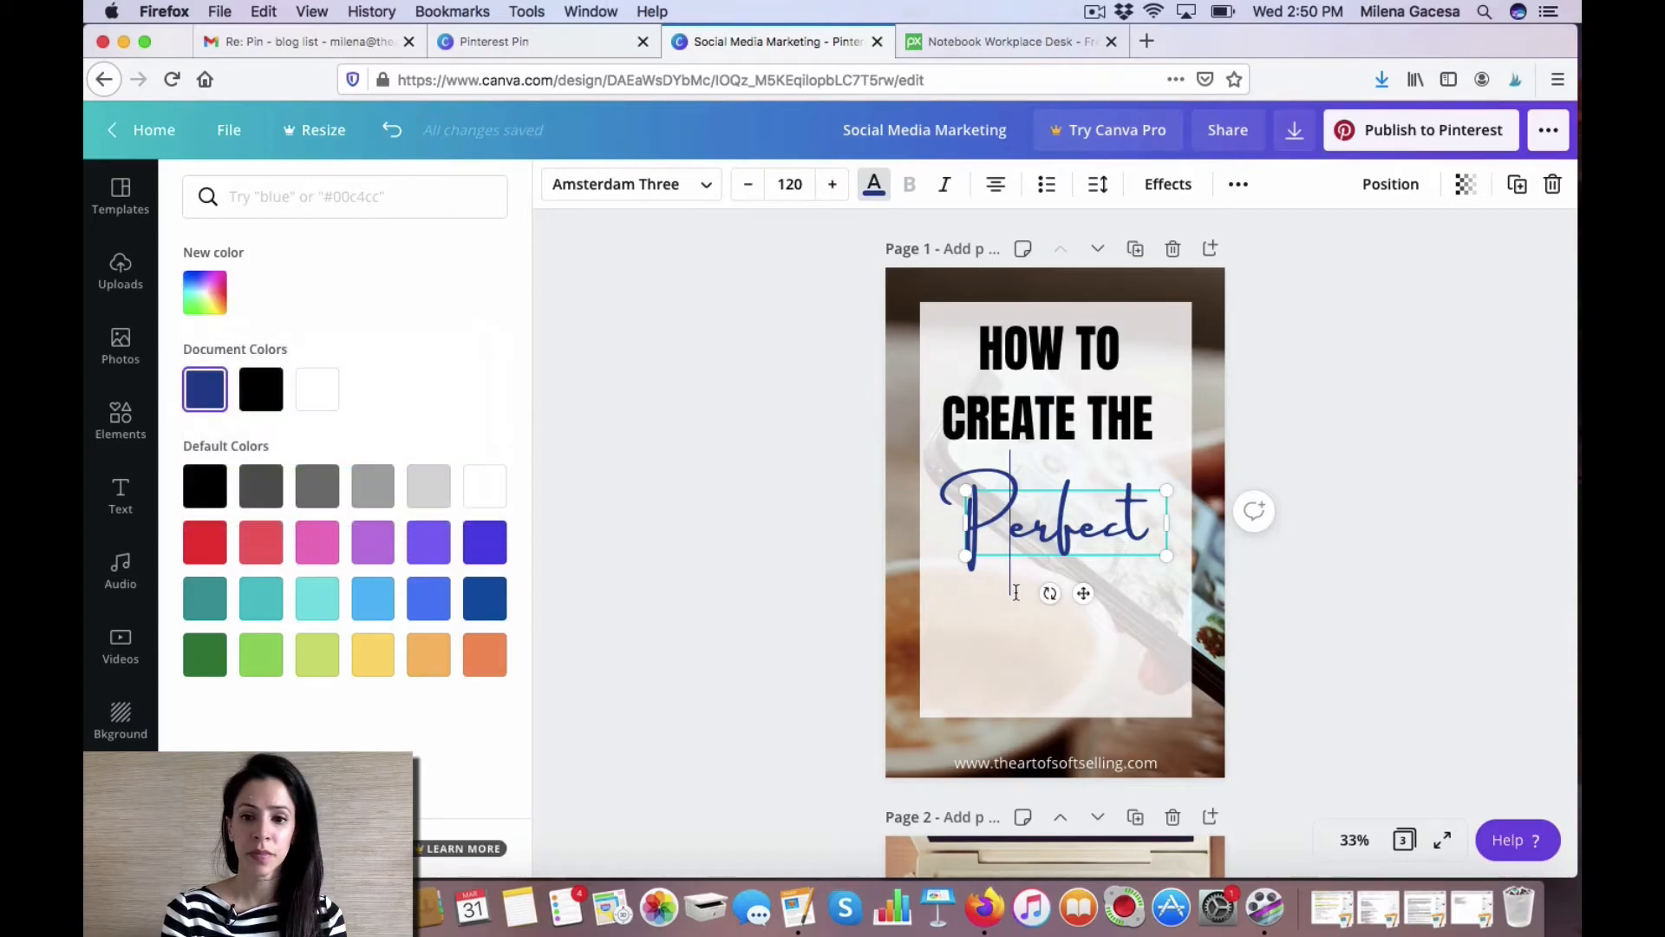
Add another heading reading PIN below Perfect and enlarge it to font size 150.
{"action": "left_click", "coordinate": [1103, 630]}
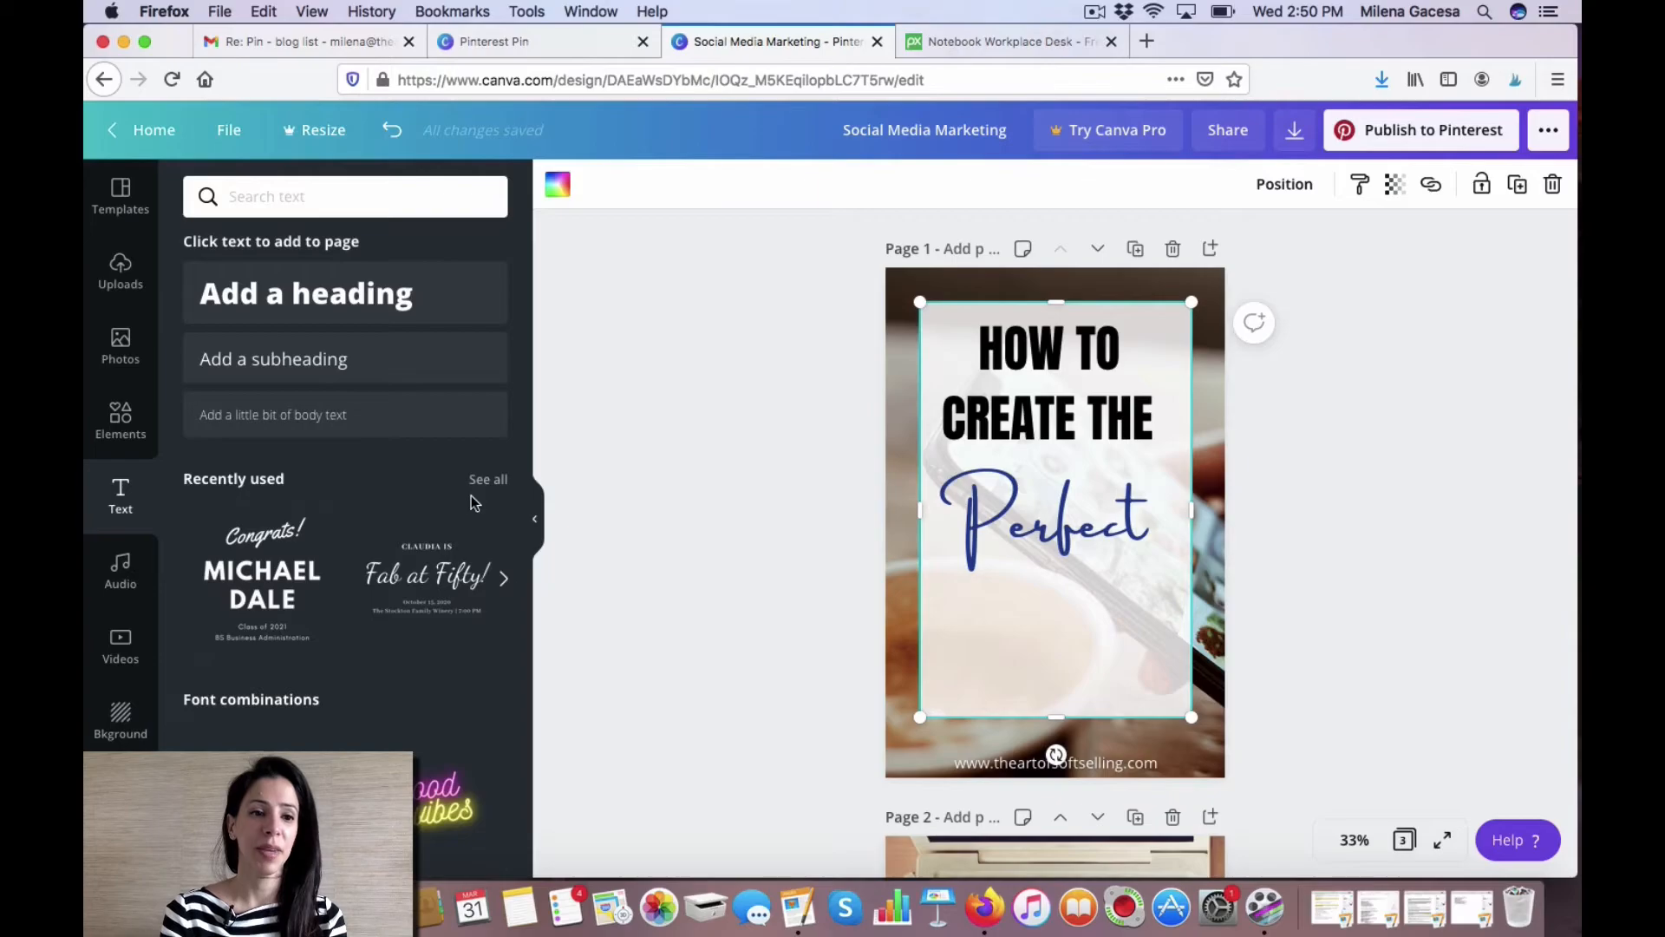
{"action": "left_click", "coordinate": [343, 304]}
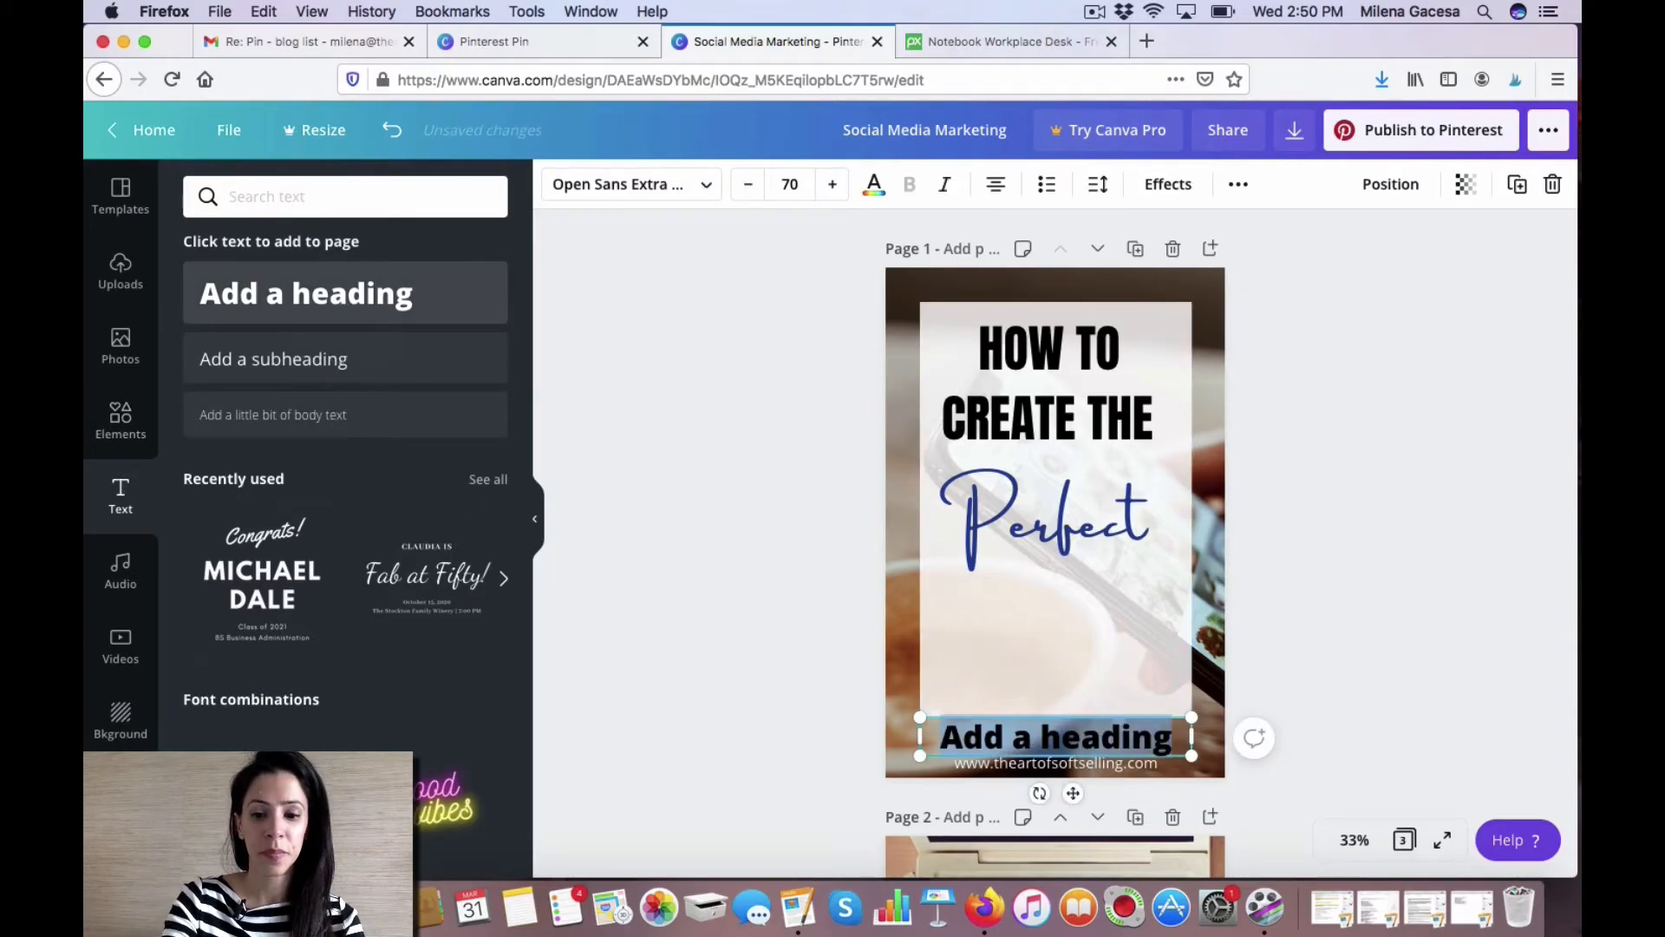
{"action": "type", "text": "PIN"}
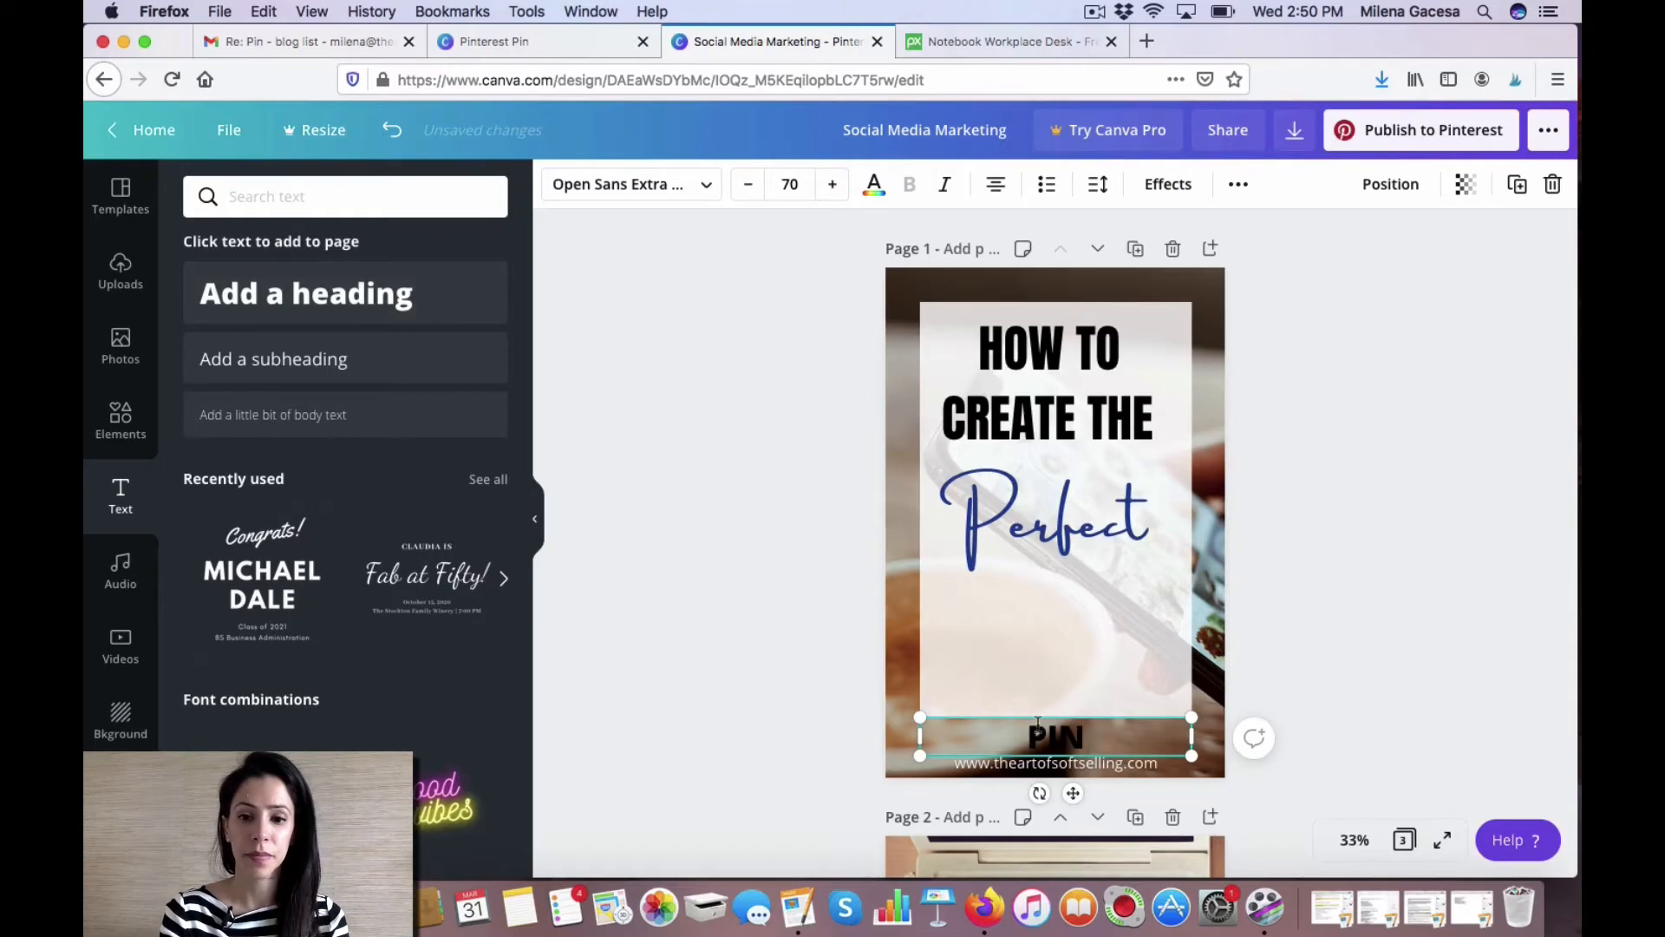
{"action": "left_click_drag", "start_coordinate": [1073, 793], "coordinate": [1072, 599]}
{"action": "left_click_drag", "start_coordinate": [1186, 605], "coordinate": [1214, 681]}
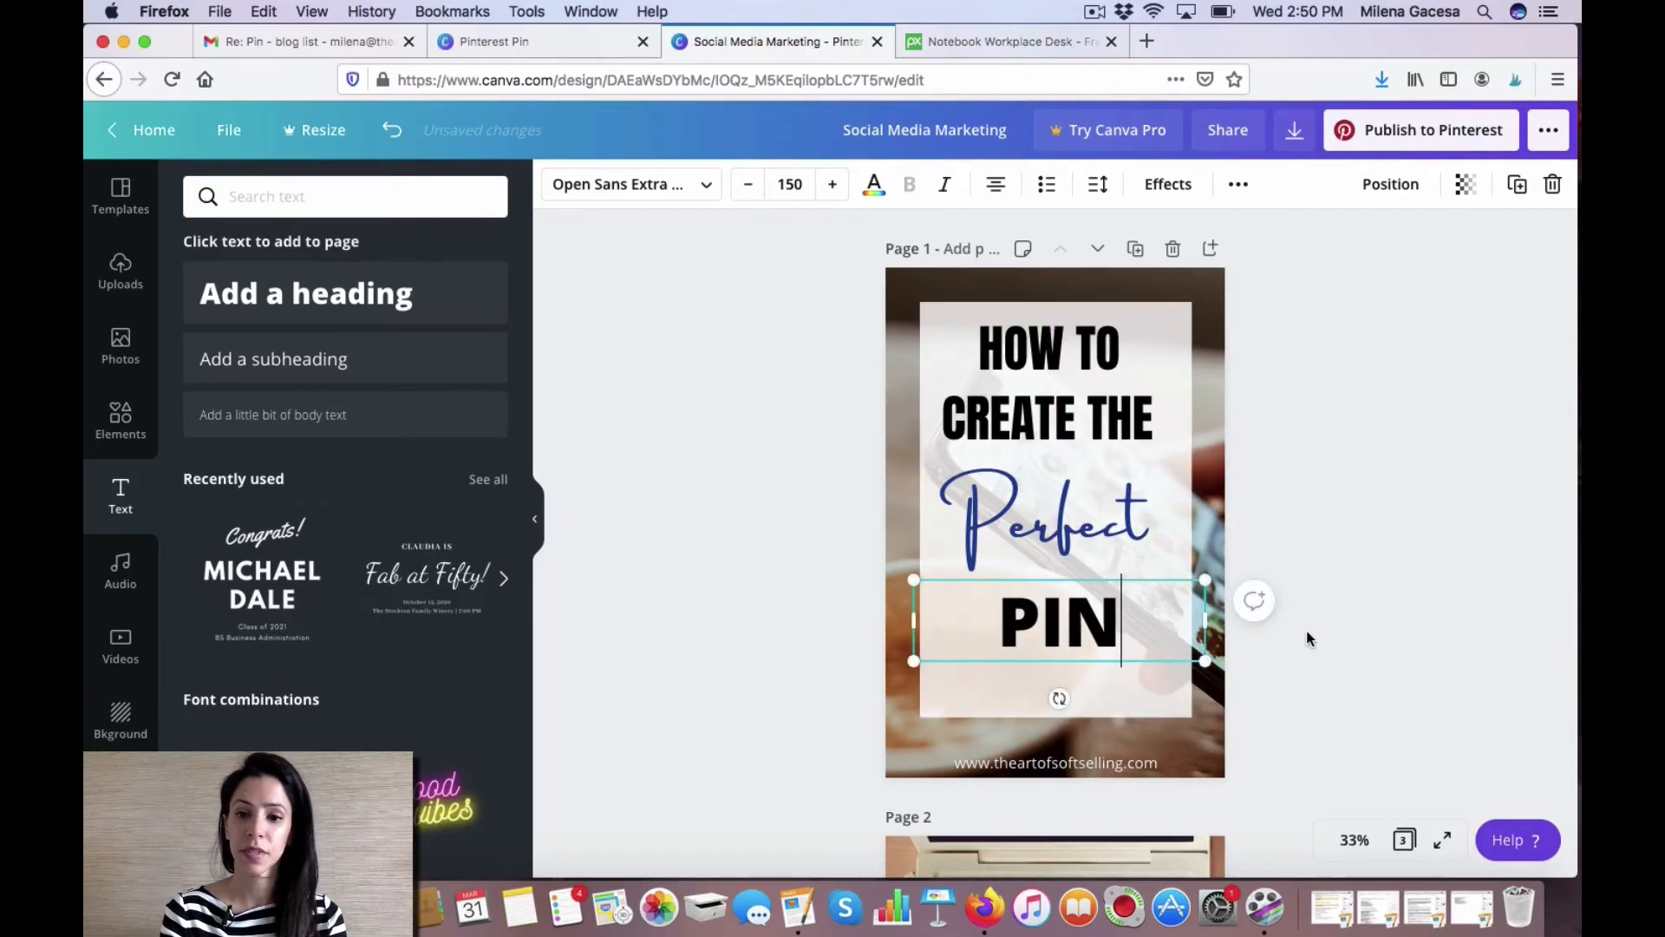
{"action": "left_click", "coordinate": [1318, 626]}
{"action": "left_click_drag", "start_coordinate": [1092, 626], "coordinate": [1088, 621]}
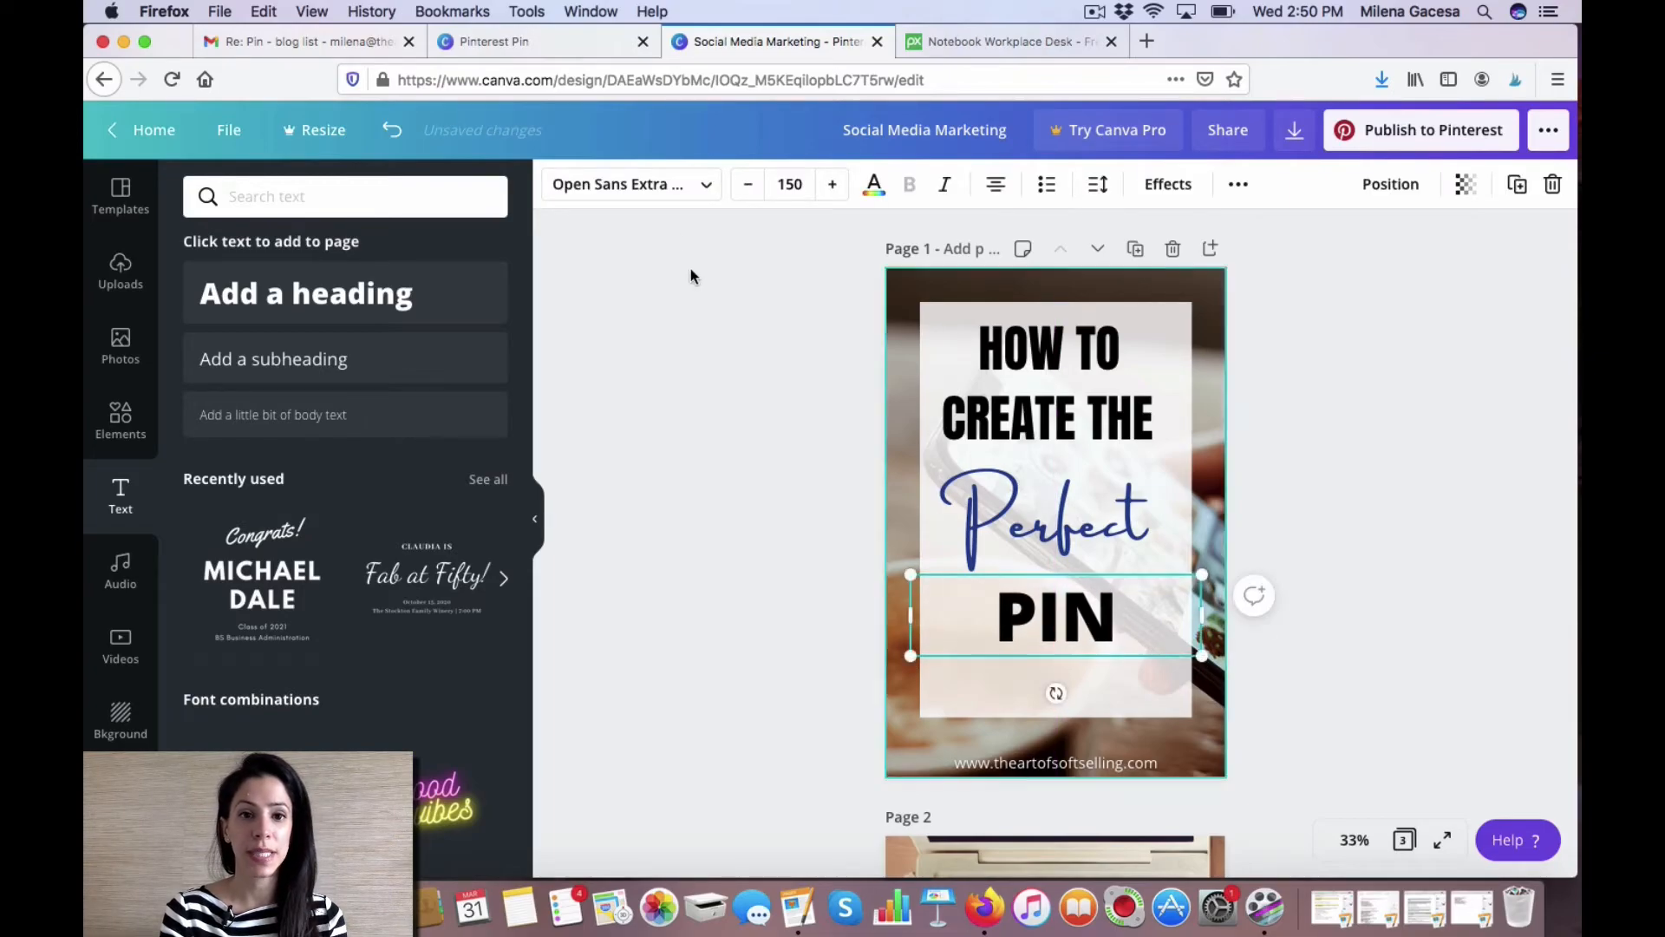
Change the PIN heading's font to Open Sauce SemiBold from the Corporate fonts and narrow its text box.
{"action": "left_click", "coordinate": [683, 187]}
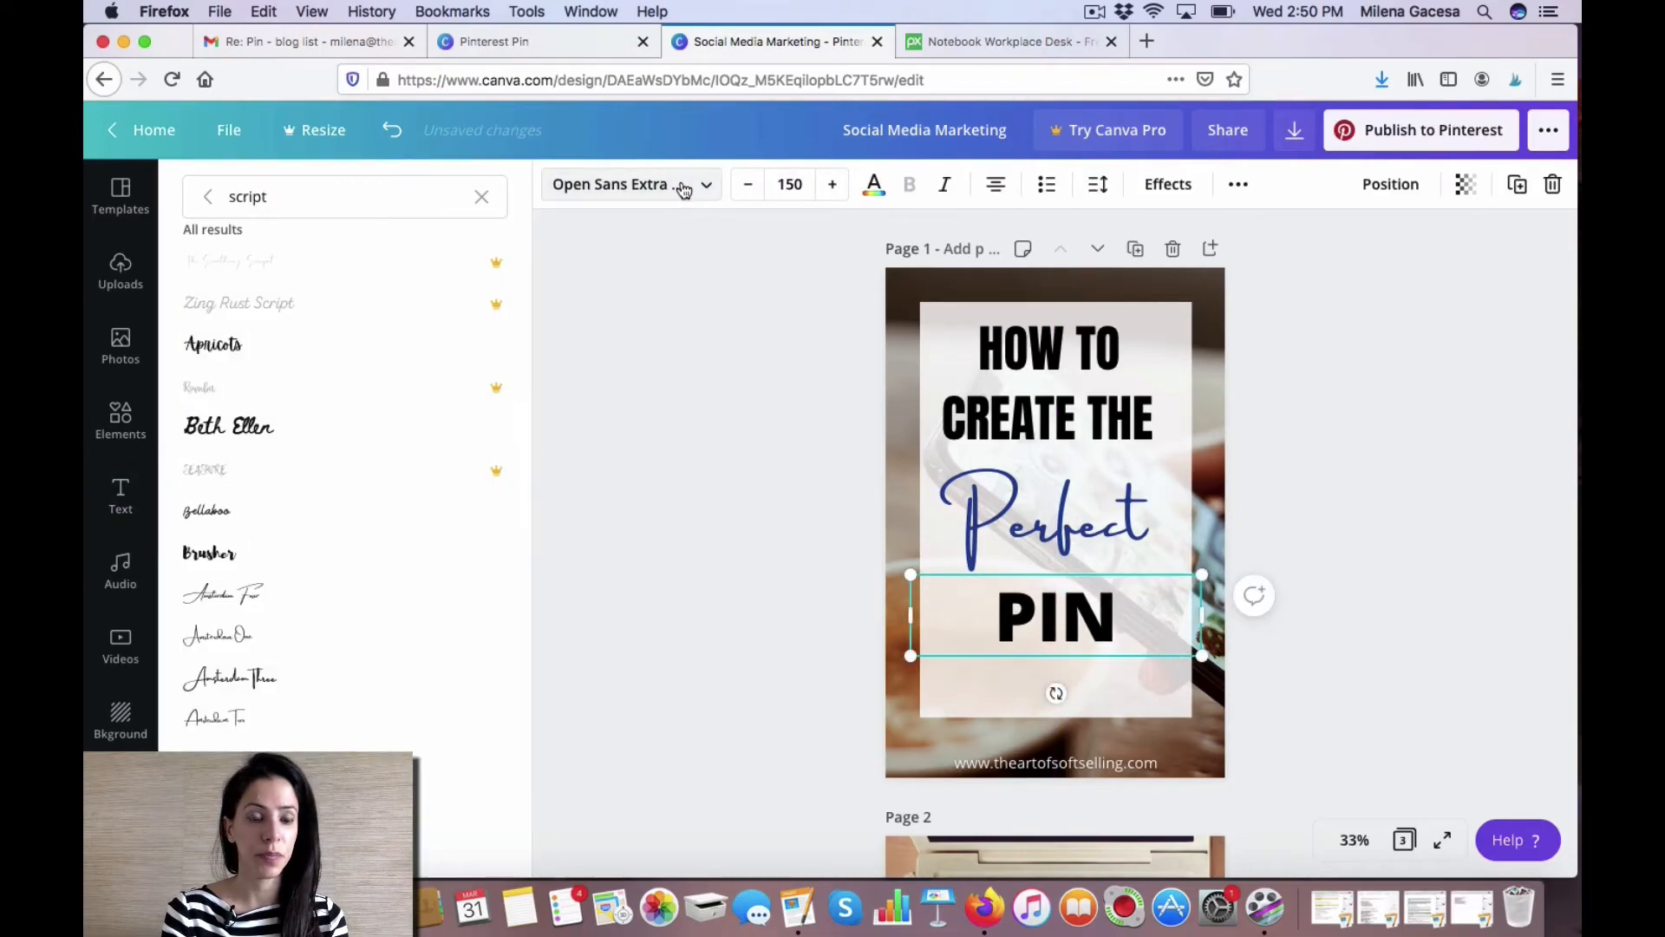
{"action": "left_click", "coordinate": [480, 200]}
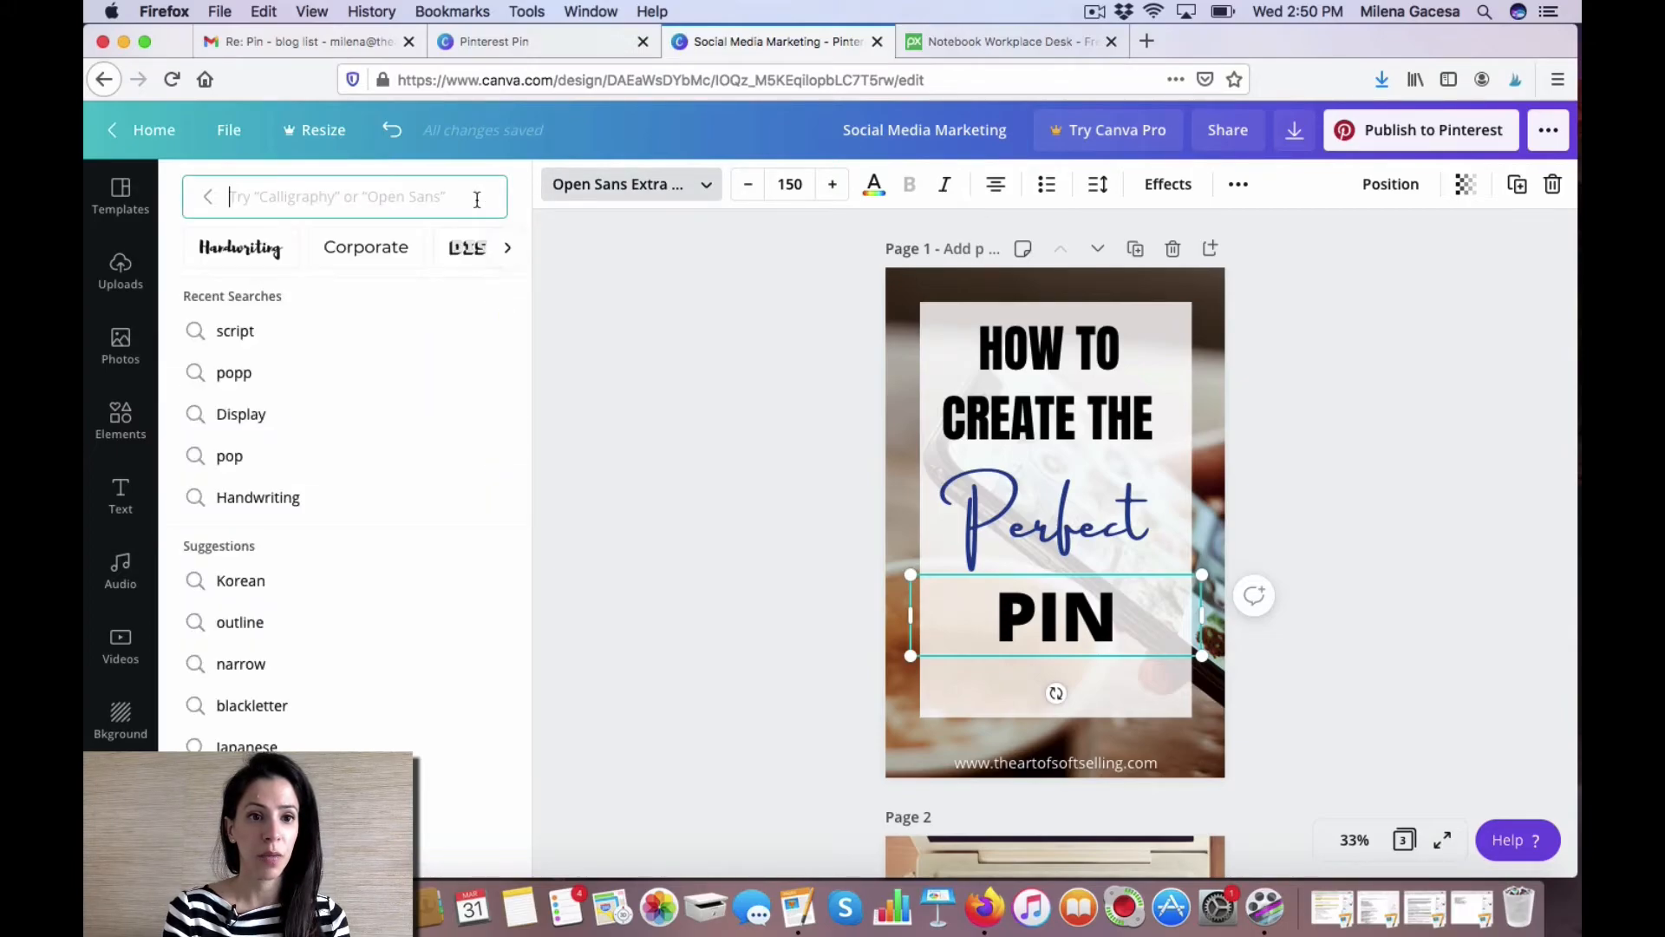
{"action": "left_click", "coordinate": [375, 253]}
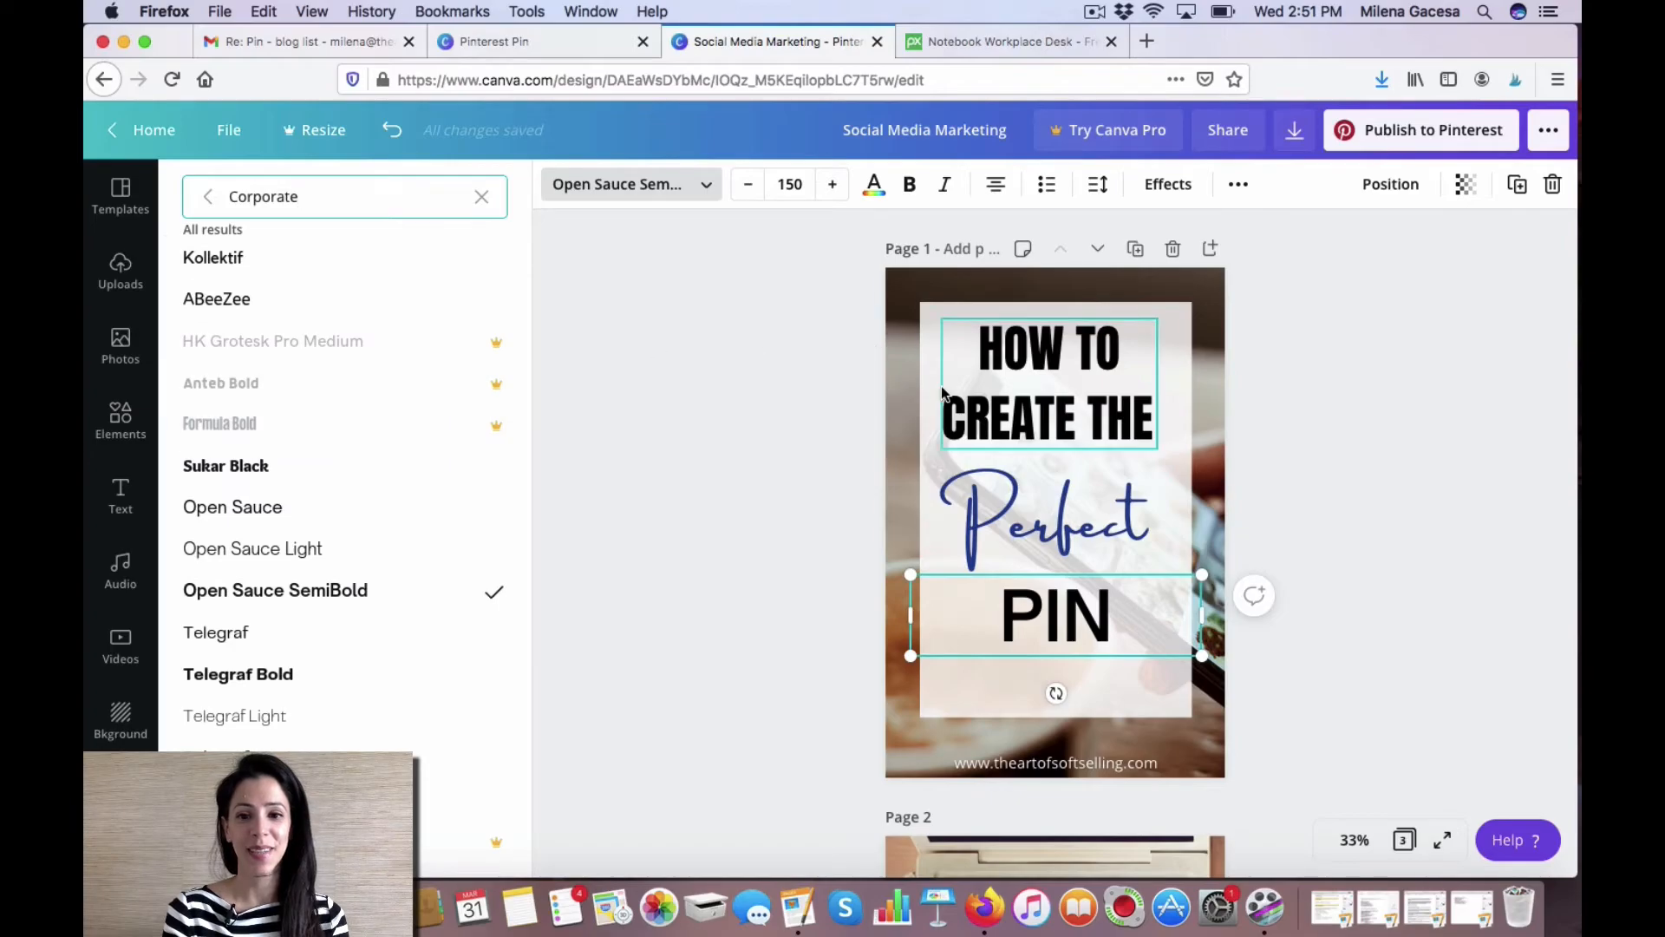
{"action": "left_click_drag", "start_coordinate": [1199, 621], "coordinate": [1148, 620]}
{"action": "left_click_drag", "start_coordinate": [993, 632], "coordinate": [1040, 626]}
Recolour the HOW TO CREATE THE heading to dark grey #403e3e.
{"action": "left_click_drag", "start_coordinate": [1051, 418], "coordinate": [1055, 416]}
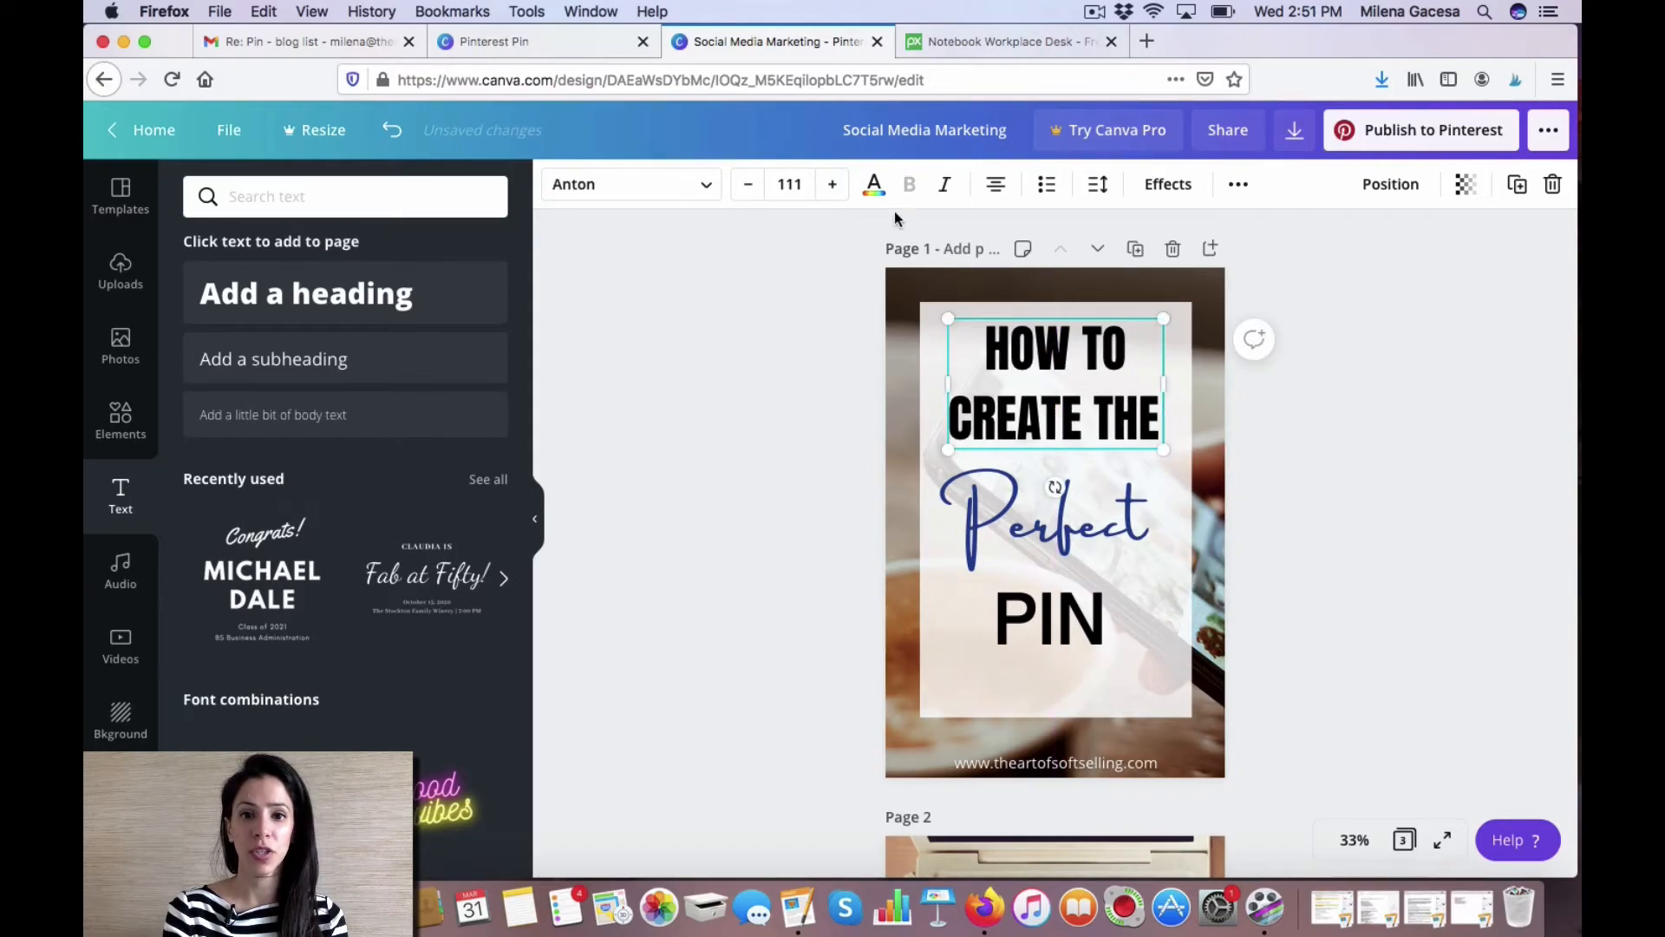
{"action": "left_click", "coordinate": [874, 185]}
{"action": "left_click", "coordinate": [205, 292]}
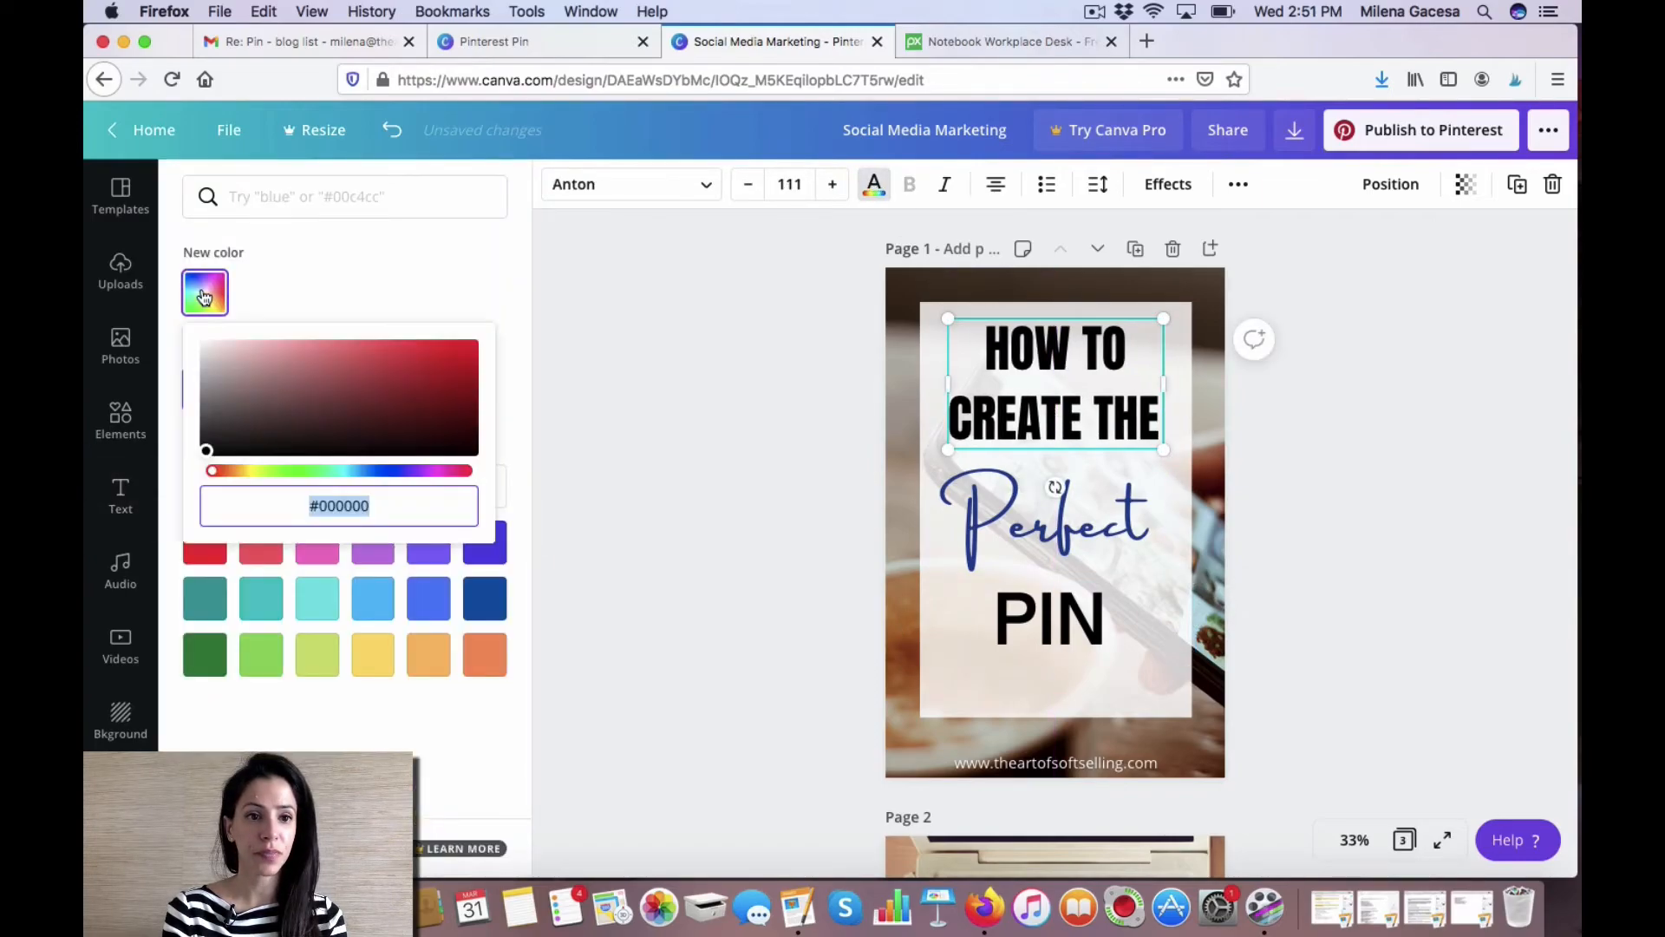
{"action": "left_click_drag", "start_coordinate": [207, 452], "coordinate": [208, 430]}
{"action": "left_click", "coordinate": [1032, 628]}
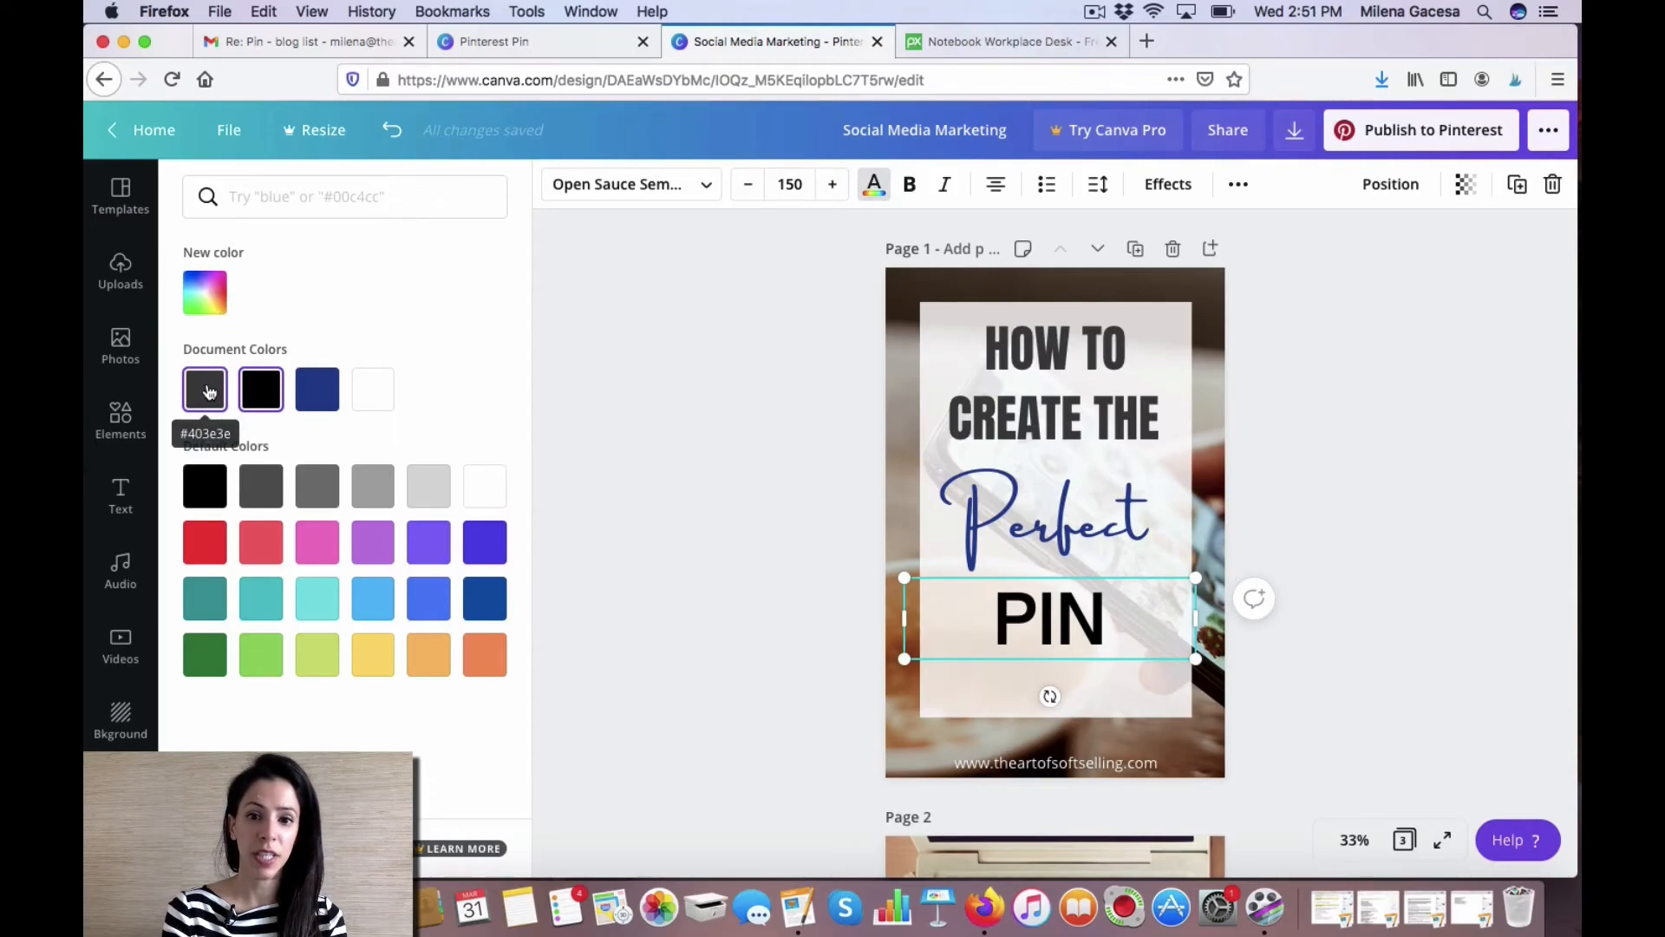
Recolour the PIN heading to the dark grey document colour #403e3e.
{"action": "left_click", "coordinate": [209, 392]}
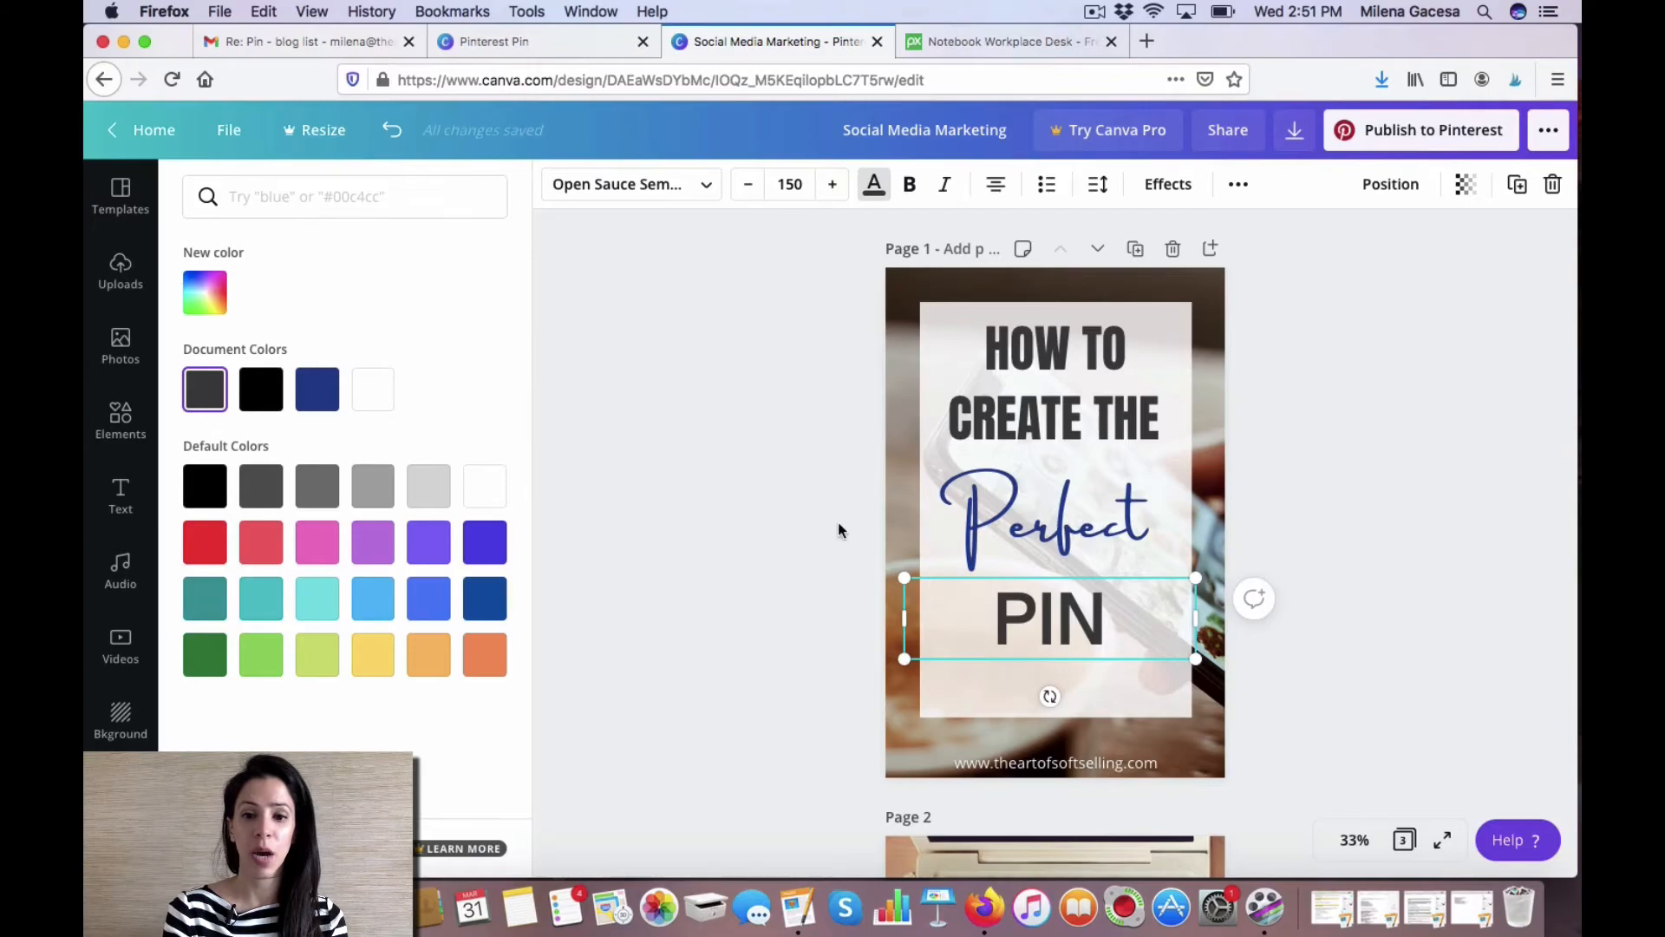
{"action": "left_click", "coordinate": [1168, 683]}
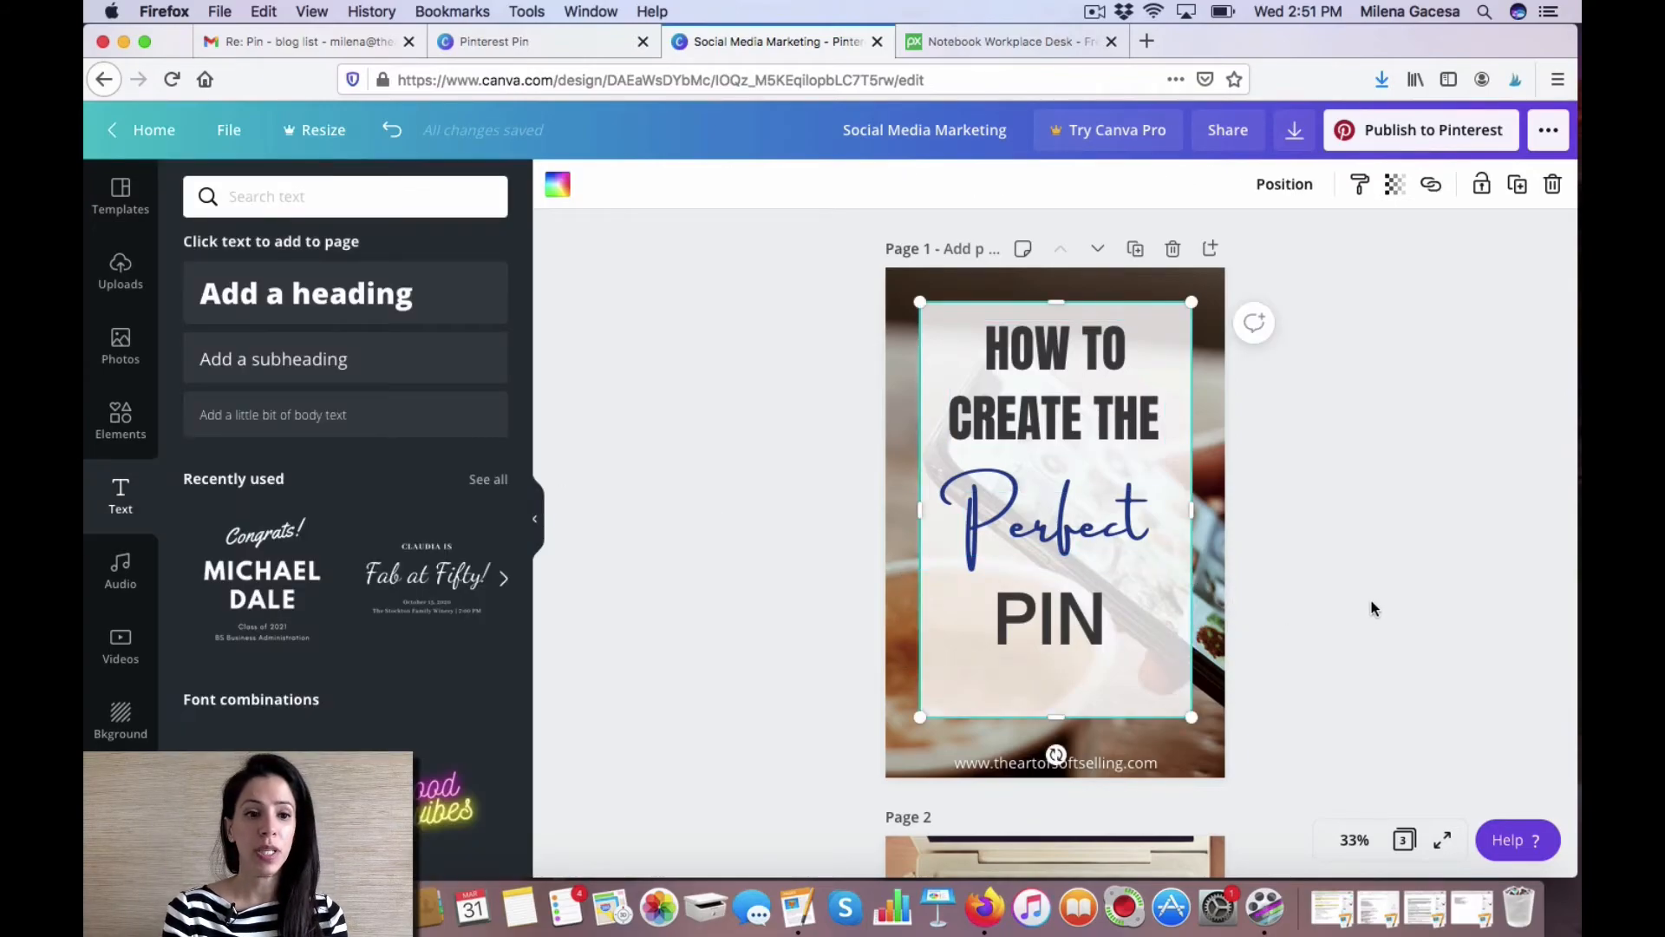
Add a plain straight line element, place it below PIN and shorten it to about half the panel width.
{"action": "left_click", "coordinate": [122, 421]}
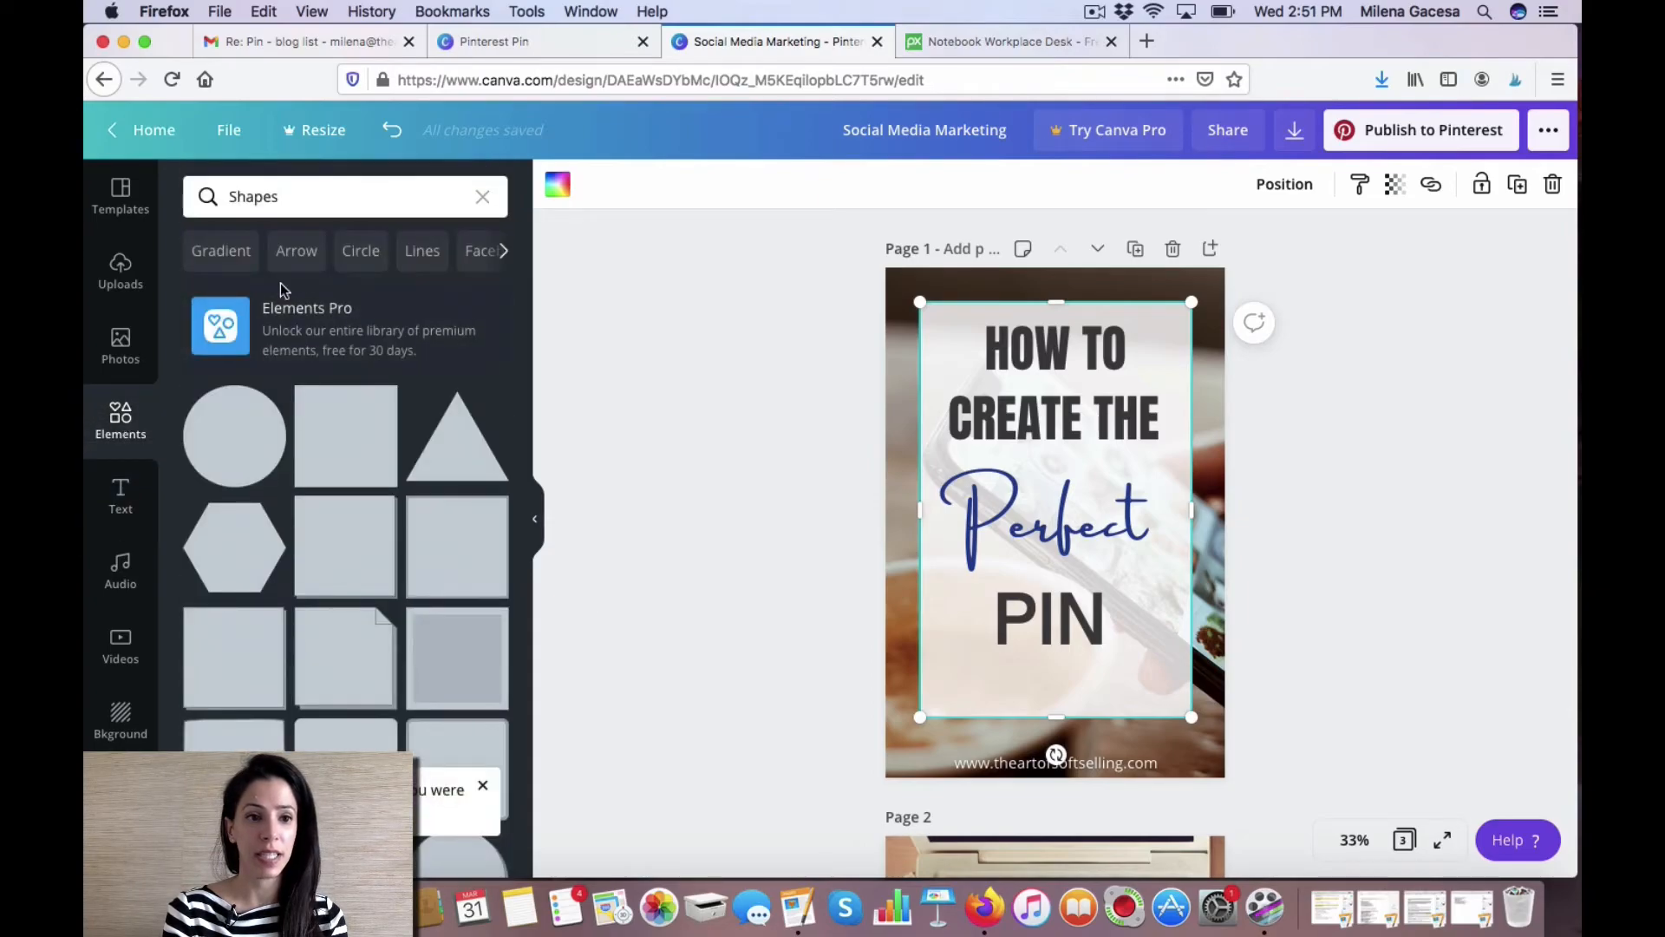
{"action": "left_click", "coordinate": [483, 196]}
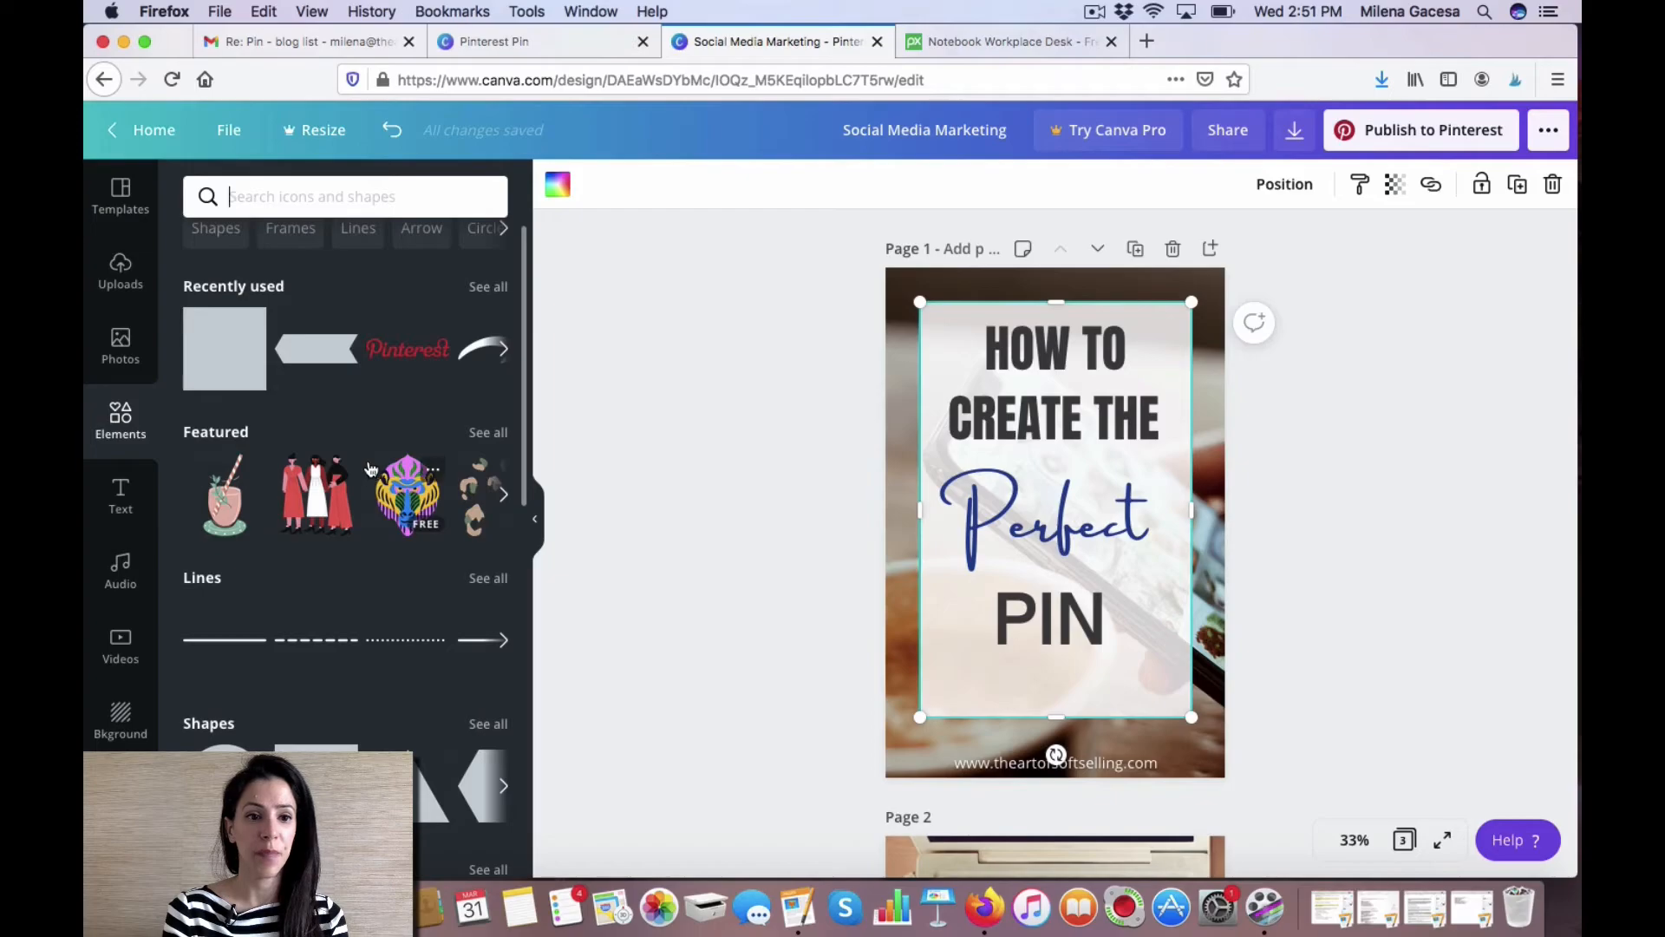
{"action": "scroll", "coordinate": [379, 460], "scroll_direction": "right", "scroll_amount": 1}
{"action": "scroll", "coordinate": [364, 595], "scroll_direction": "down", "scroll_amount": 1}
{"action": "scroll", "coordinate": [362, 595], "scroll_direction": "down", "scroll_amount": 3}
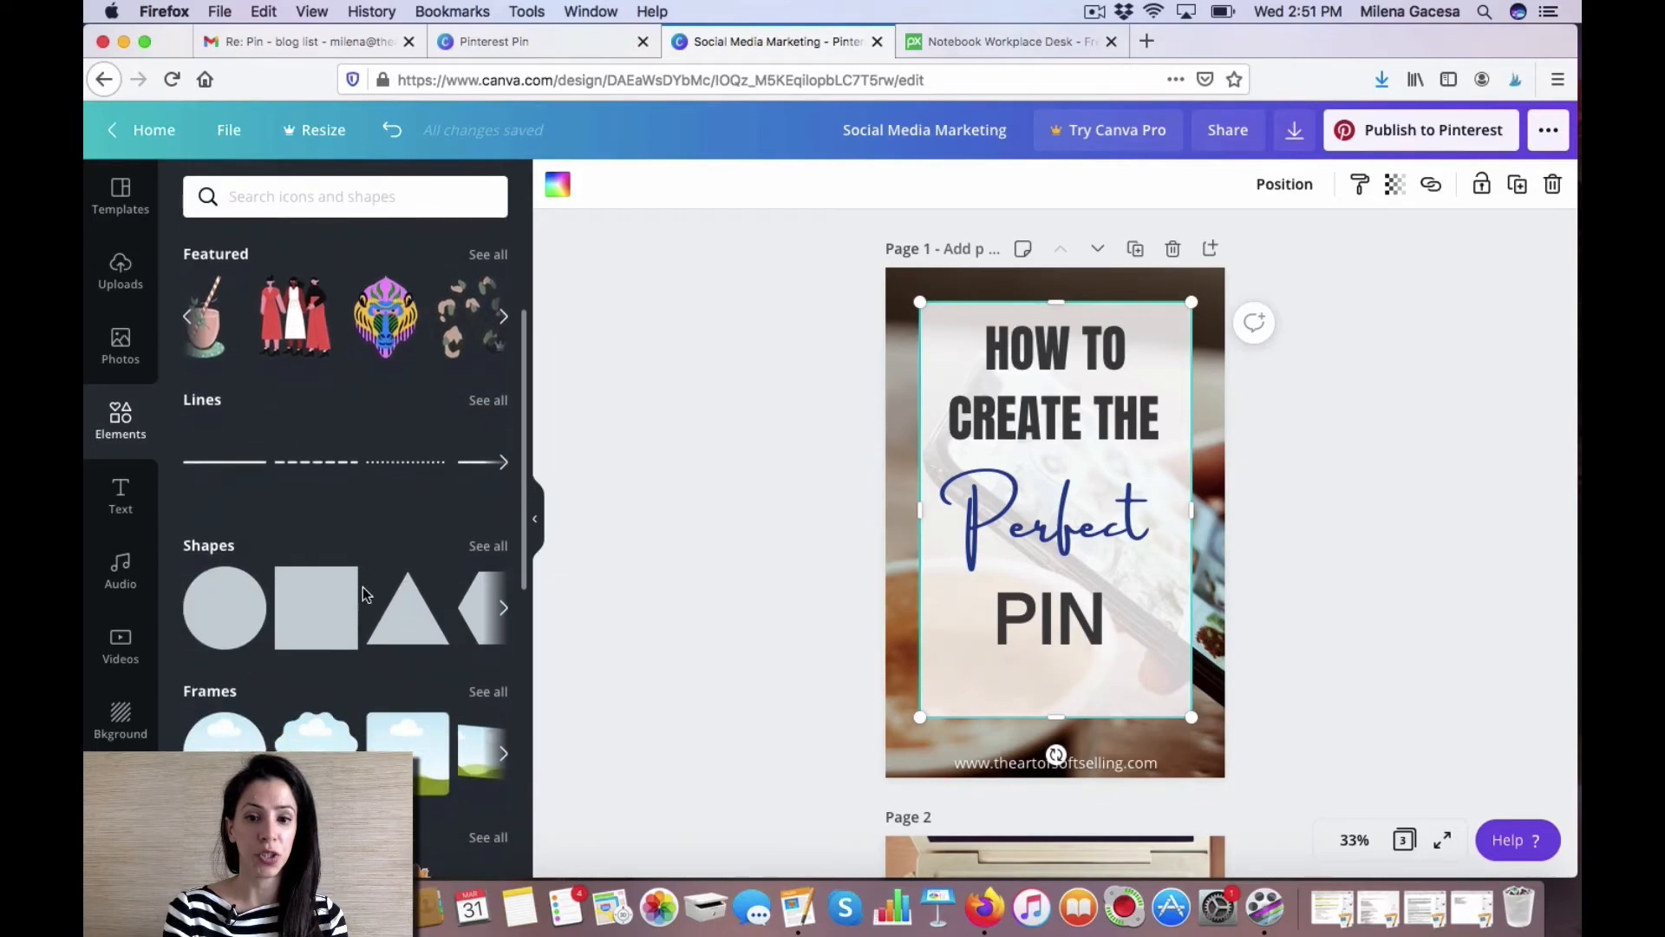
{"action": "scroll", "coordinate": [363, 595], "scroll_direction": "up", "scroll_amount": 1}
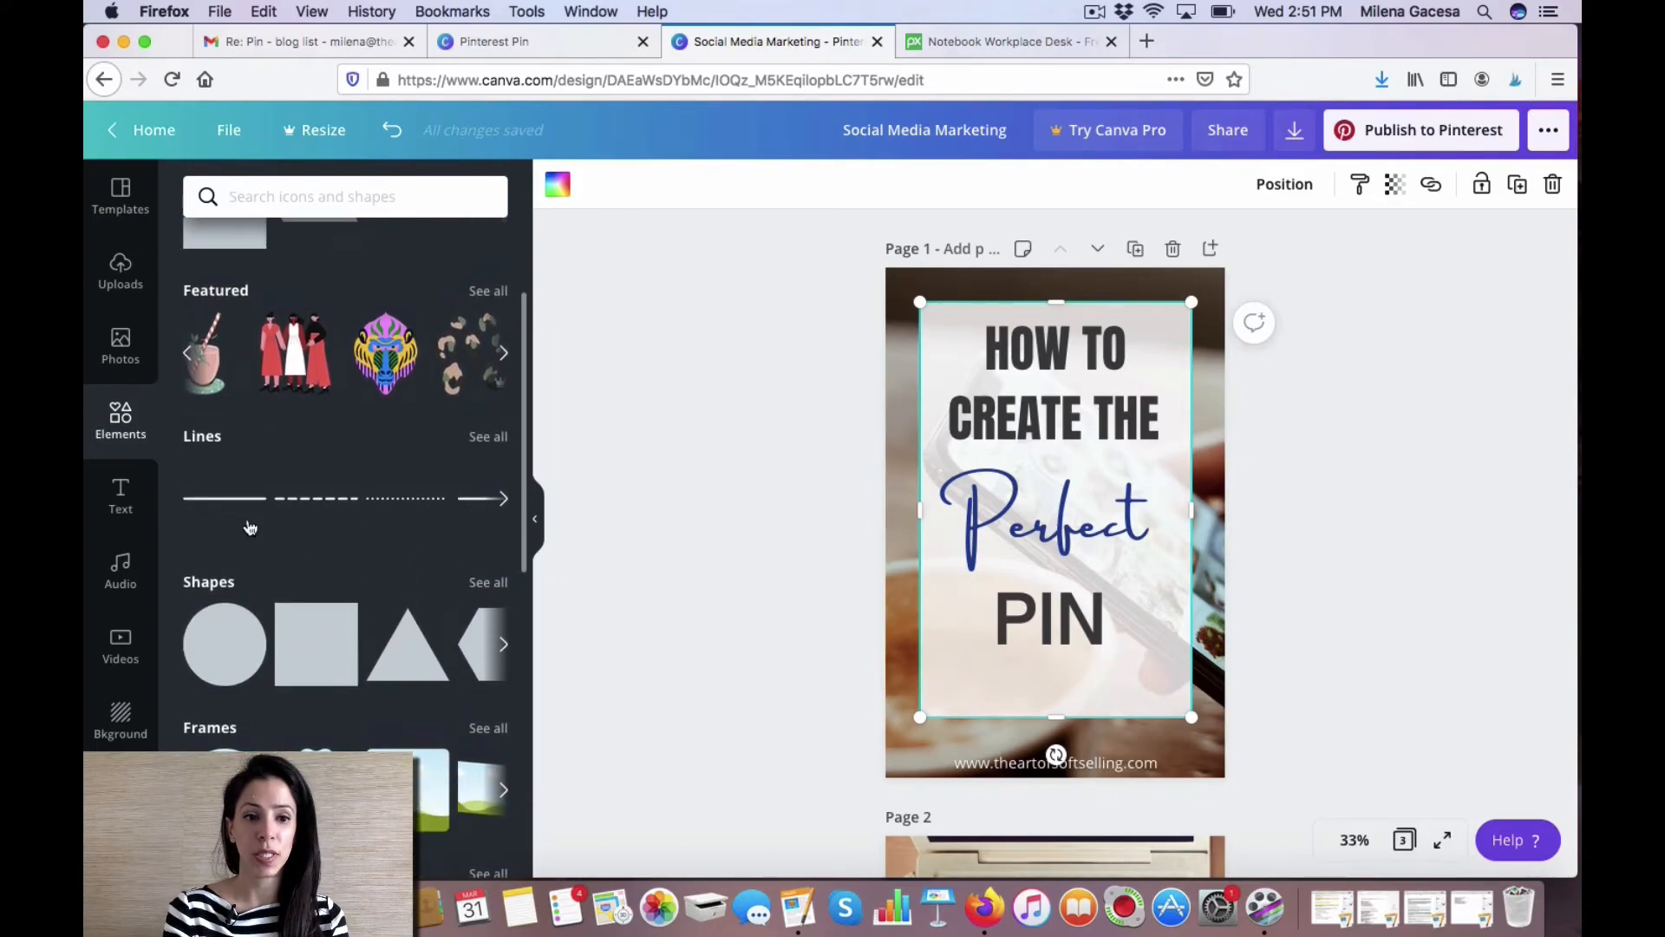
{"action": "left_click", "coordinate": [231, 502]}
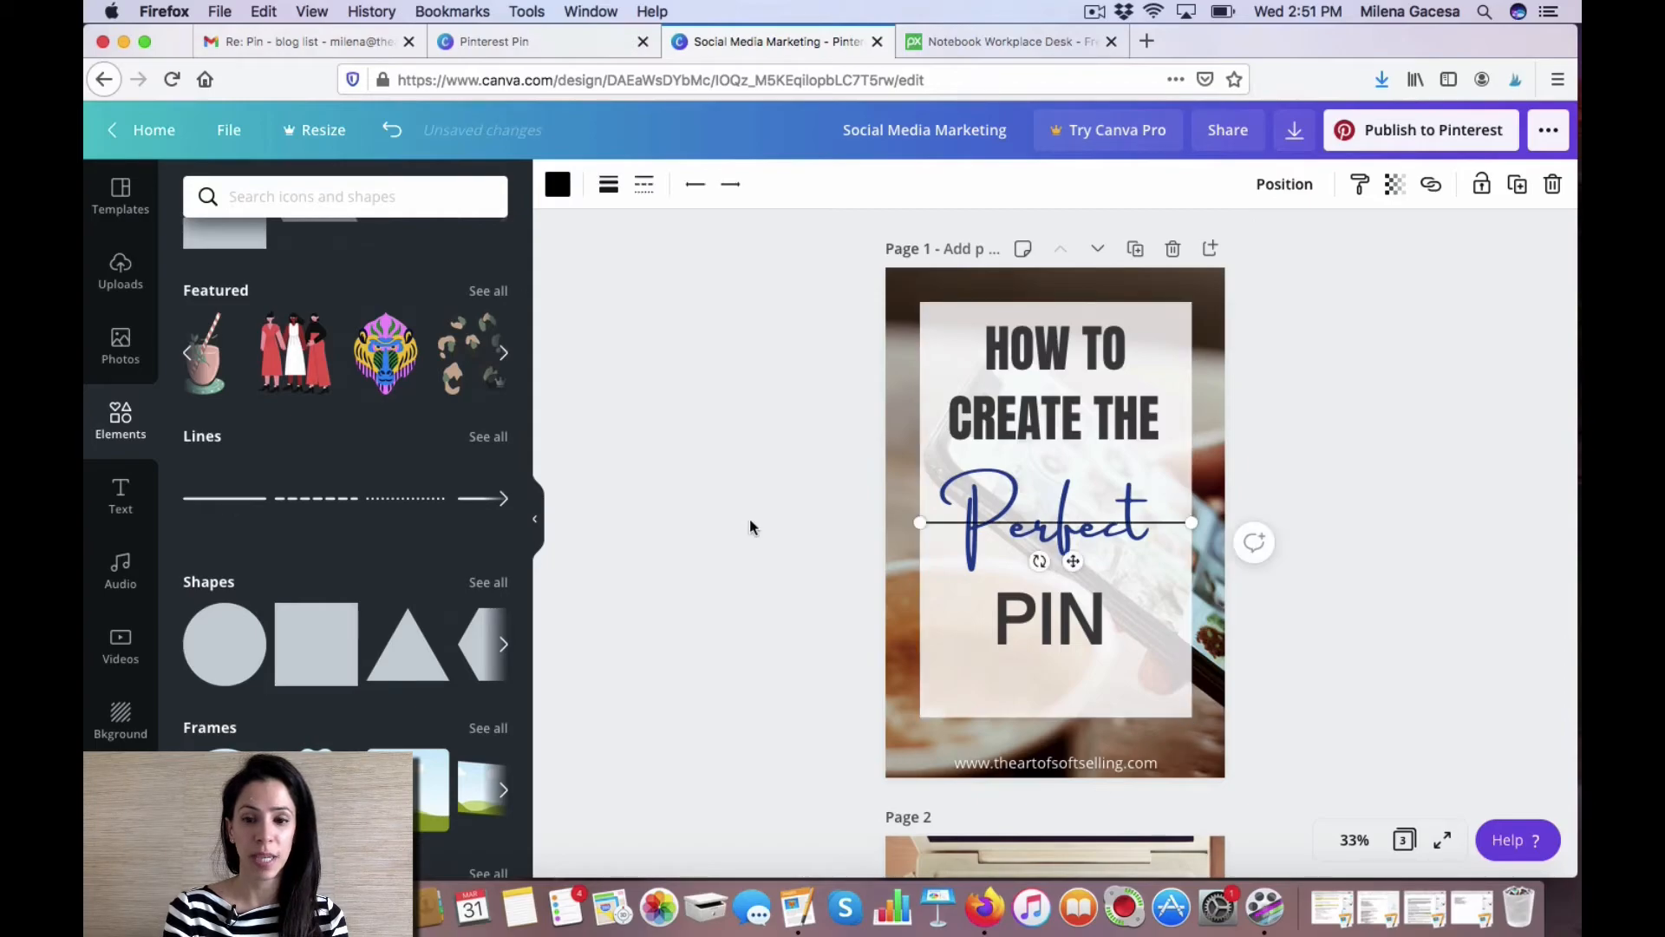
{"action": "left_click_drag", "start_coordinate": [1074, 560], "coordinate": [1071, 699]}
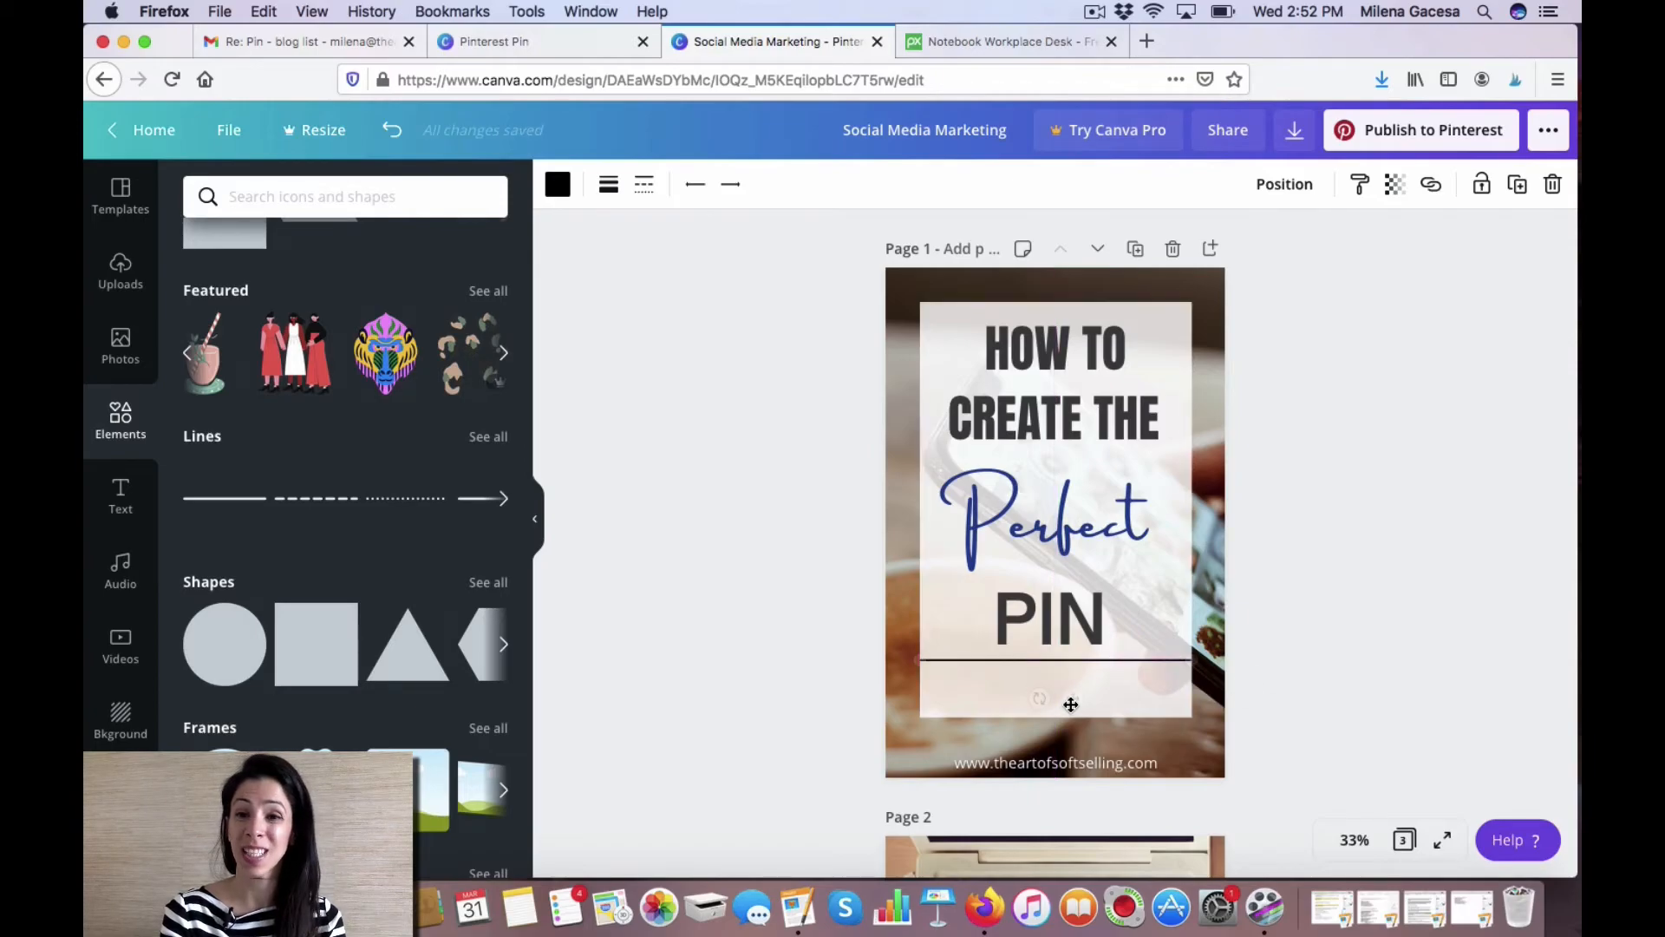
{"action": "left_click_drag", "start_coordinate": [1191, 659], "coordinate": [1134, 659]}
{"action": "left_click_drag", "start_coordinate": [921, 660], "coordinate": [965, 660]}
{"action": "left_click_drag", "start_coordinate": [1064, 697], "coordinate": [1066, 705]}
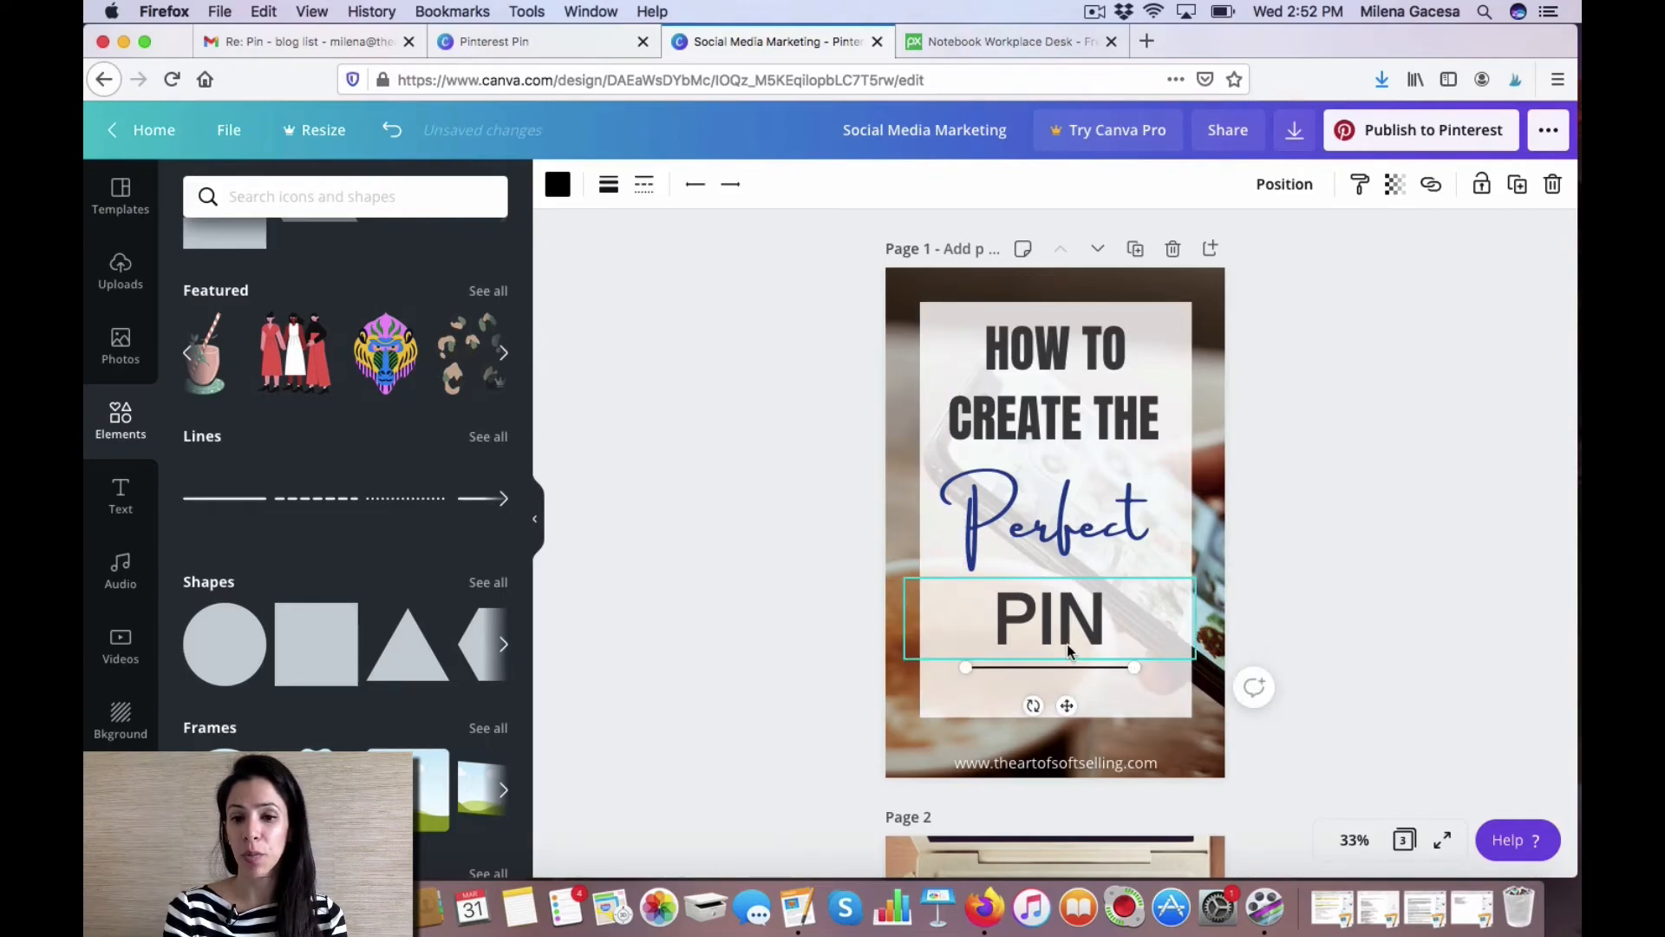
Reposition the PIN heading and the line beneath it so they sit closer together.
{"action": "left_click", "coordinate": [1066, 643]}
{"action": "left_click_drag", "start_coordinate": [1194, 650], "coordinate": [1162, 639]}
{"action": "left_click_drag", "start_coordinate": [1059, 612], "coordinate": [1098, 652]}
{"action": "left_click", "coordinate": [1096, 660]}
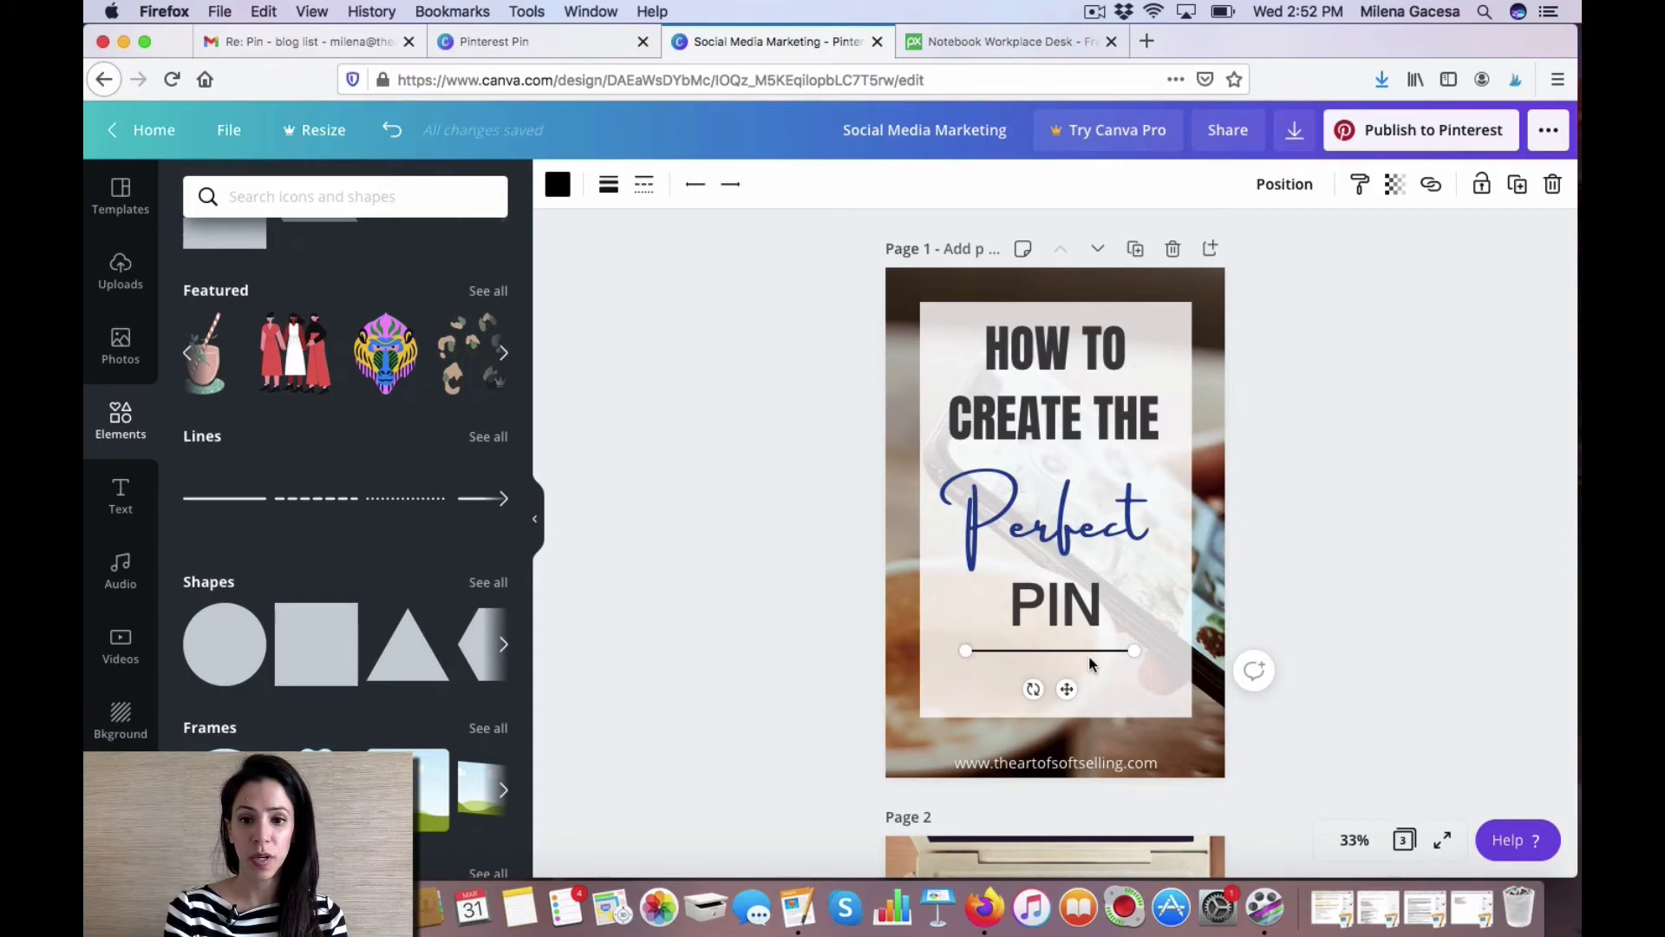
Recolour the line to the document's dark blue.
{"action": "left_click", "coordinate": [557, 184]}
{"action": "left_click", "coordinate": [253, 382]}
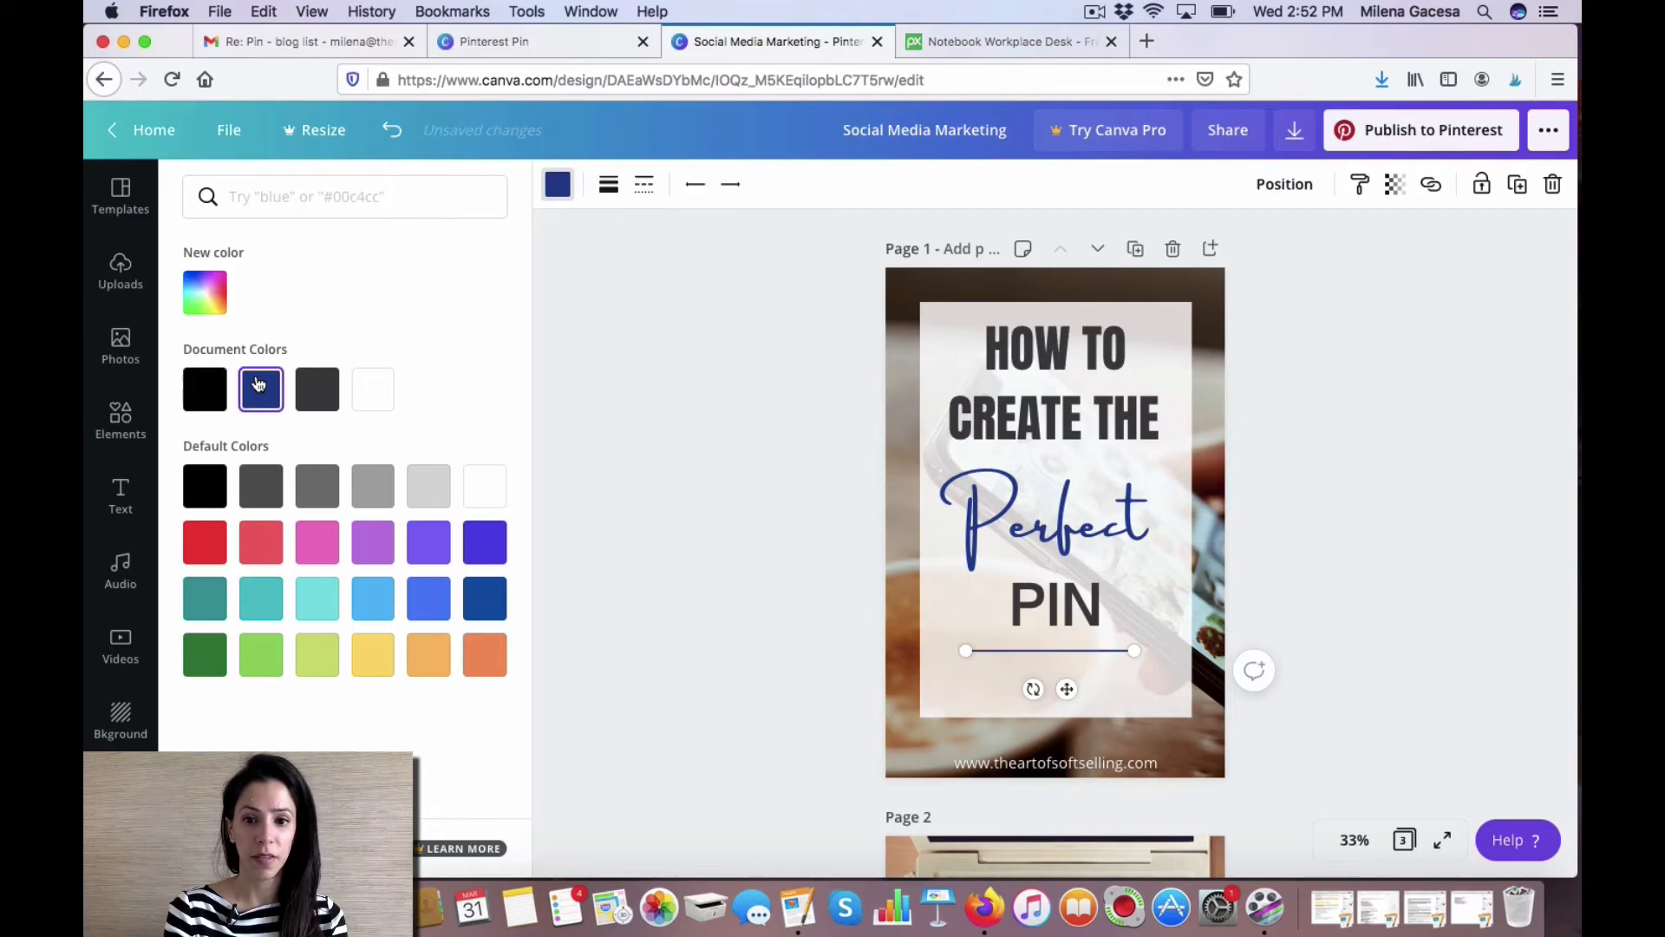
{"action": "left_click", "coordinate": [966, 680]}
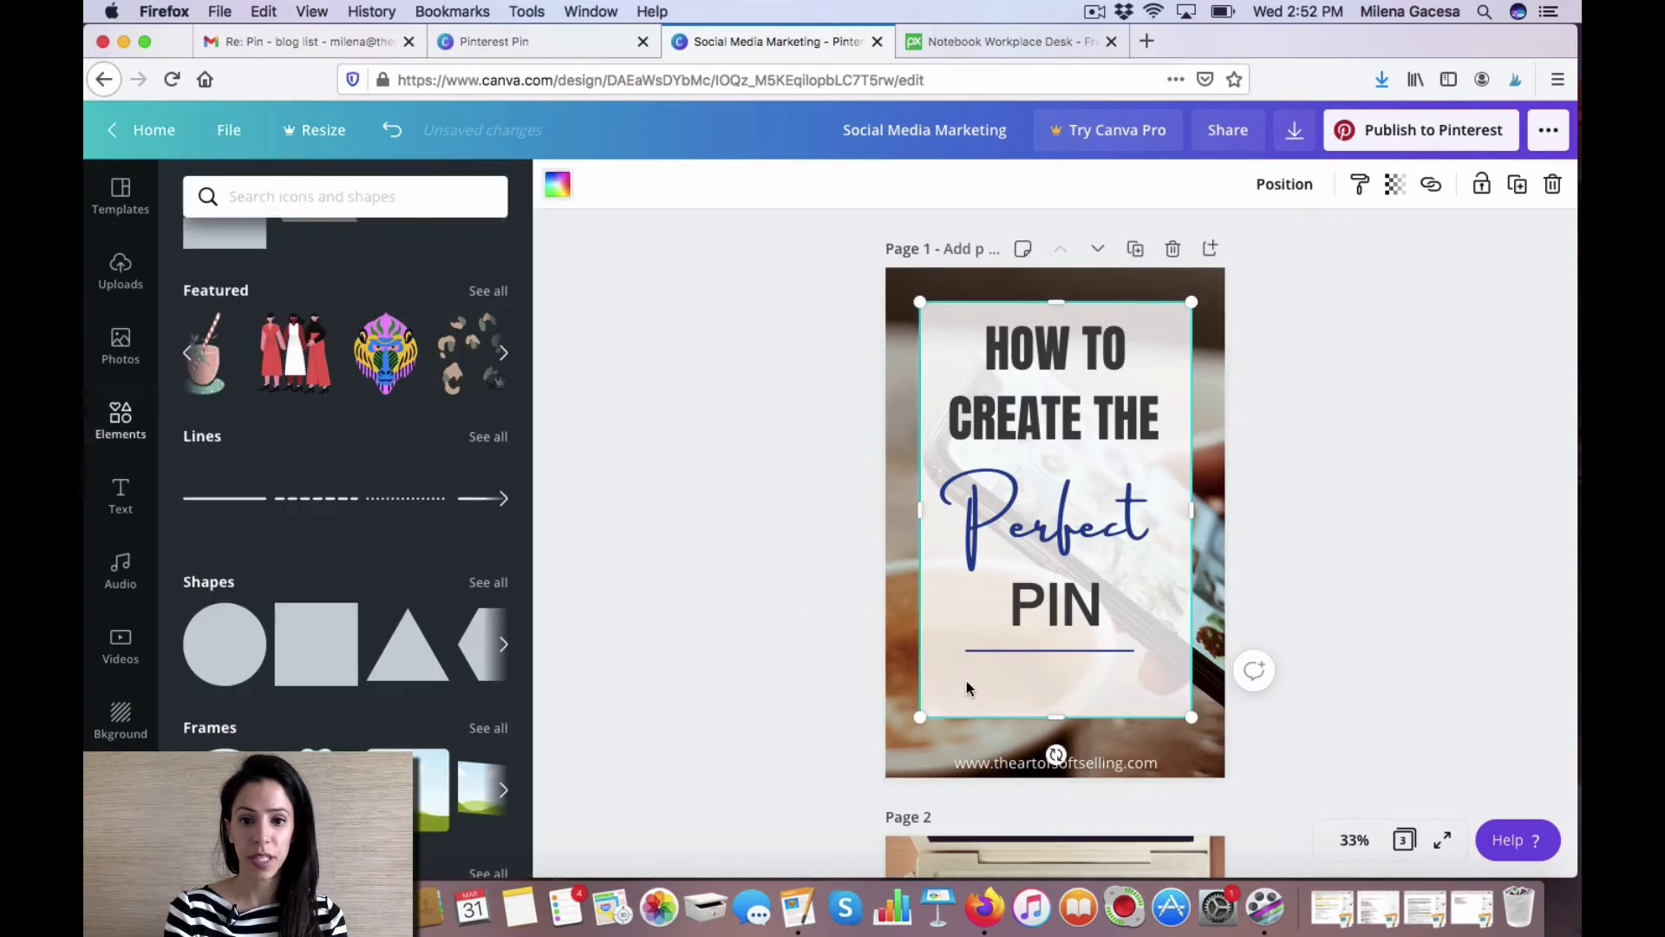
Add a subheading reading Step By Step Tutorial and move it just below the line.
{"action": "left_click", "coordinate": [121, 499]}
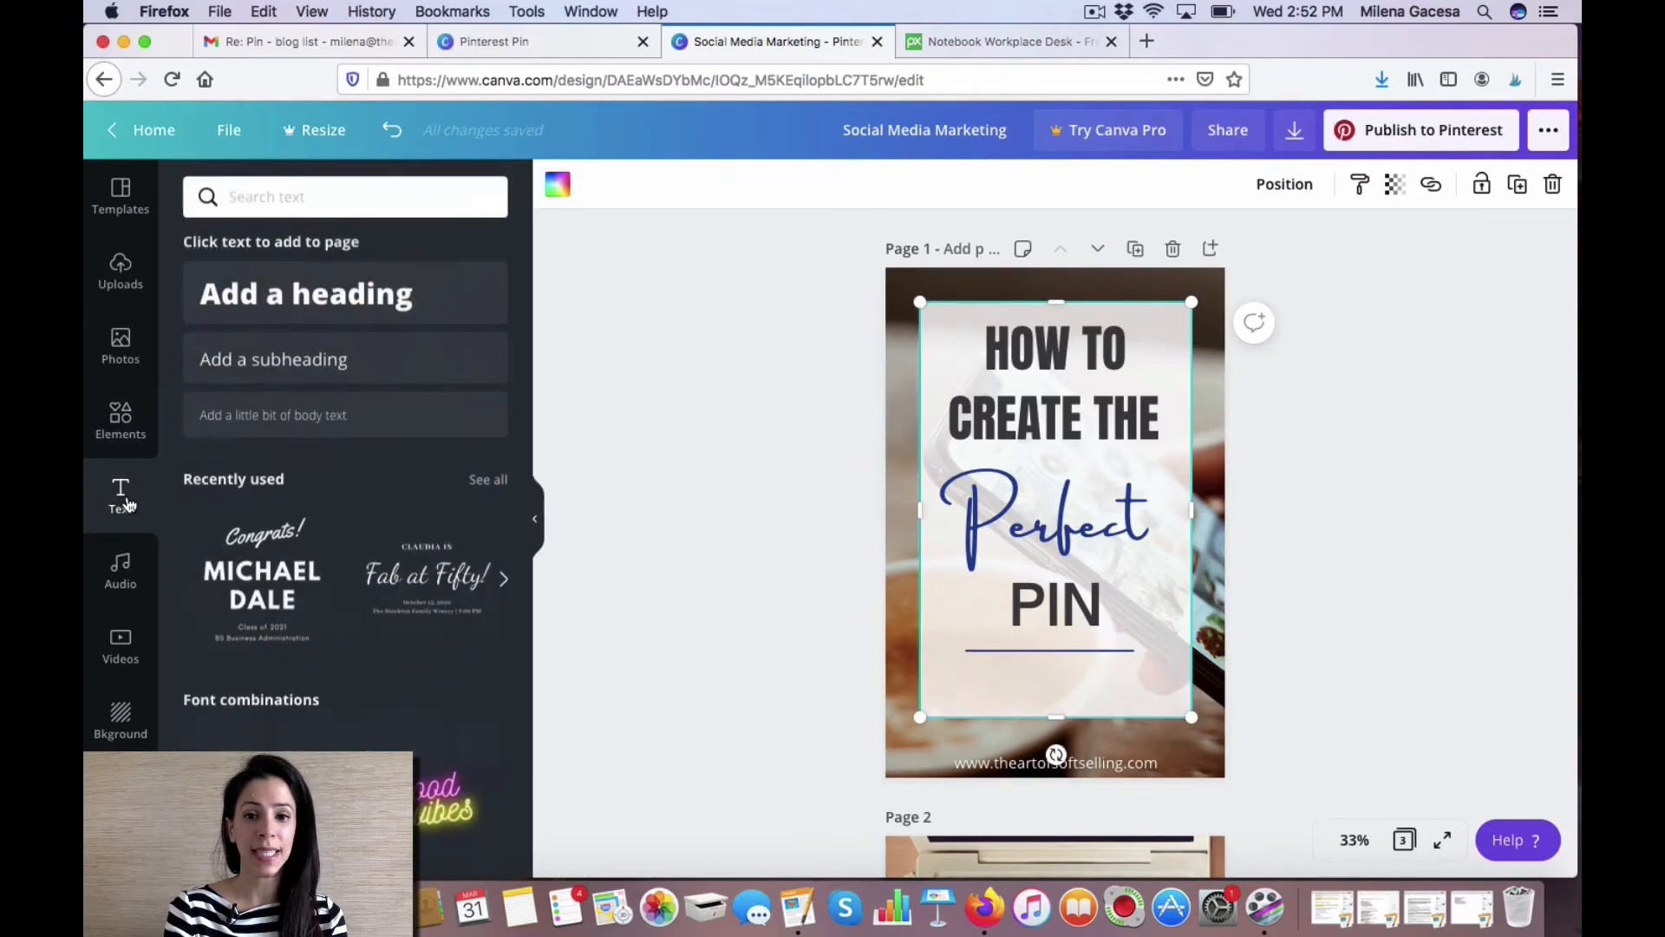
{"action": "left_click", "coordinate": [345, 365]}
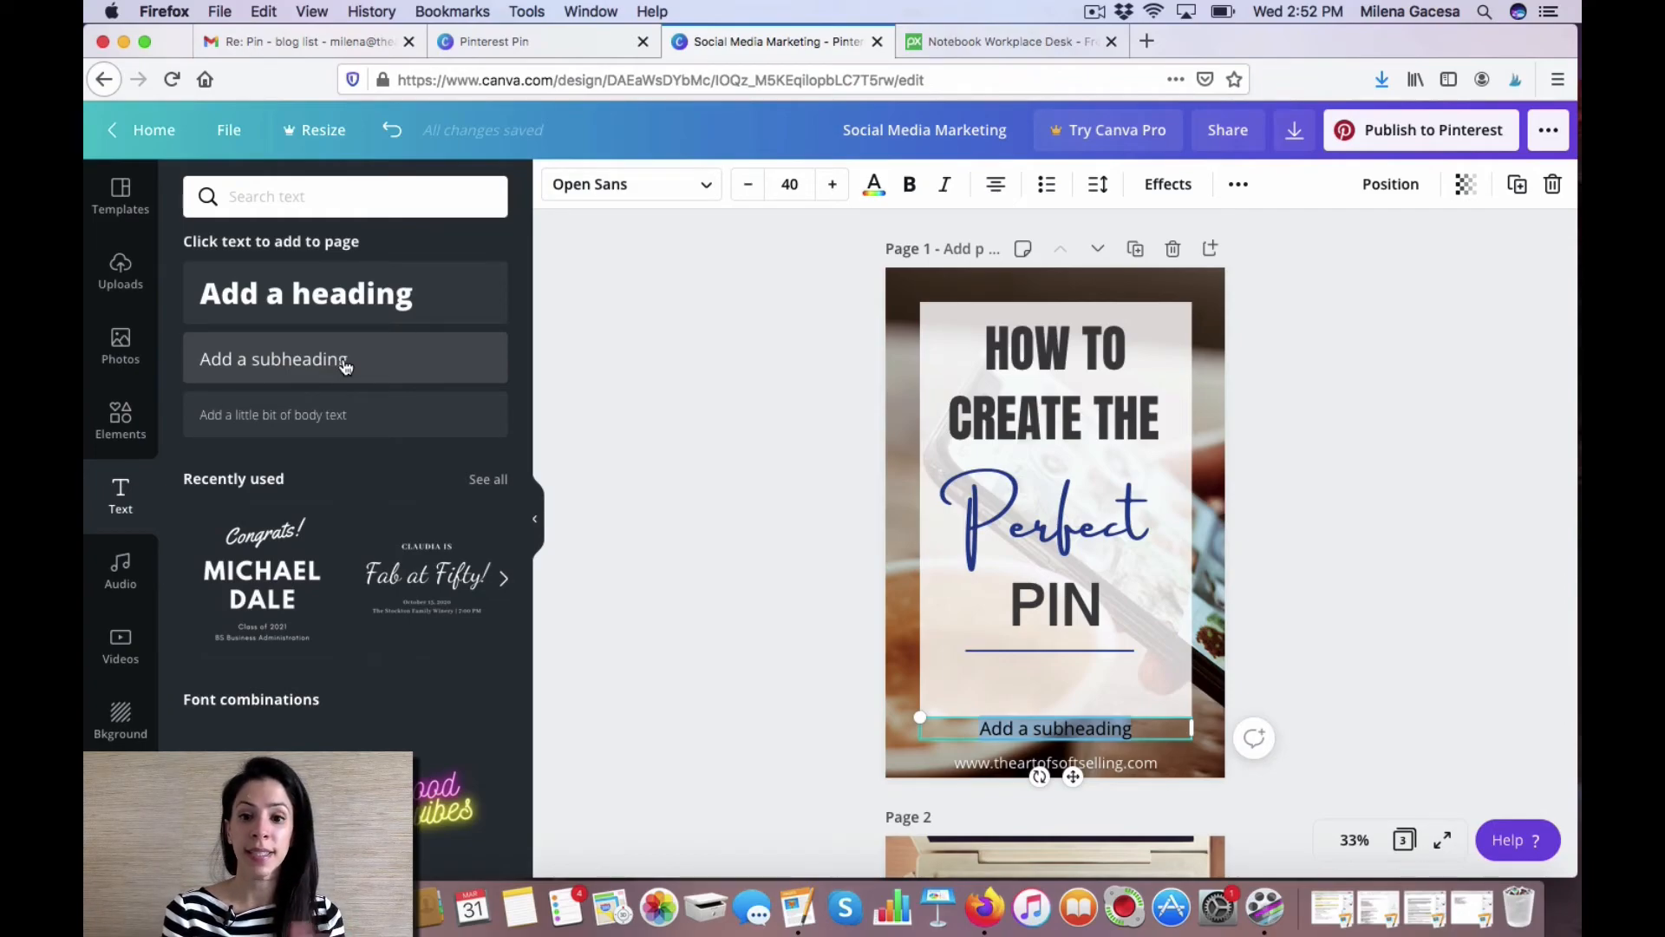
{"action": "type", "text": "Step By Step Tutorial"}
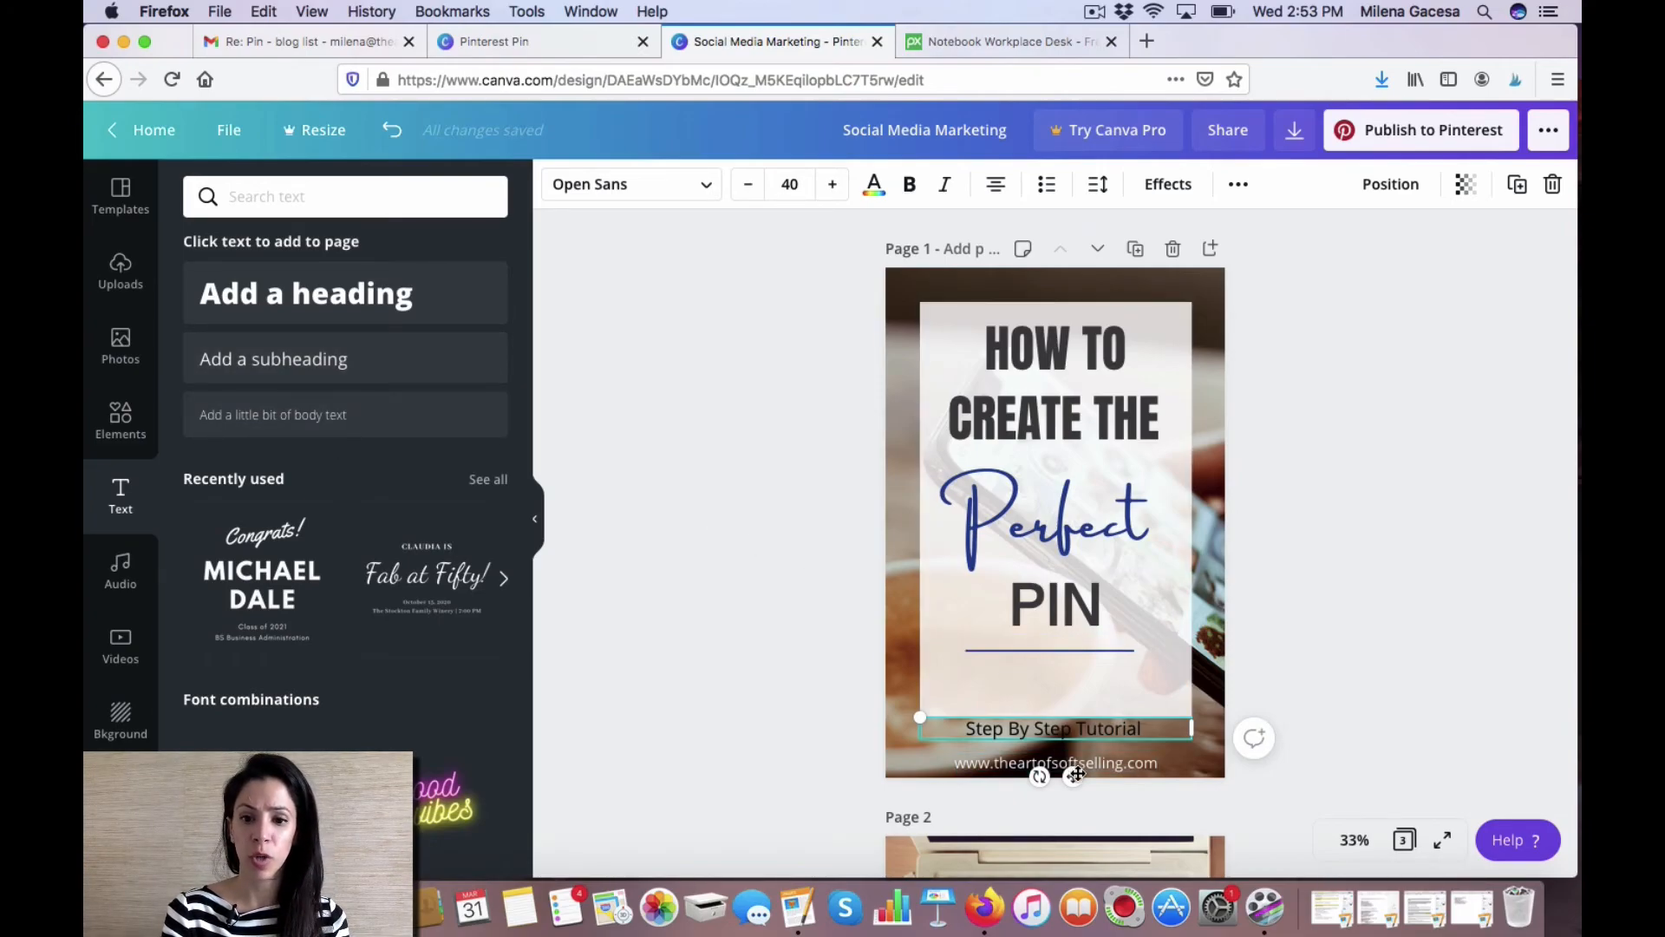
{"action": "left_click_drag", "start_coordinate": [1075, 774], "coordinate": [1073, 728]}
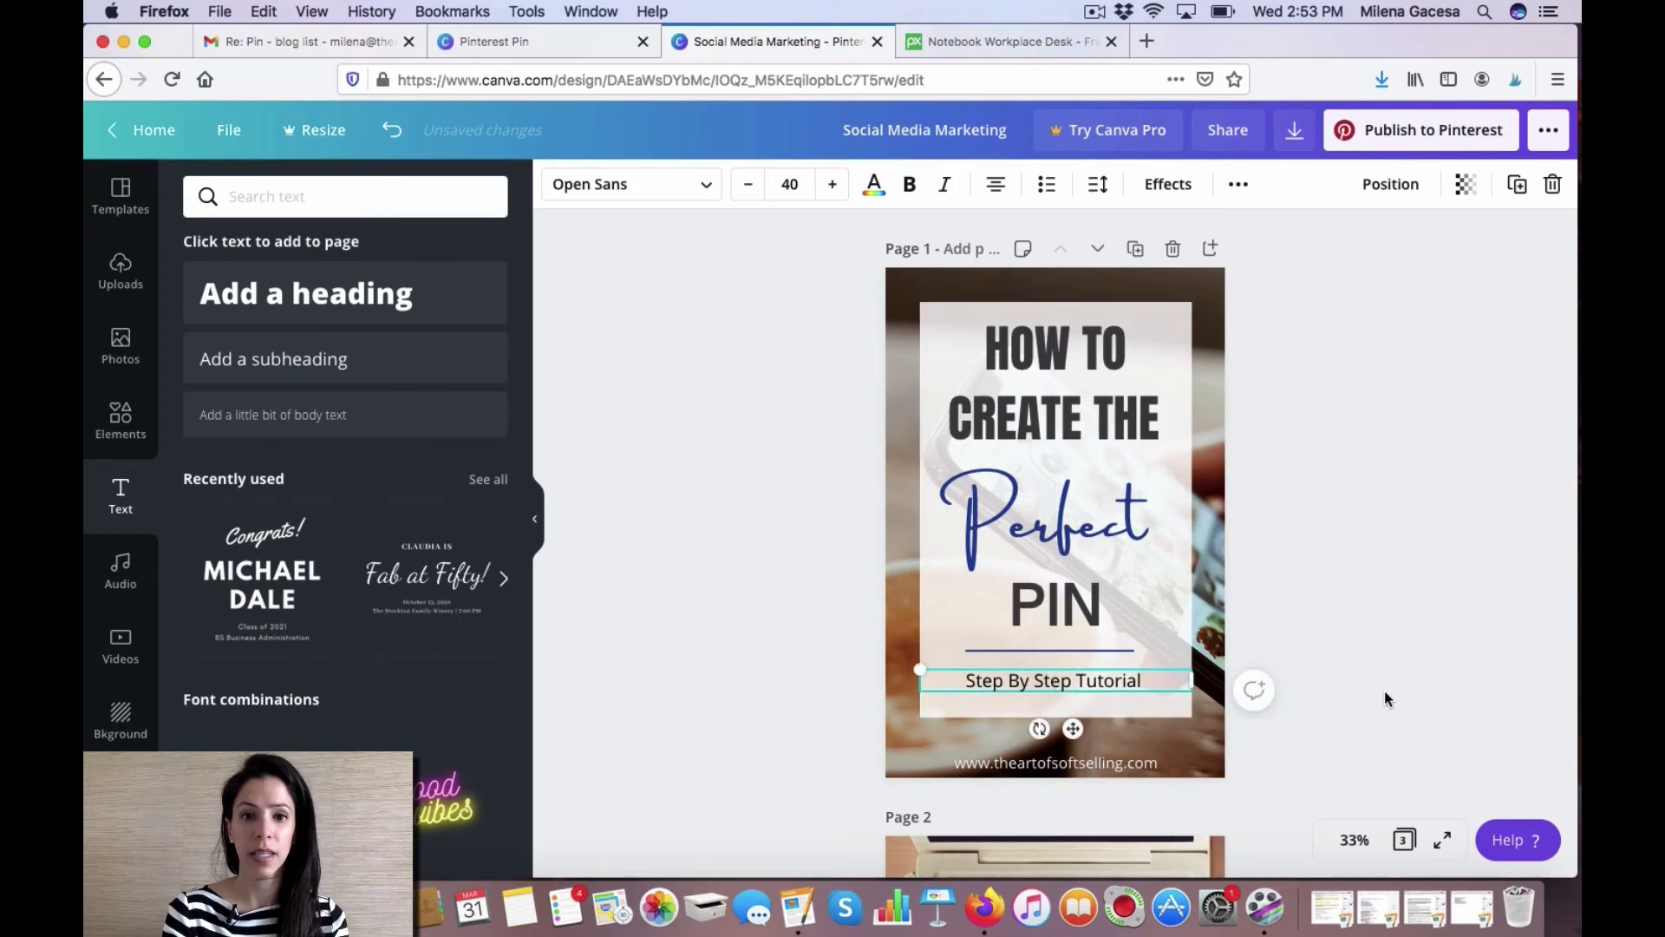
{"action": "left_click", "coordinate": [1385, 692]}
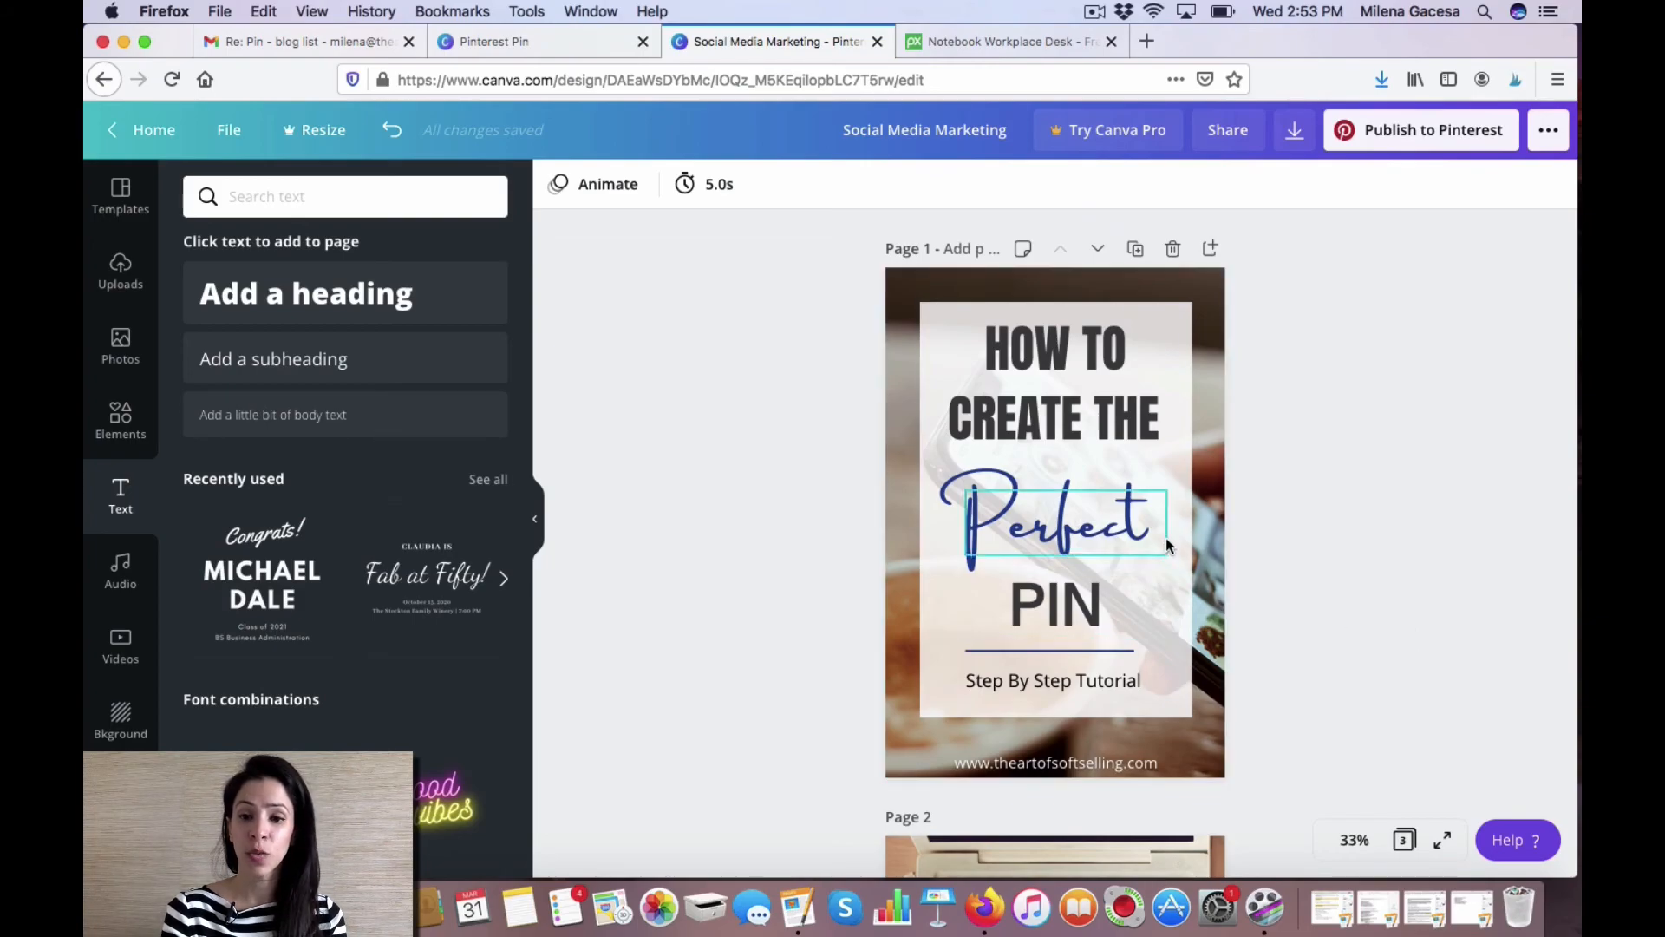
Lower the white panel's transparency slightly and, after trying grey shades, keep its colour white.
{"action": "left_click", "coordinate": [1172, 368]}
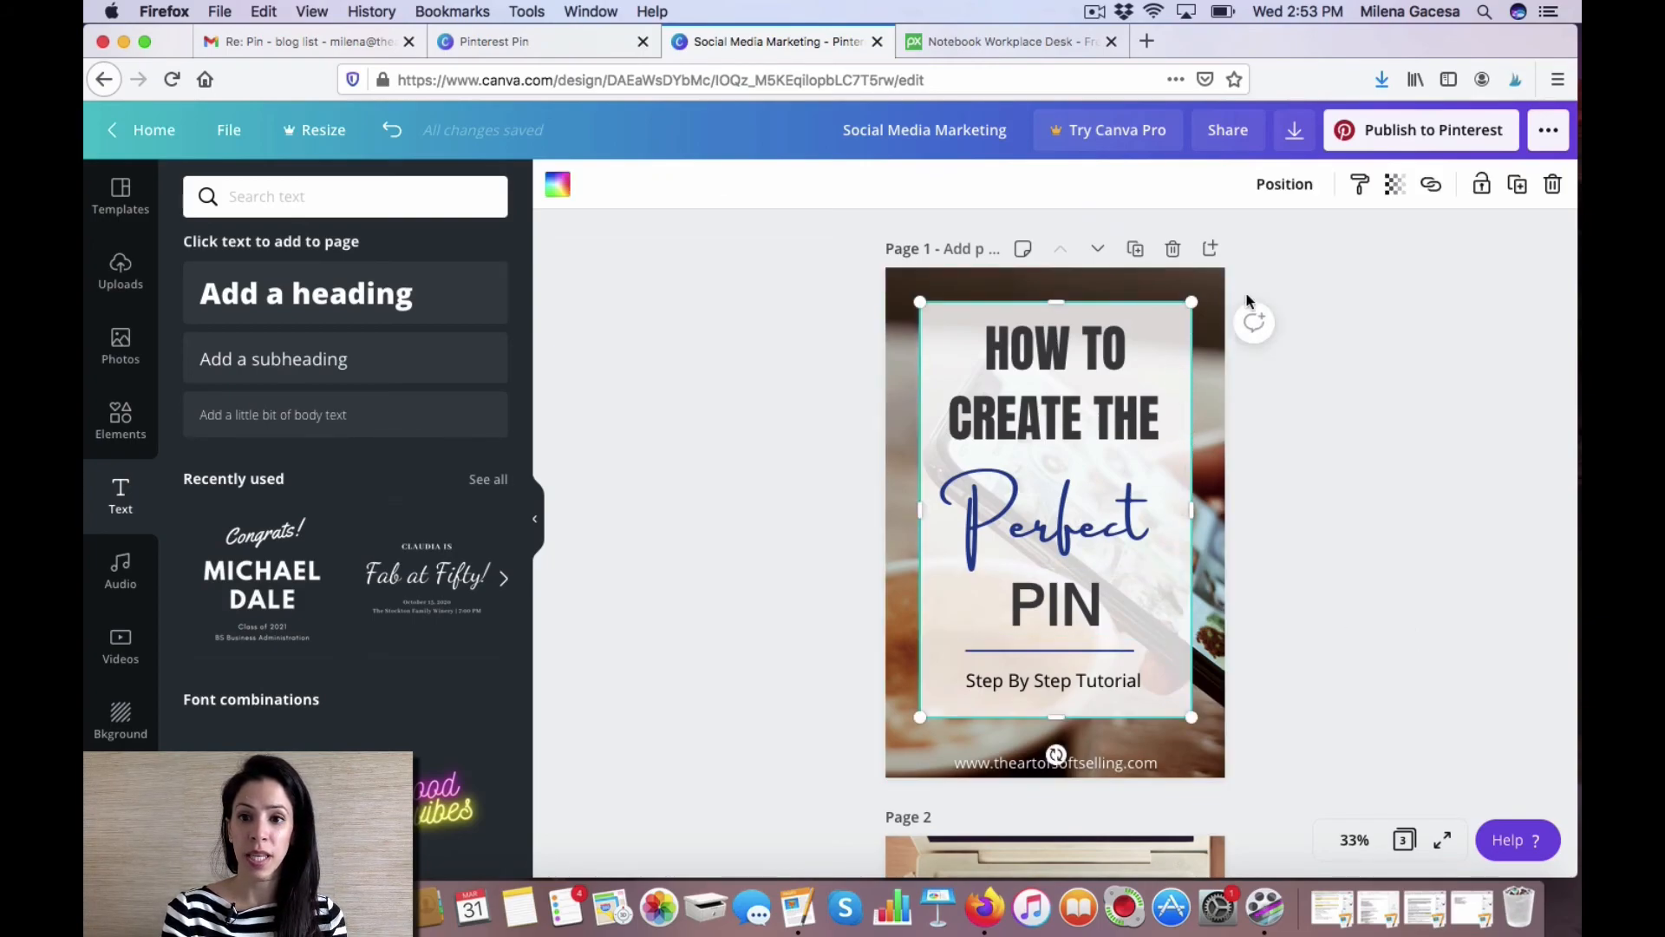
{"action": "left_click", "coordinate": [1395, 184]}
{"action": "mouse_move", "coordinate": [1299, 247]}
{"action": "left_mouse_down"}
{"action": "mouse_move", "coordinate": [1263, 247]}
{"action": "mouse_move", "coordinate": [1283, 247]}
{"action": "left_mouse_up"}
{"action": "left_click", "coordinate": [564, 182]}
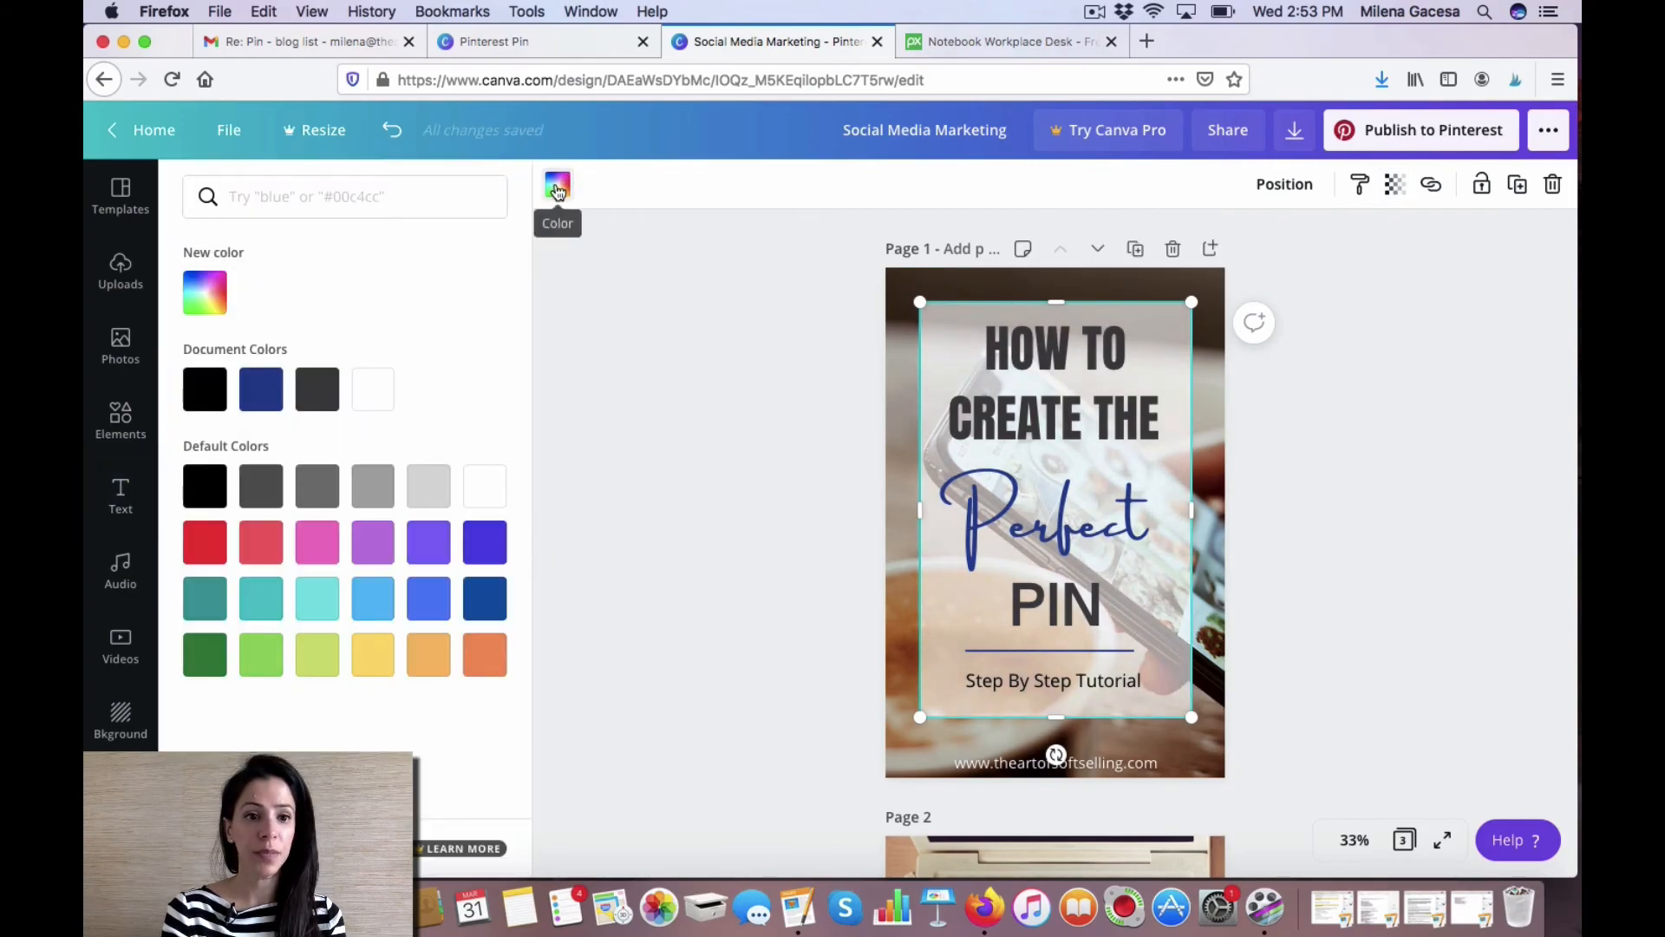
{"action": "left_click", "coordinate": [322, 485]}
{"action": "left_click", "coordinate": [431, 486]}
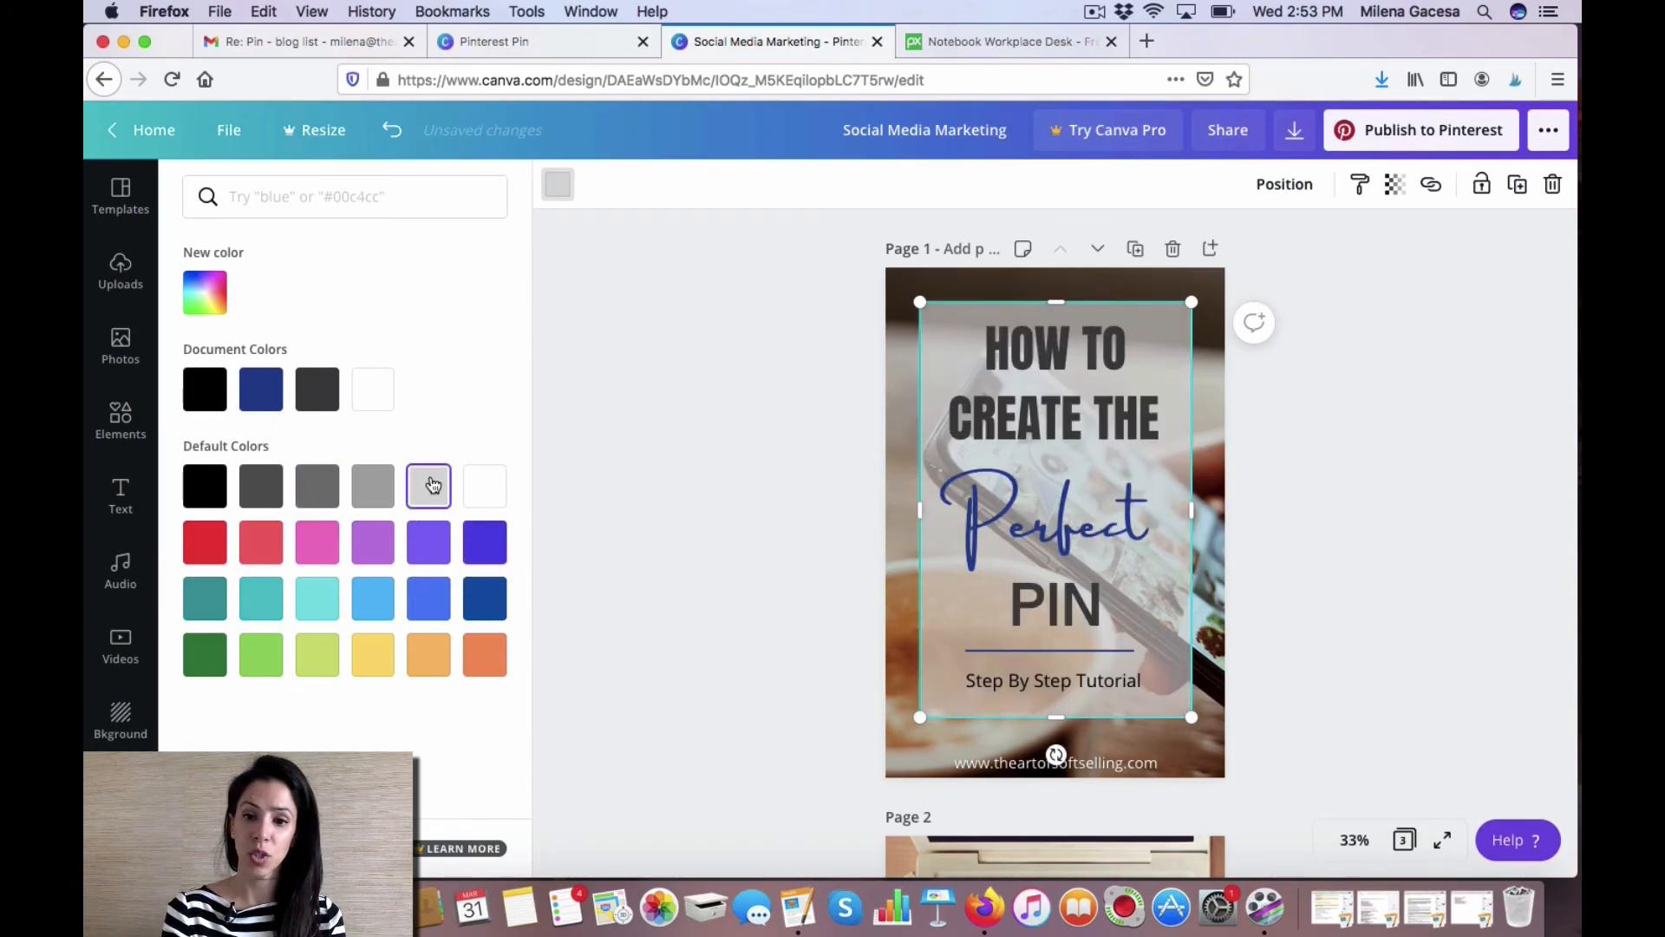
{"action": "left_click", "coordinate": [485, 485]}
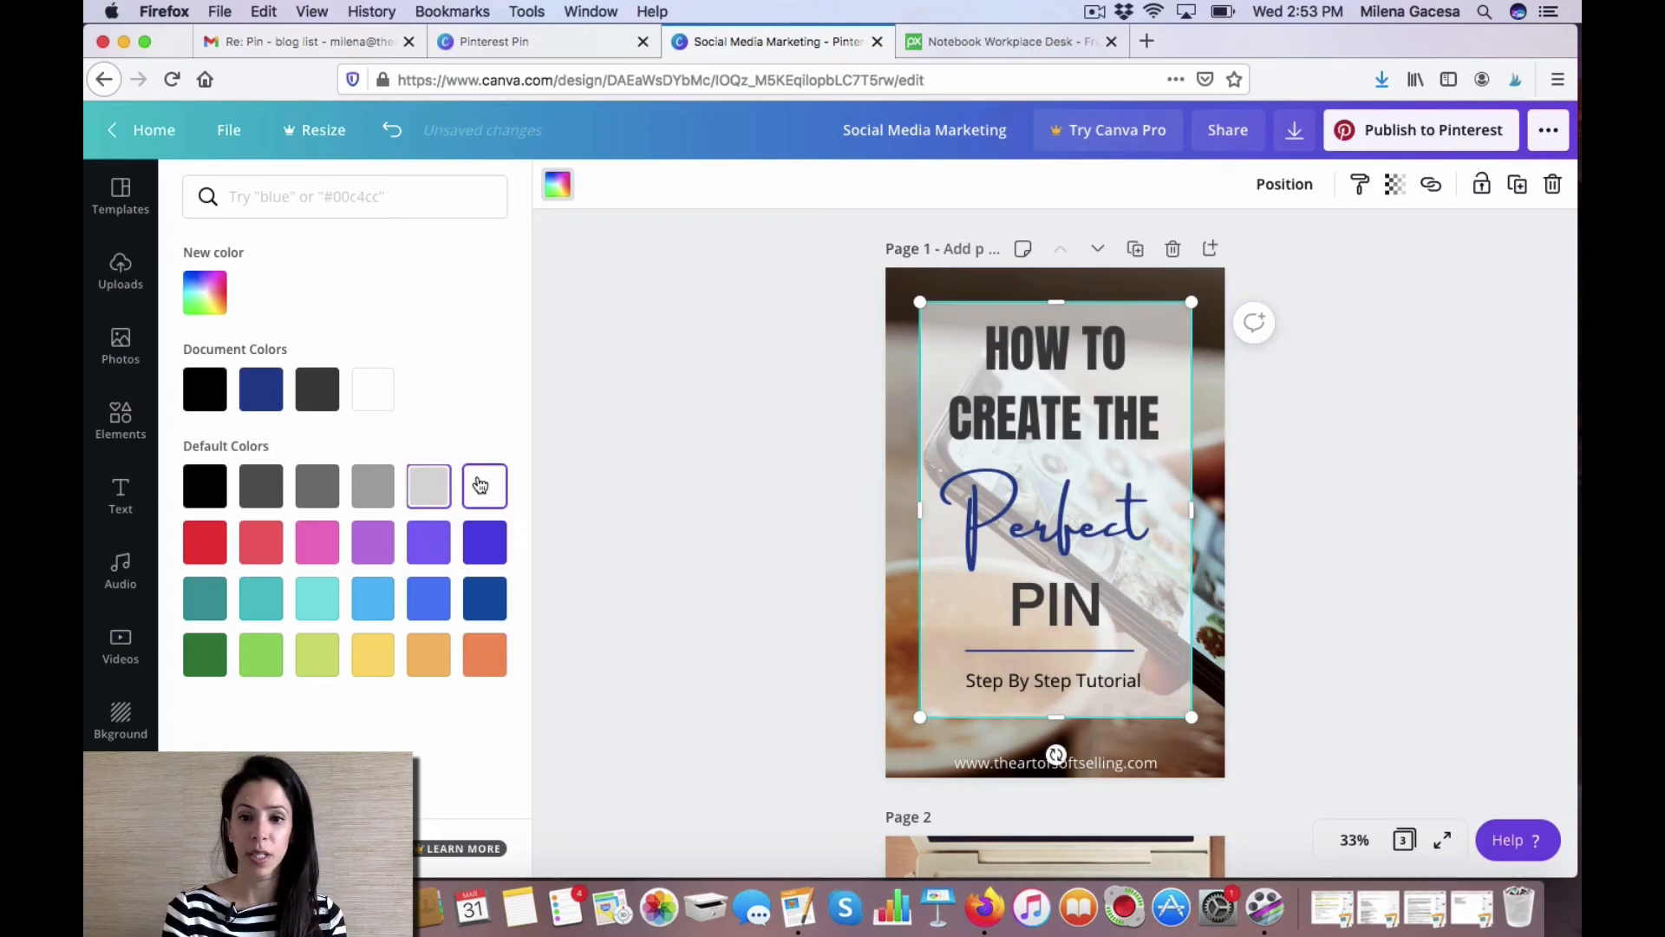
{"action": "left_click", "coordinate": [834, 460]}
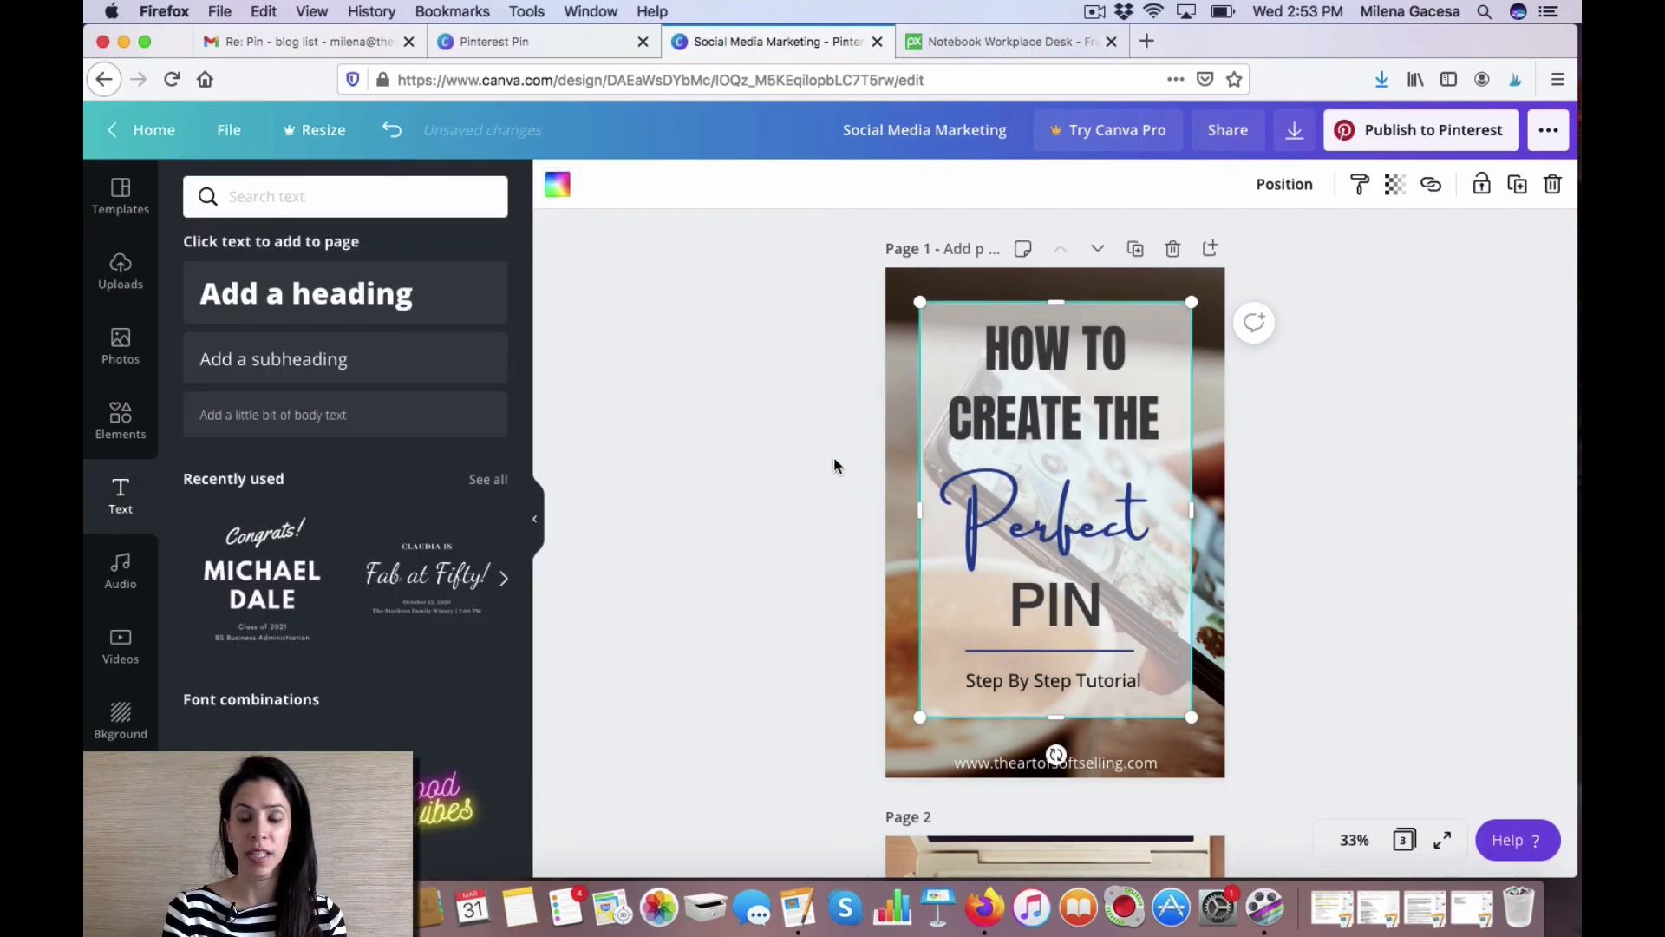
Apply the Echo text effect to the Perfect heading, after trying Splice.
{"action": "left_click", "coordinate": [1090, 535]}
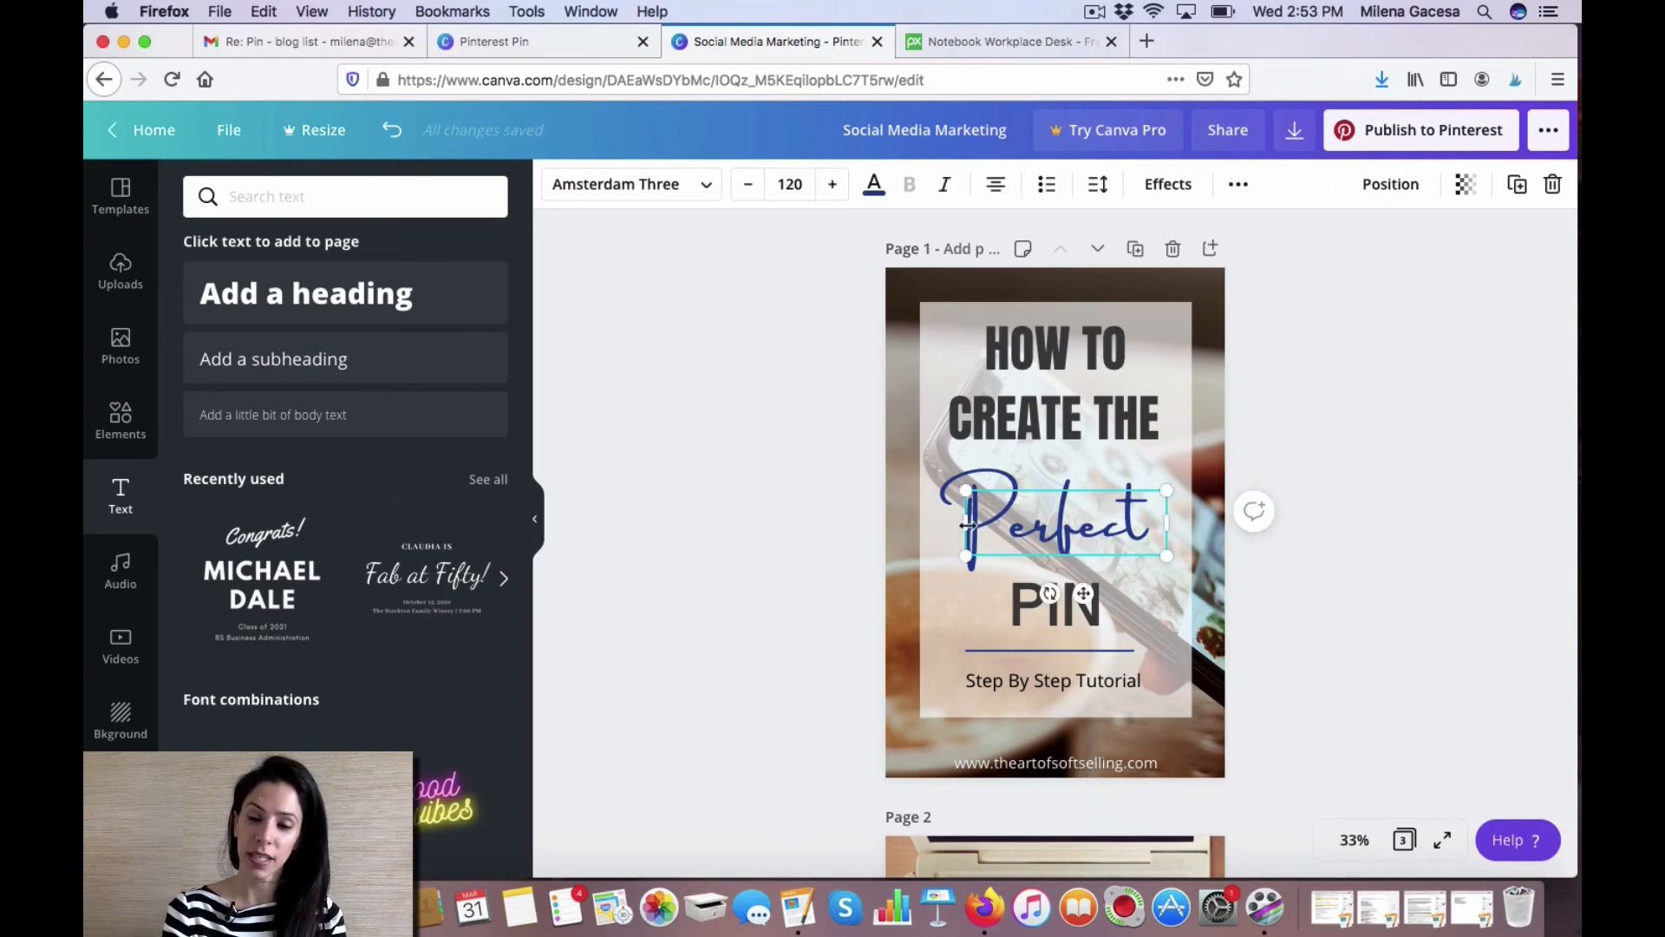
{"action": "left_click", "coordinate": [1166, 184]}
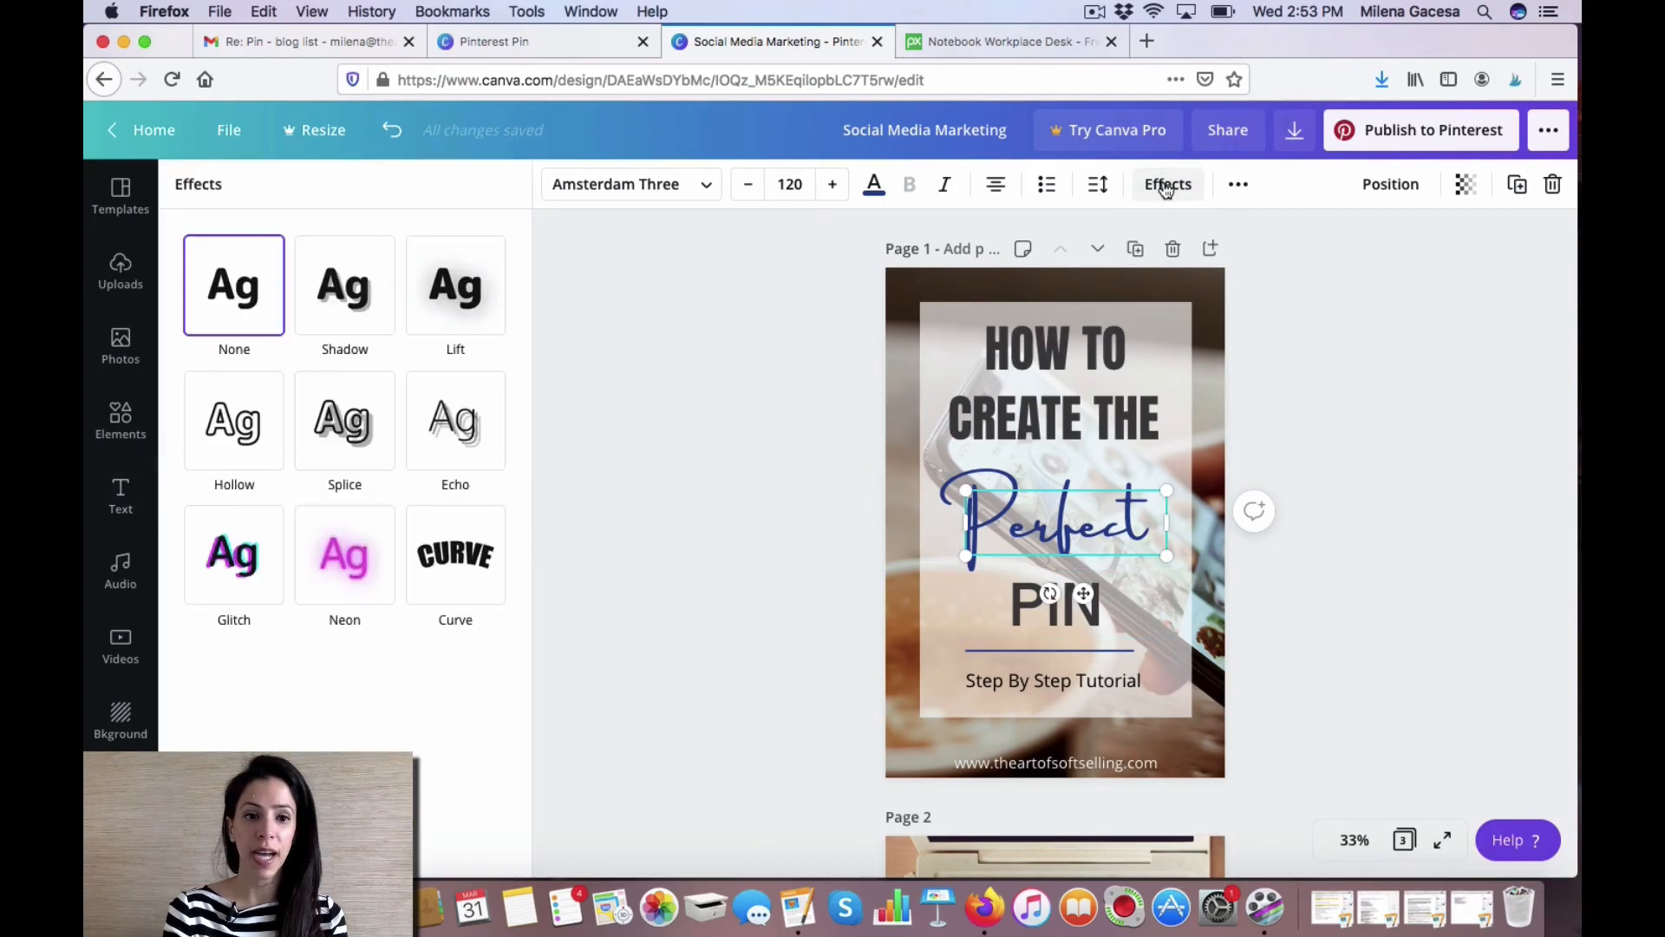
{"action": "left_click", "coordinate": [354, 431]}
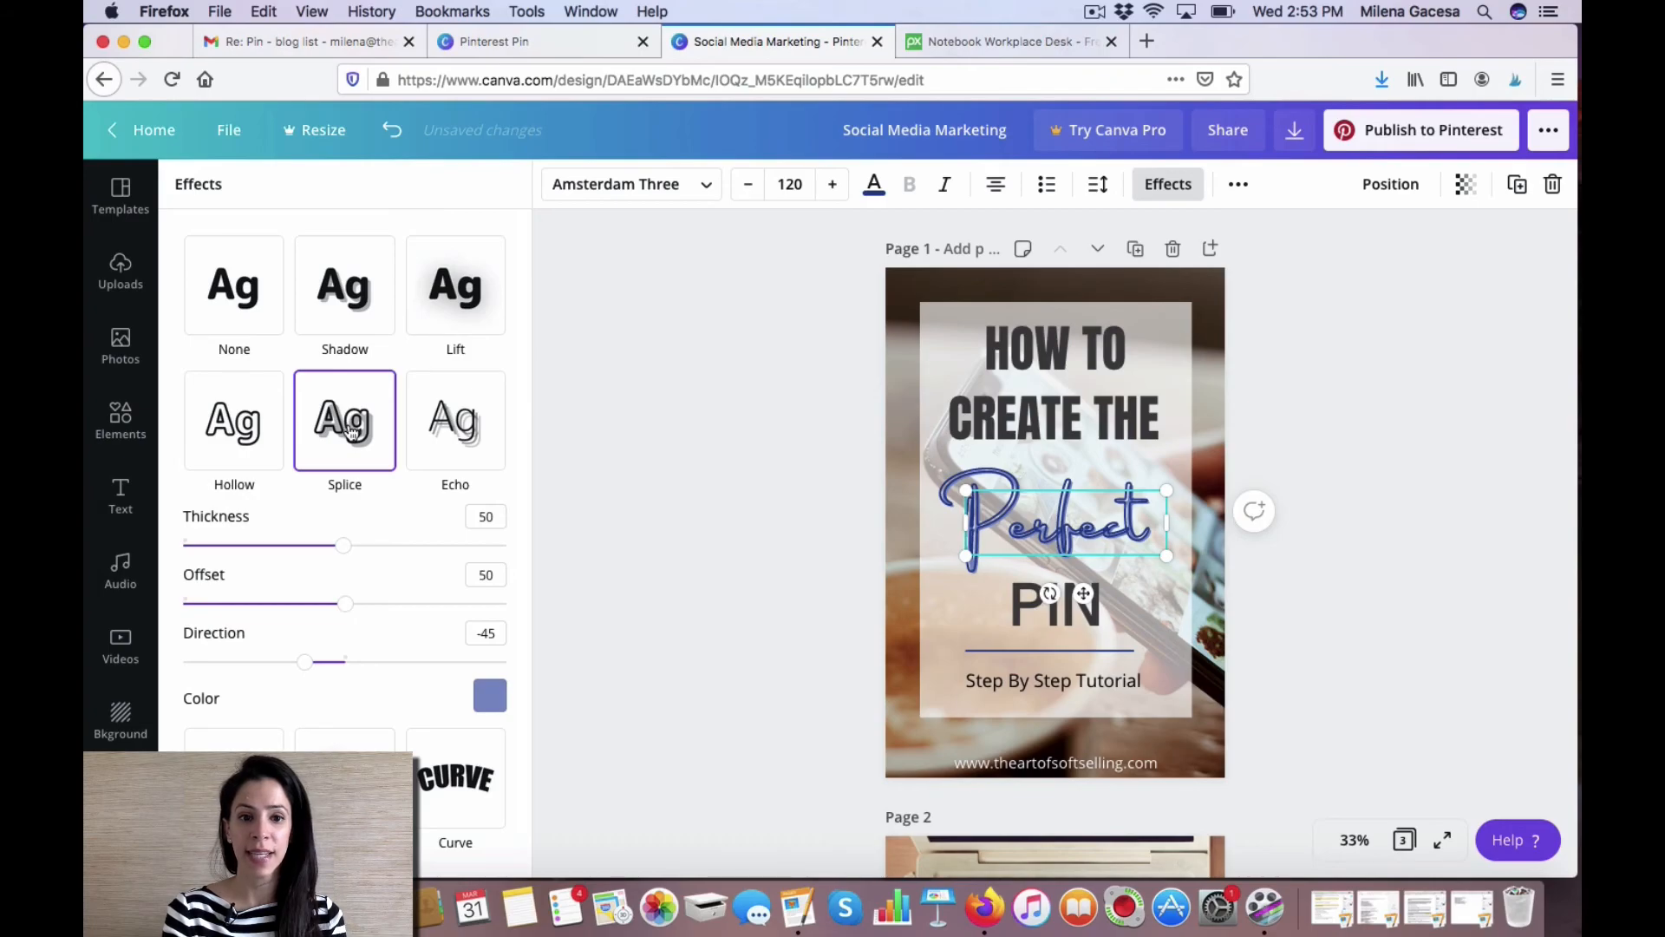
{"action": "left_click", "coordinate": [461, 429]}
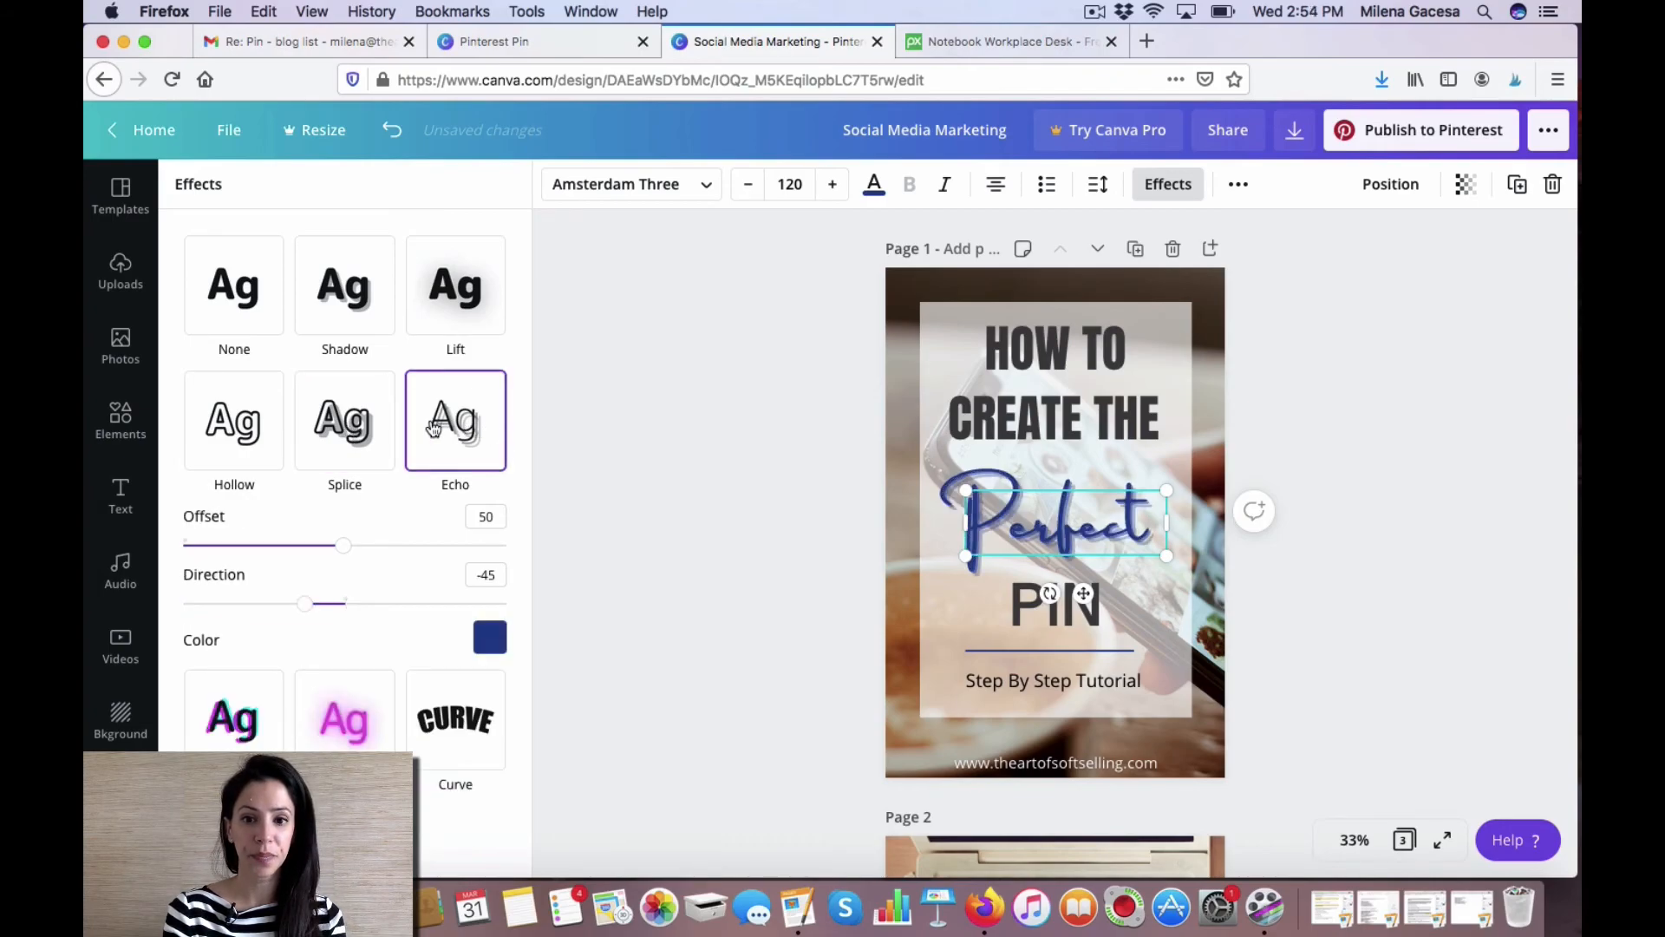
{"action": "left_click", "coordinate": [1347, 451]}
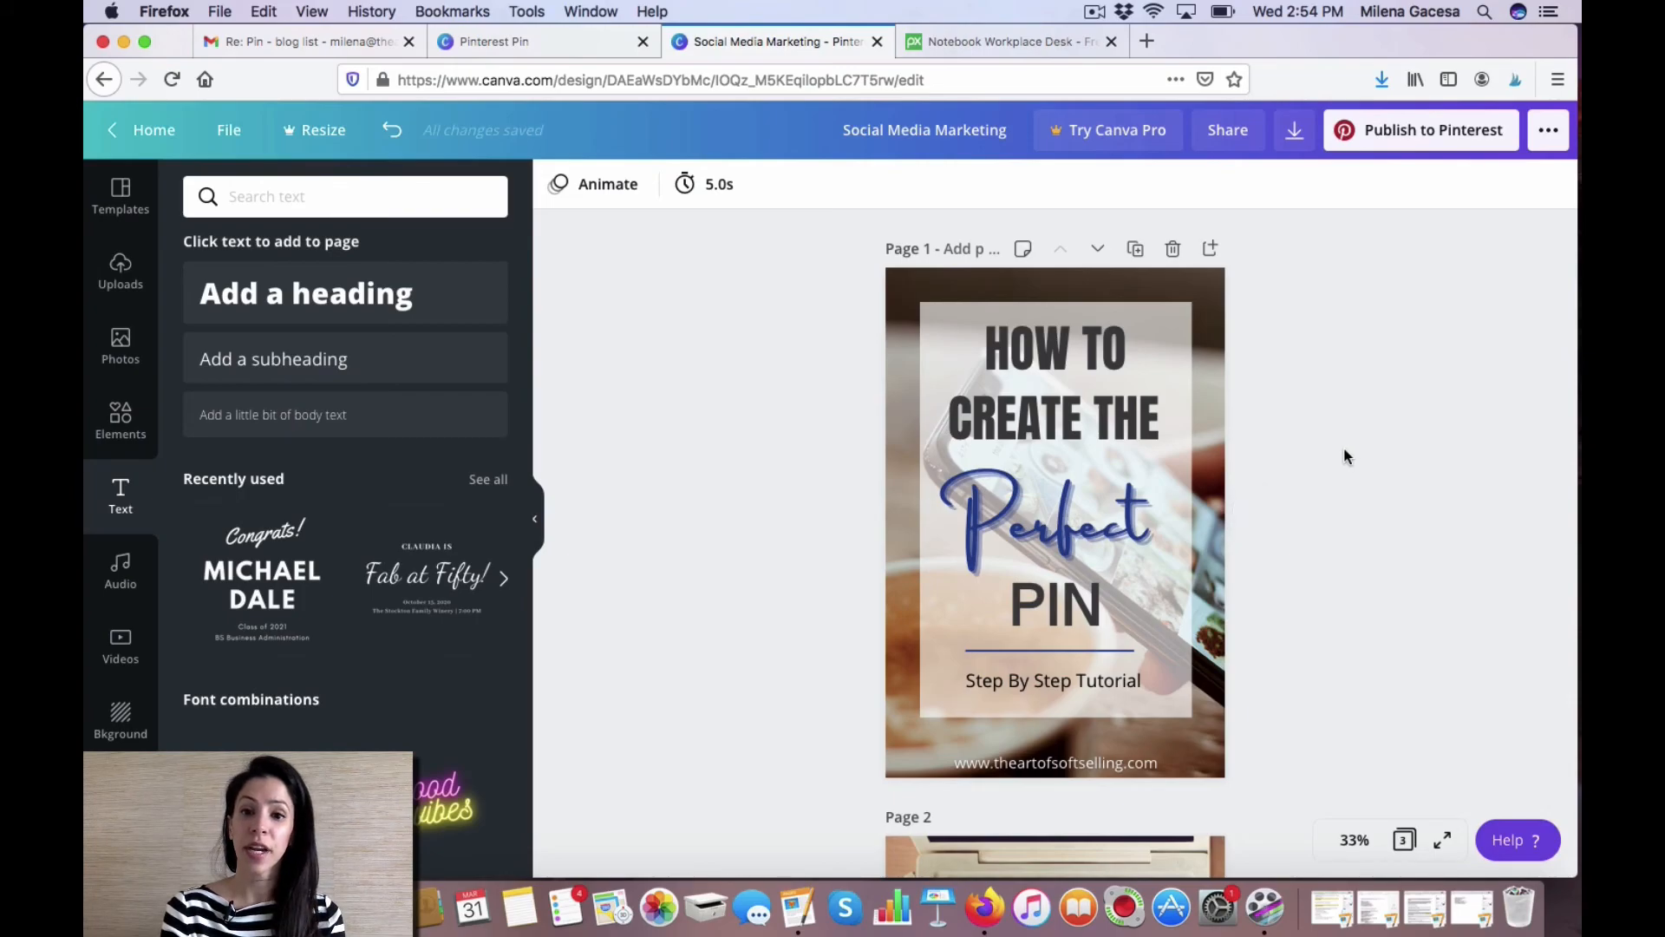
Rename the design as How To Create The Perfect Pin.
{"action": "scroll", "coordinate": [1345, 455], "scroll_direction": "down", "scroll_amount": 5}
{"action": "scroll", "coordinate": [1344, 455], "scroll_direction": "down", "scroll_amount": 10}
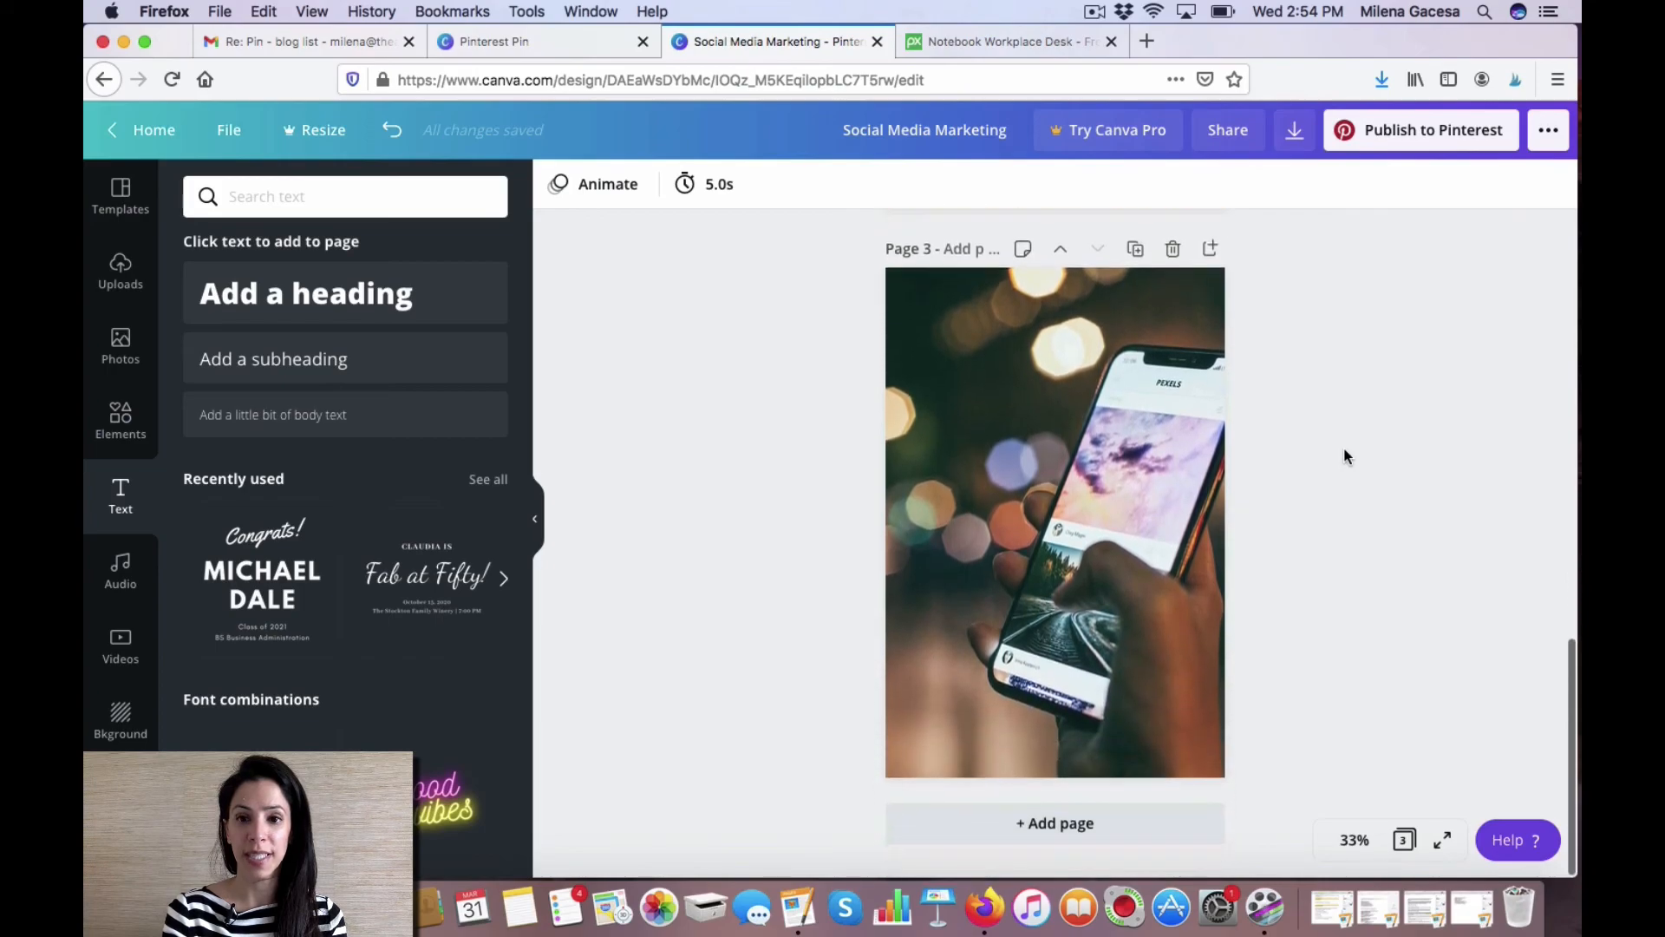
{"action": "scroll", "coordinate": [1344, 455], "scroll_direction": "up", "scroll_amount": 5}
{"action": "scroll", "coordinate": [1344, 456], "scroll_direction": "up", "scroll_amount": 5}
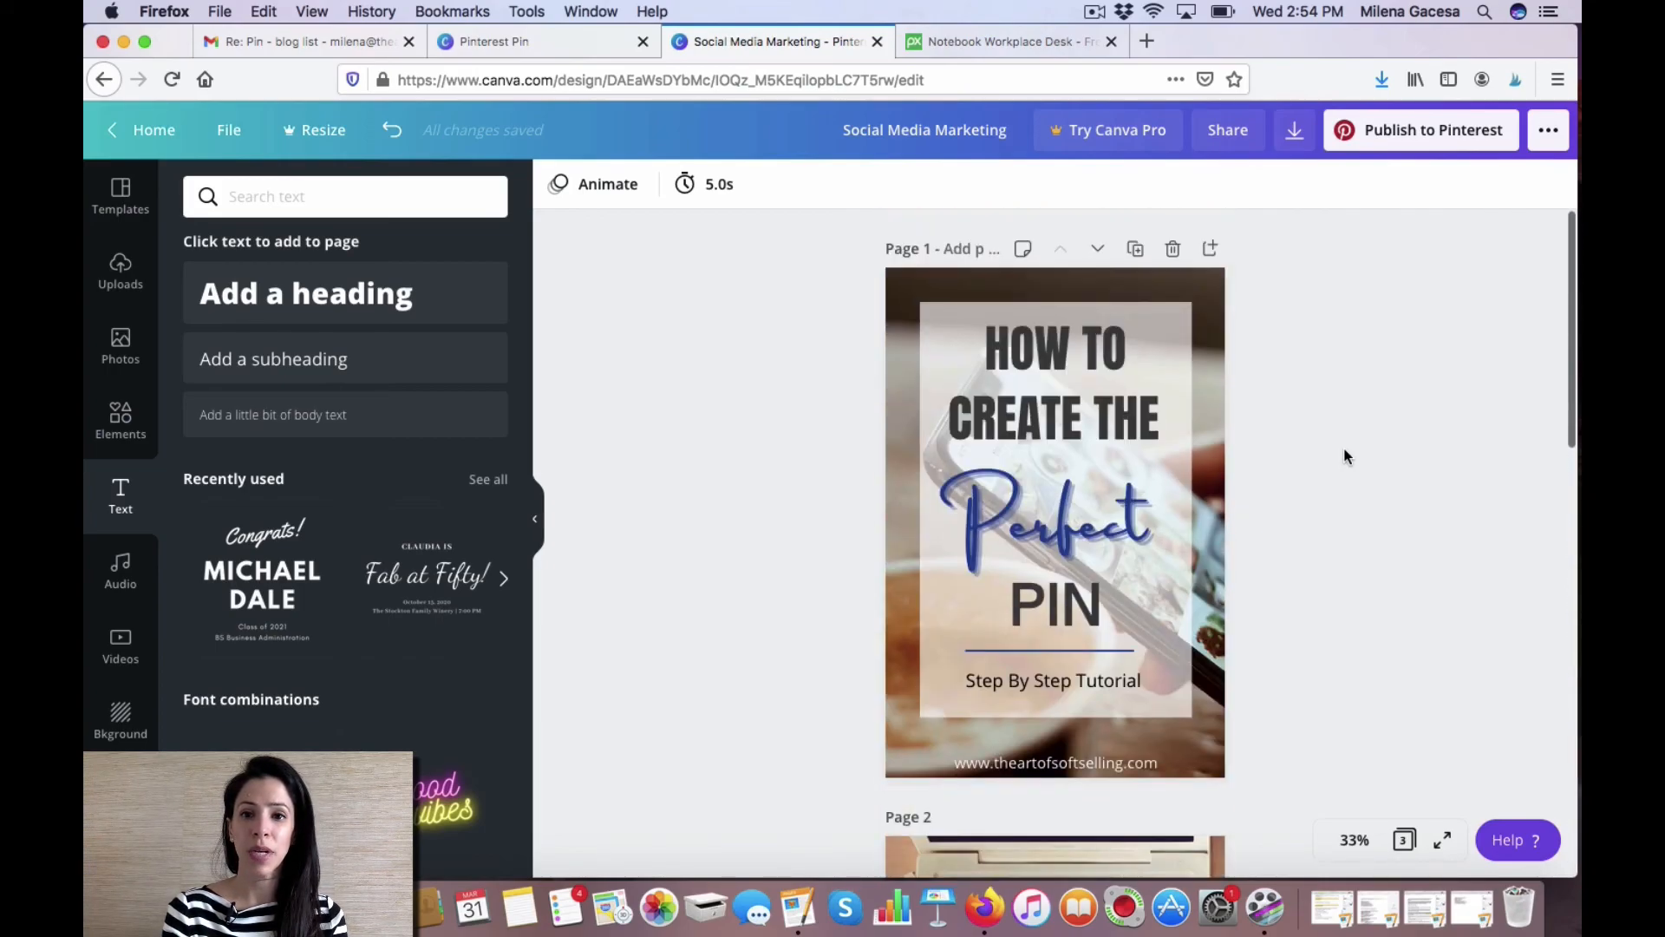
{"action": "triple_click", "coordinate": [937, 134]}
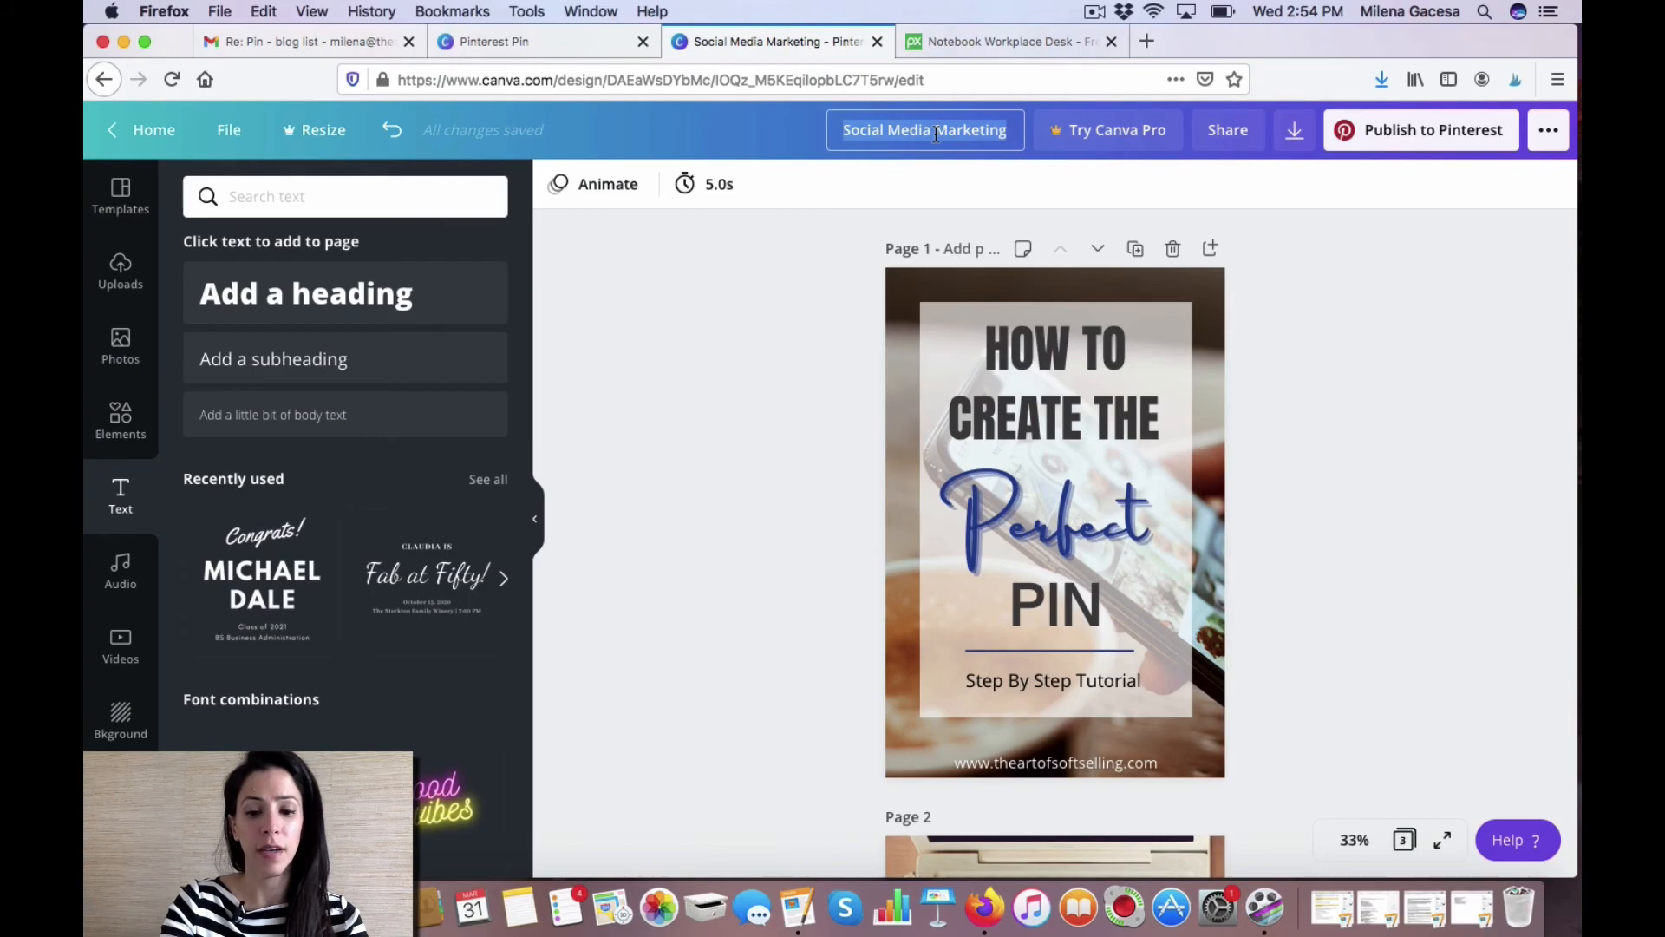
{"action": "type", "text": "How To Create The"}
{"action": "type", "text": "Perfect Pin"}
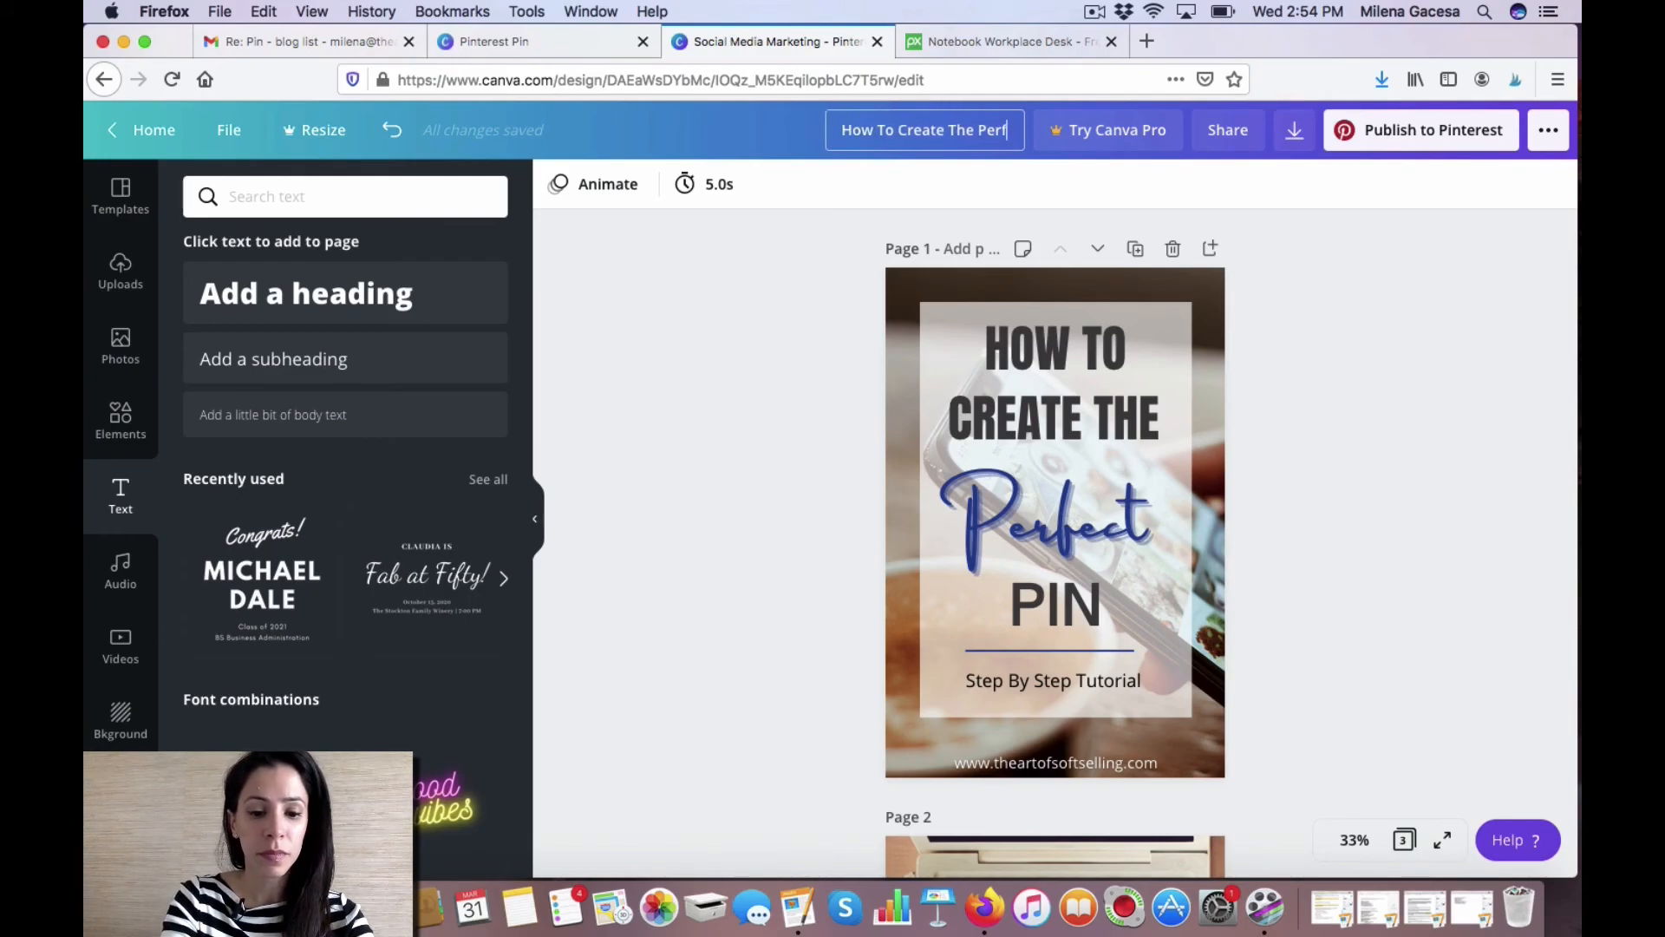
Download only page 1 of the design as a PNG.
{"action": "left_click", "coordinate": [1295, 132]}
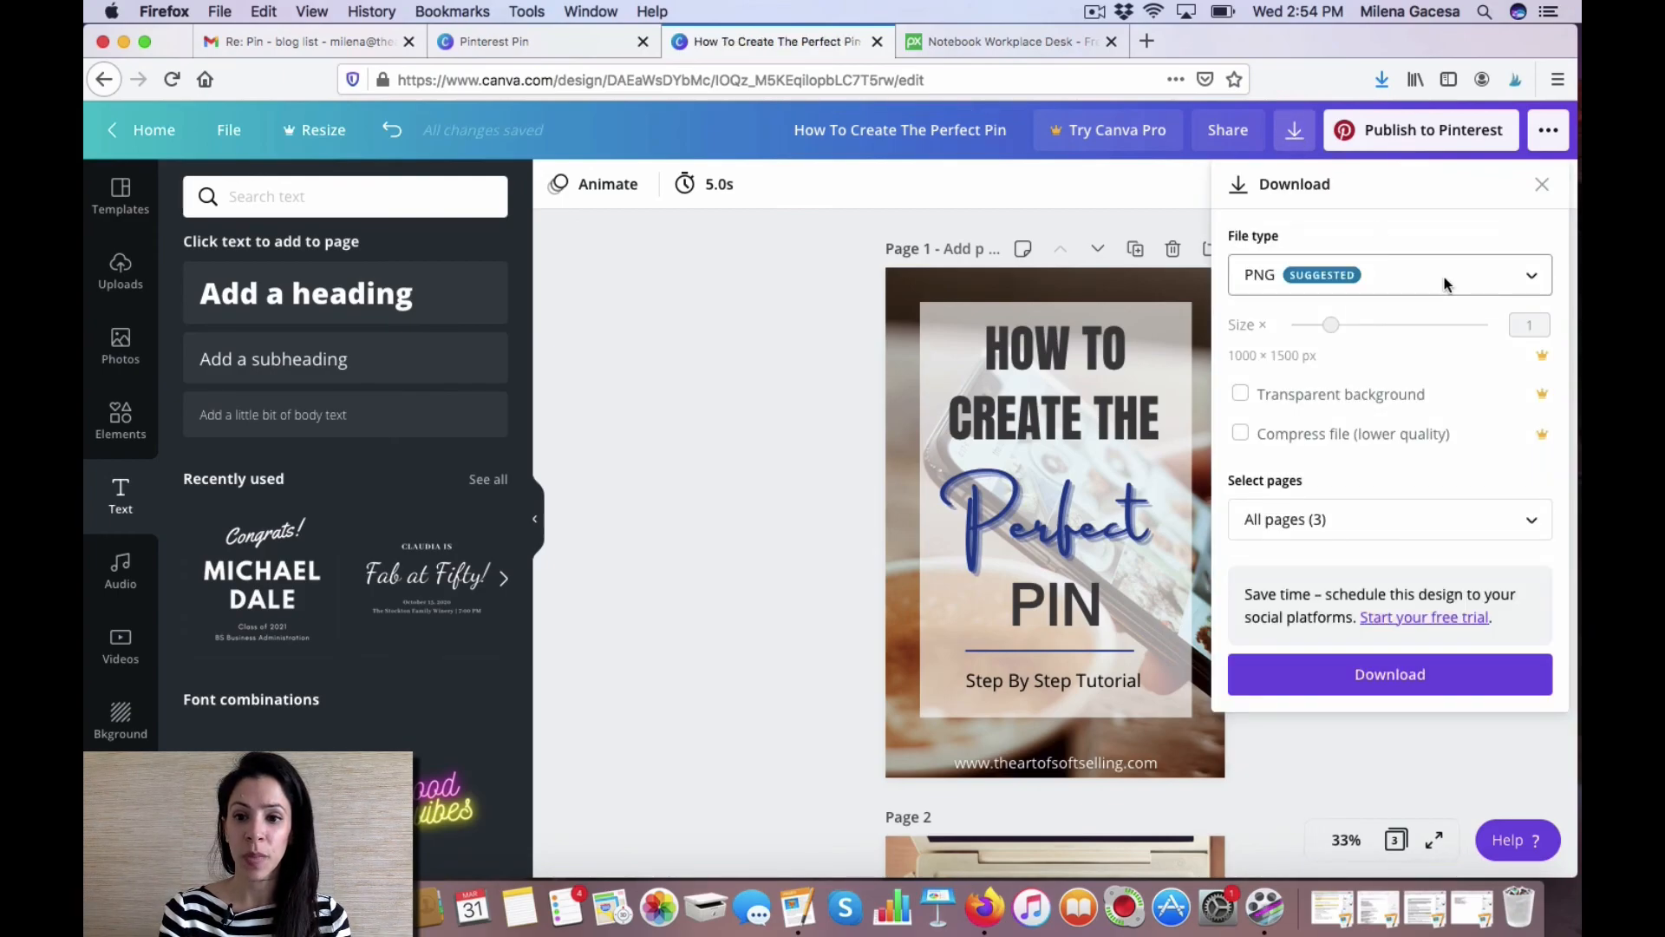
{"action": "left_click", "coordinate": [1482, 521]}
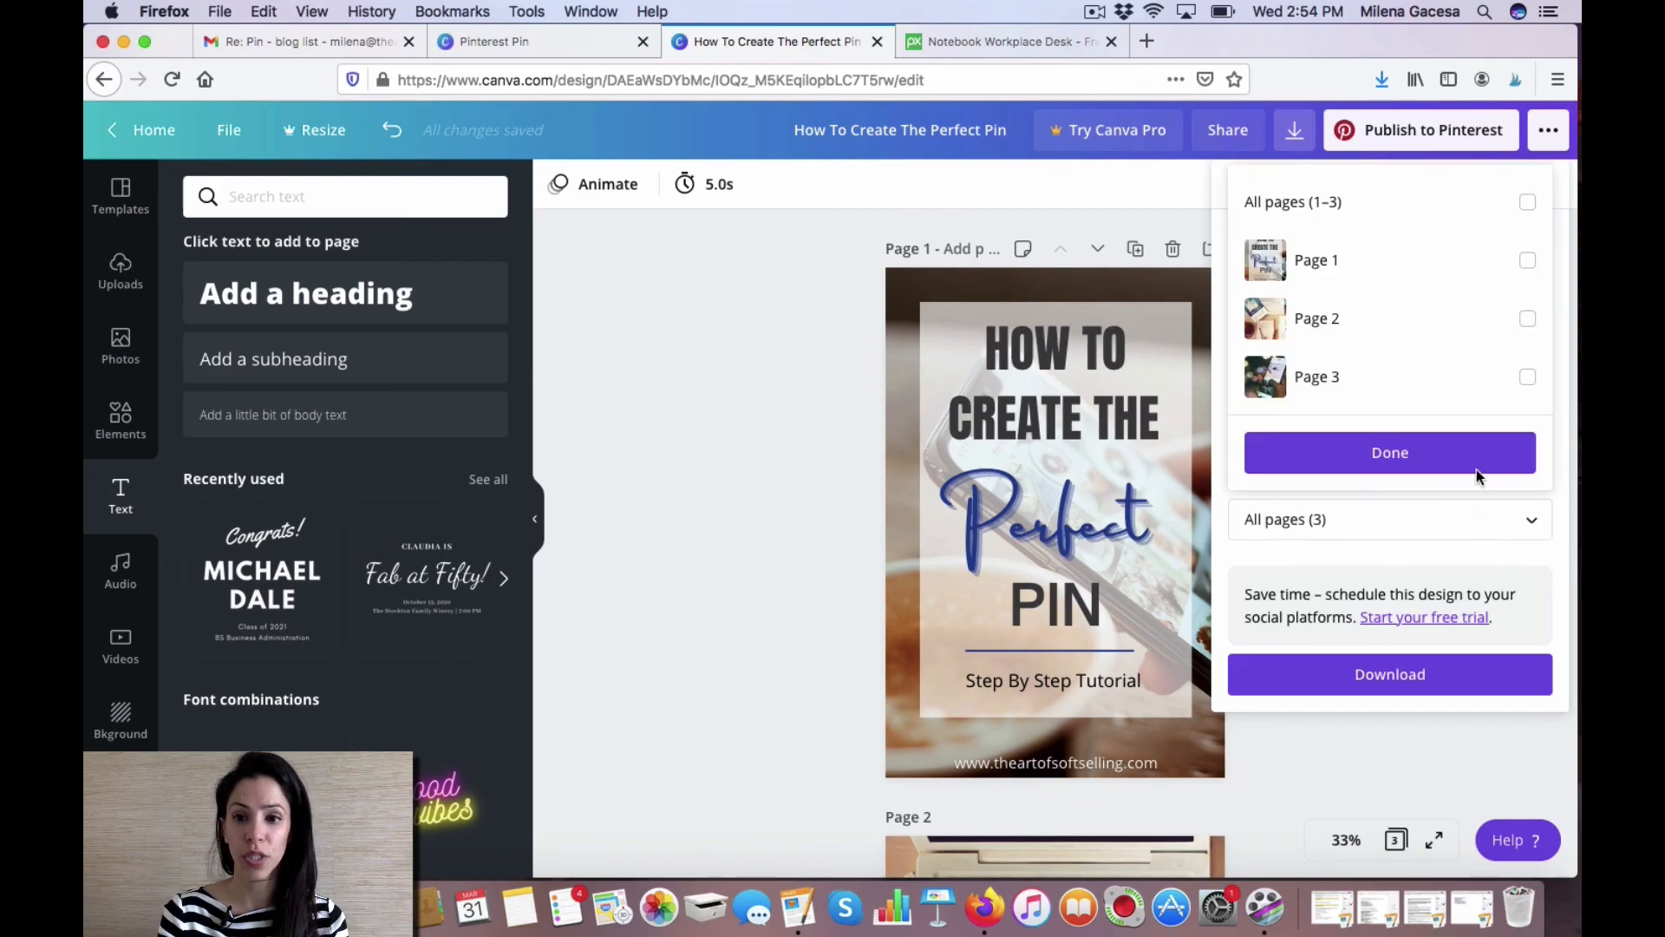
{"action": "left_click", "coordinate": [1484, 264]}
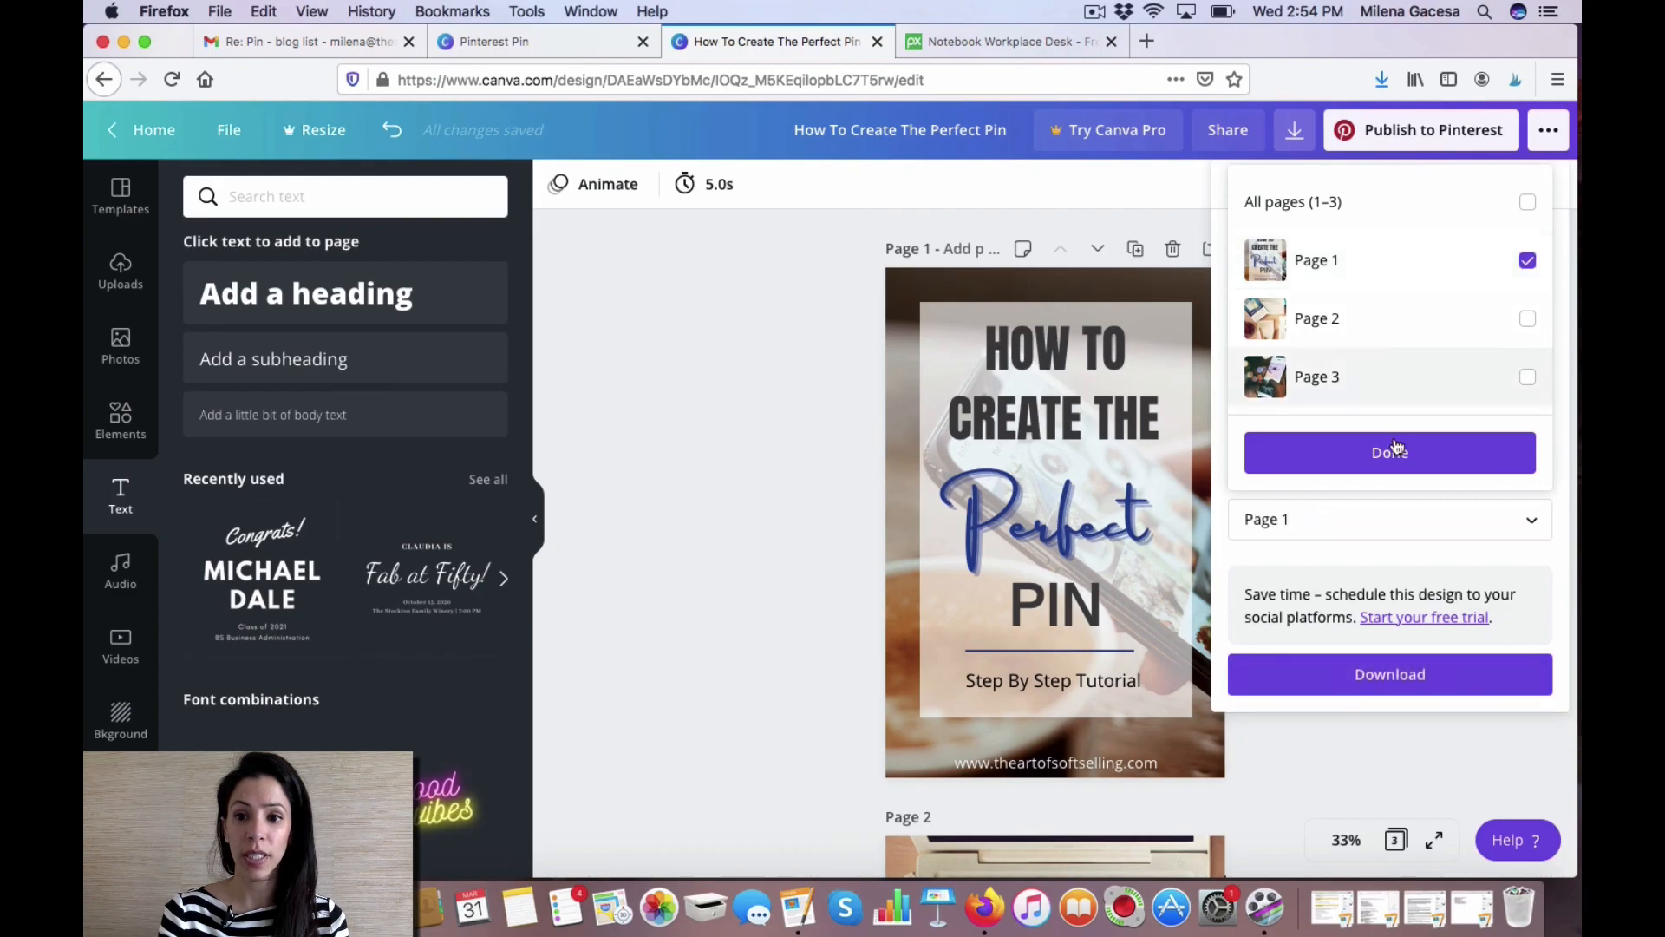
{"action": "left_click", "coordinate": [1392, 458]}
{"action": "left_click", "coordinate": [1300, 682]}
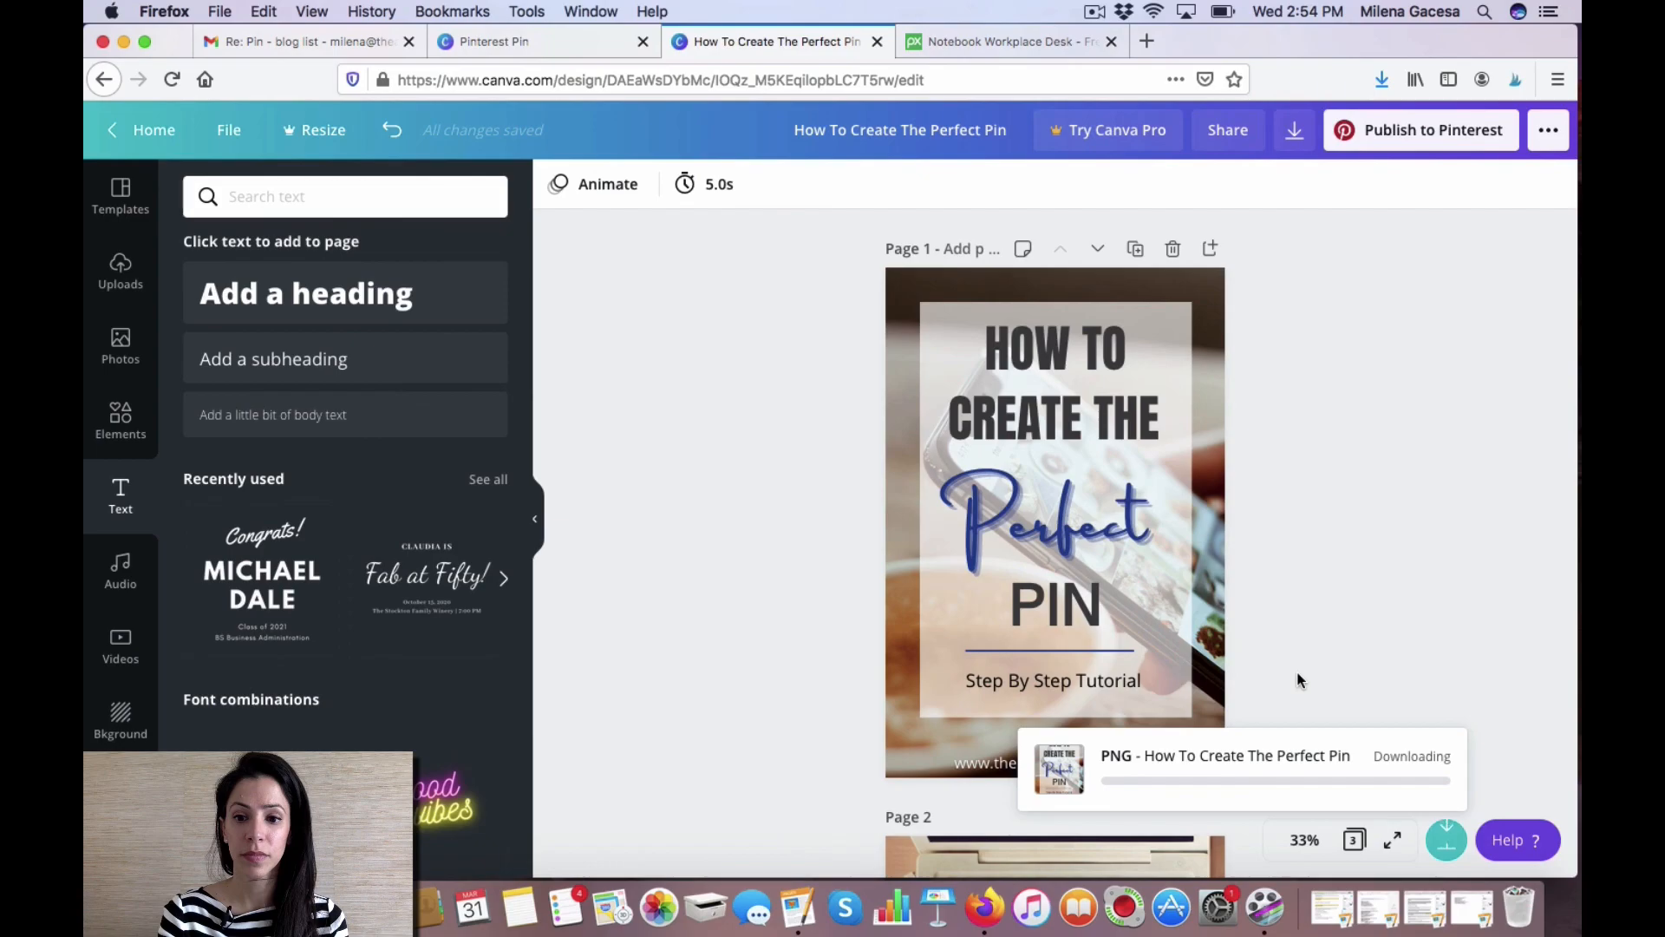